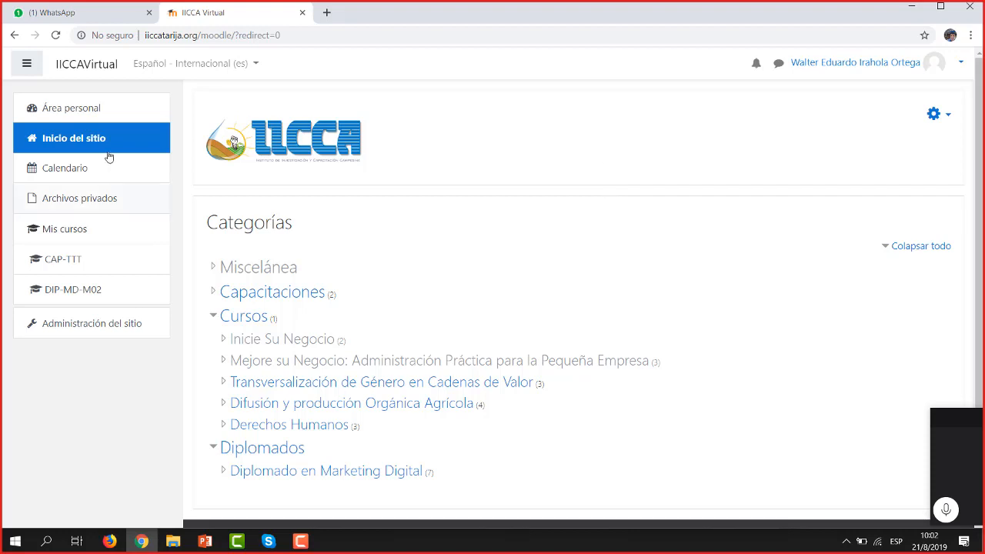
- Open the course "I. Marketing y Planificación de Medios Online" from the personal area
left_click(68, 114)
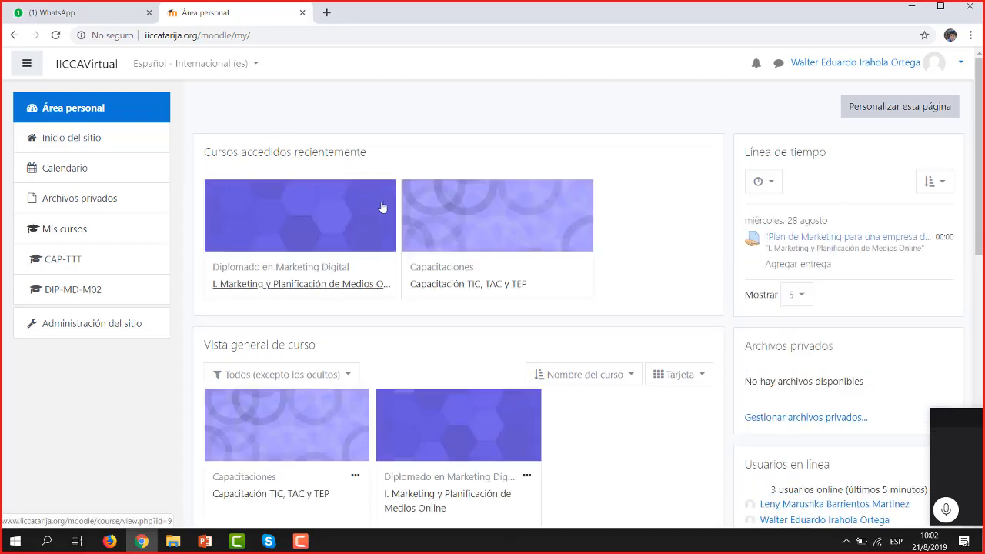
left_click(264, 286)
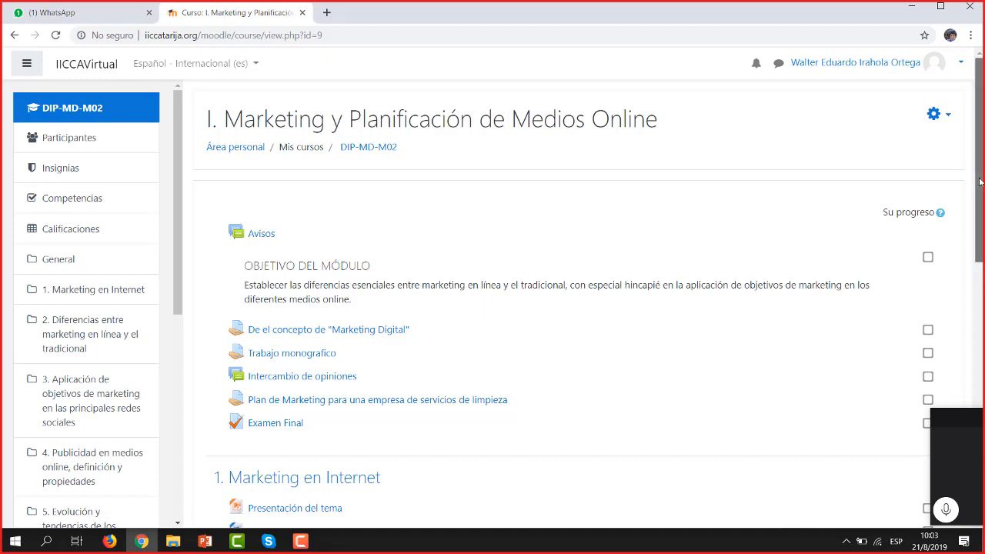
scroll(983, 270, "down", 3)
left_click_drag(983, 293, 976, 181)
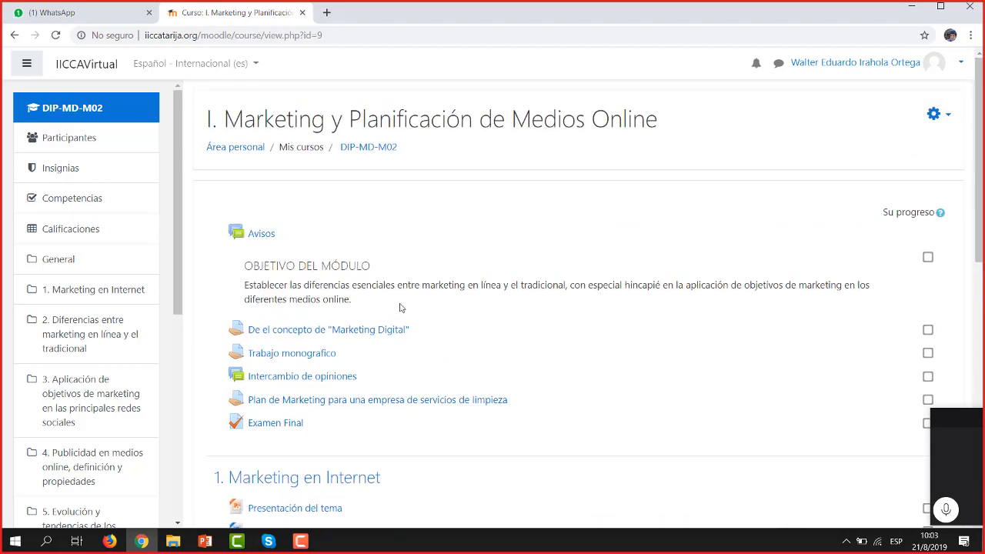
- Turn on editing for the course and look over its sections and activities
left_click(935, 117)
left_click(834, 165)
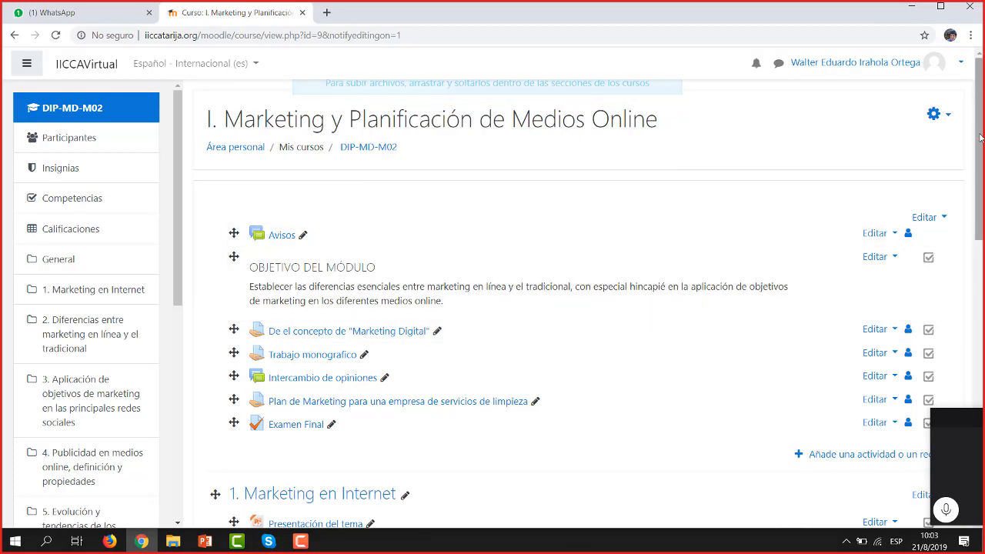
scroll(286, 231, "down", 3)
scroll(974, 211, "down", 7)
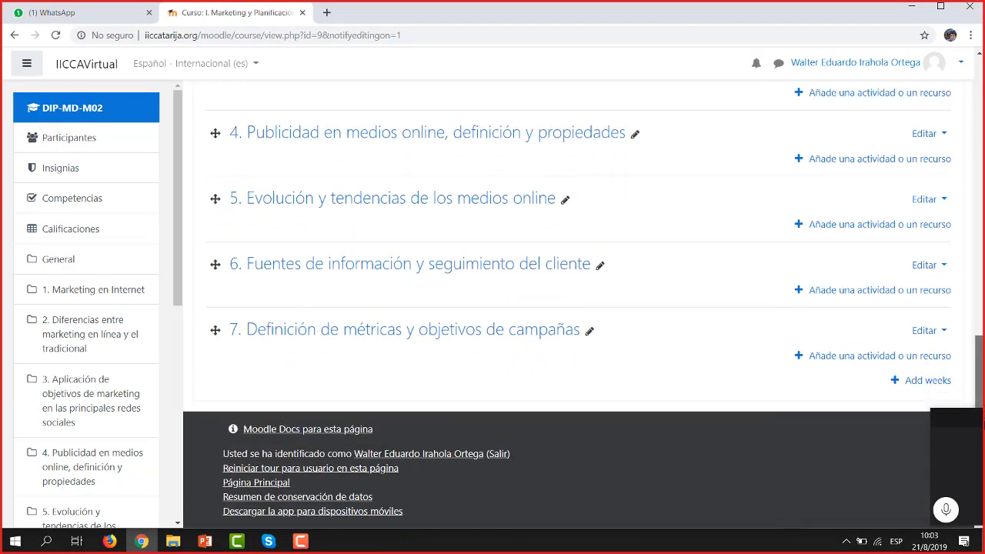
scroll(974, 211, "up", 5)
scroll(973, 211, "up", 5)
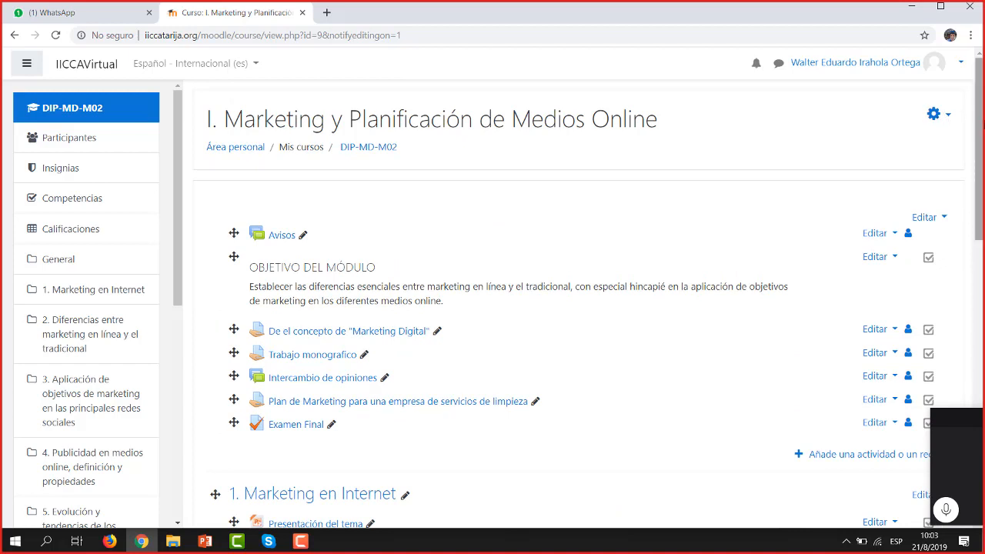
scroll(979, 127, "down", 2)
scroll(268, 500, "up", 2)
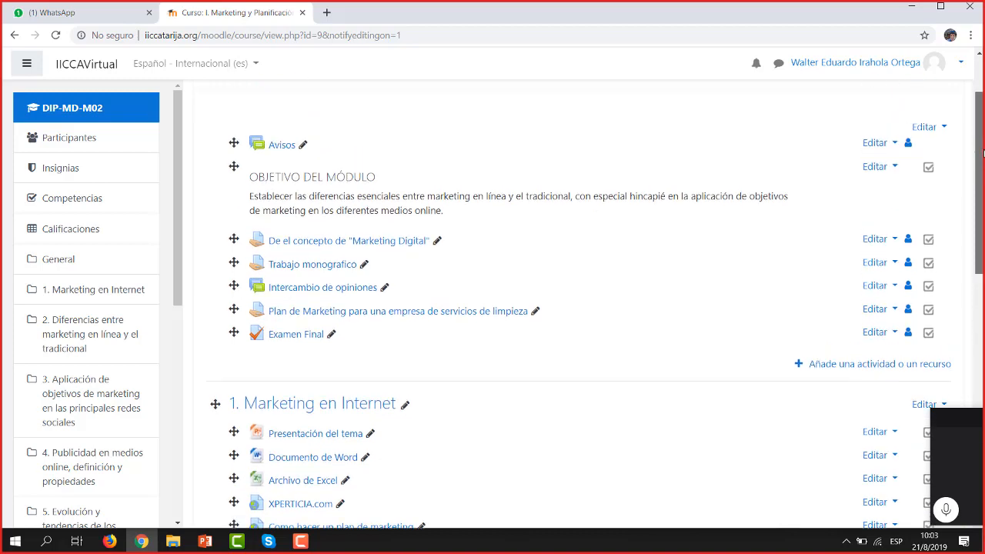
- Switch to PowerPoint and review the sample questions on the "Como crear cuestionarios" slide
left_click(205, 542)
key("Page_Down")
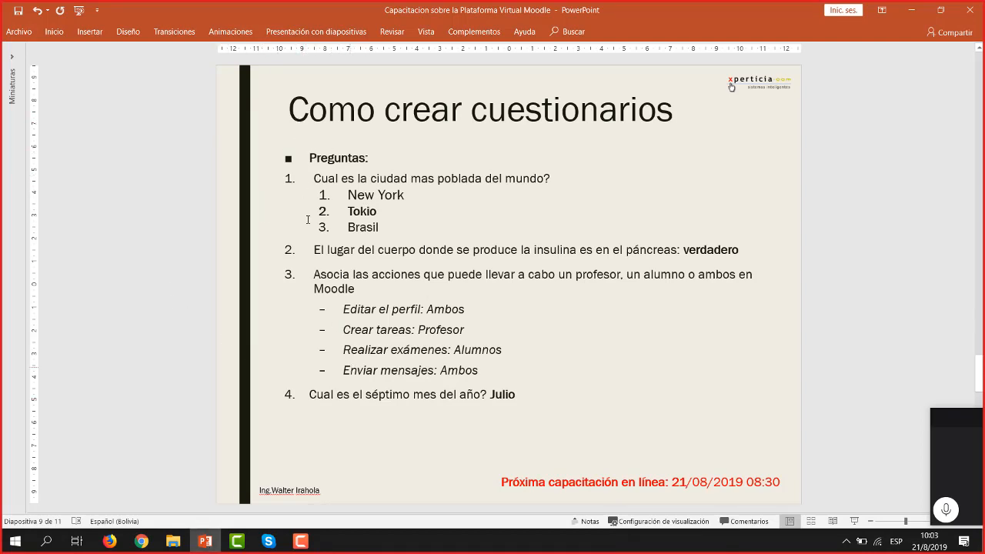
left_click(402, 248)
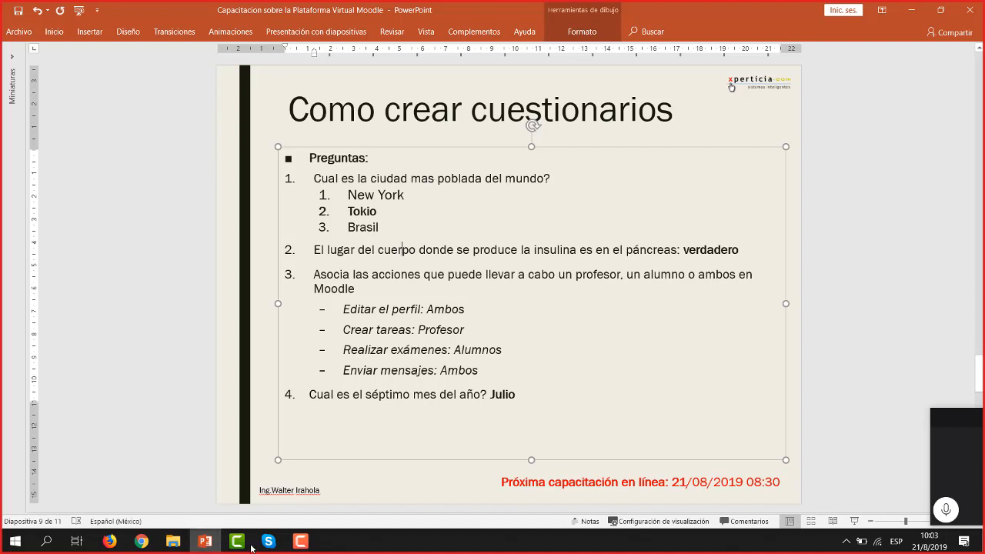
- Switch back to the Moodle course in Chrome and add a Cuestionario activity to the general section above "1. Marketing en Internet"
left_click(142, 541)
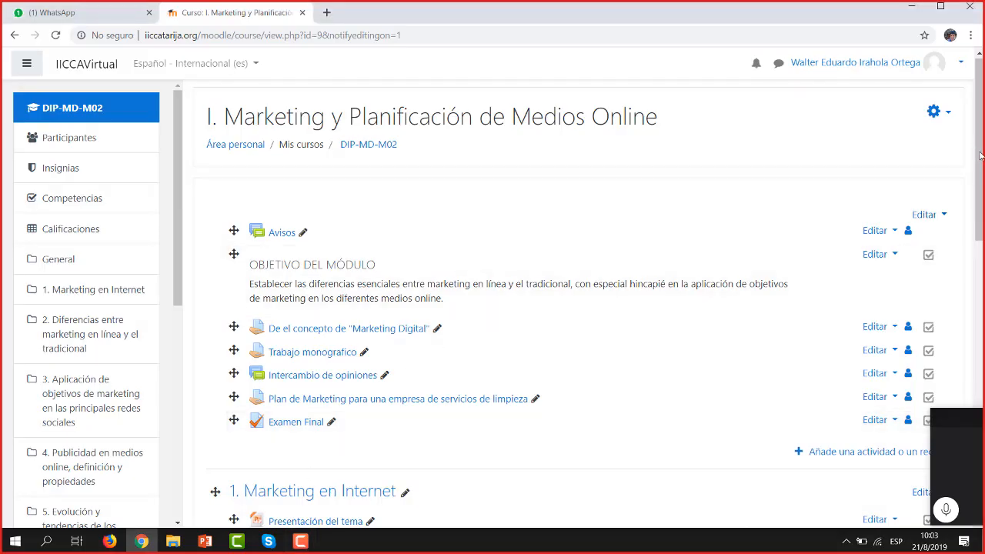
scroll(980, 194, "down", 2)
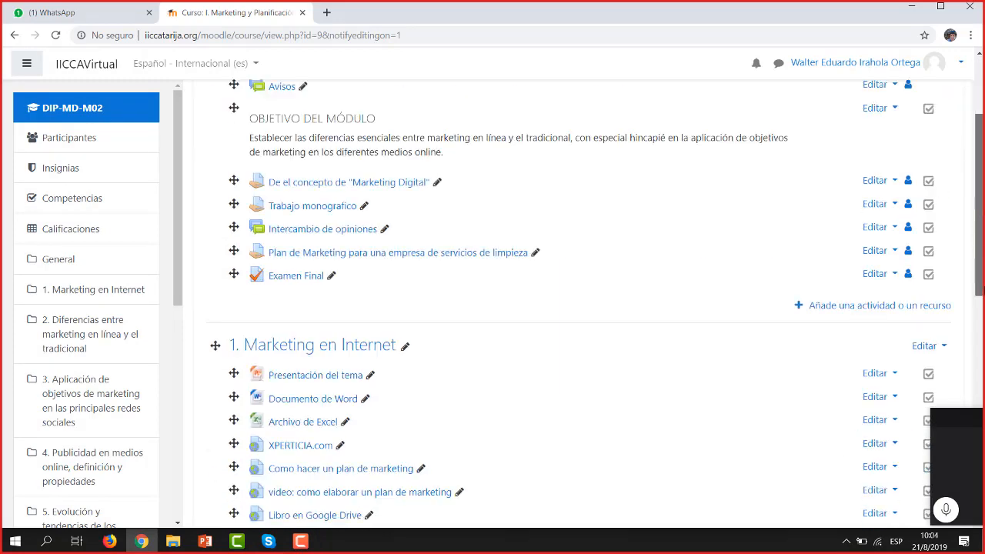
scroll(502, 314, "down", 4)
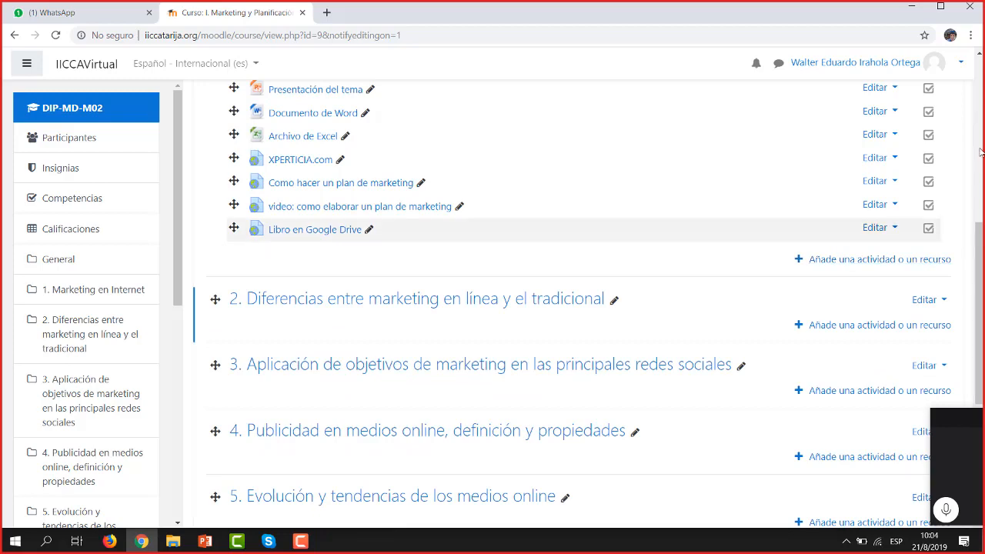
scroll(982, 152, "up", 4)
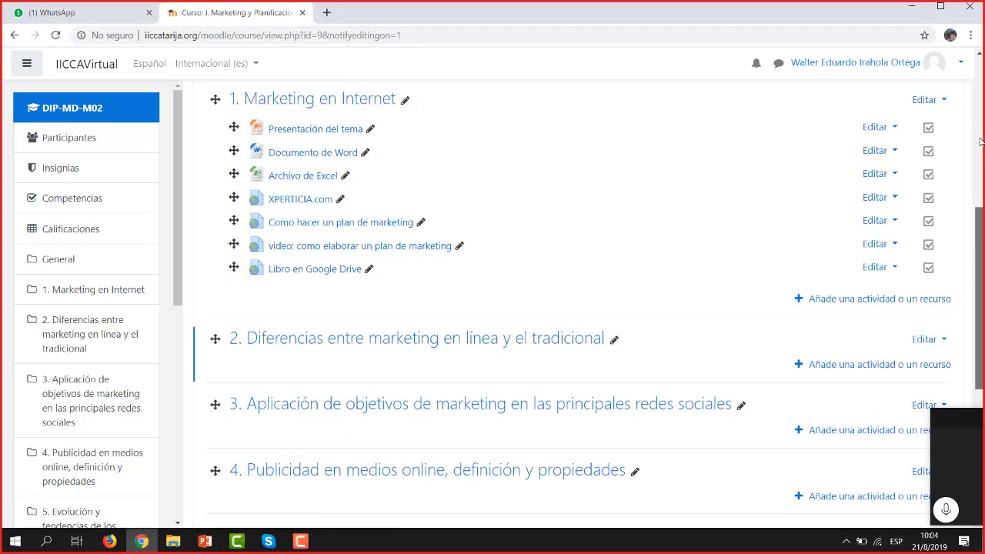
left_click(842, 291)
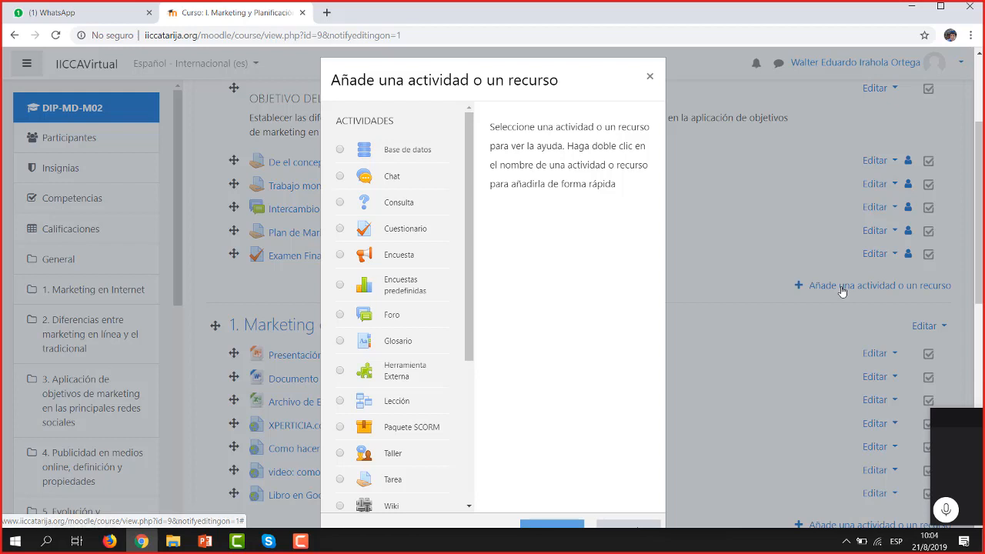
left_click(406, 237)
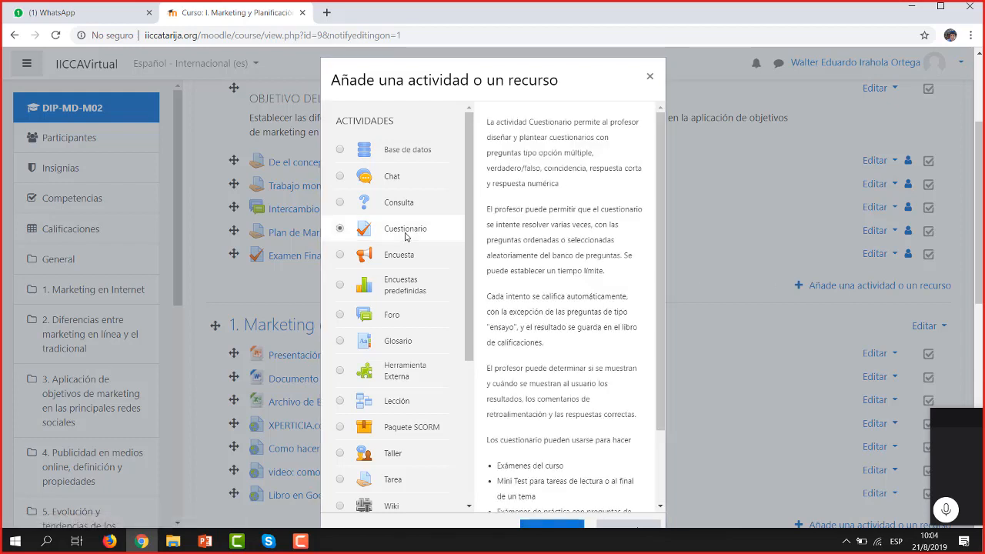
left_click(552, 526)
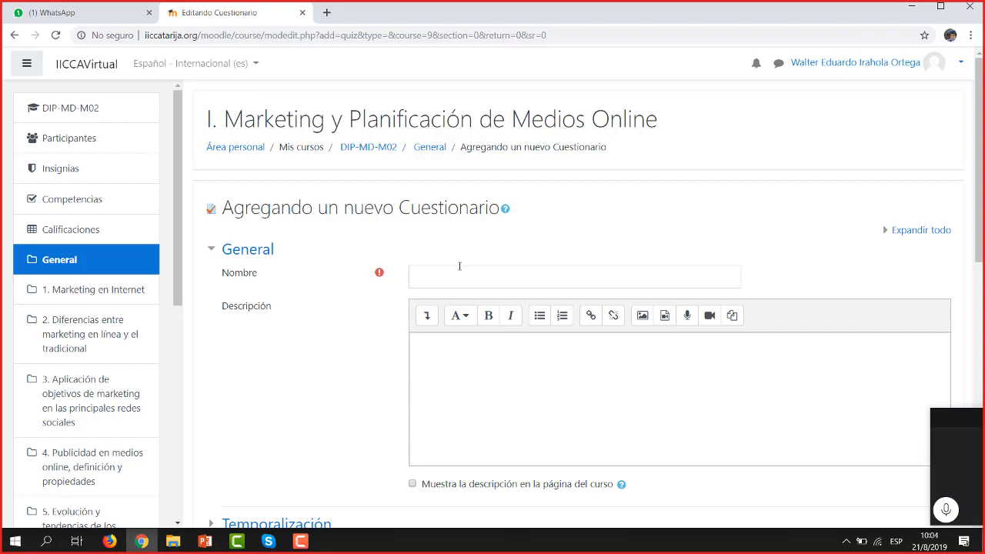
- Name the quiz "Cuestionar de prueba" and describe it as "En el siguiente cuestionario se pretende crear preguntas de distintos tipos, que nos permite Moodle"
left_click(457, 274)
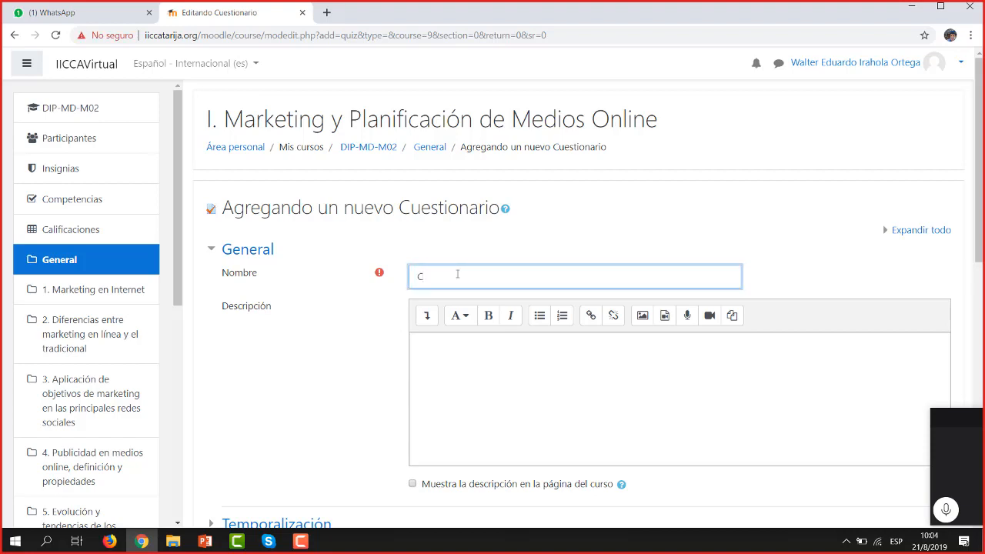
type("Cuestionar de prueba")
left_click(692, 371)
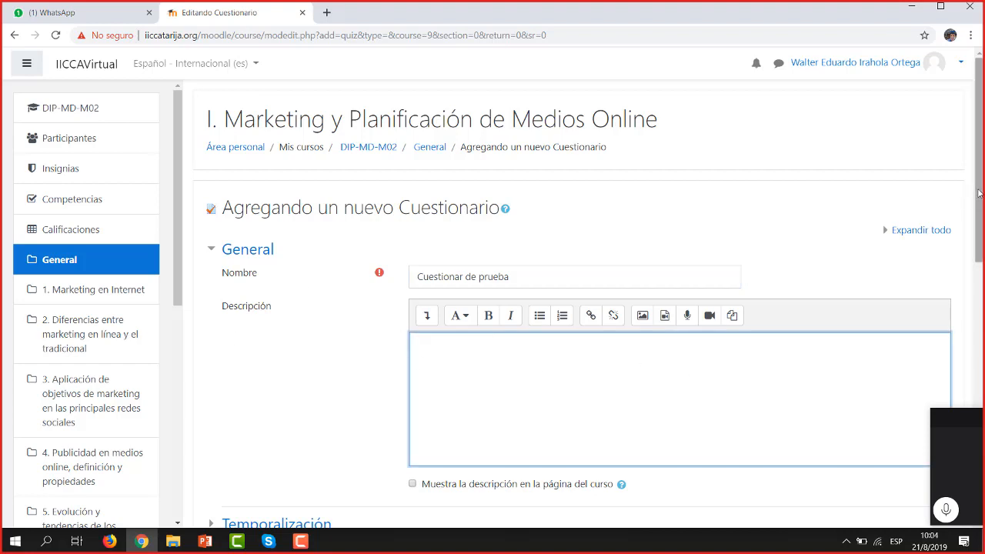
scroll(979, 192, "down", 2)
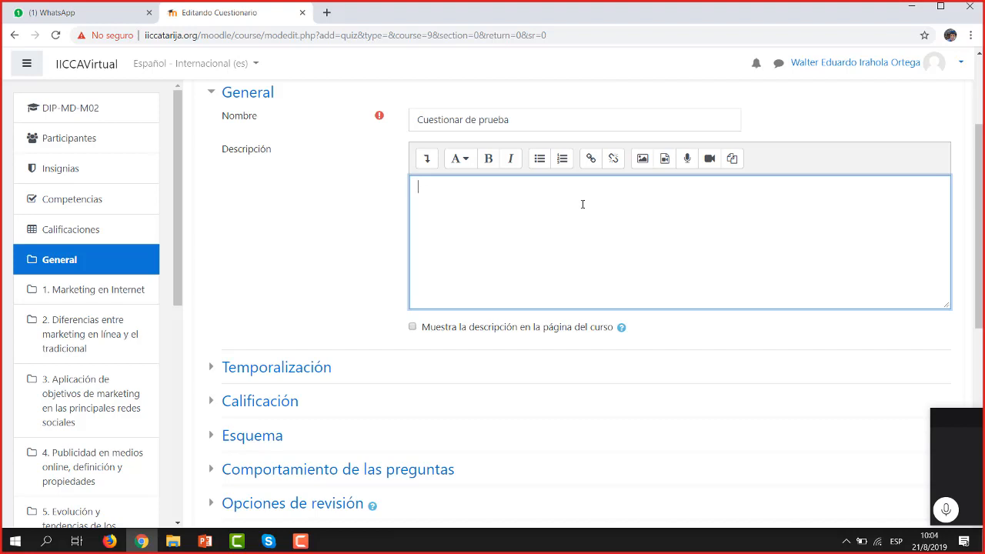
type("En el siguiente cuestionario ")
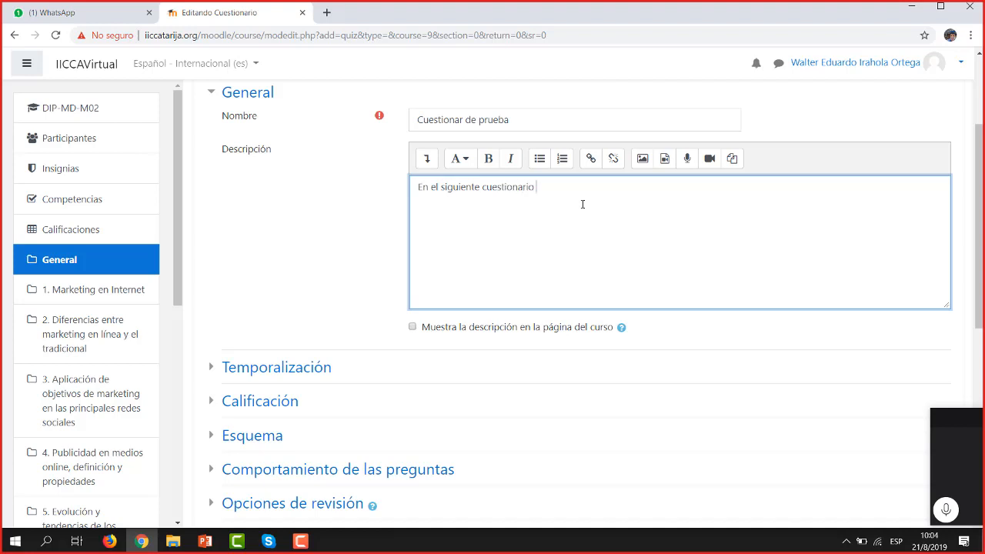
type("se pretende crear pregutn")
type("as")
key("BackSpace")
key("BackSpace")
key("BackSpace")
type("ntas de distitn")
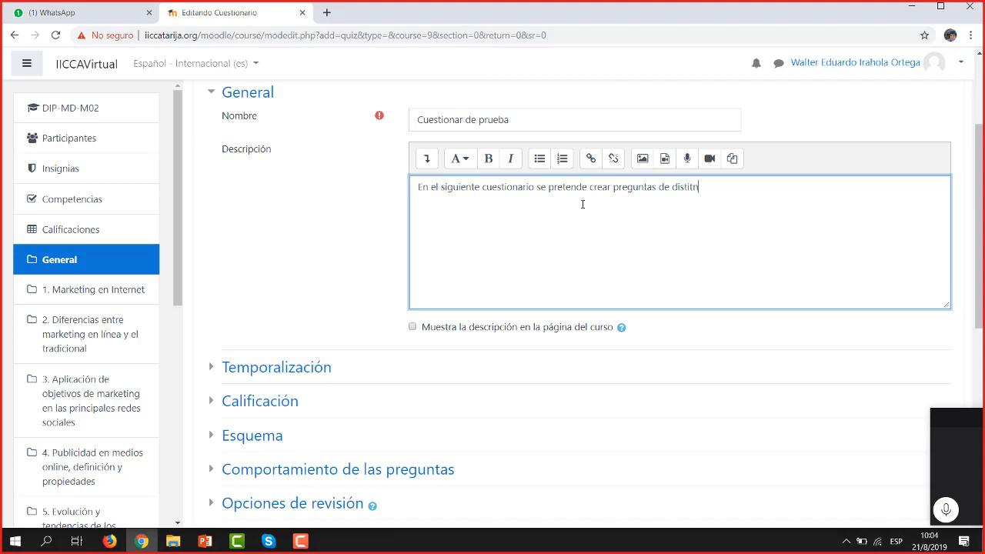
key("BackSpace")
key("BackSpace")
type("ntos tipos, que nos permite M")
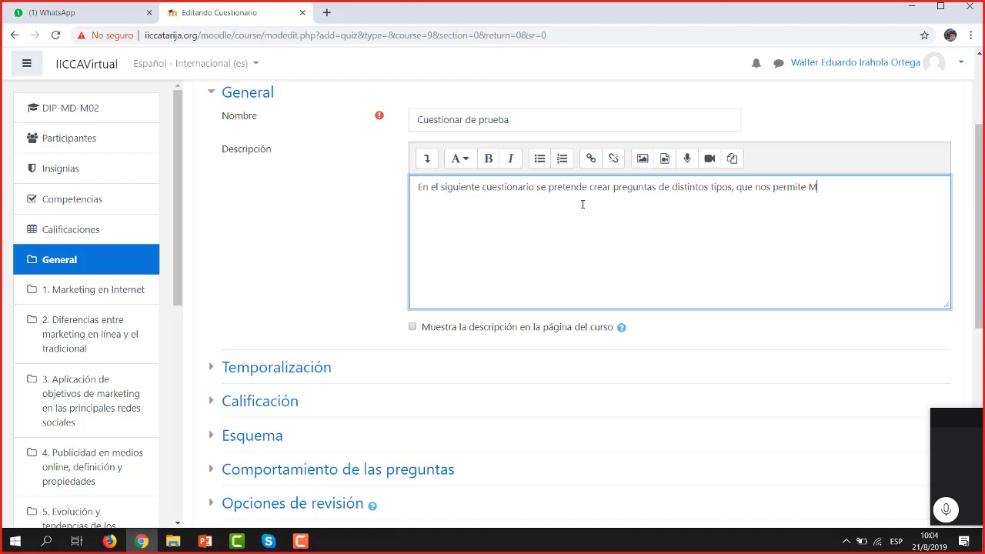
type("oodle")
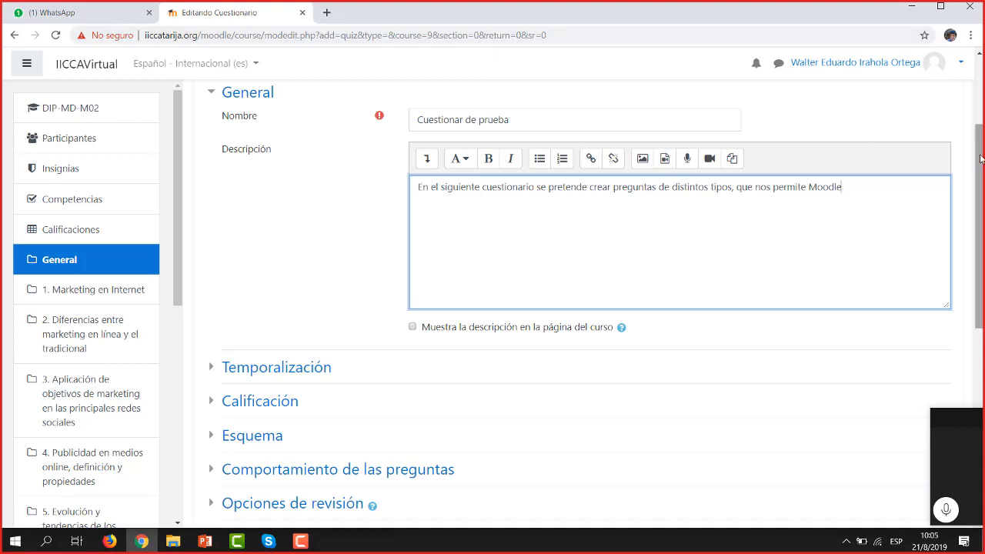
- Expand the Temporalización settings, examine the quiz opening and closing options, and check the current date and time
left_click_drag(979, 154, 979, 231)
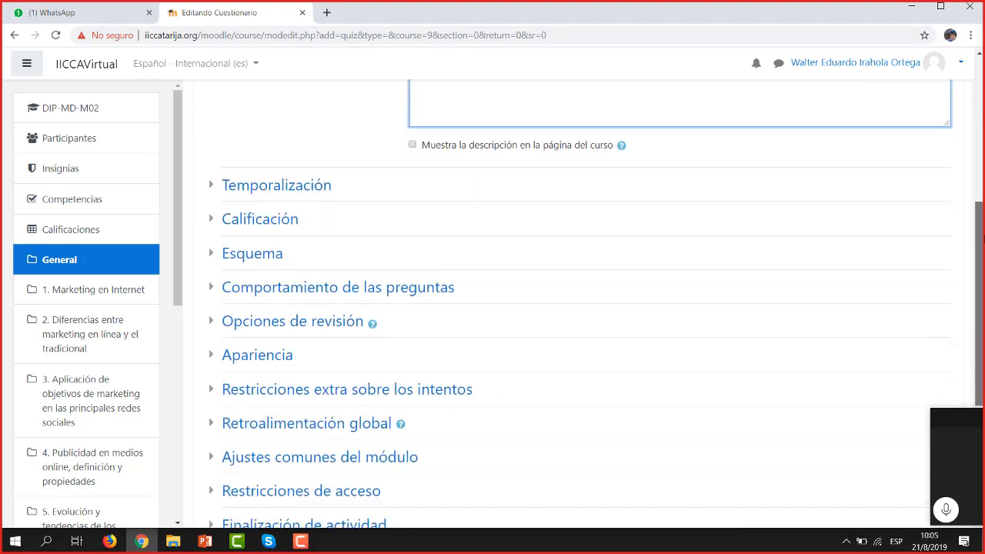
left_click(278, 181)
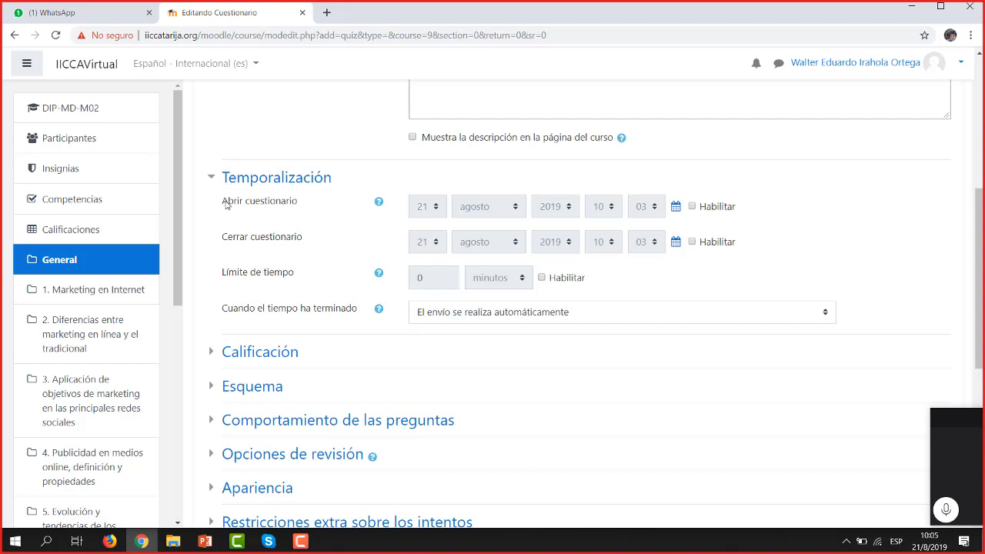
left_click_drag(228, 201, 287, 202)
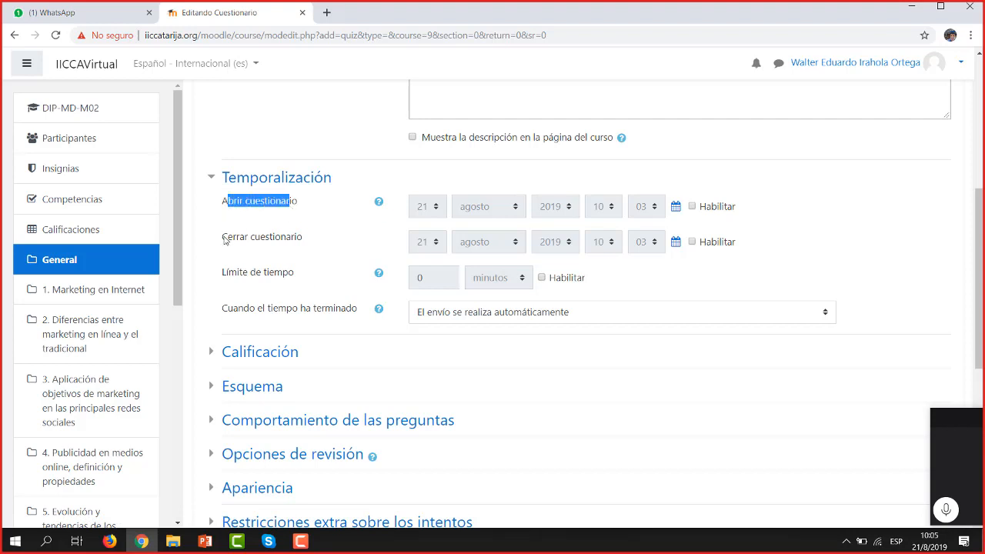
left_click_drag(225, 239, 297, 246)
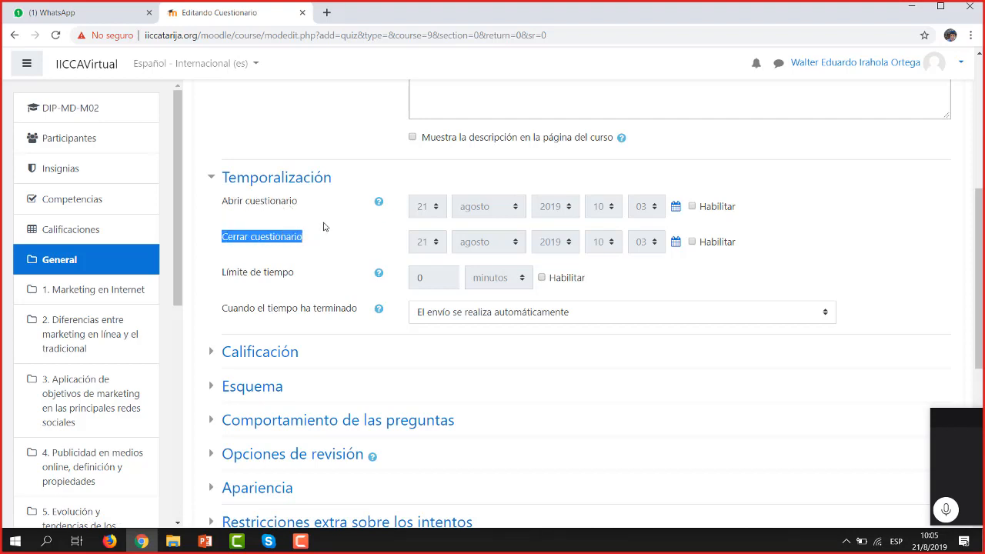
left_click(323, 226)
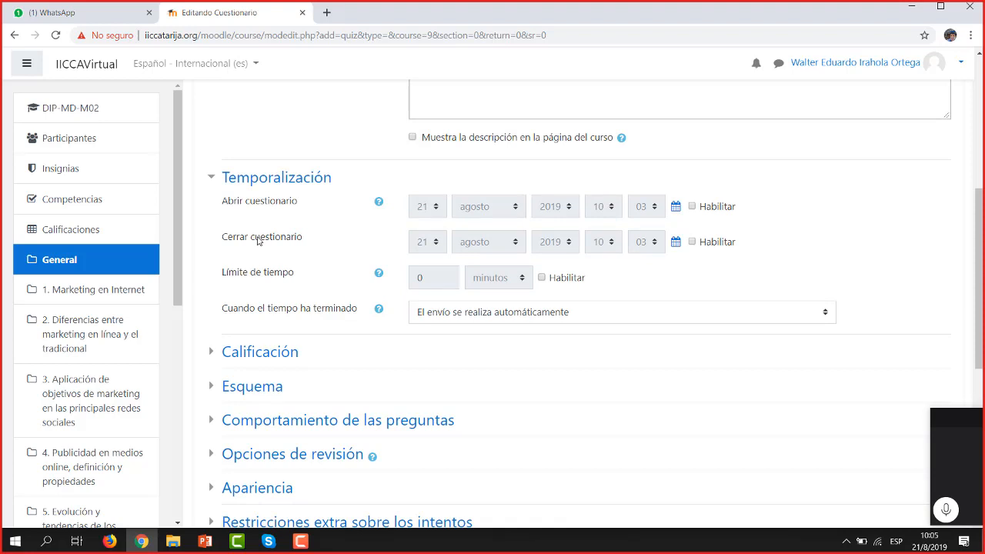
left_click(929, 543)
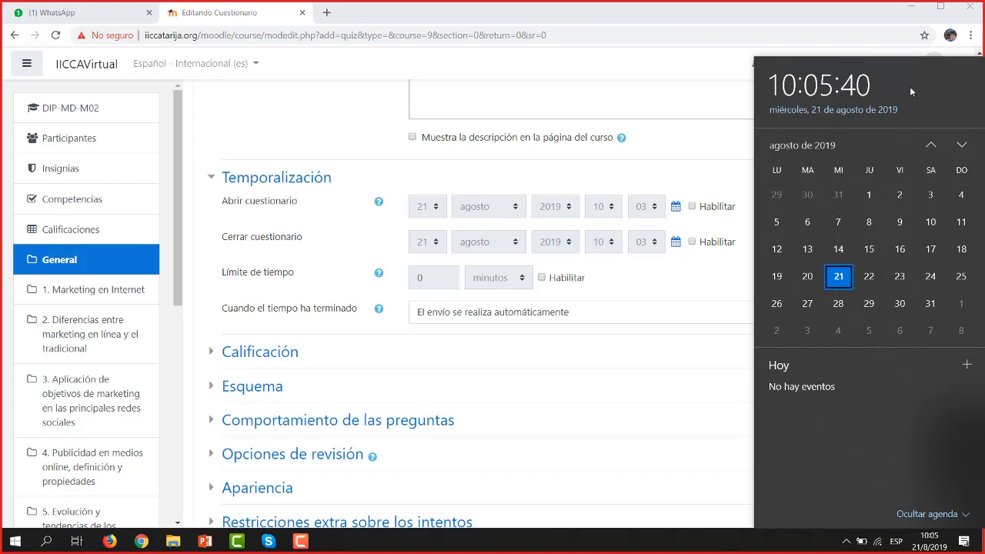
left_click(486, 170)
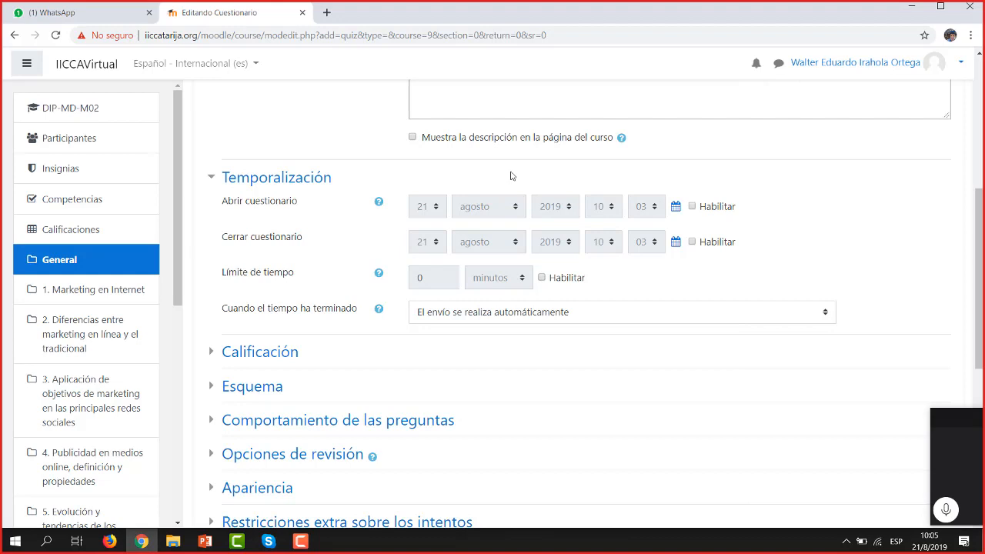
- Enable the quiz opening date and set its time to 12:00
left_click(692, 207)
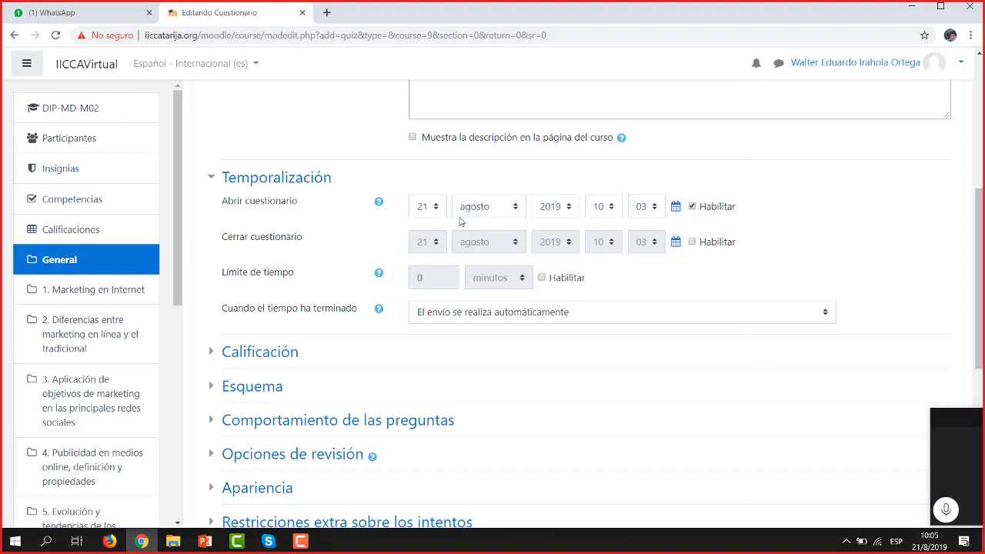
left_click(609, 209)
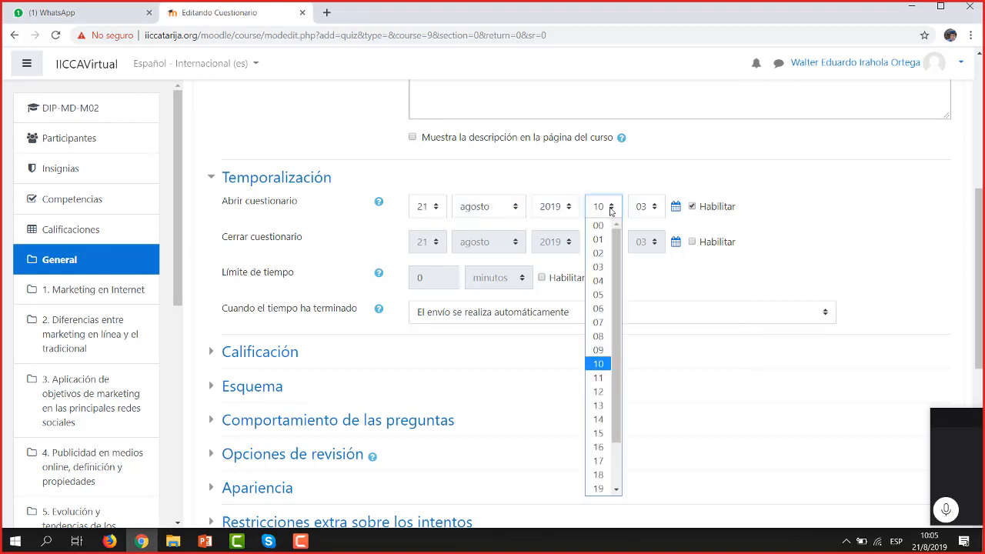
left_click(599, 394)
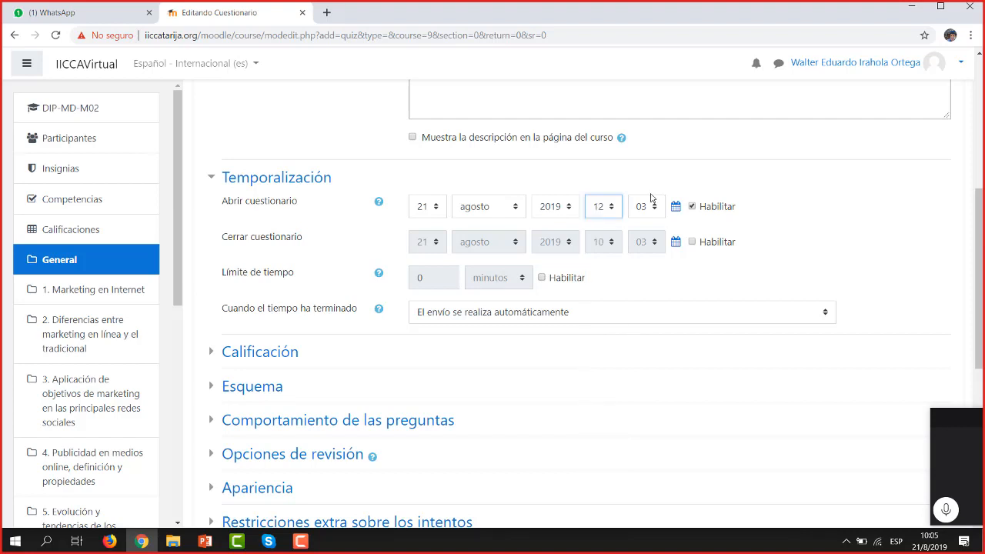
left_click(651, 207)
left_click(650, 225)
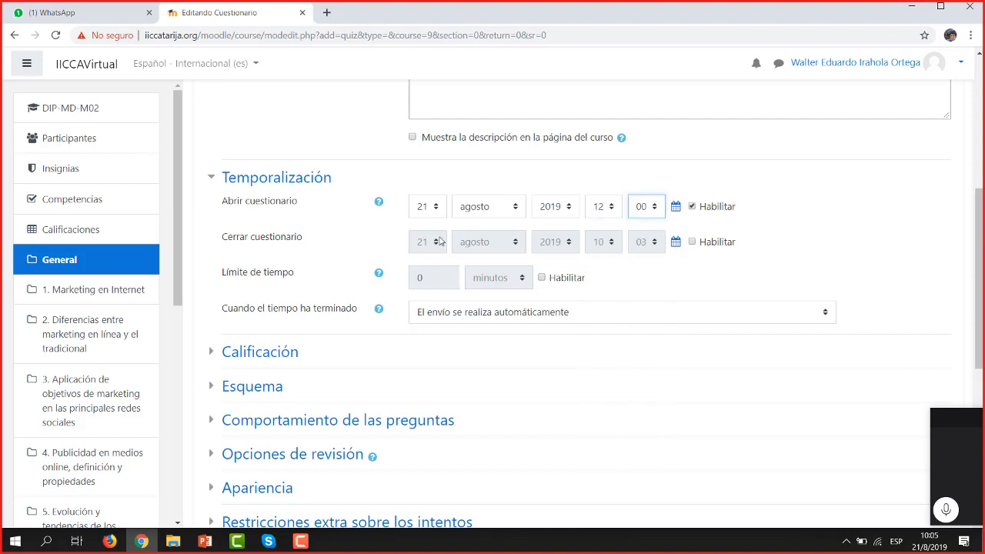
- Enable the quiz closing date and set its time to 13:00
left_click(692, 241)
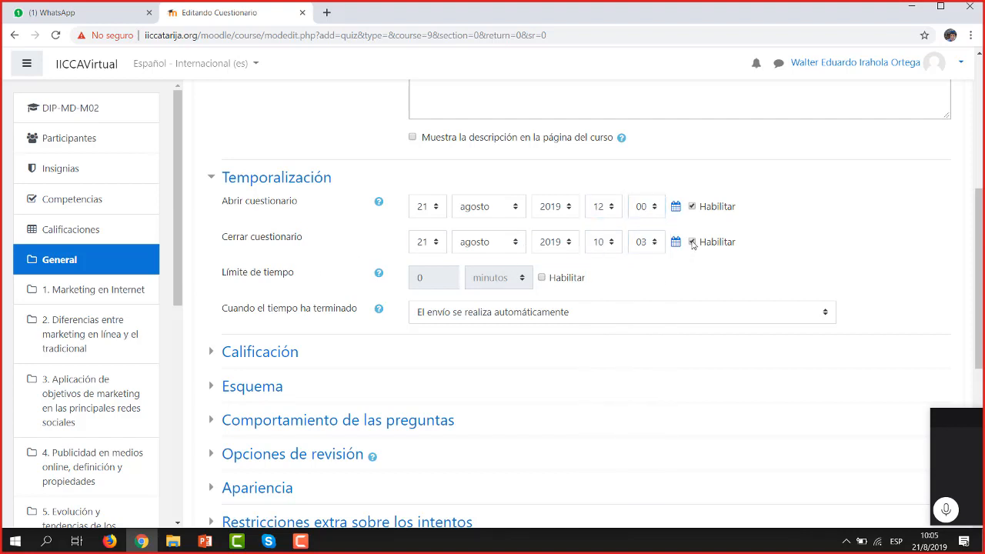
left_click(602, 244)
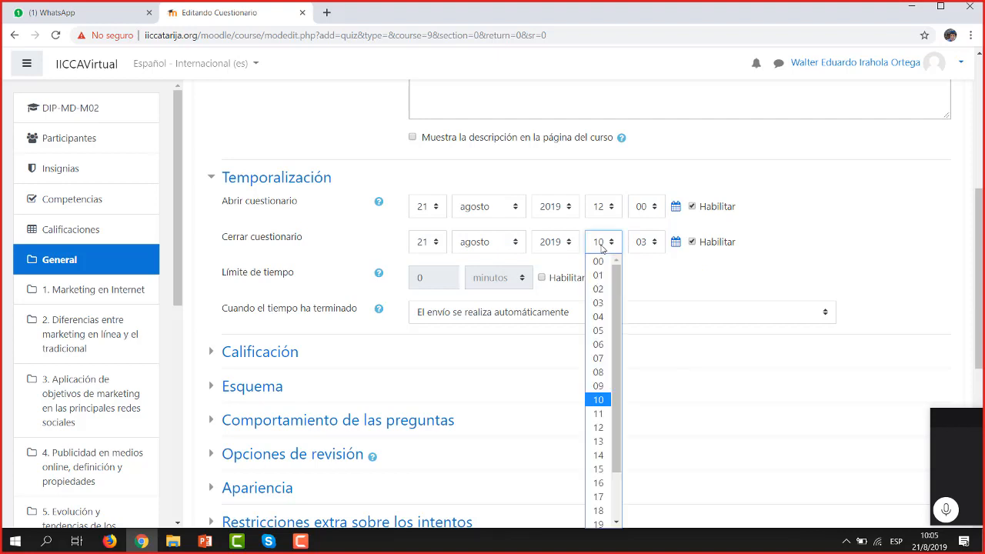
left_click(605, 442)
left_click(647, 245)
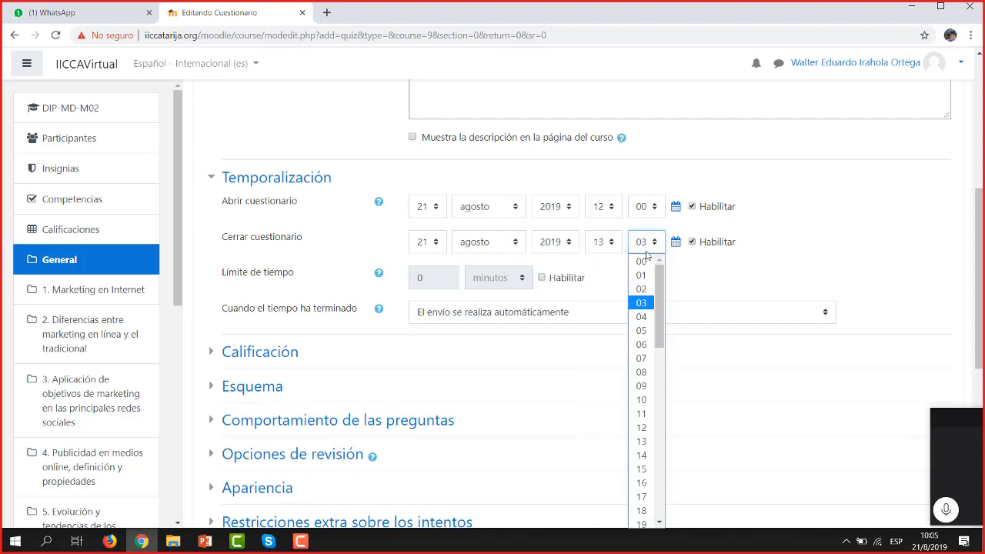
left_click(645, 262)
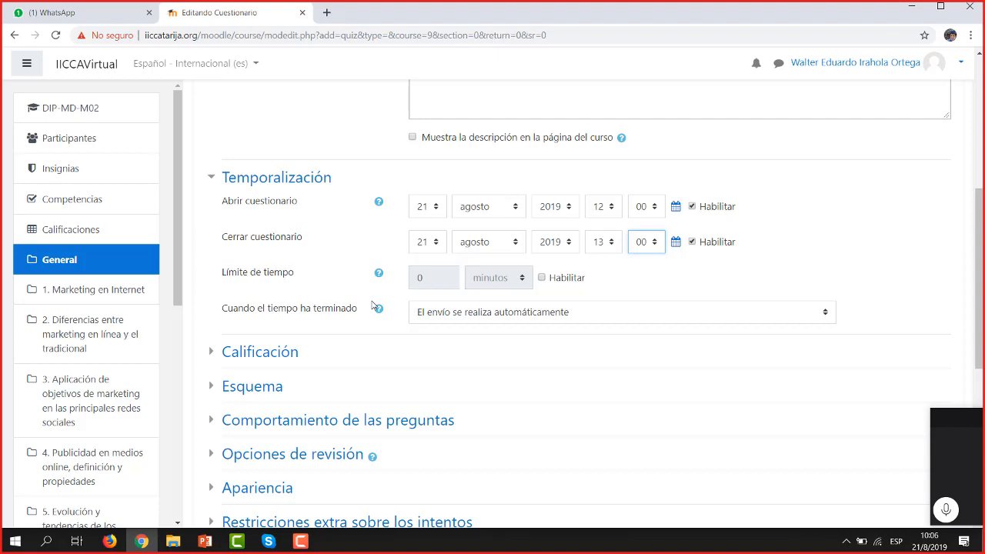
- Enable the quiz time limit and set it to 30 minutes
left_click(551, 282)
double_click(440, 283)
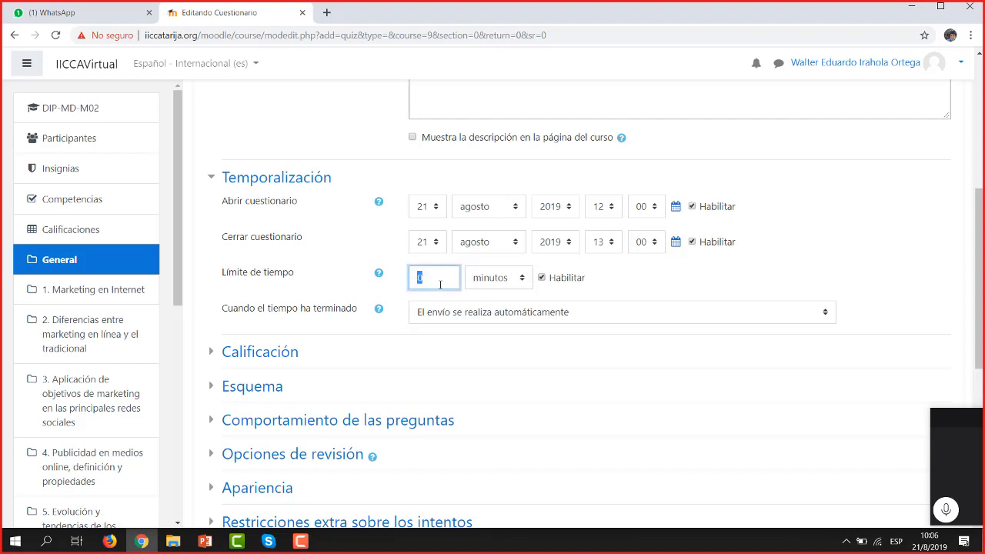
type("30")
left_click(617, 282)
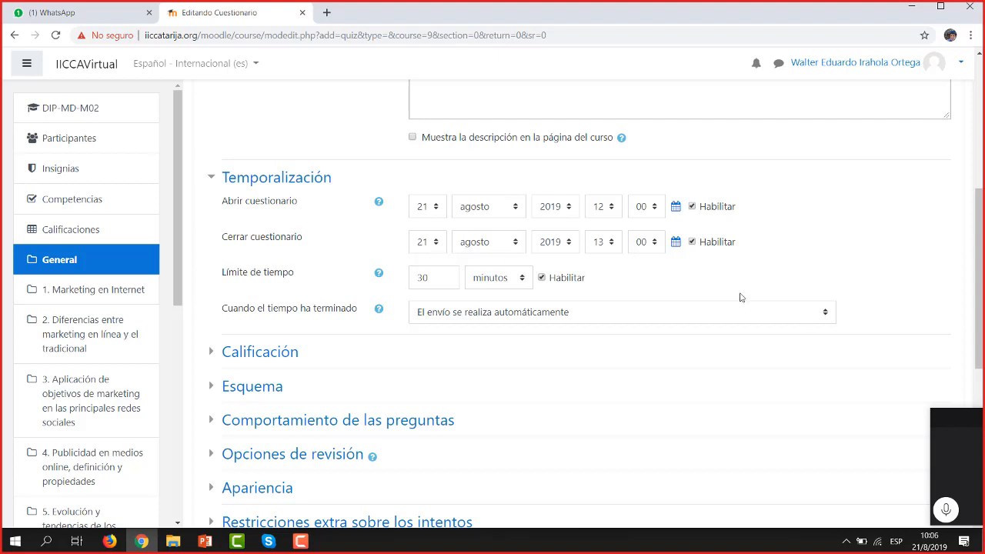
- Check the quiz's Calificación settings and save the quiz, returning to the course page
left_click(228, 358)
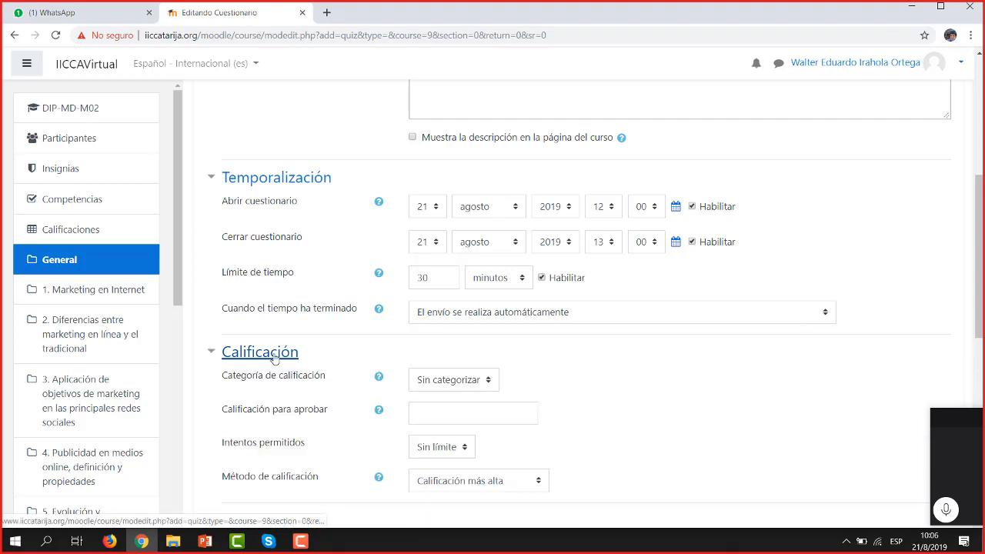
scroll(966, 249, "down", 2)
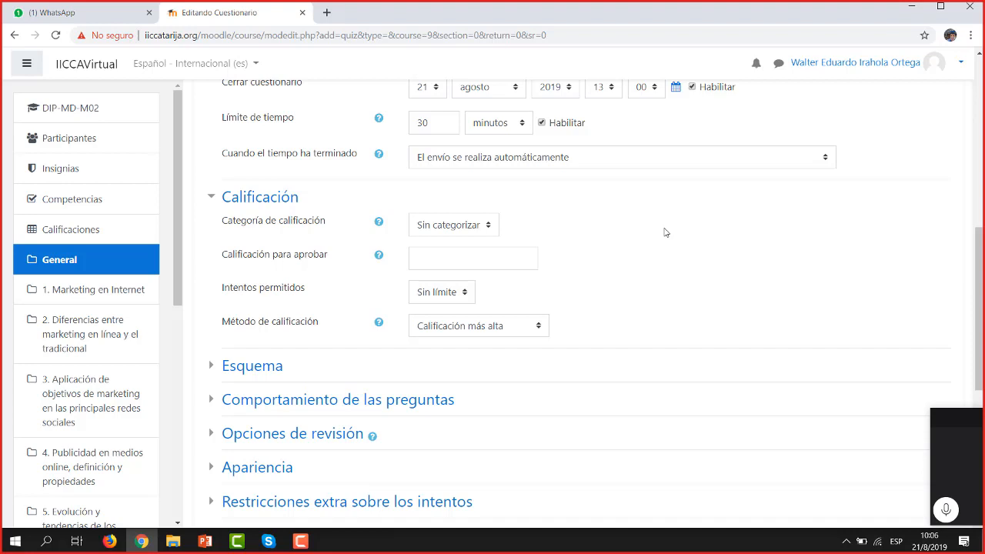
left_click(212, 197)
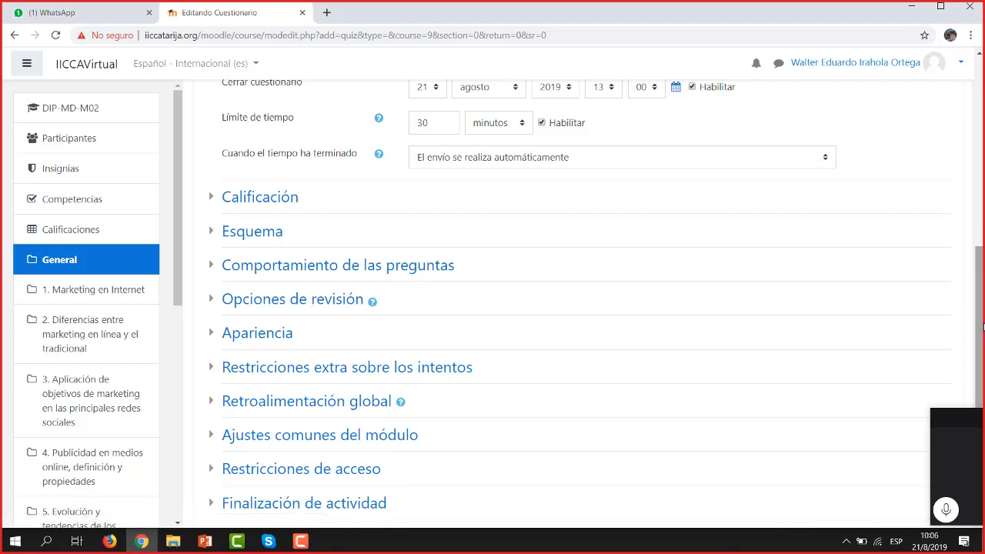
left_click_drag(977, 319, 975, 450)
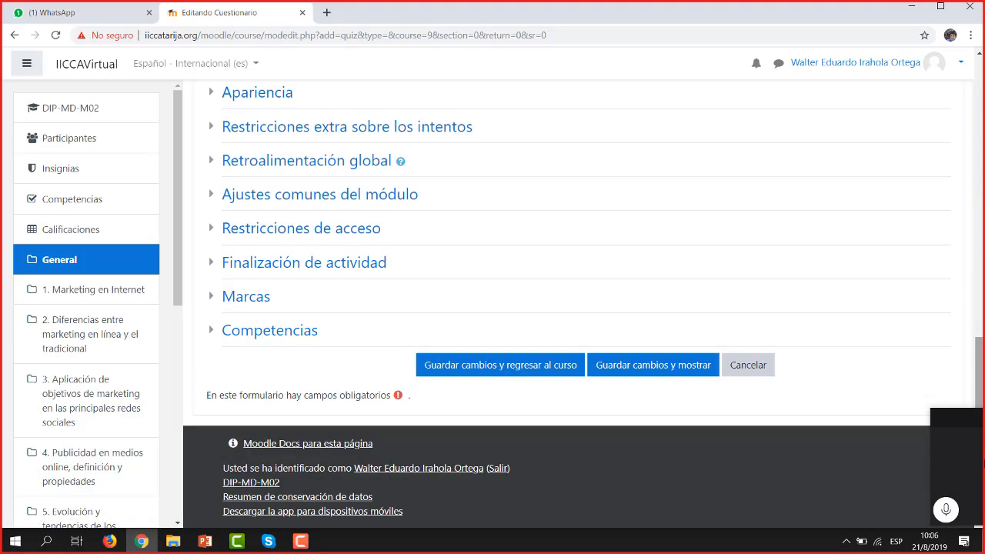
left_click(453, 368)
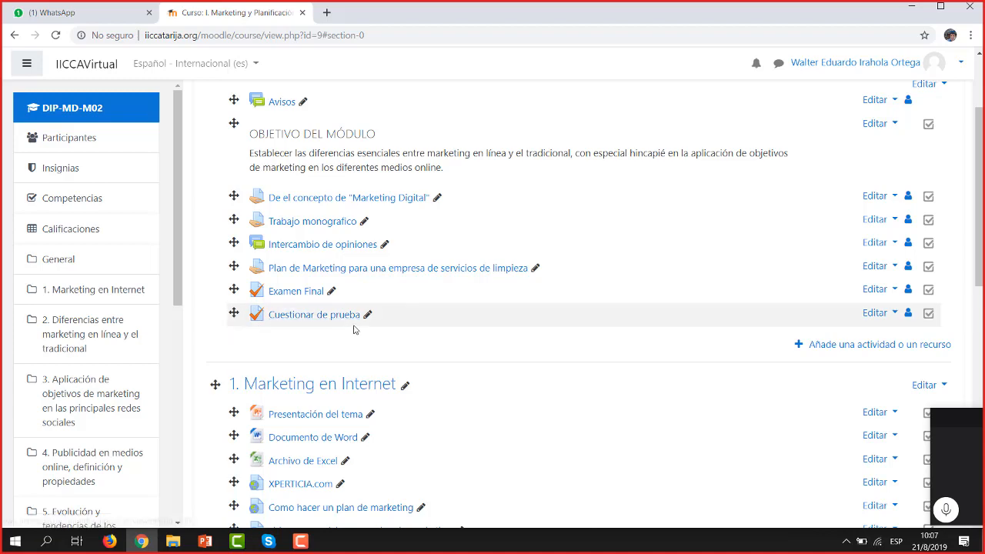
- Switch to PowerPoint and review the activities listed on the "Como crear cuestionarios" slide
left_click(204, 541)
key("Page_Up")
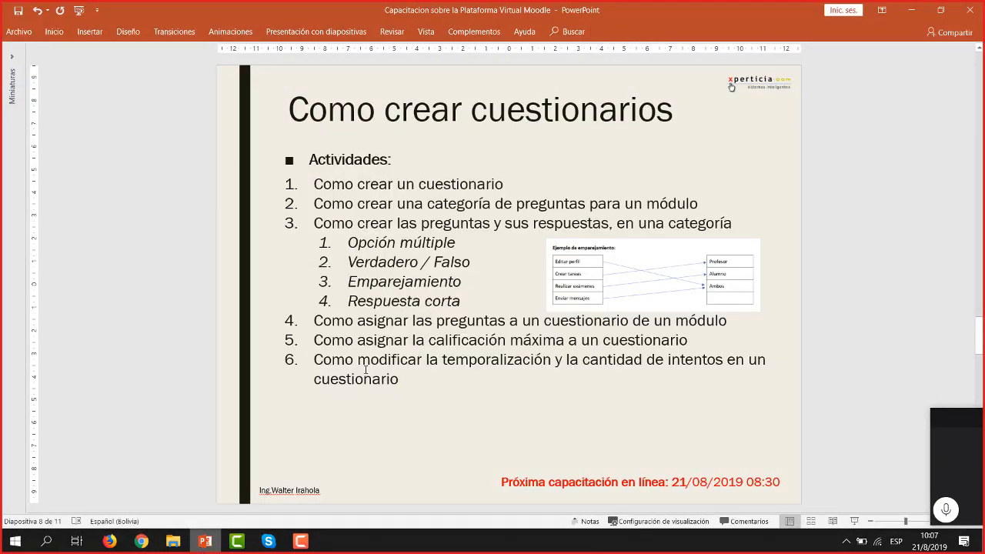
left_click(466, 184)
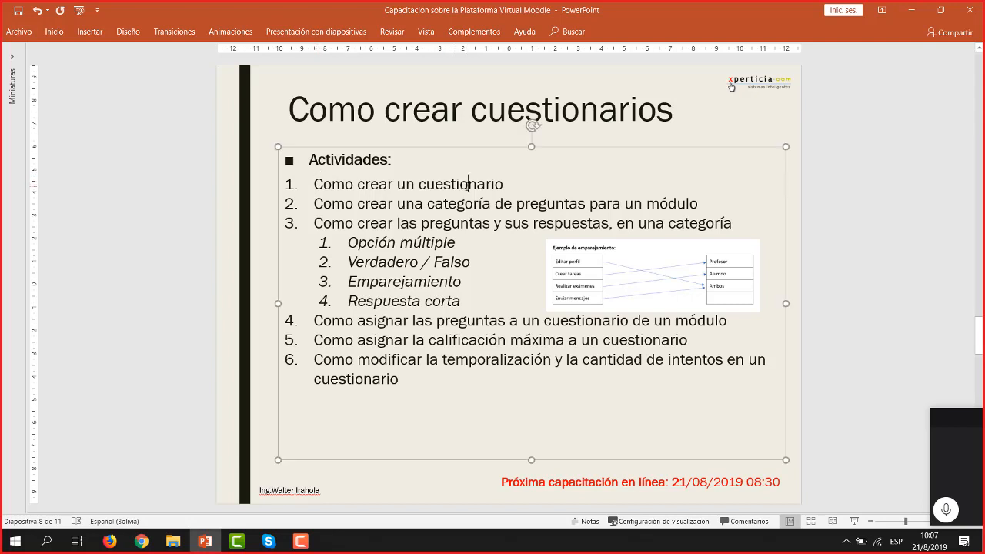
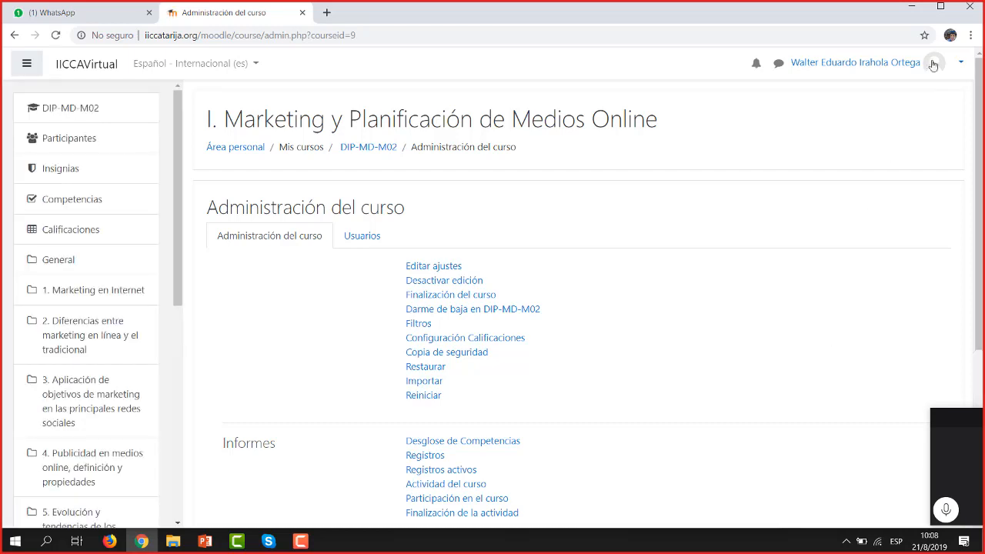
- Open the question bank's Categorías page from the Moodle course administration page
left_click_drag(982, 90, 982, 254)
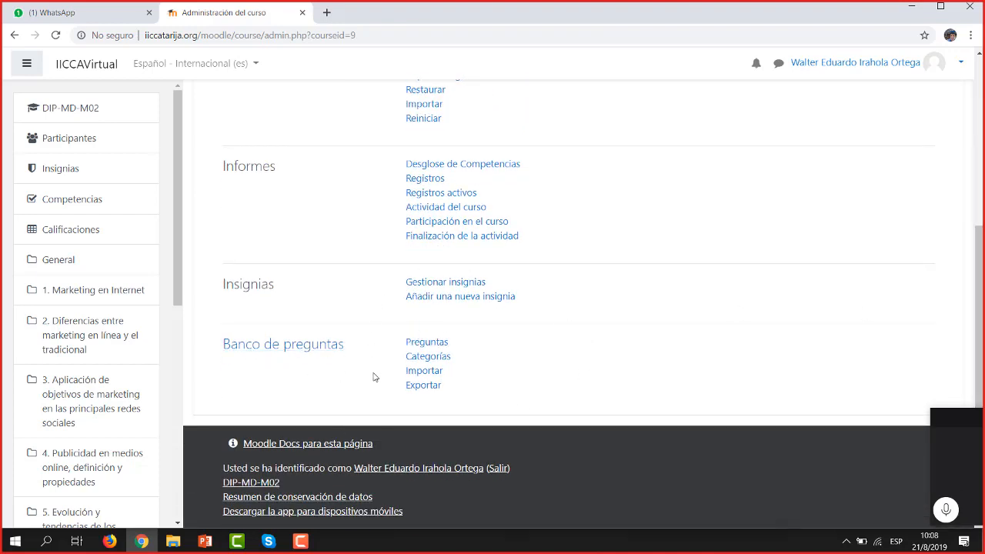
left_click(439, 358)
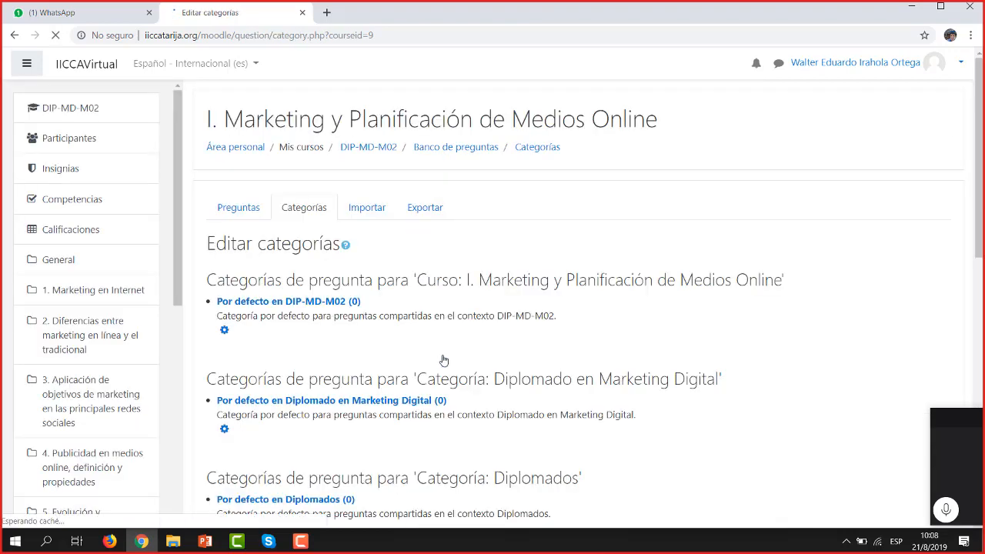
scroll(443, 360, "down", 1)
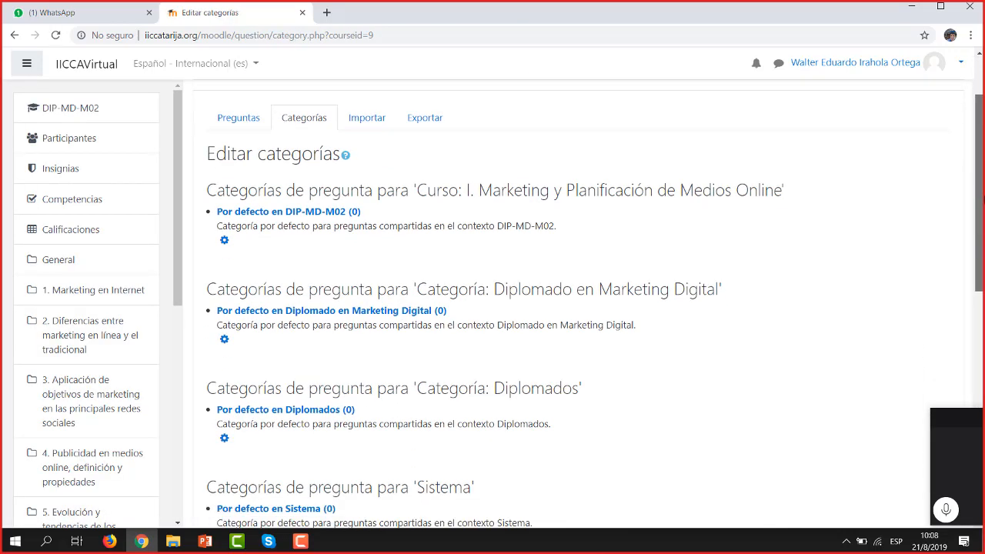
left_click_drag(982, 198, 982, 232)
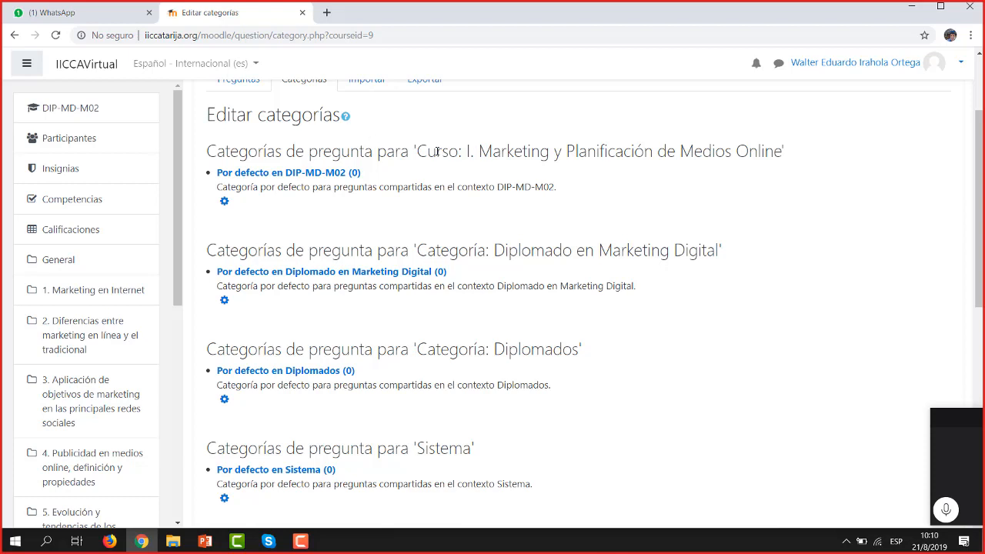
- Examine the question category levels for the course, Diplomado en Marketing Digital, Diplomados and Sistema
left_click_drag(418, 152, 779, 151)
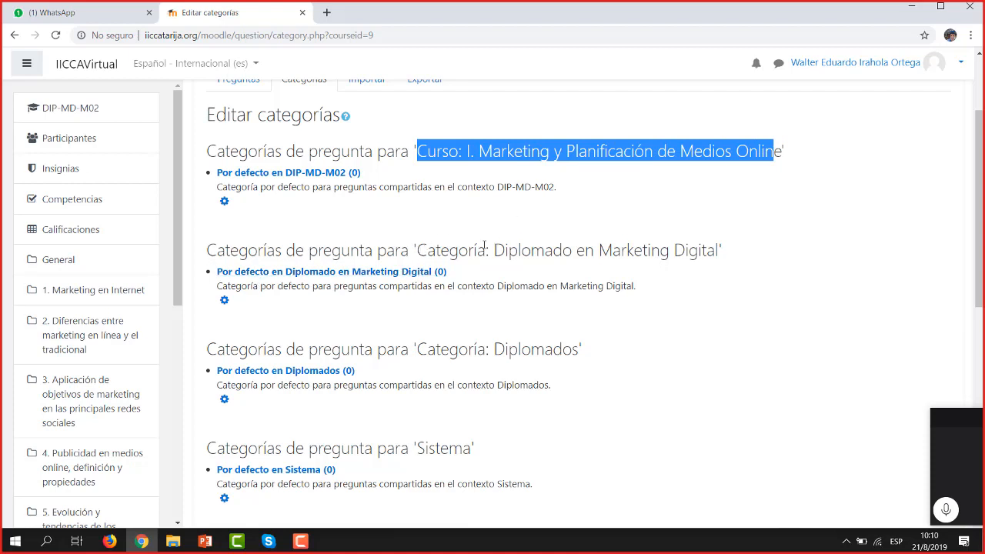
left_click_drag(495, 249, 720, 248)
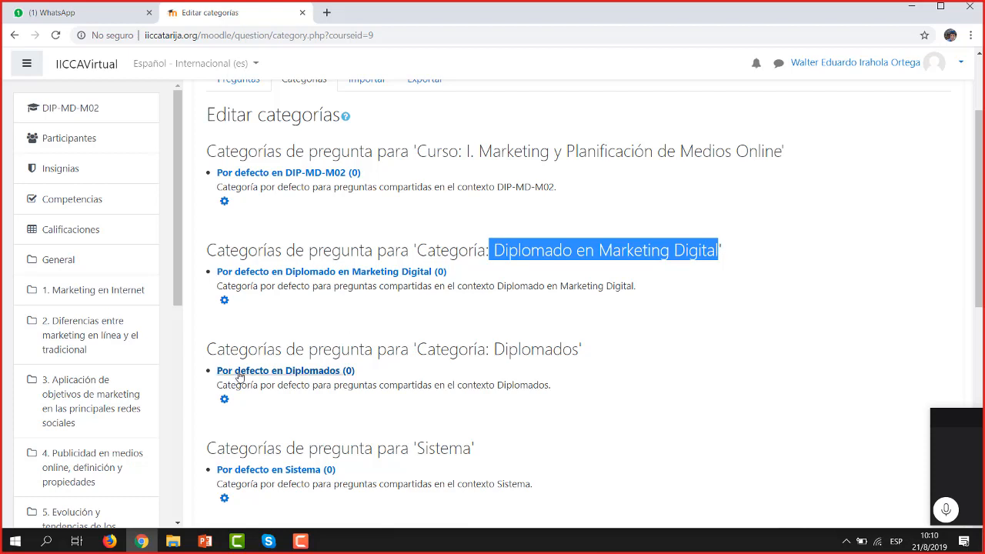
double_click(524, 349)
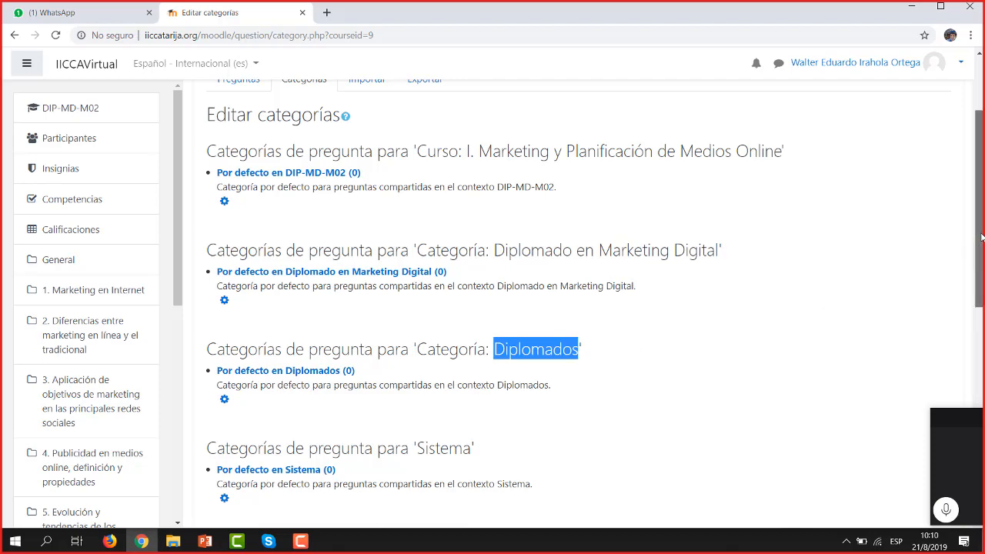
left_click_drag(975, 242, 976, 328)
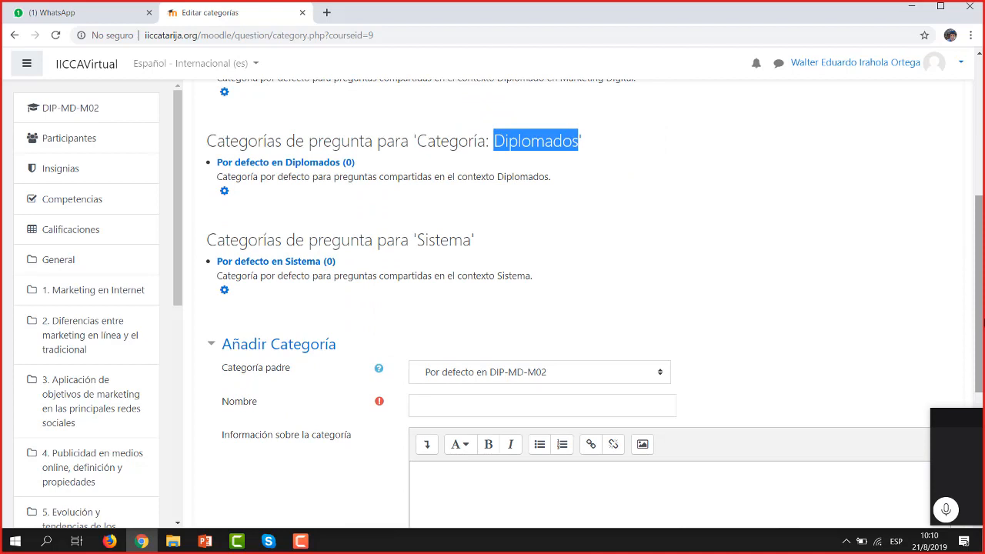
double_click(436, 239)
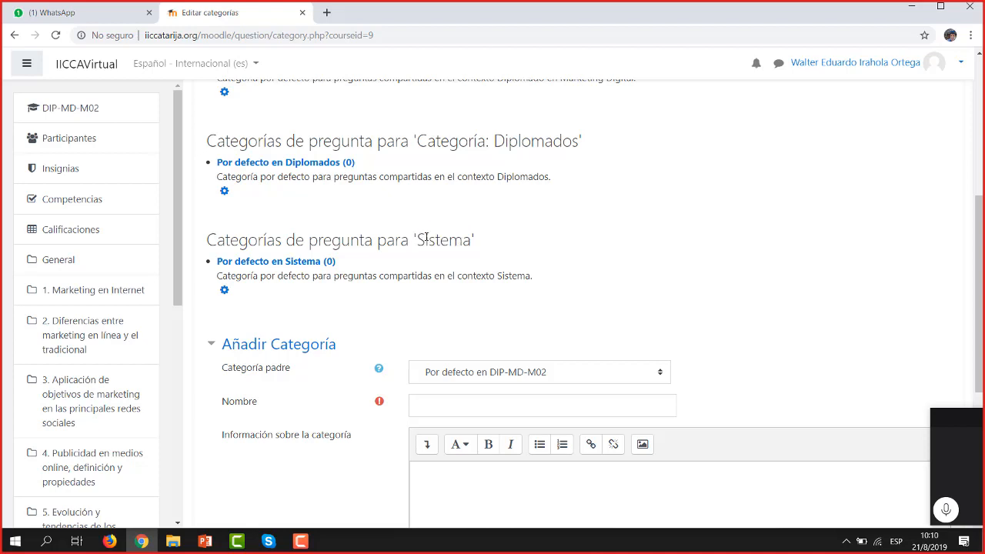
double_click(424, 238)
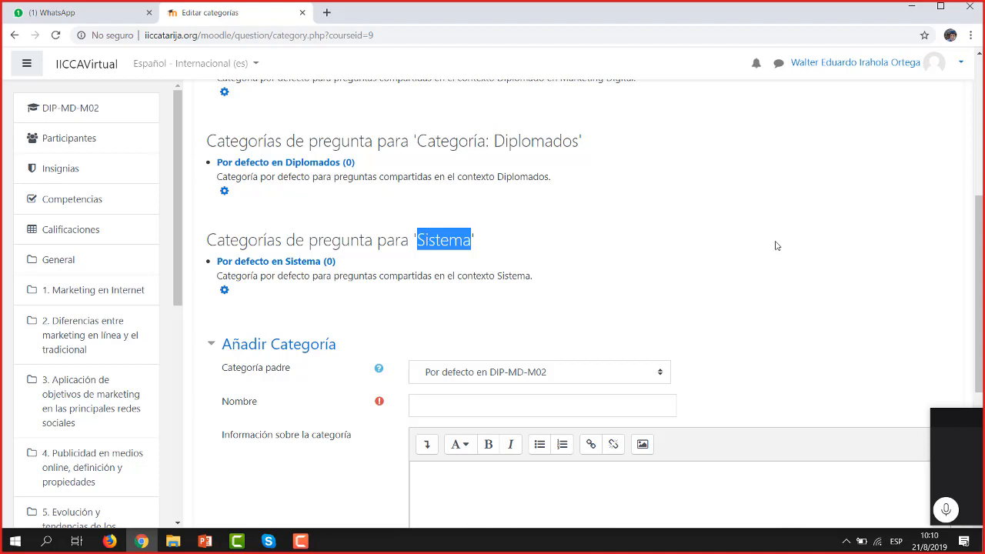
scroll(980, 219, "up", 3)
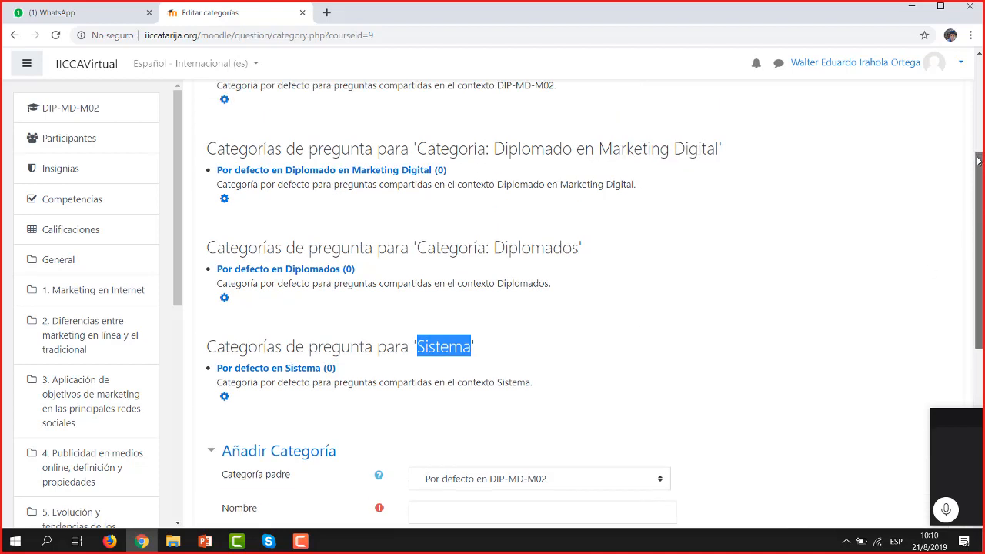
mouse_move(978, 187)
left_mouse_down()
mouse_move(978, 144)
mouse_move(975, 201)
left_mouse_up()
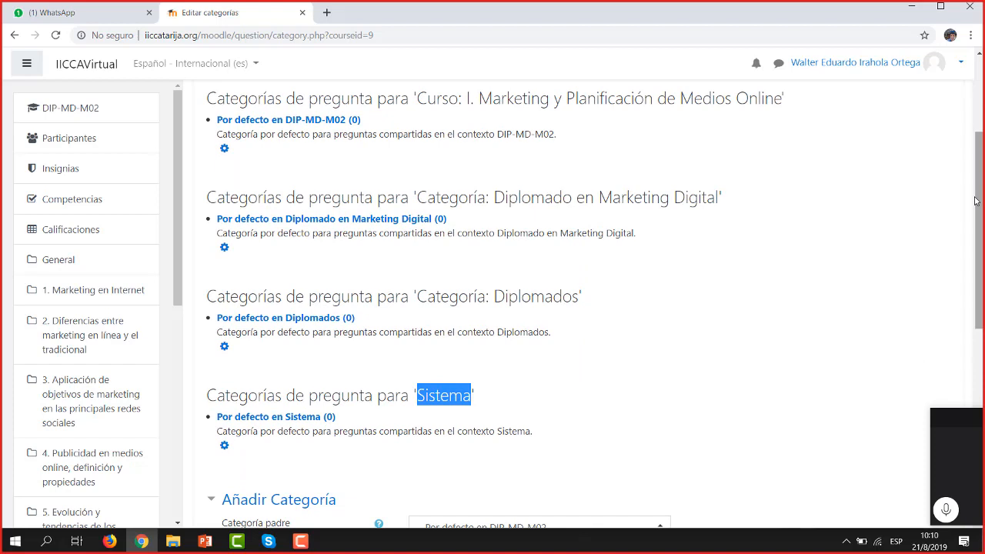
left_click_drag(492, 100, 611, 100)
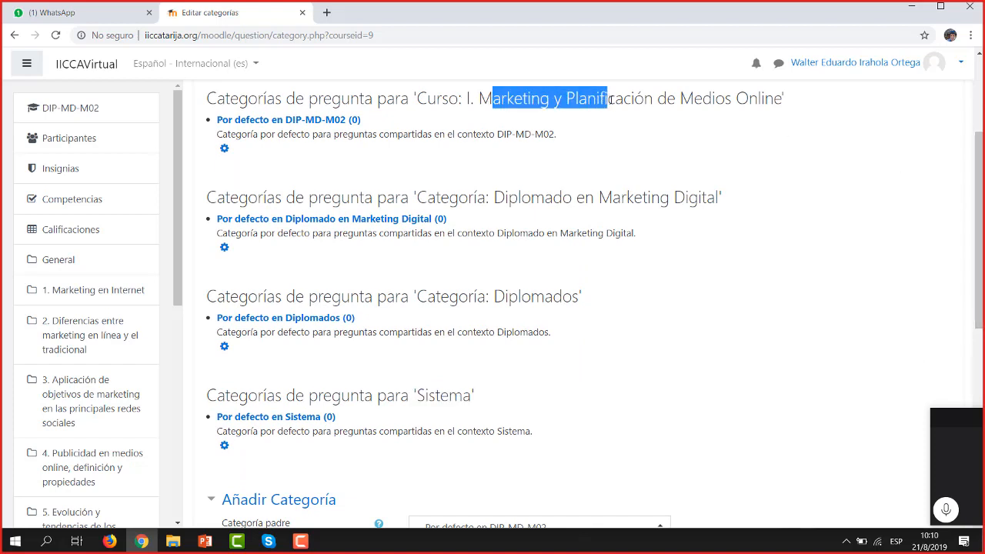
left_click_drag(493, 198, 659, 199)
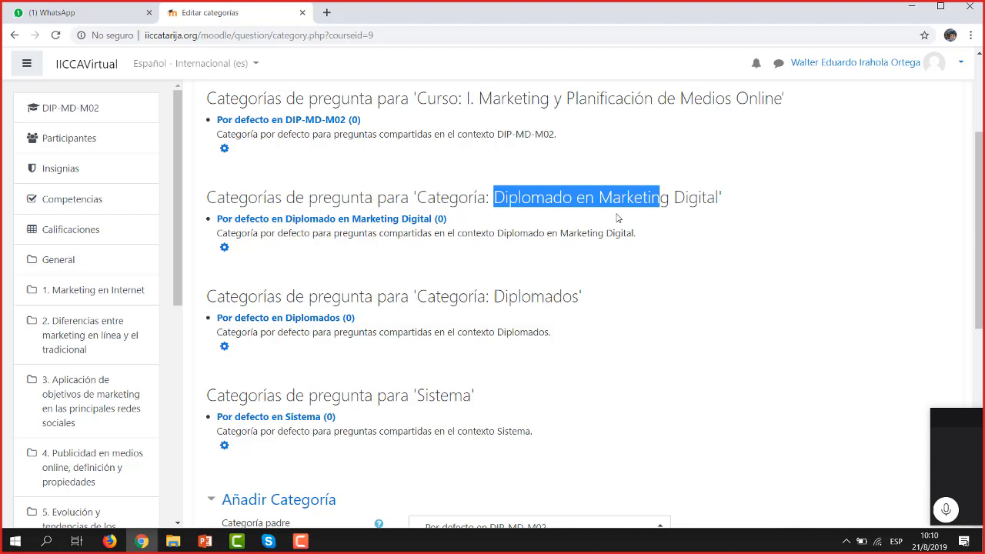
left_click(520, 297)
double_click(520, 297)
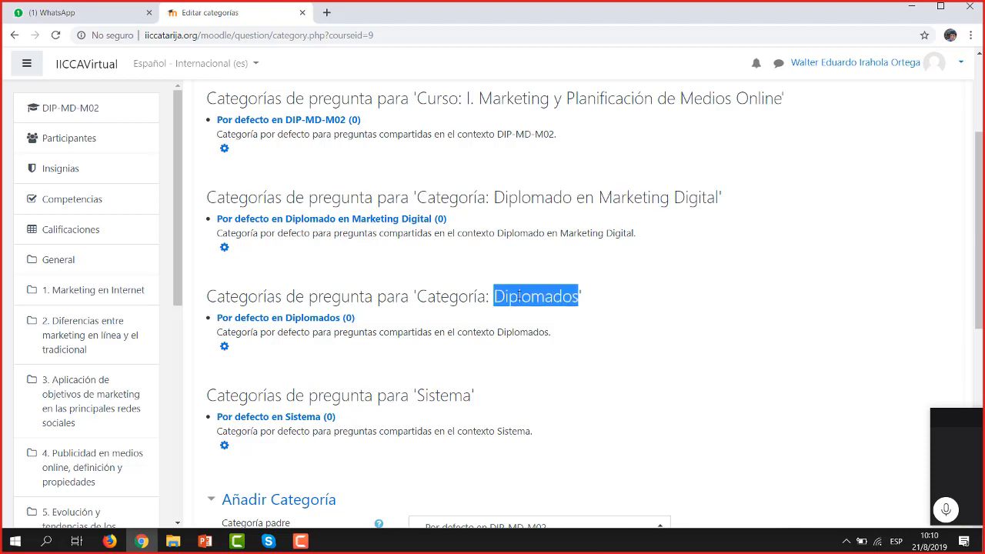
left_click(431, 393)
double_click(431, 393)
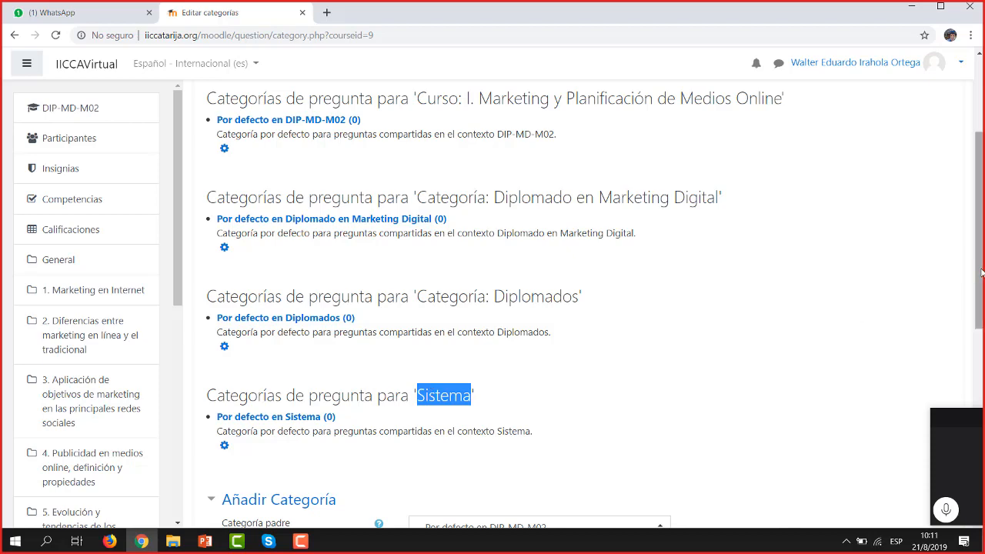
mouse_move(981, 272)
left_mouse_down()
mouse_move(982, 339)
mouse_move(978, 216)
mouse_move(981, 255)
left_mouse_up()
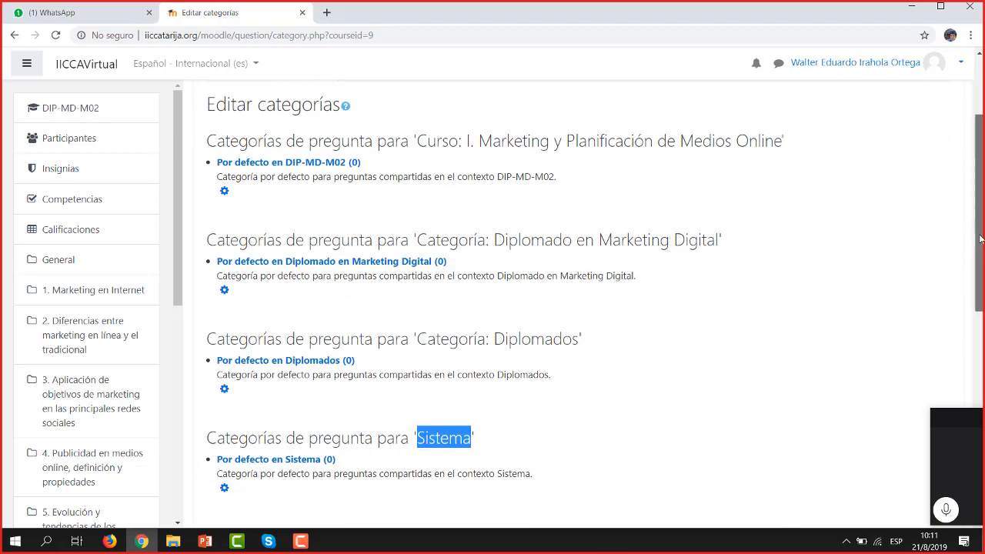
- Set the new question category's parent to "Top for I. Marketing y Planificación de Medios Online"
scroll(578, 296, "down", 5)
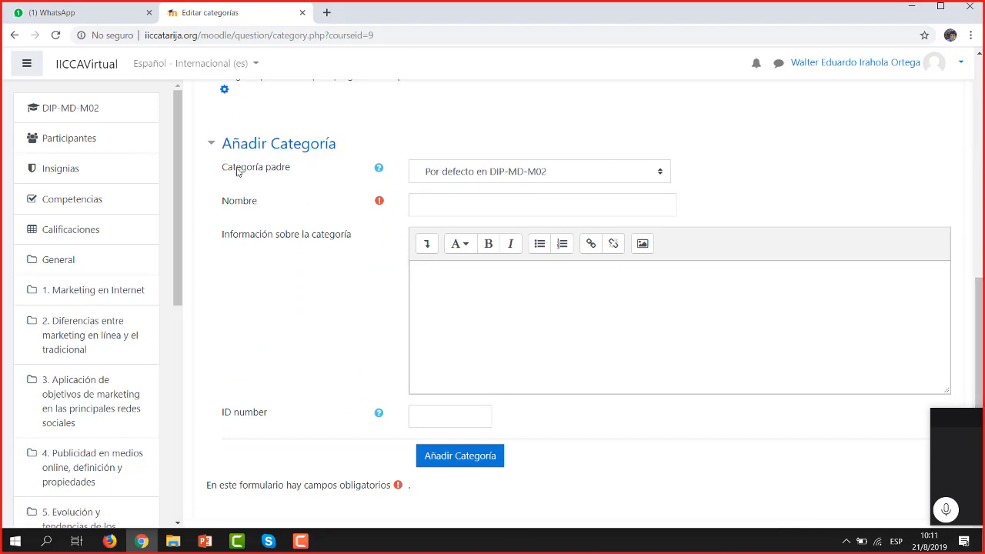
left_click(653, 177)
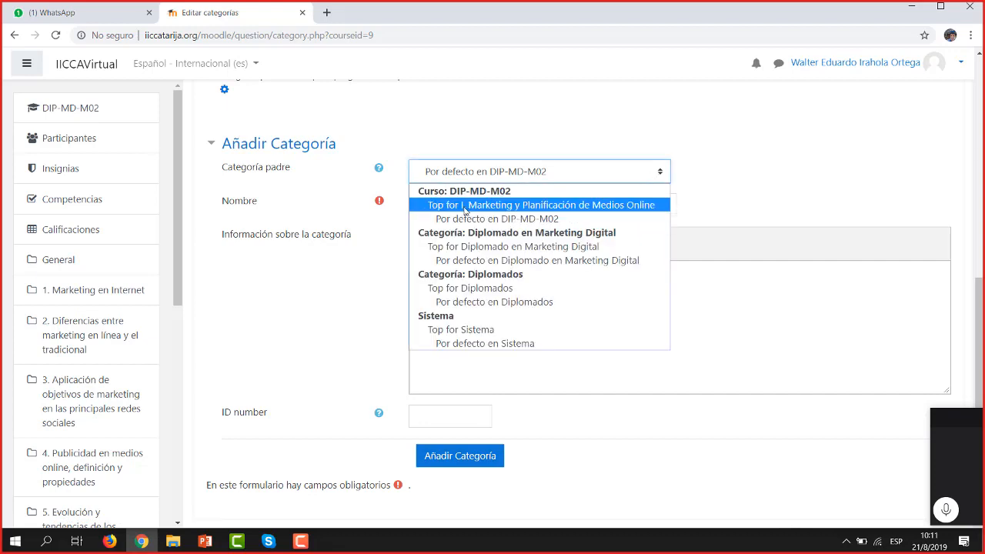
left_click(588, 206)
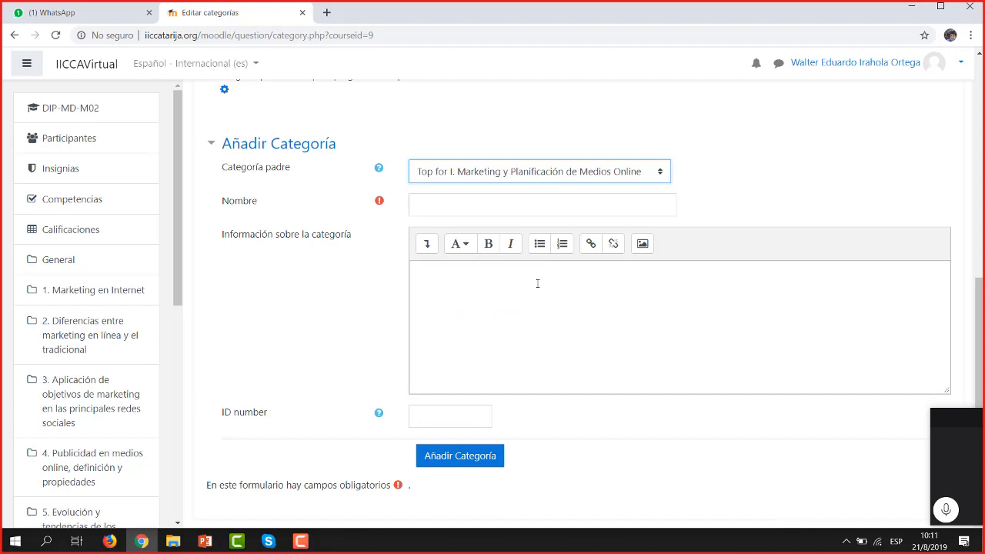
left_click(509, 177)
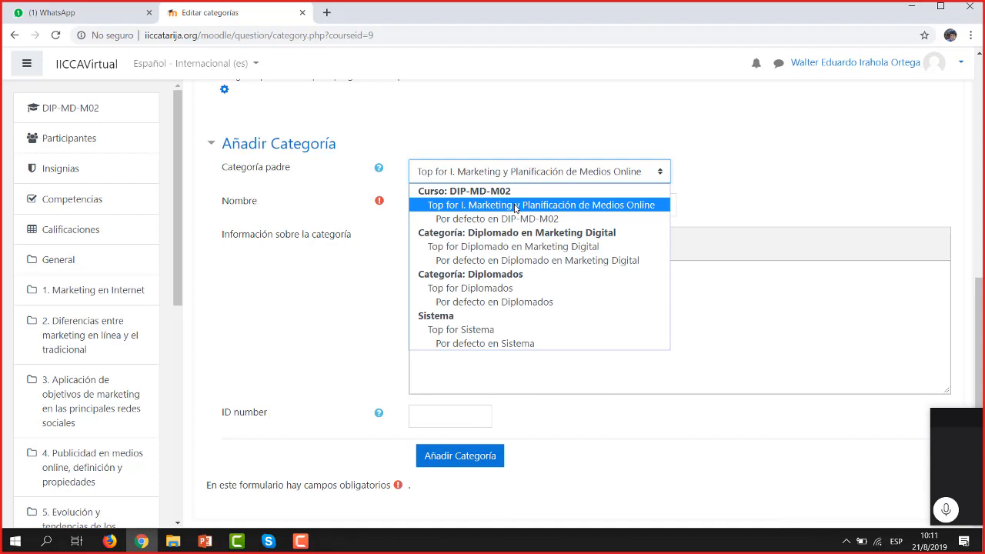
left_click(516, 204)
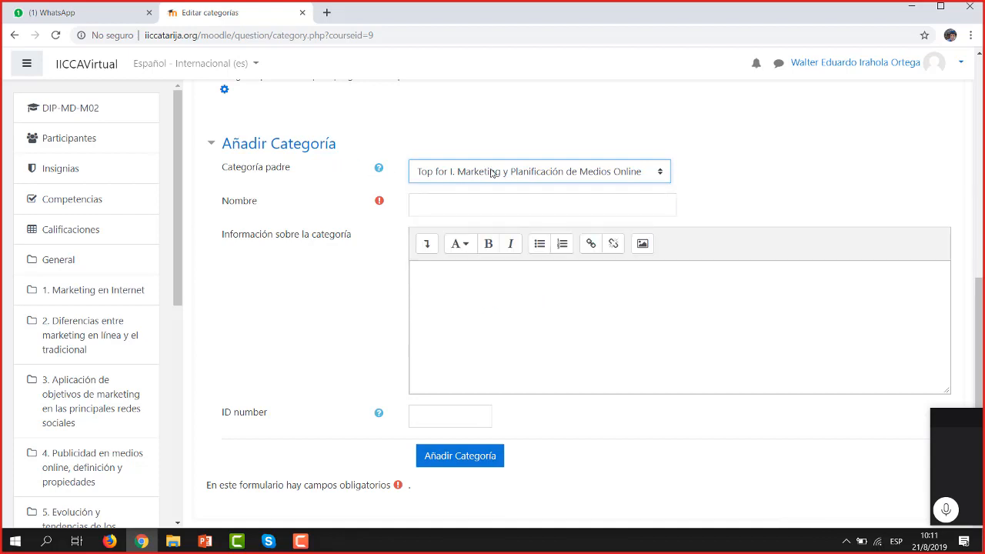
- Name the category "Práctica de Cuestionario", correcting the accent with the spelling suggestion, and add it to the question bank
left_click(450, 203)
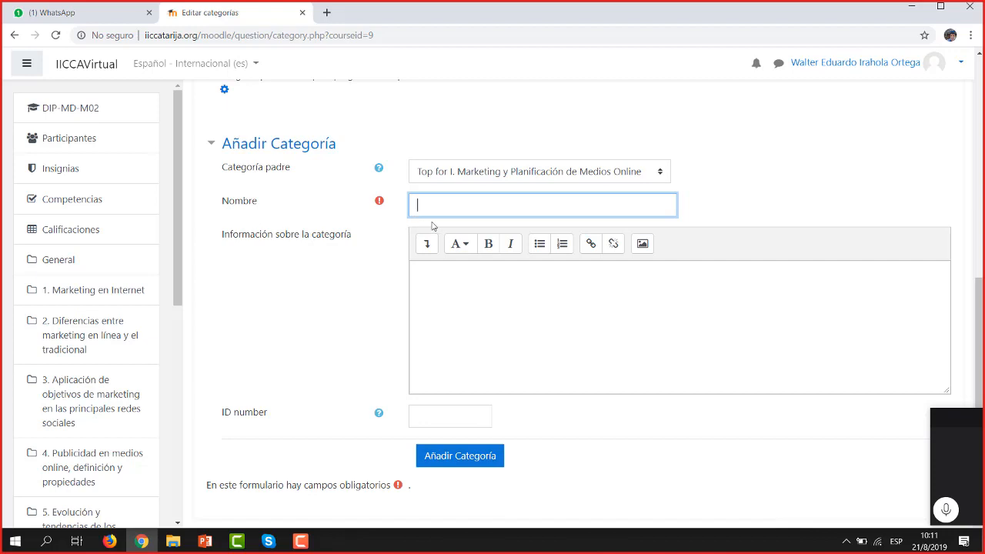
type("Practica de Cuestiona")
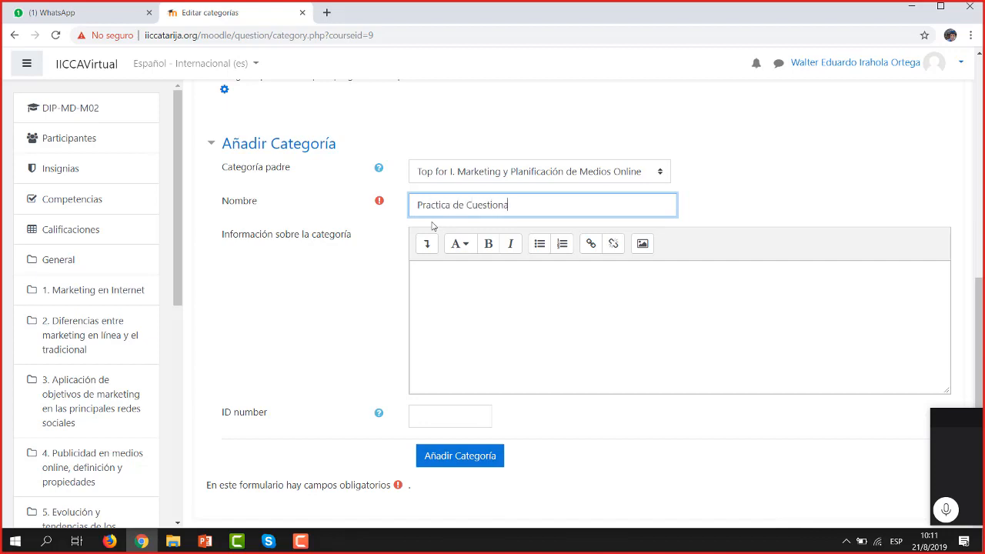
type("rio")
right_click(436, 206)
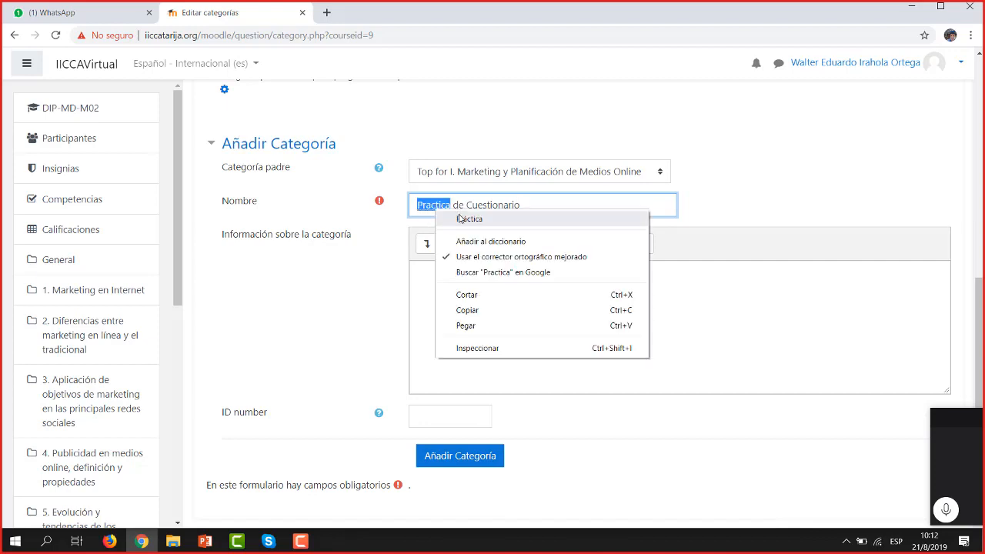
left_click(460, 220)
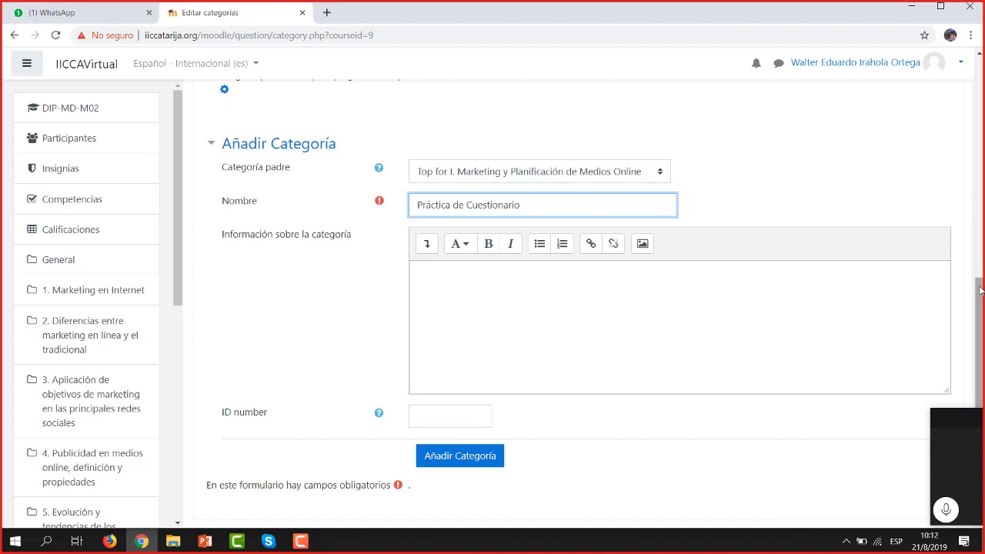
scroll(983, 311, "down", 1)
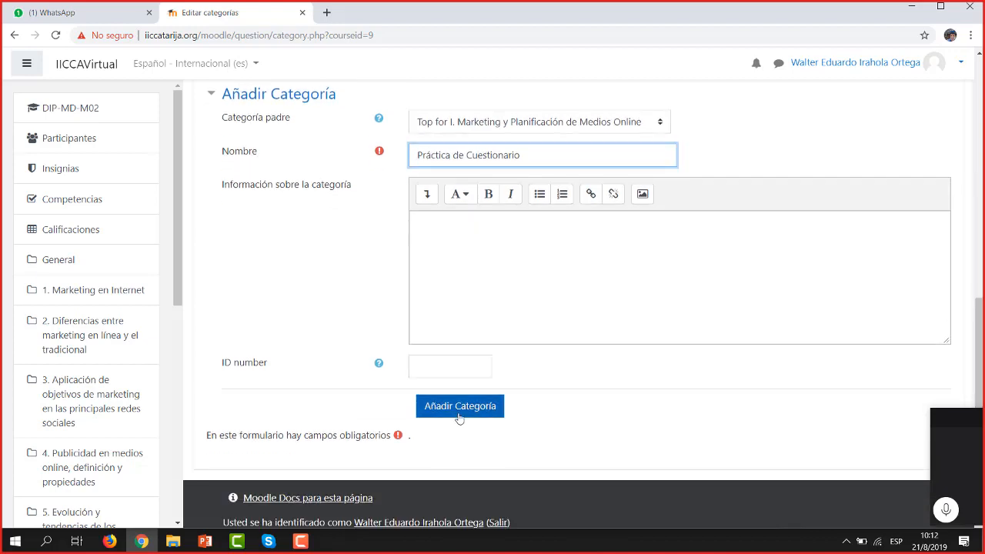
left_click(462, 414)
left_click(461, 414)
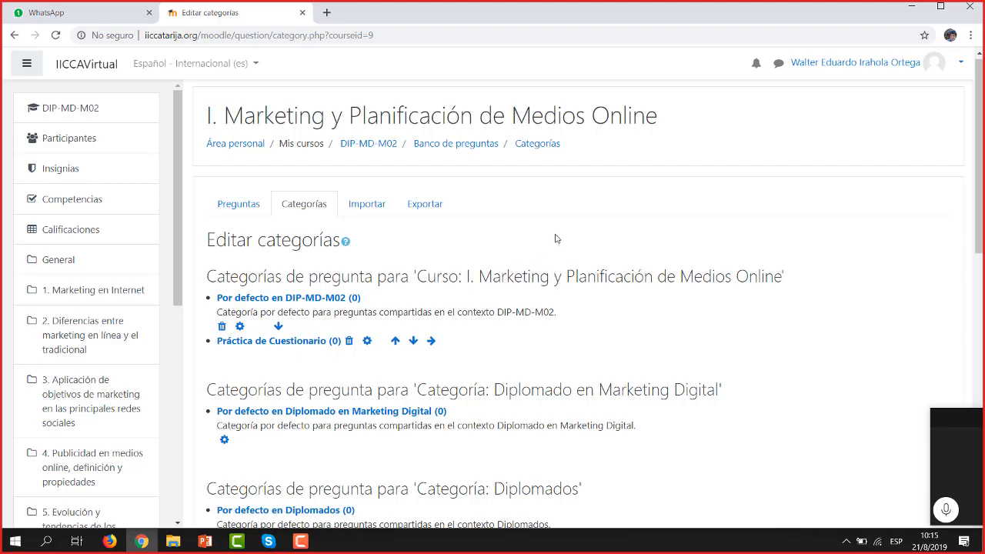
- Open the question bank's Preguntas page and switch to PowerPoint to review the sample questions on the "Como crear cuestionarios" slide
left_click(239, 211)
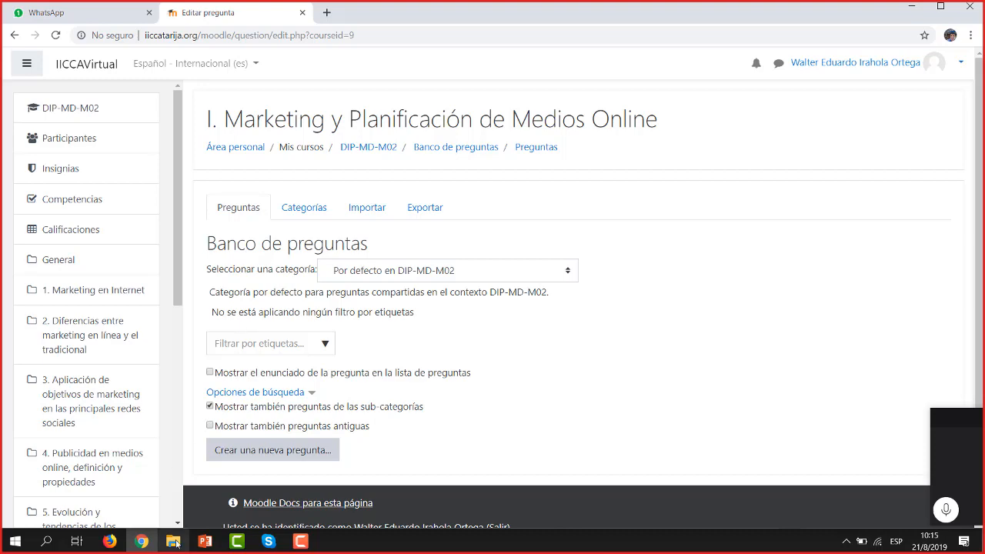
left_click(205, 541)
scroll(464, 203, "down", 1)
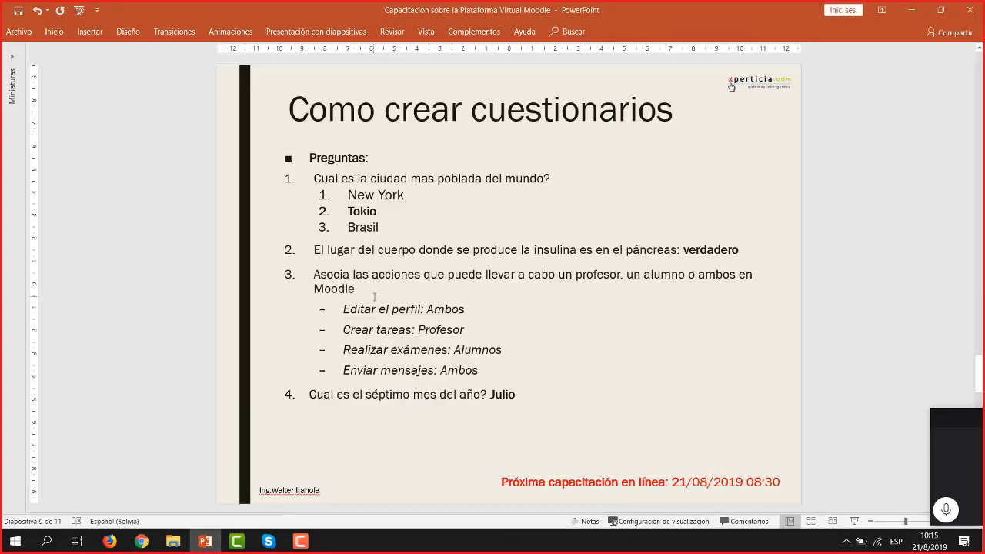
left_click(388, 231)
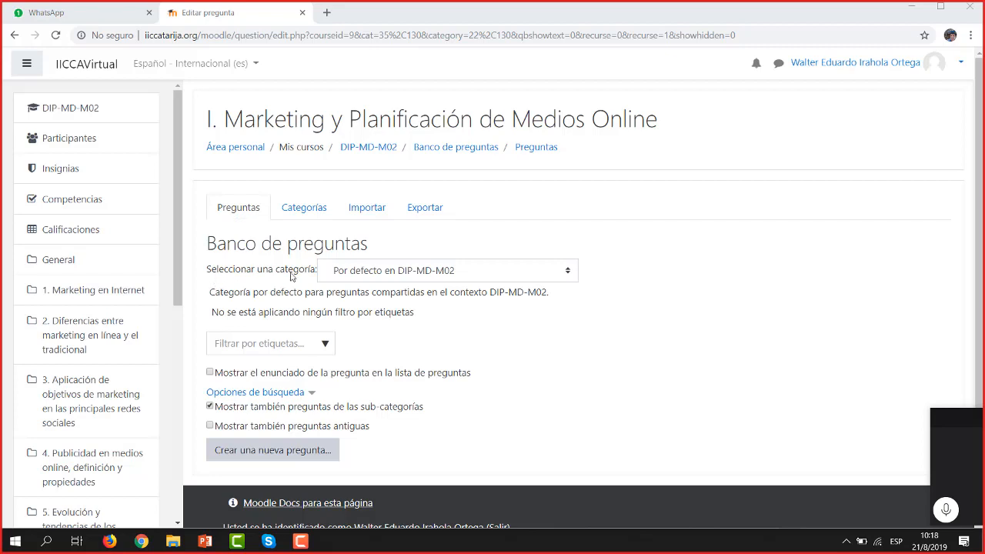
- Select the "Práctica de Cuestionario" category in Moodle's question bank and start a new question, choosing the Opción múltiple type
left_click(496, 271)
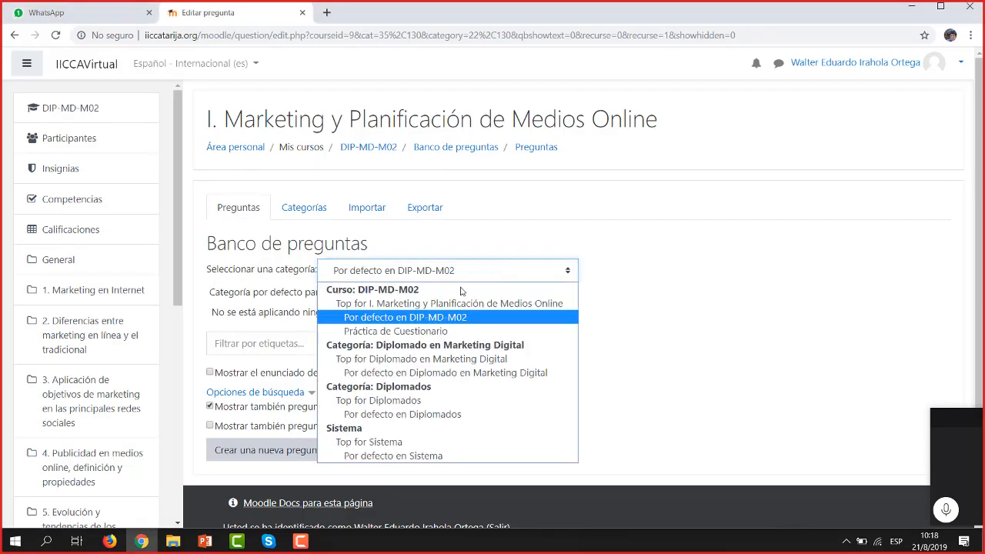
left_click(415, 333)
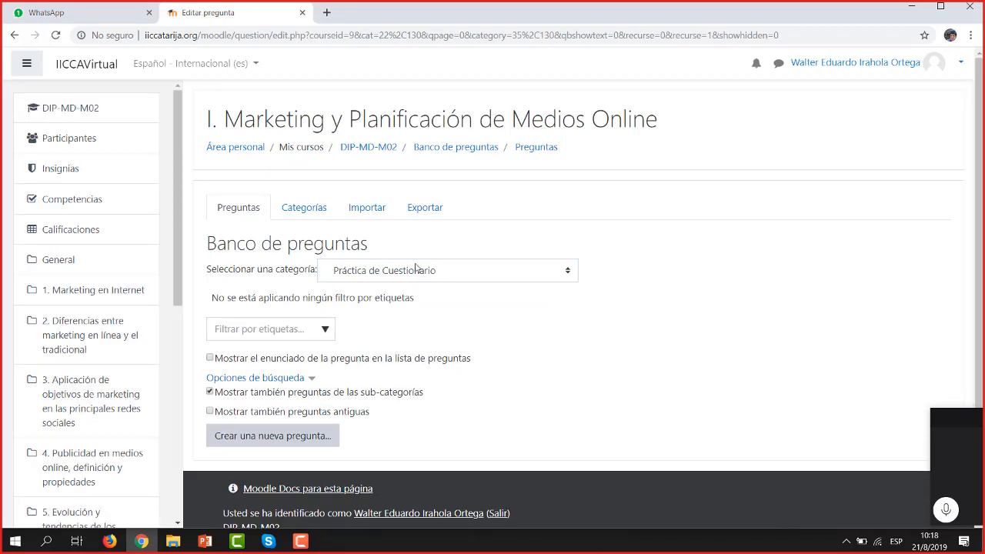
left_click(278, 436)
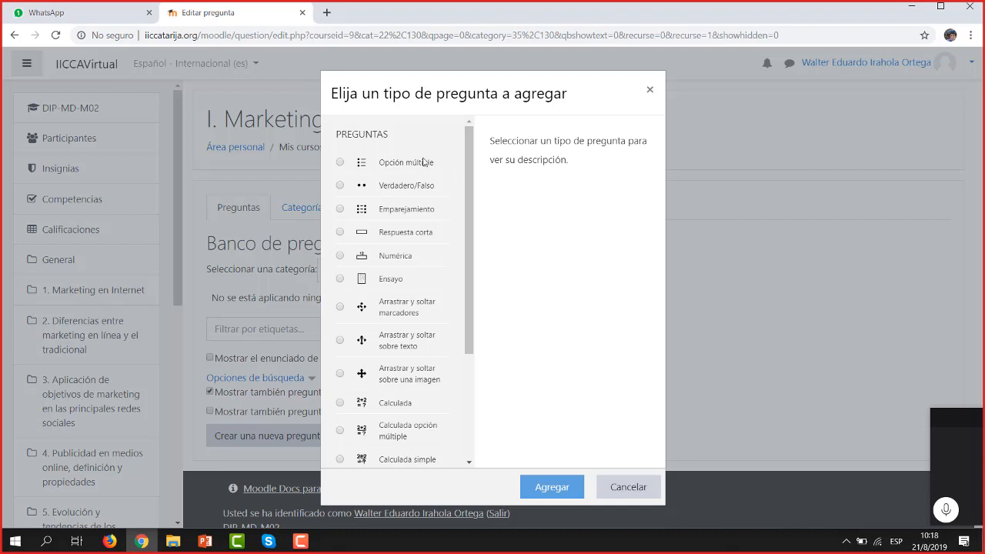
left_click_drag(466, 166, 457, 130)
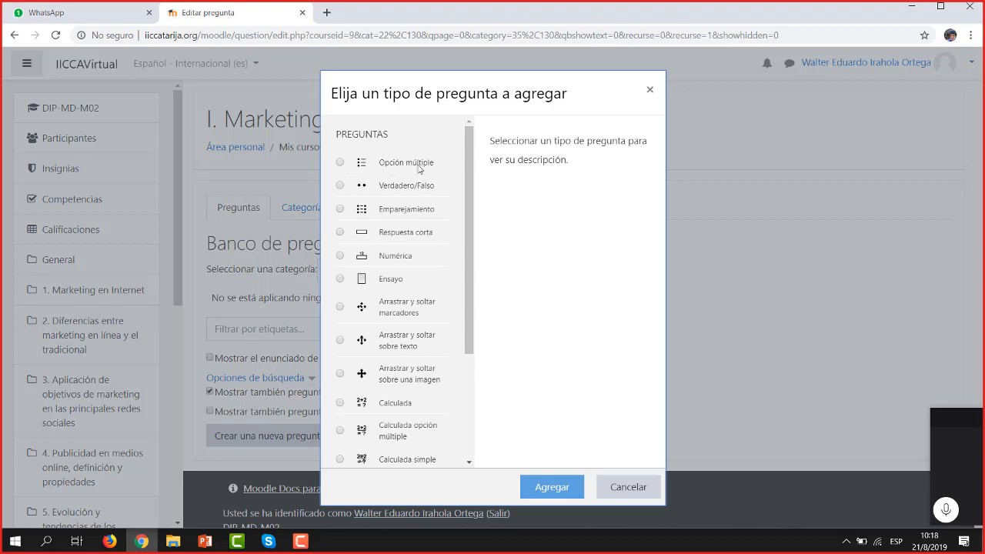
left_click(395, 168)
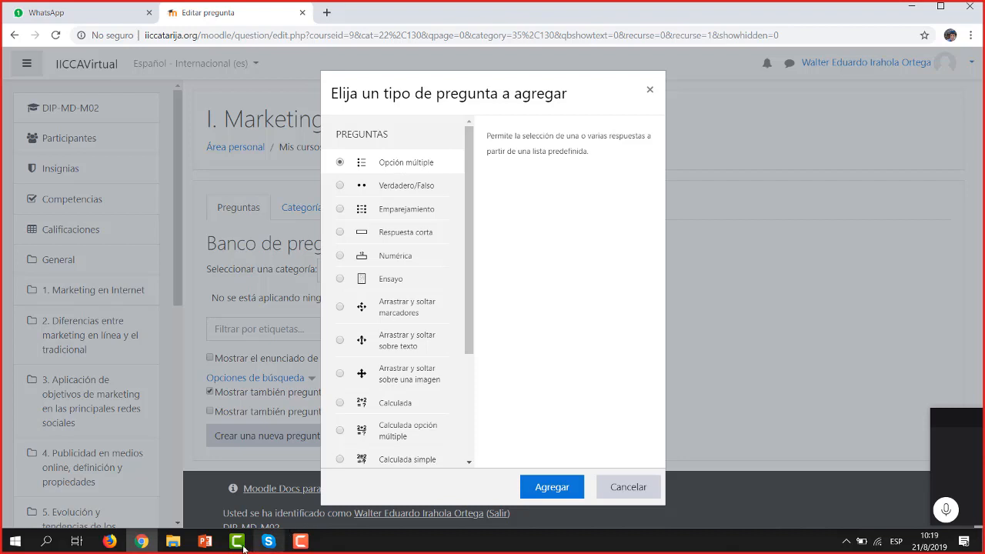
- Switch to PowerPoint and review the first question and its answer options on the slide
left_click(205, 542)
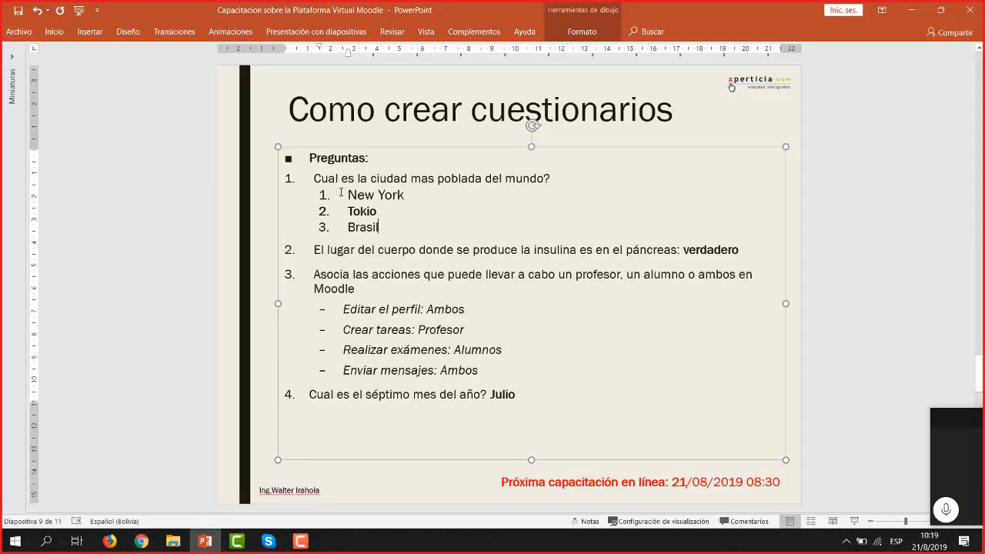
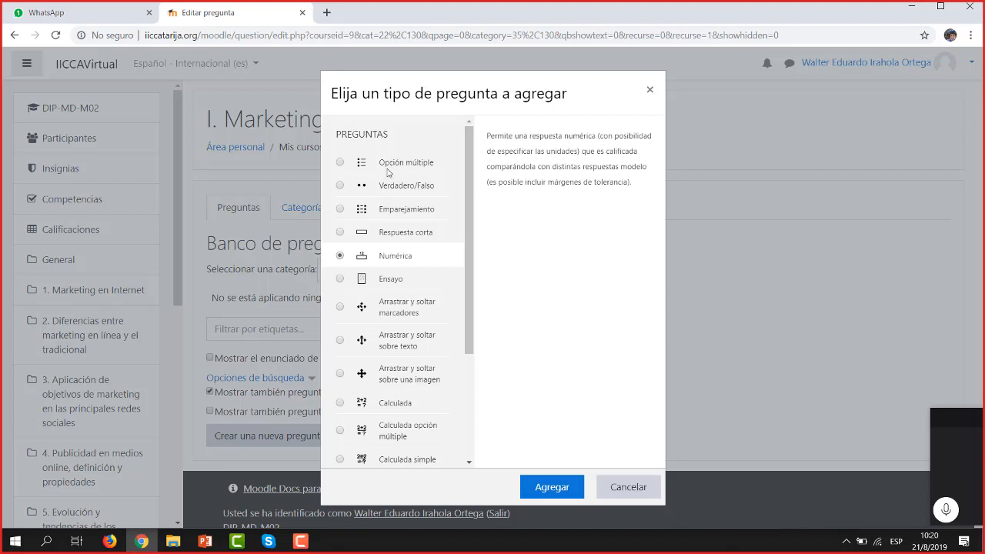
left_click(205, 541)
left_click(347, 178)
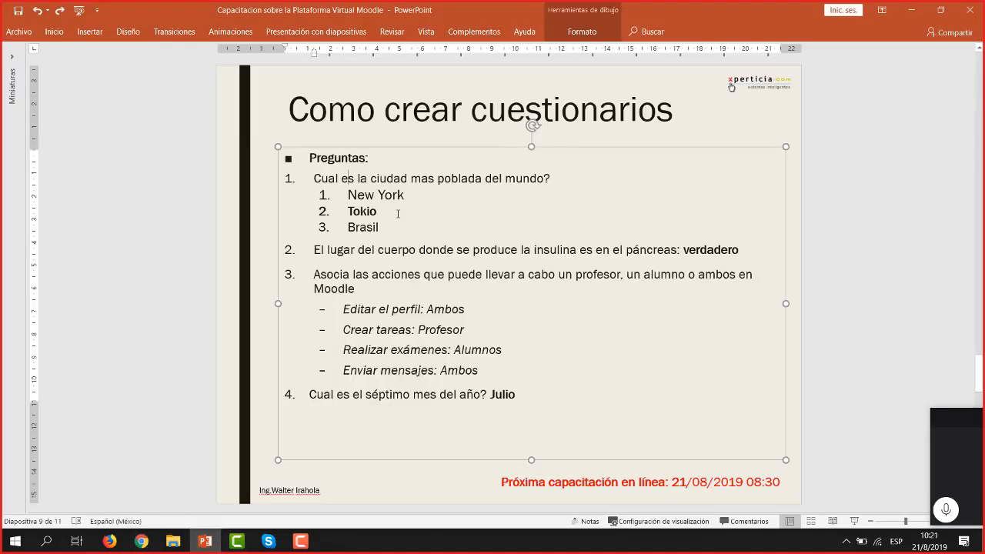
- Return to Moodle in Chrome and add a question of type Opción múltiple
left_click(142, 541)
left_click(374, 162)
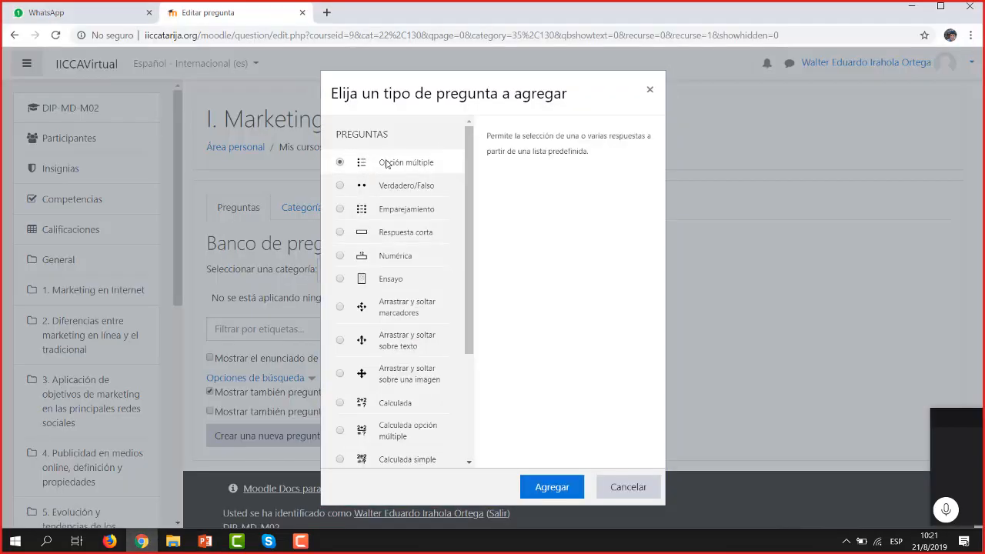
left_click(553, 488)
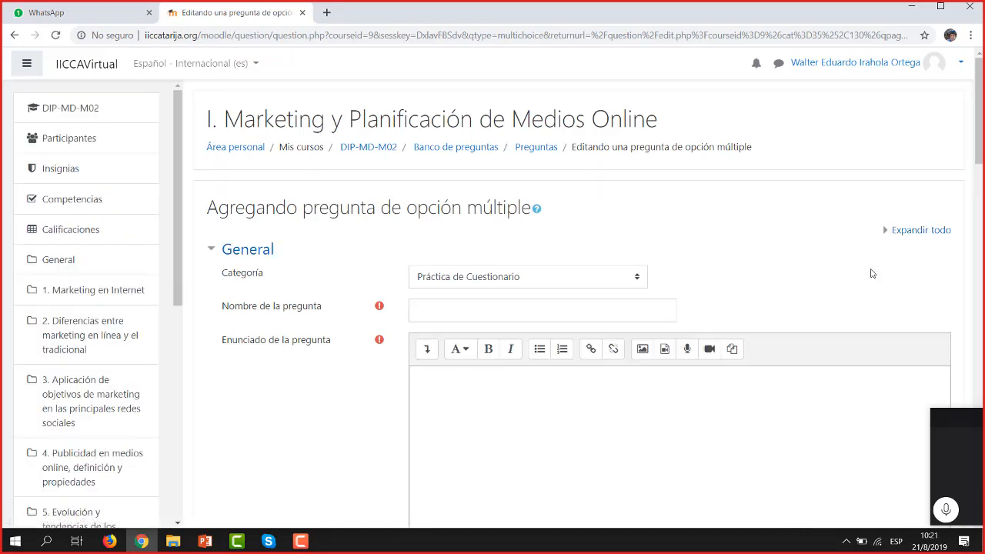
- Assign the multiple-choice question to the "Práctica de Cuestionario" category and name it "Pregunta1"
mouse_move(981, 116)
left_mouse_down()
mouse_move(979, 387)
mouse_move(964, 108)
left_mouse_up()
scroll(964, 104, "up", 2)
scroll(963, 123, "down", 1)
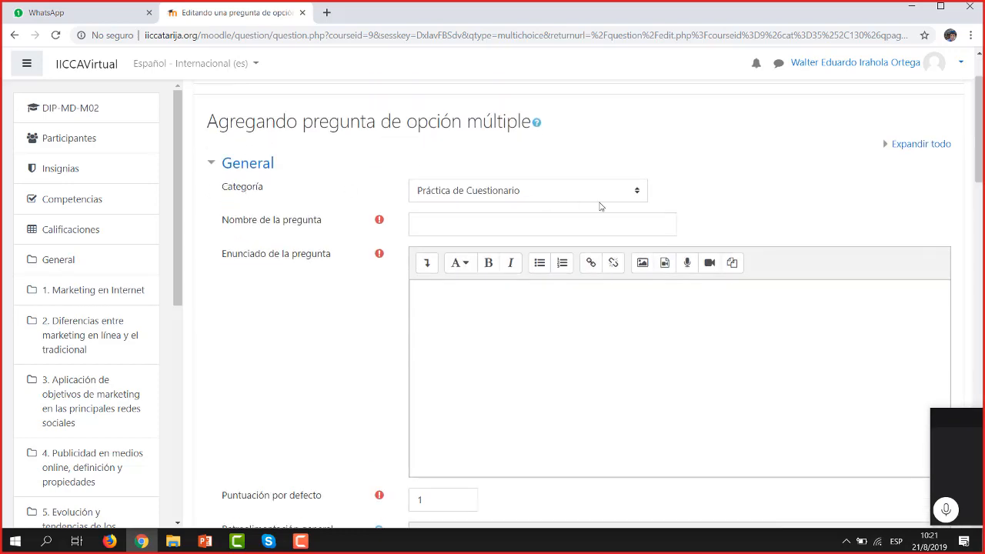
left_click(638, 192)
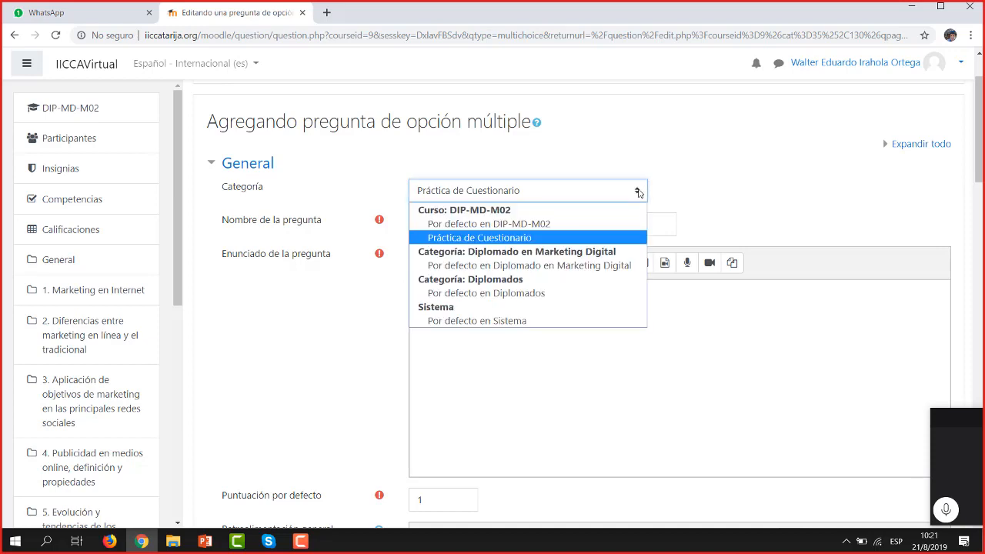
left_click(491, 238)
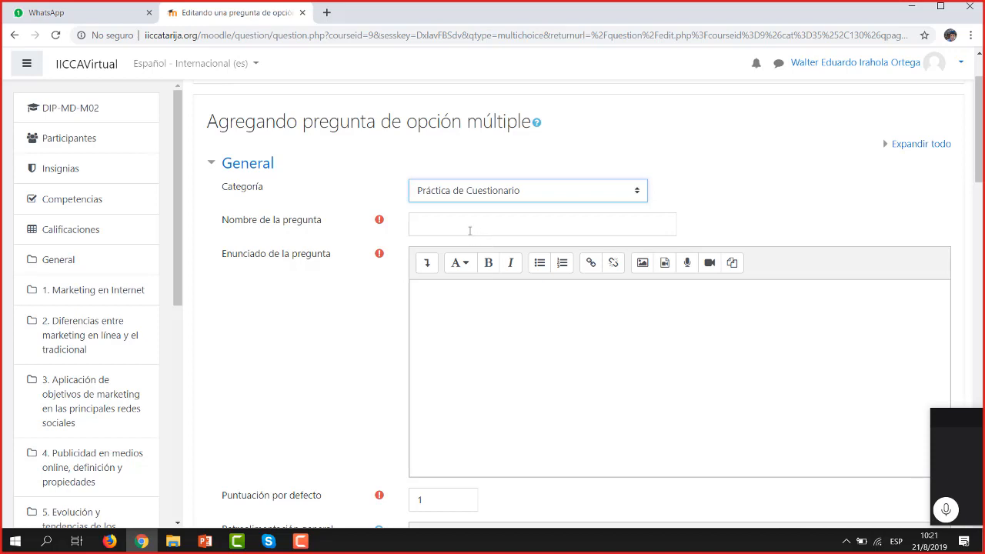
left_click(469, 230)
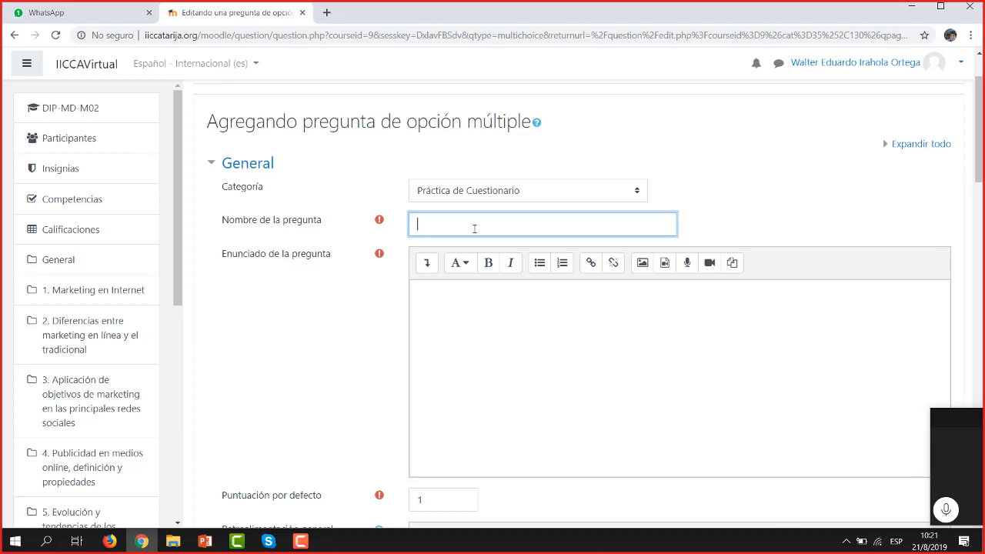
type("Pregunta1")
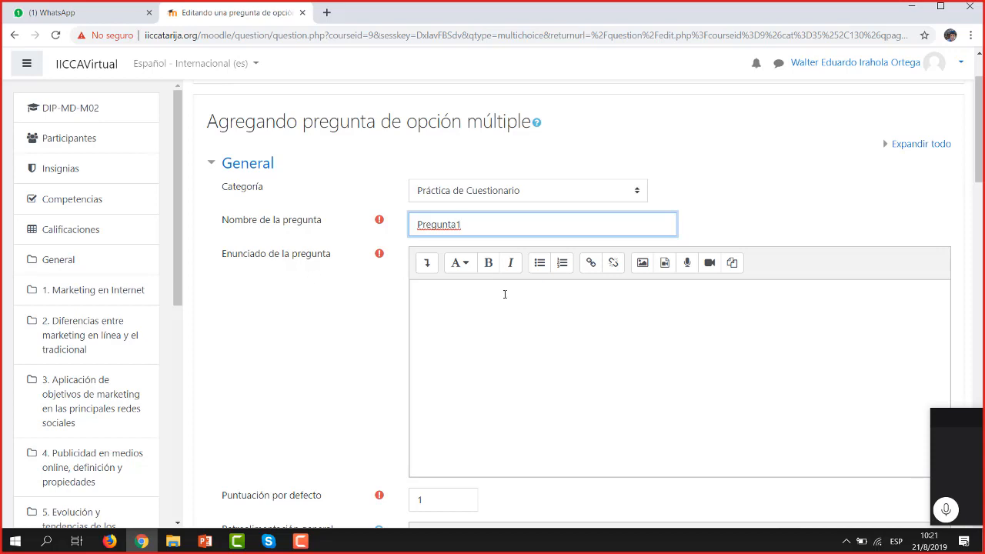
- Copy "Cual es la ciudad mas poblada del mundo?" from the PowerPoint slide into the Enunciado de la pregunta field in Moodle
left_click(504, 294)
left_click(204, 541)
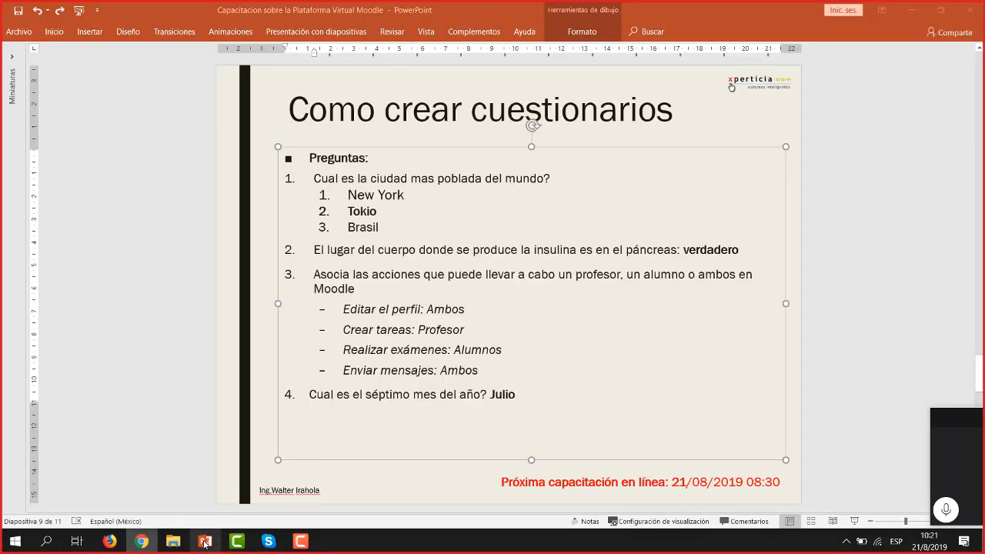
left_click_drag(314, 178, 548, 182)
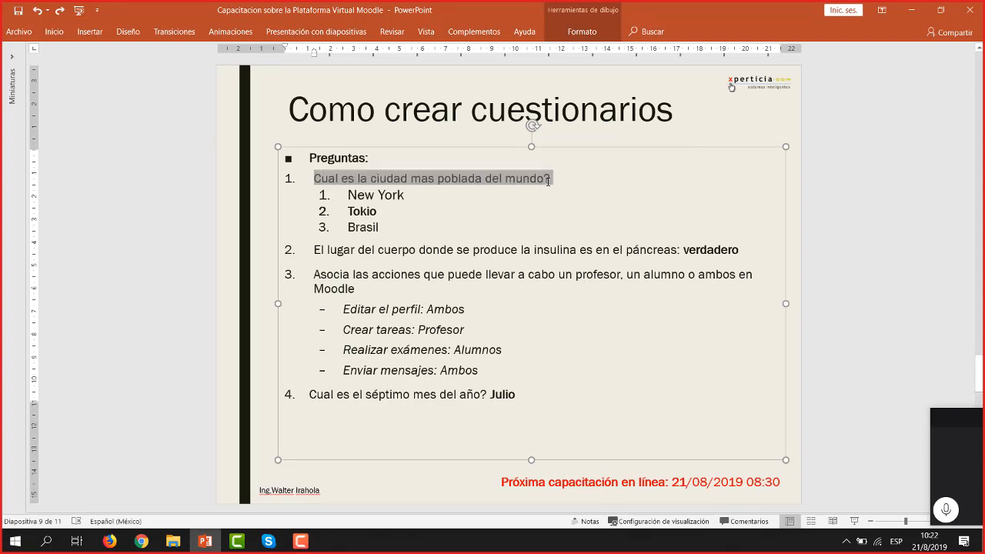
left_click(141, 542)
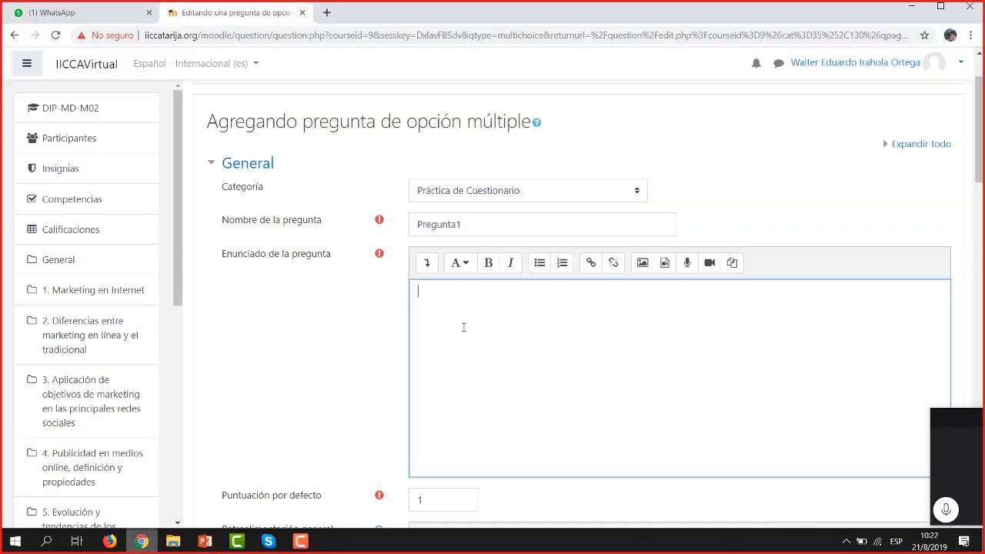
type("1.Cual es la ciudad mas poblada del mundo?")
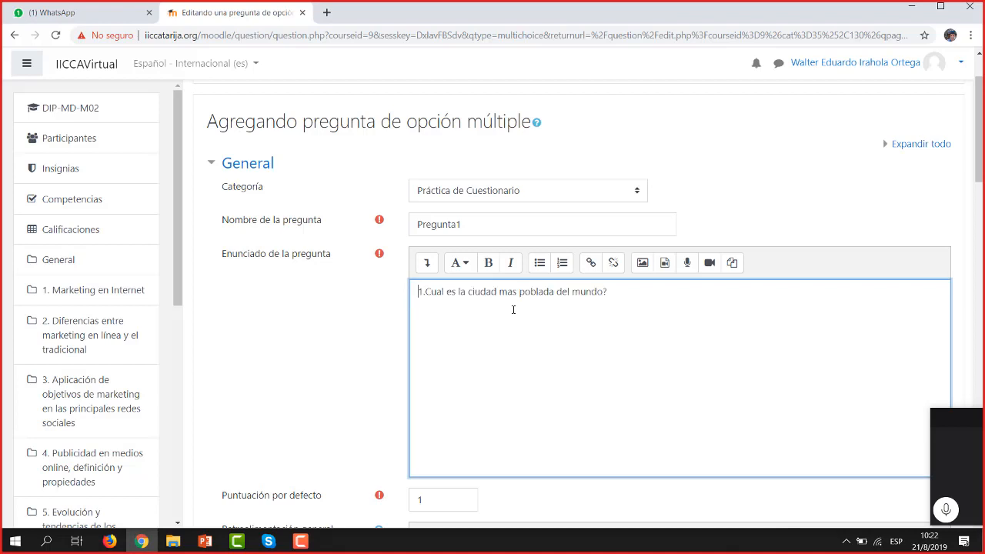
- Remove the leading "1." from the pasted question text and leave its paragraph style as it is
left_click(425, 293)
key("BackSpace")
key("BackSpace")
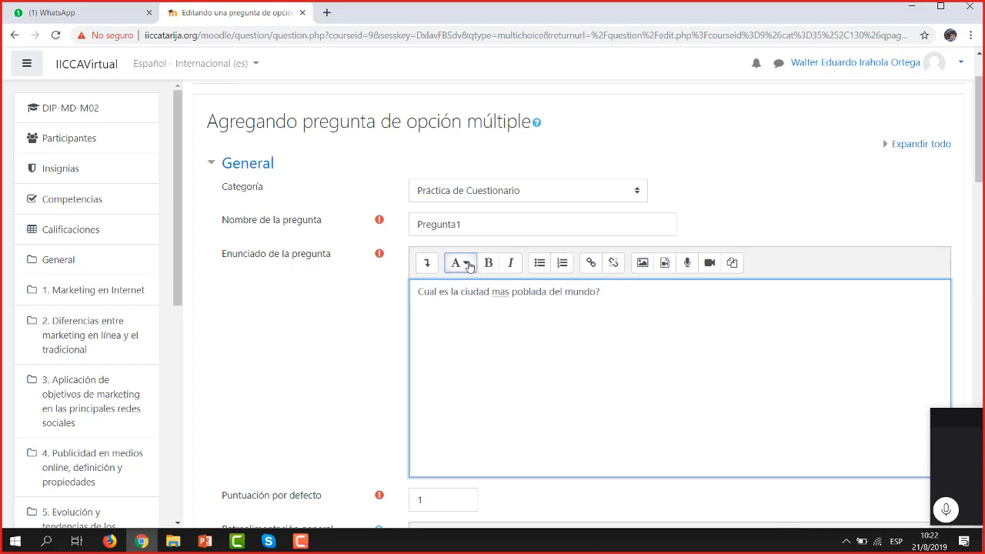
left_click(469, 264)
left_click(566, 298)
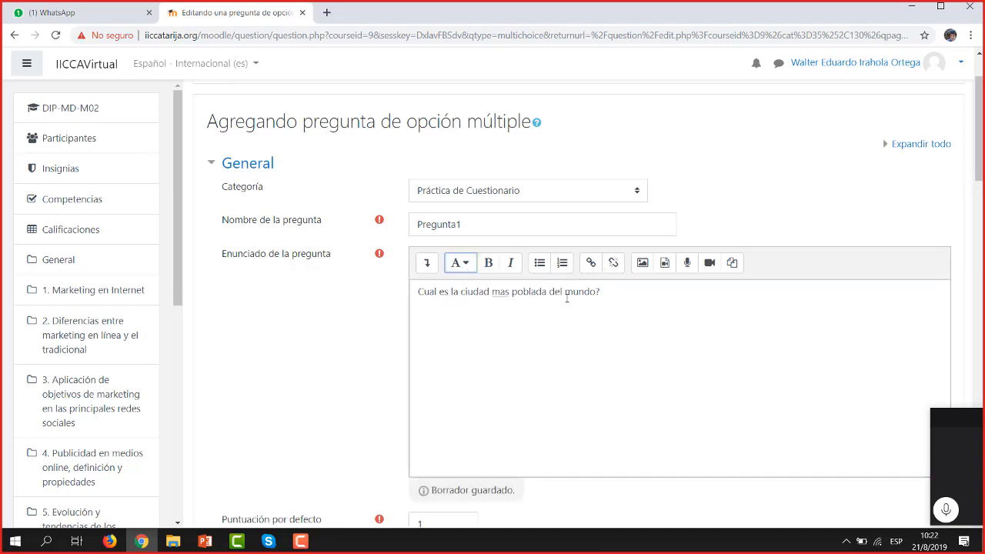
- Correct the spelling of "mas" to "más" in the question text
right_click(508, 294)
left_click(528, 306)
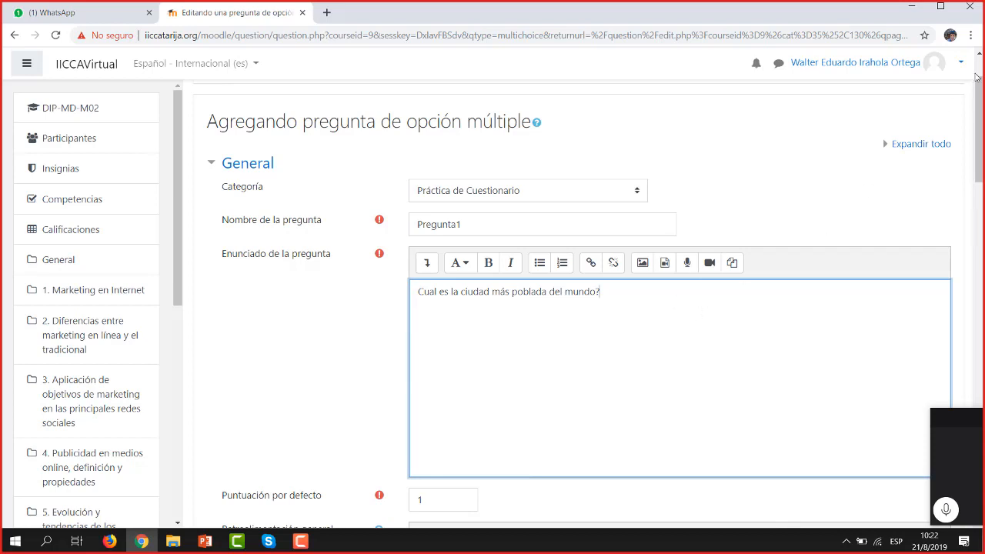
- Review the remaining question settings, from Retroalimentación general and the answer options through the five Elección blocks under Respuestas
left_click_drag(982, 110, 982, 189)
left_click(505, 239)
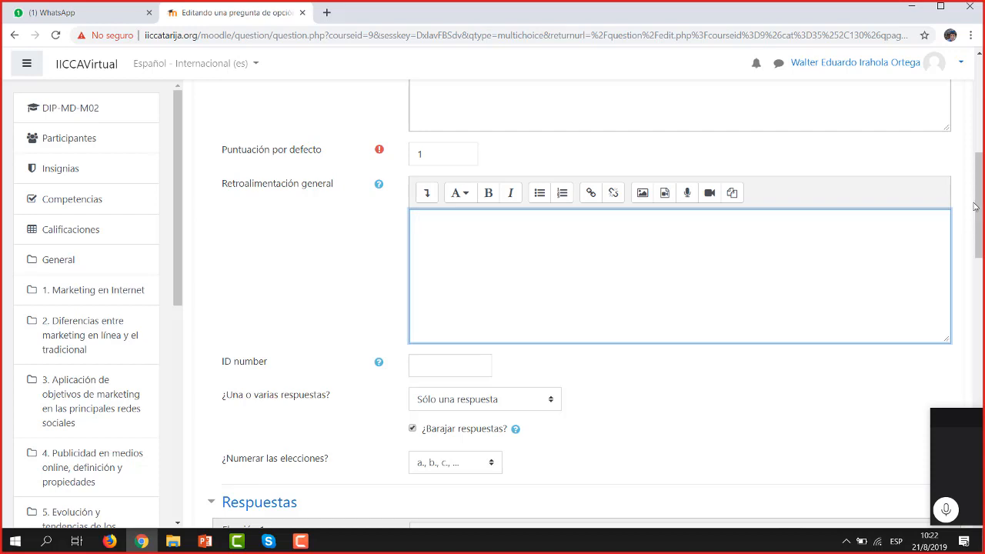
left_click_drag(978, 208, 978, 297)
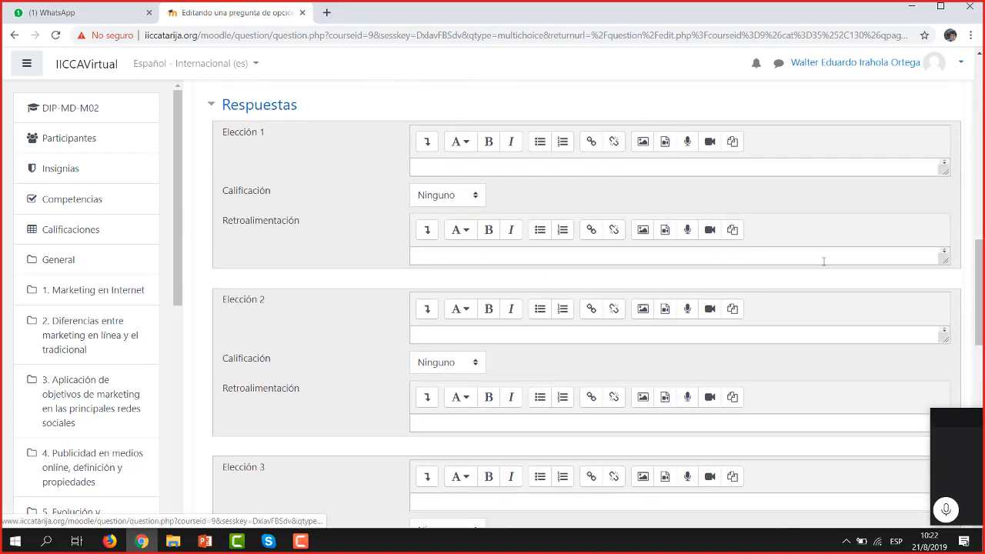
left_click_drag(974, 290, 958, 259)
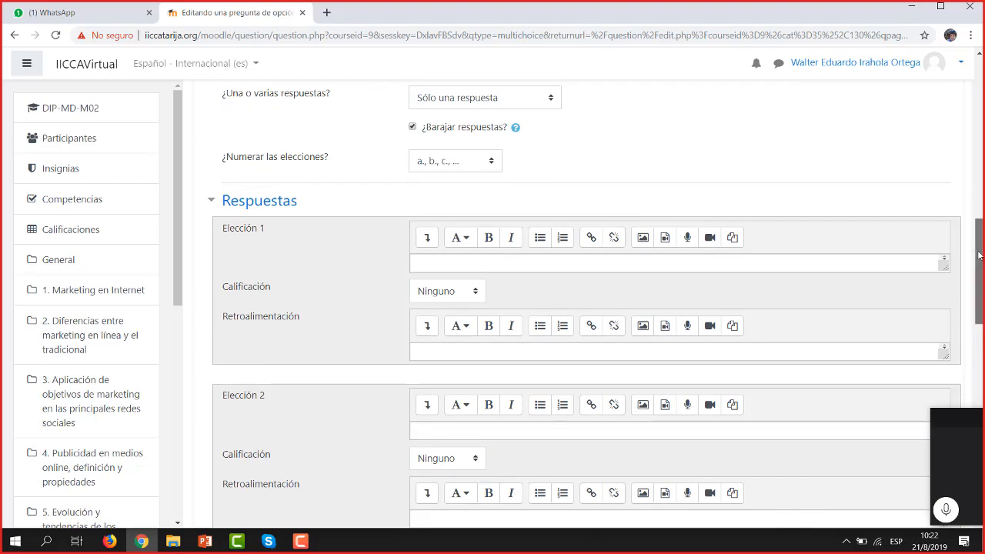
left_click_drag(980, 256, 980, 347)
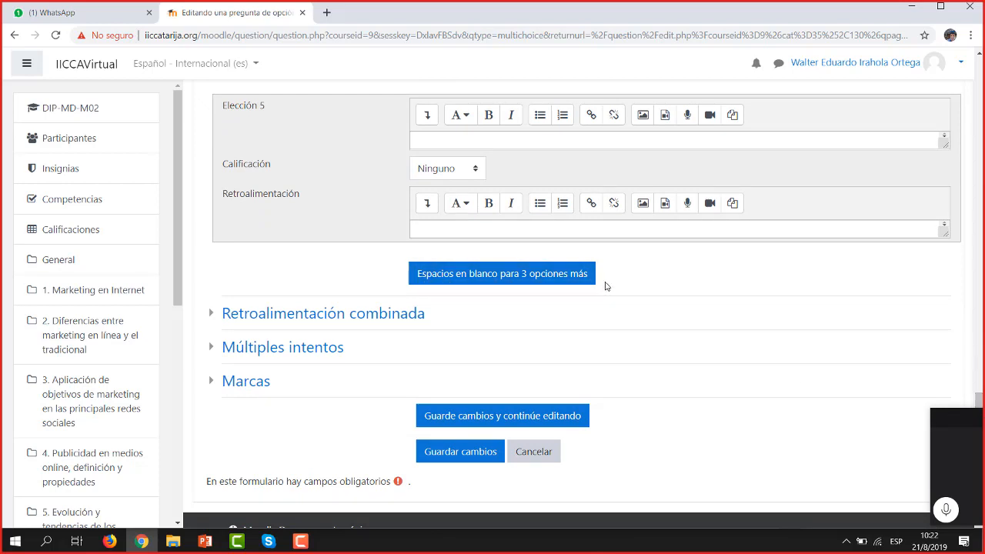
left_click_drag(979, 400, 979, 390)
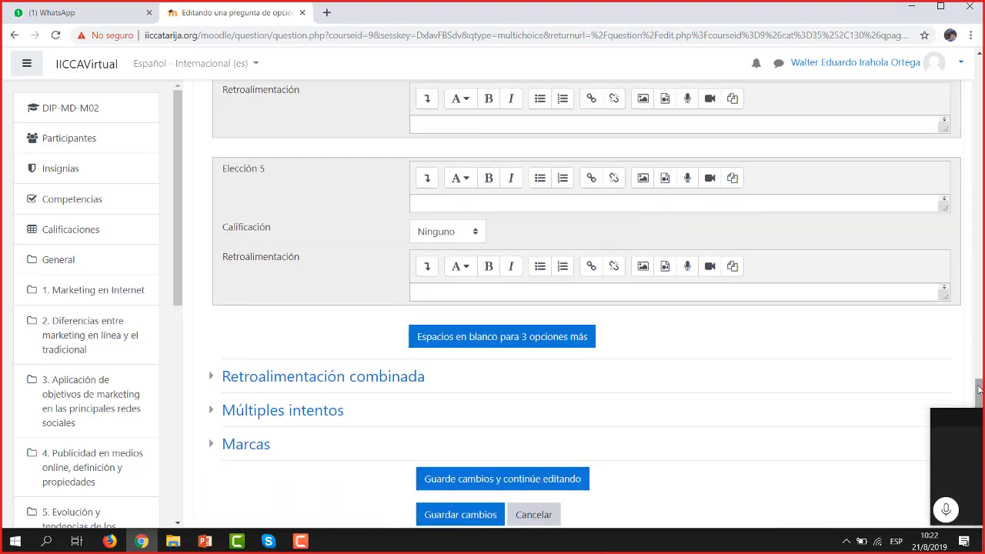
left_click_drag(979, 390, 966, 193)
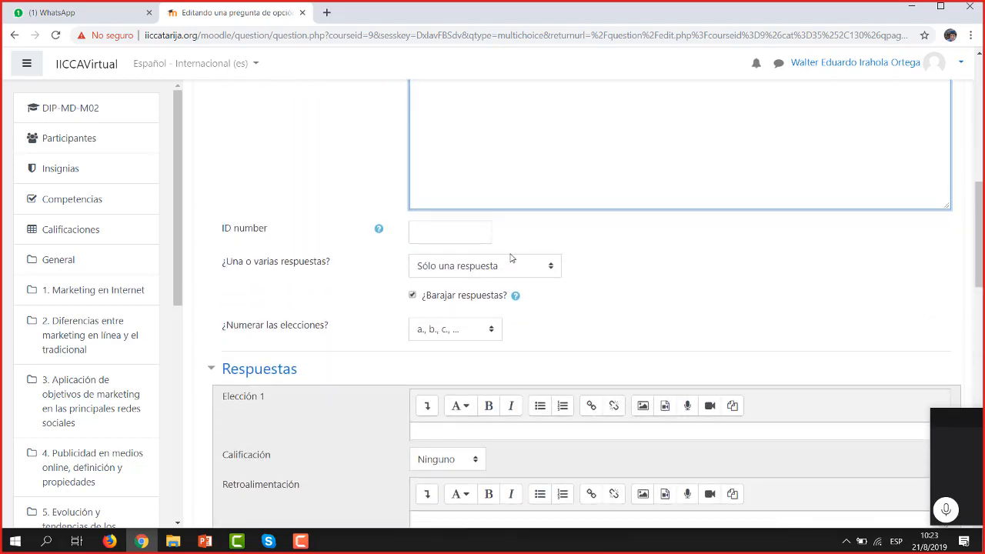
- Check the first question's answer options on the PowerPoint slide and return to the Respuestas section in Moodle
left_click(204, 542)
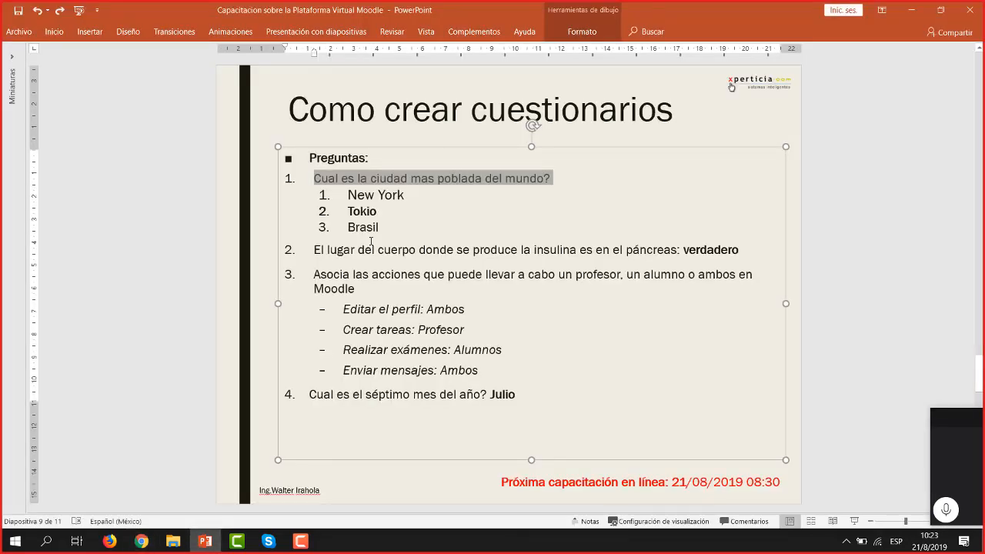
left_click(366, 212)
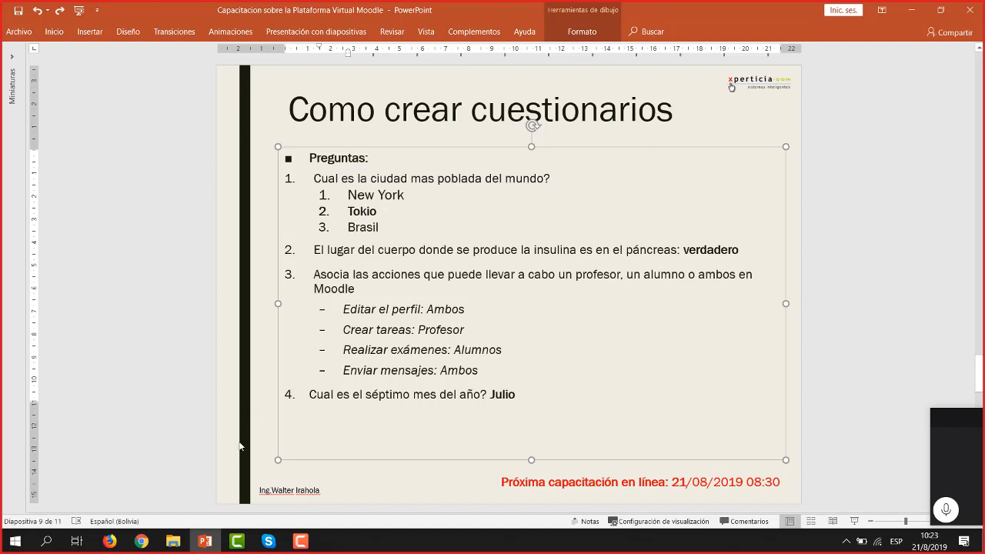
key("alt+Tab")
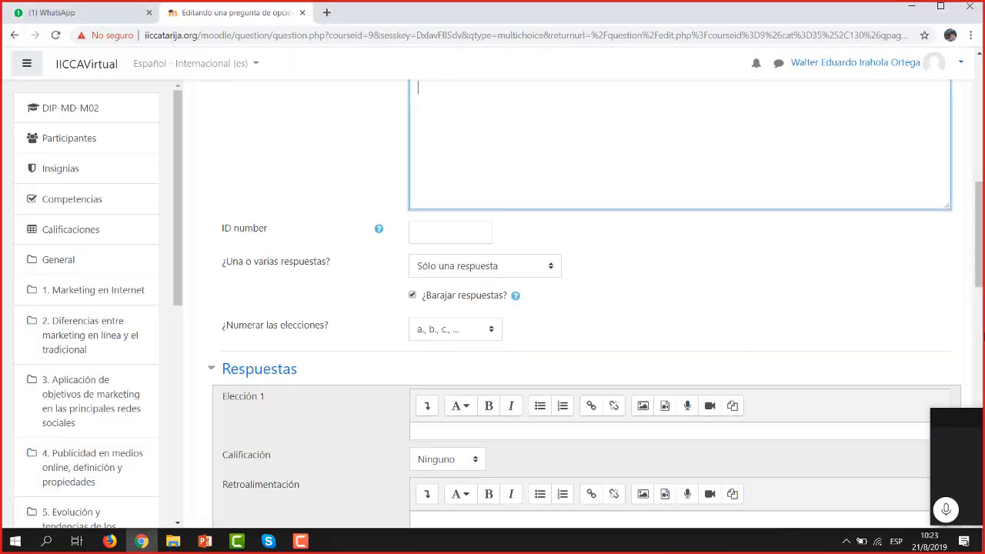
scroll(981, 215, "down", 4)
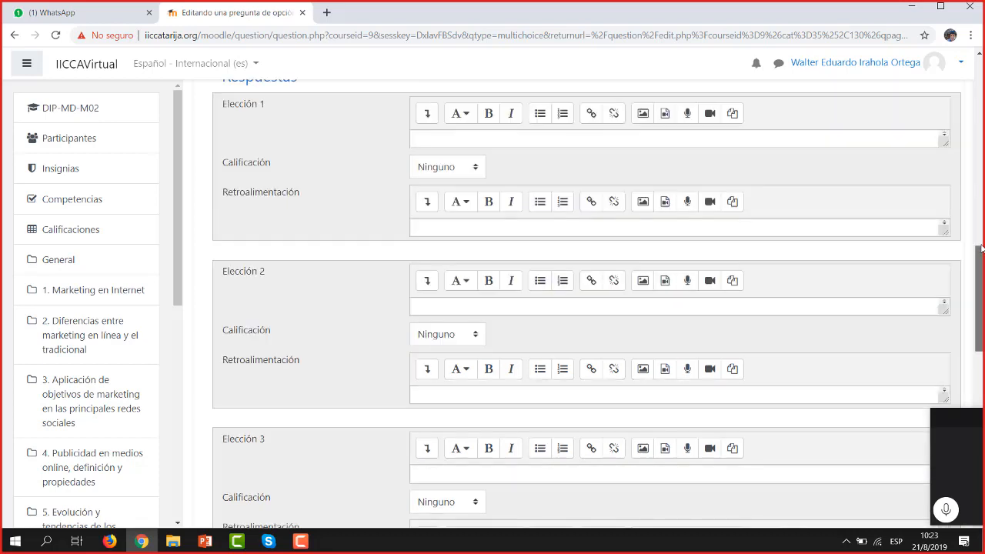
scroll(981, 215, "up", 5)
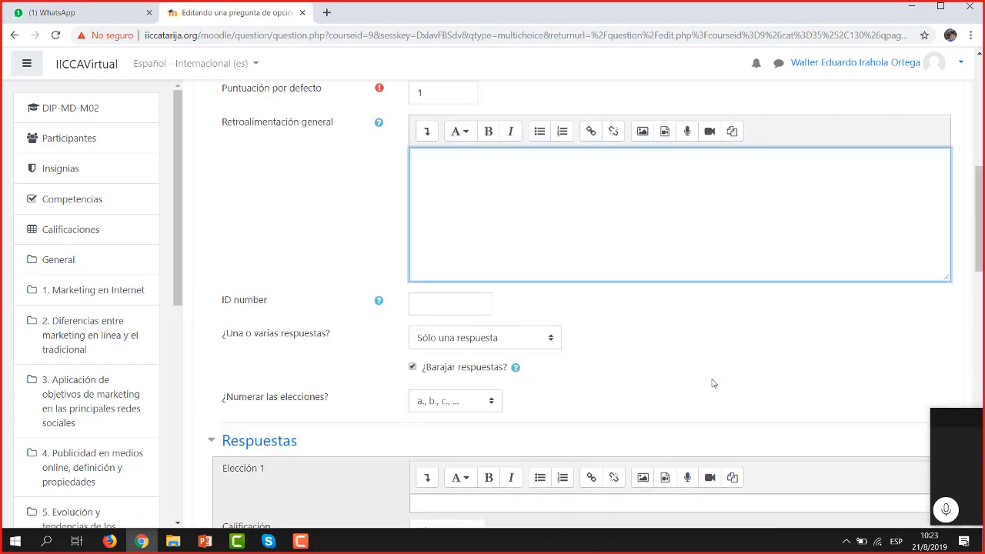
scroll(711, 383, "down", 4)
left_click(200, 544)
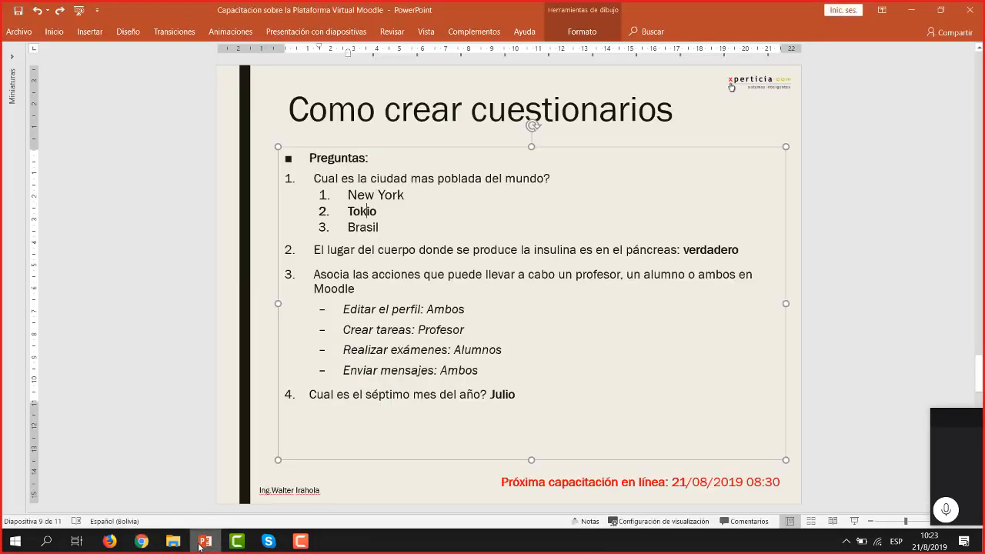
left_click(202, 543)
- Enter "New York" as Elección 1, "Tokio" as Elección 2 and "Brasil" as Elección 3
type("Nw")
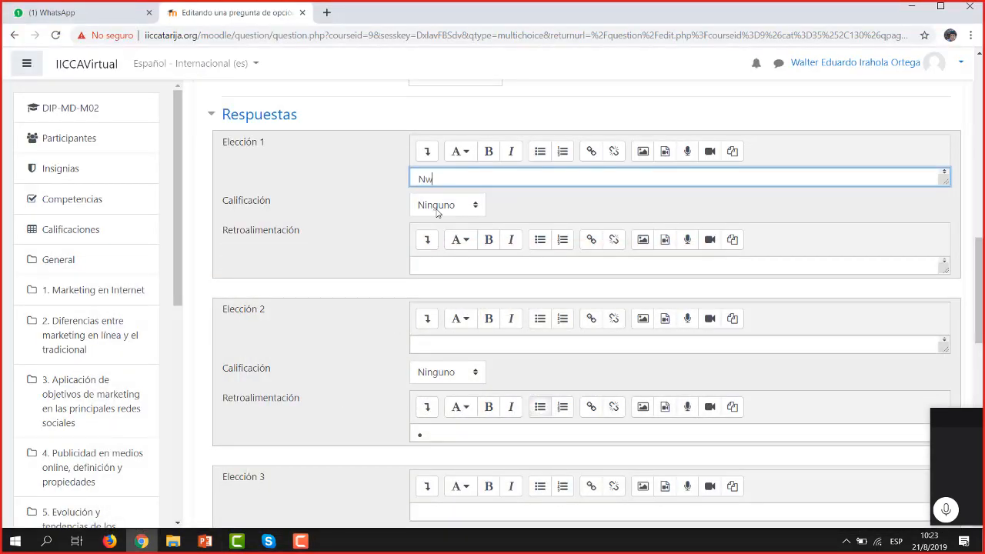
key("BackSpace")
type("er")
key("BackSpace")
type("w York")
left_click(472, 346)
type("Tokio")
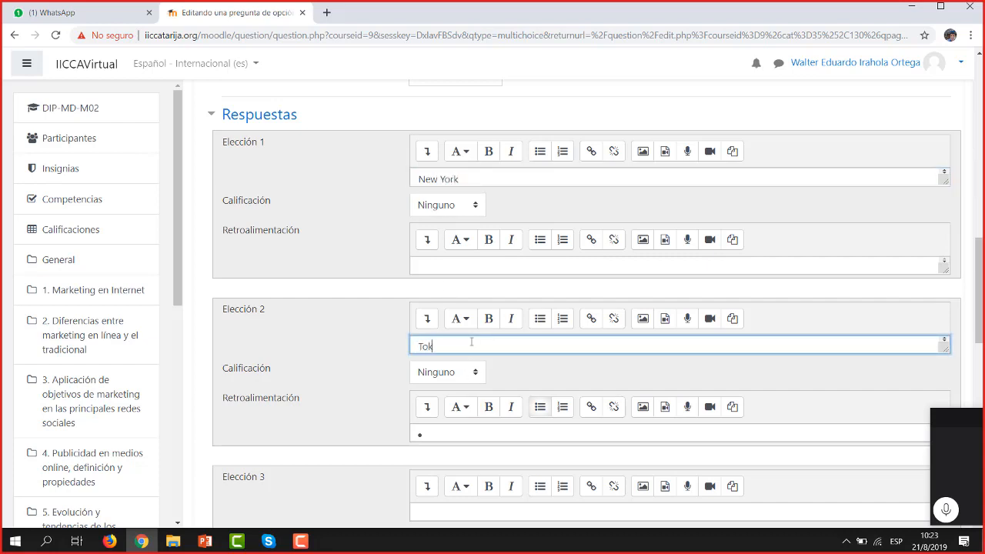
left_click(495, 513)
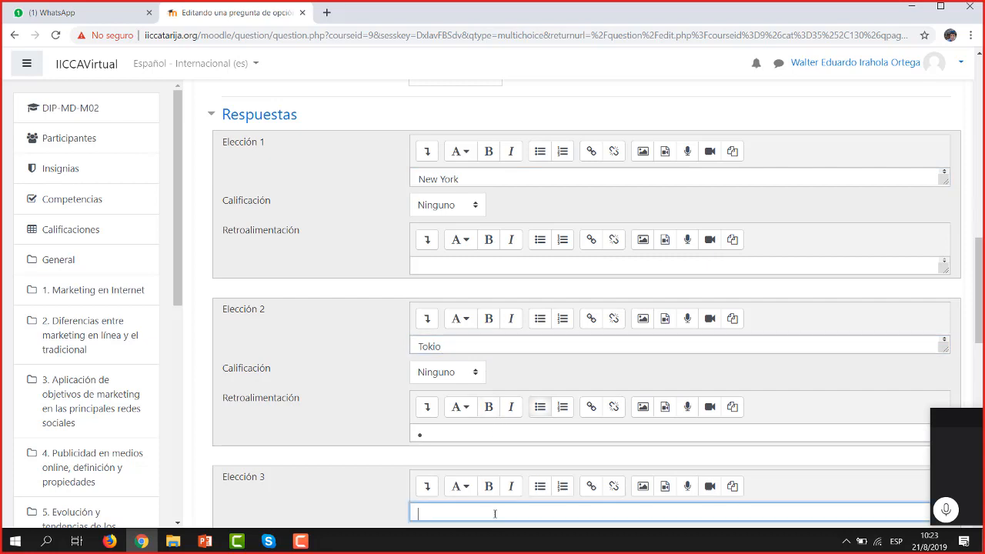
type("Brasil")
- Check the correct answer on the PowerPoint slide, and in Moodle set the Calificación of Elección 2 (Tokio) to 100%
left_click(205, 542)
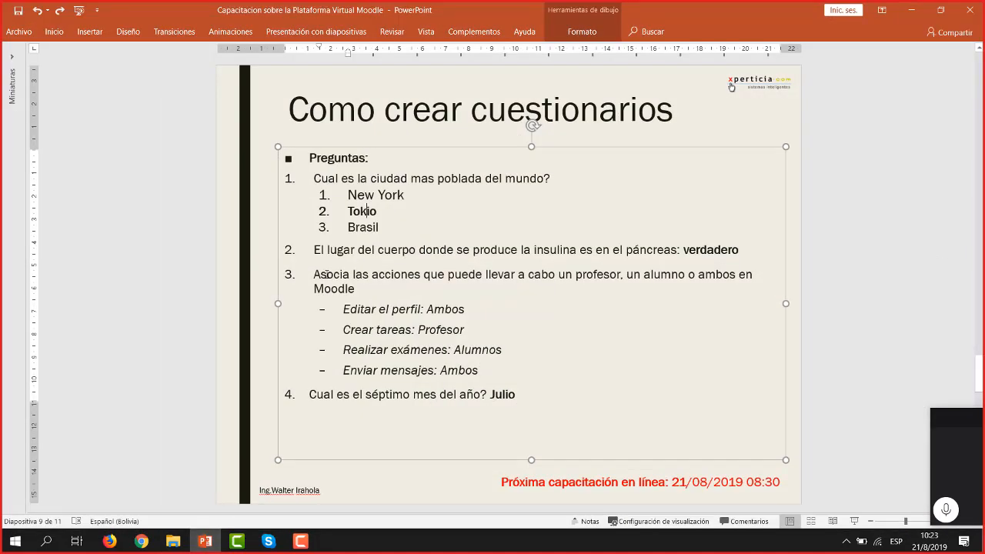
double_click(360, 213)
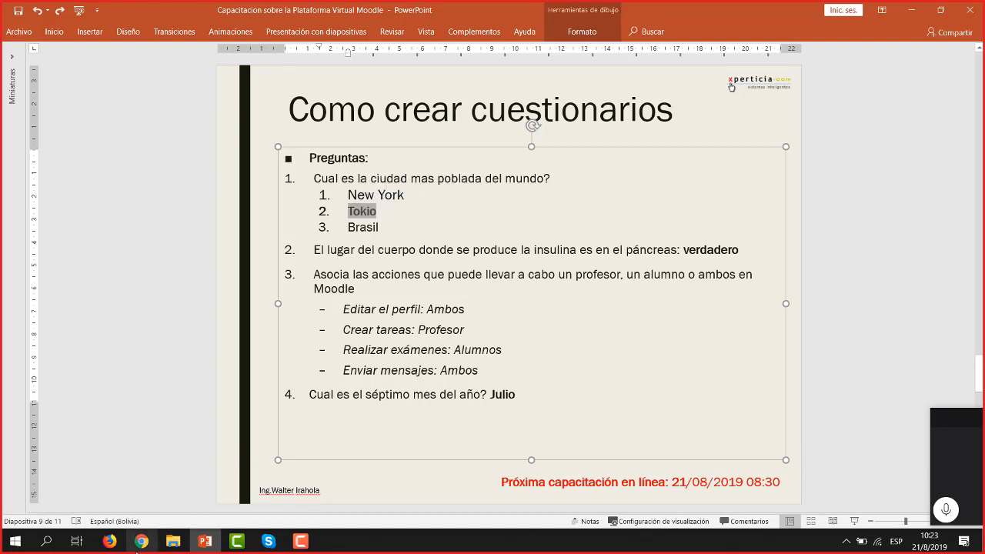
left_click(141, 541)
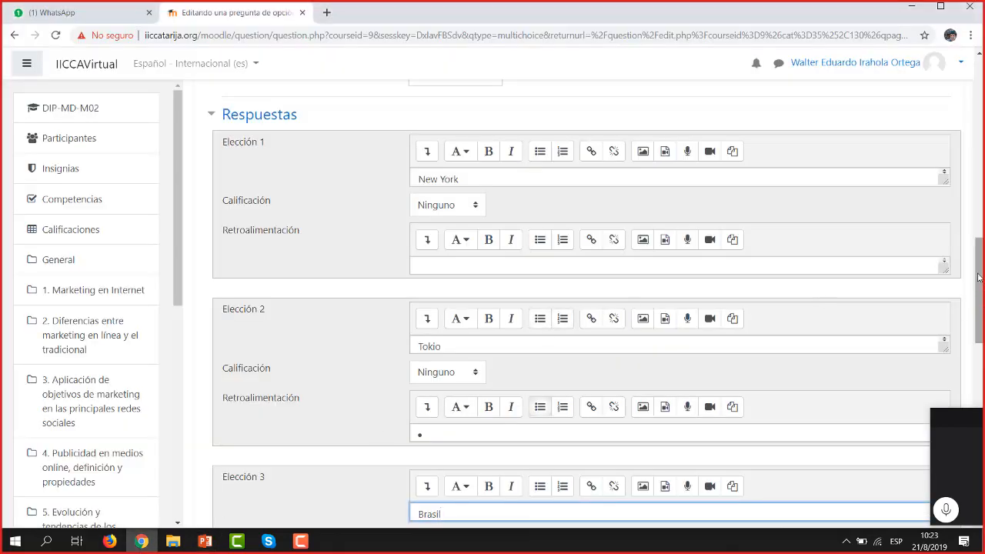
scroll(979, 286, "down", 1)
scroll(979, 286, "down", 1)
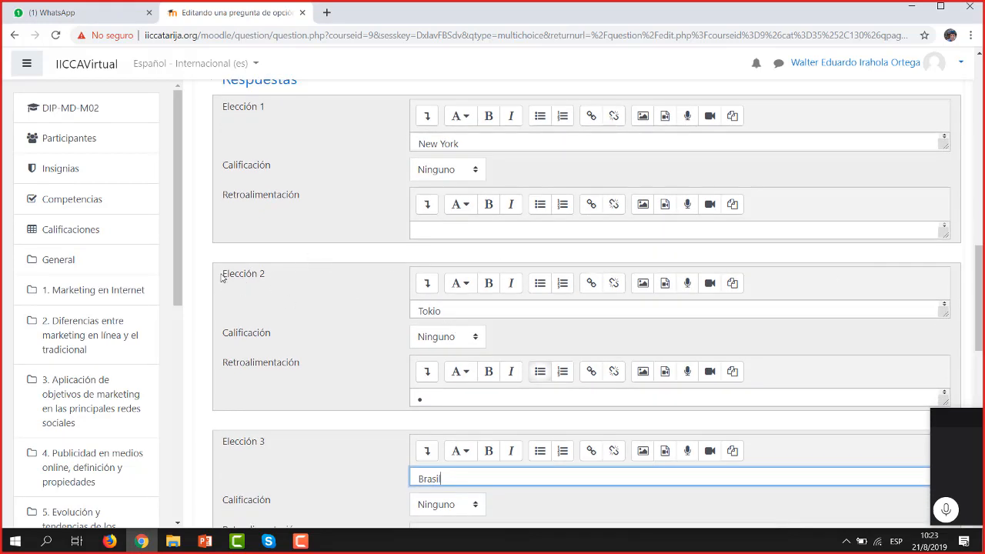
left_click_drag(223, 275, 288, 275)
left_click(289, 276)
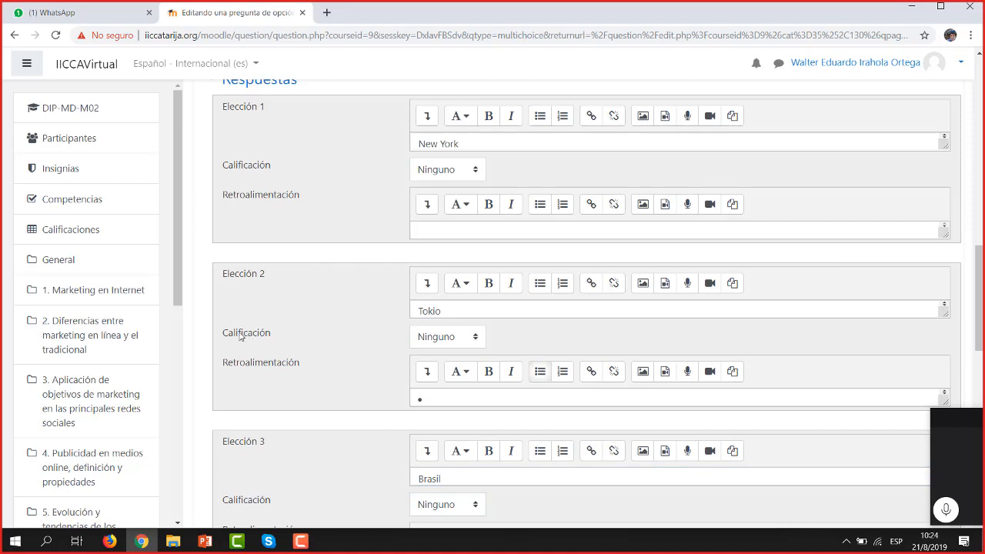
left_click(475, 337)
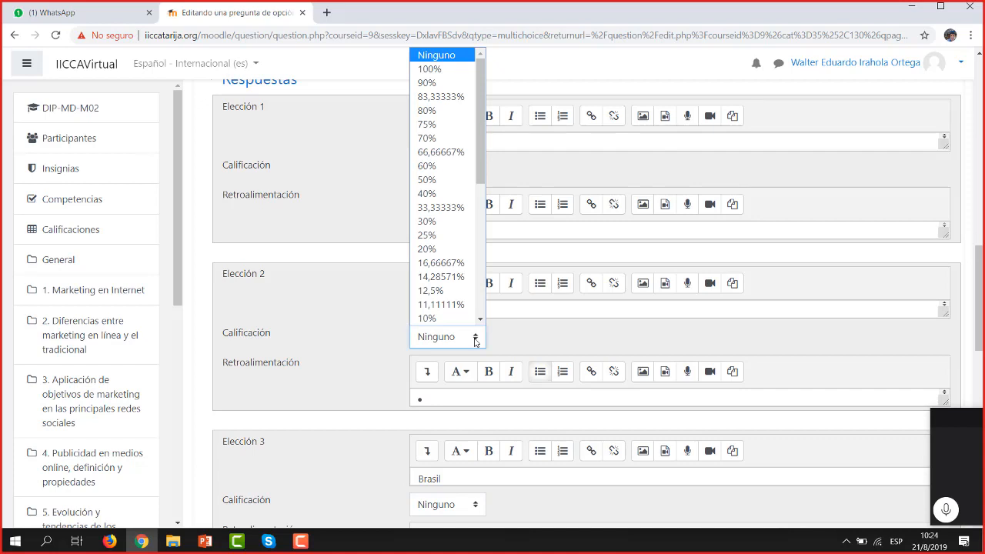
left_click(442, 73)
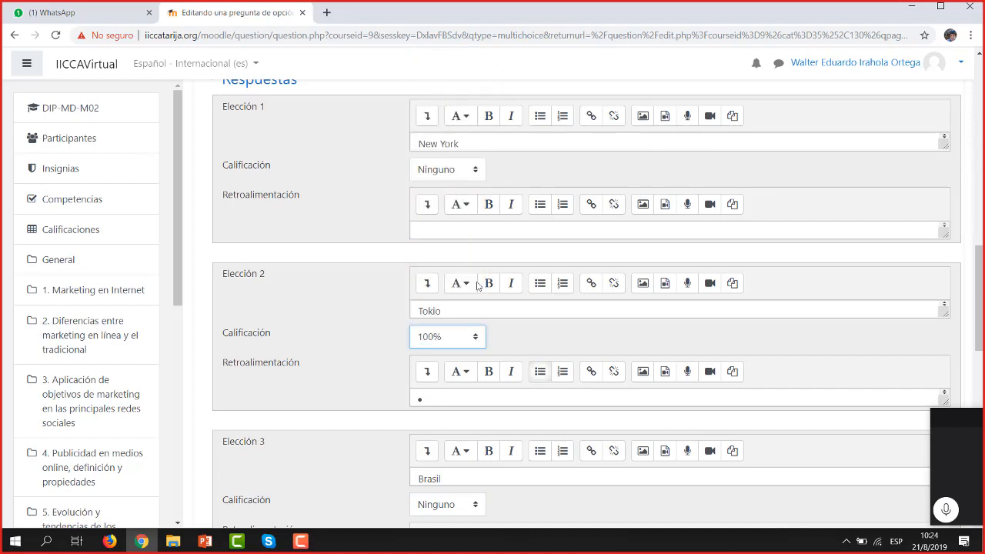
- Try a Calificación of 50% for the Tokio option and set it back to 100%
left_click(473, 338)
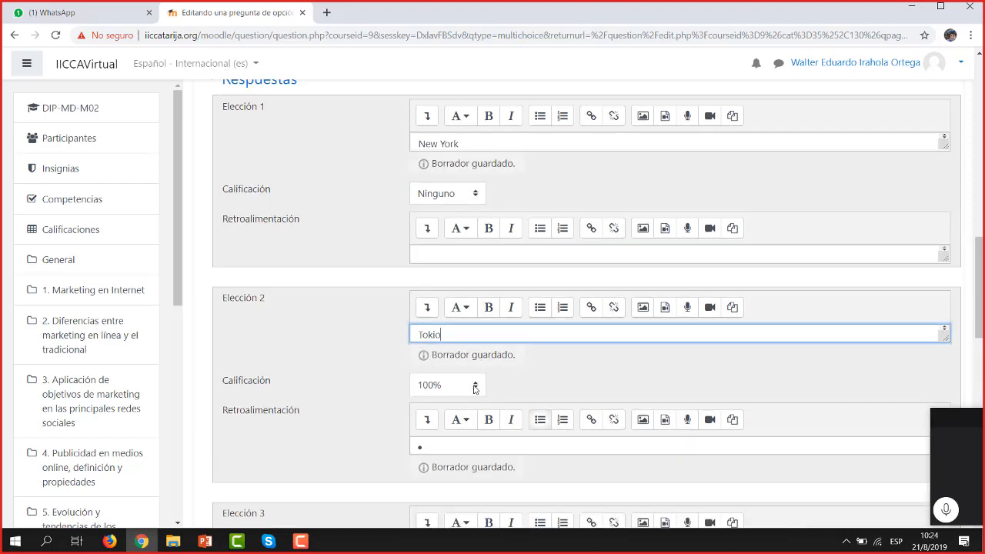
left_click(475, 388)
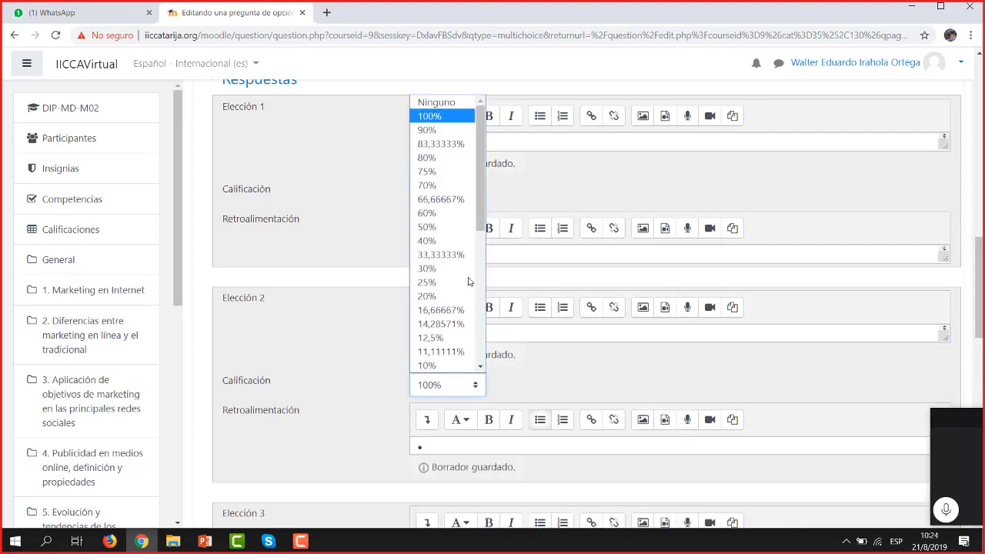
left_click(448, 227)
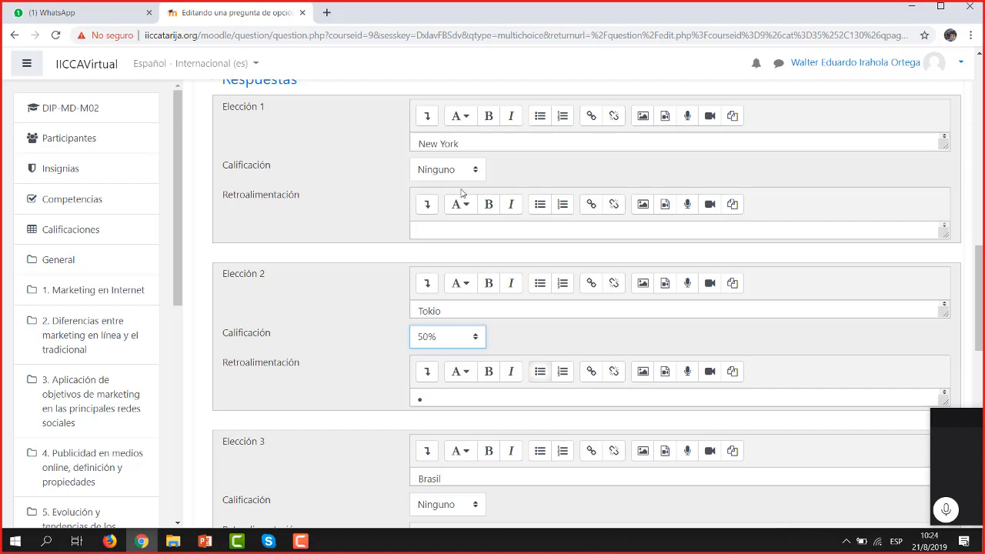
left_click(433, 312)
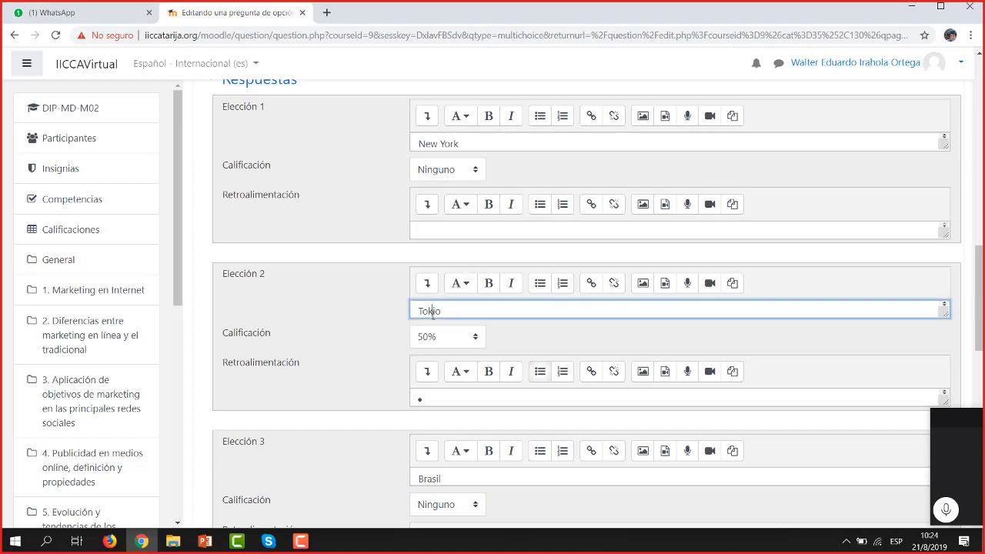
left_click(475, 337)
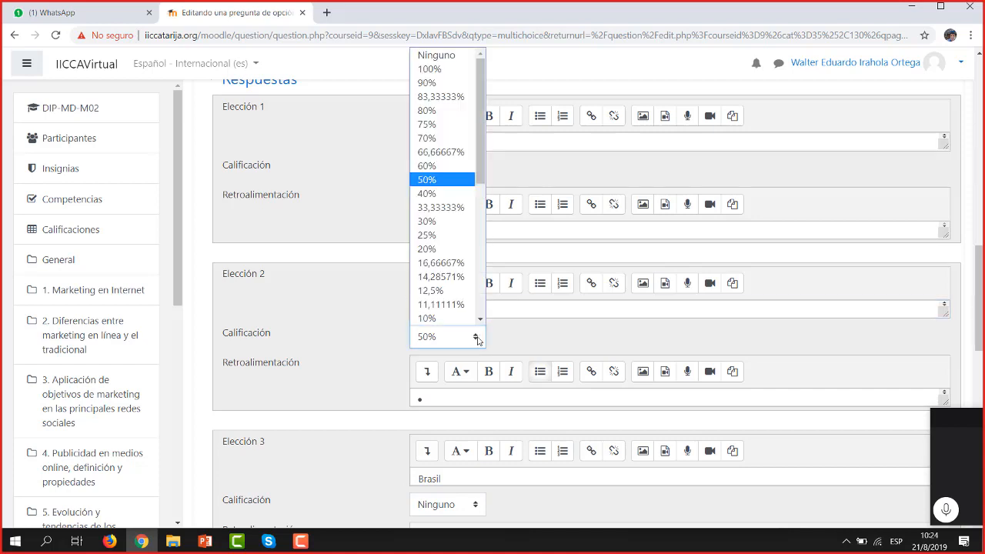
left_click(464, 70)
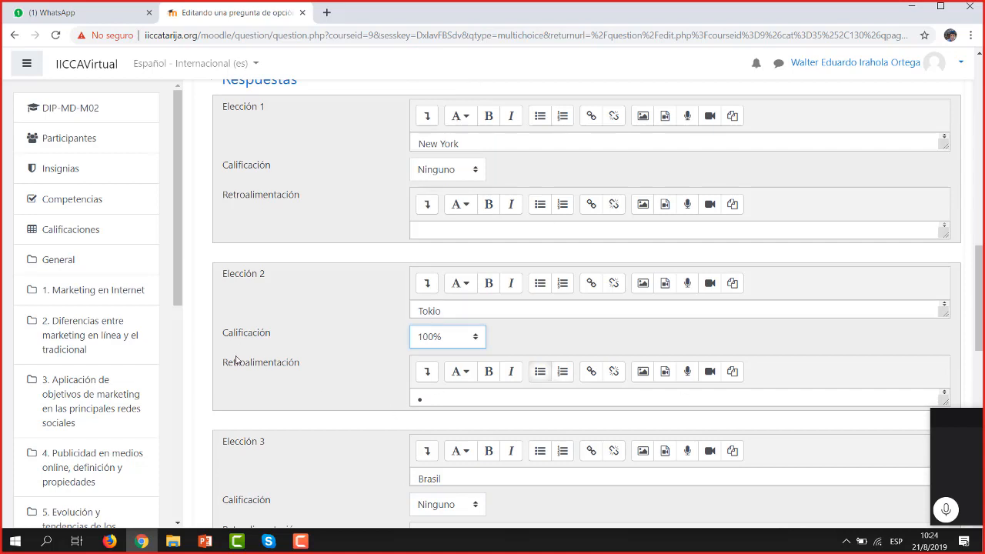
- Replace the stray bullet in the Retroalimentación of Elección 2 with the text "Excelente!"
left_click(433, 400)
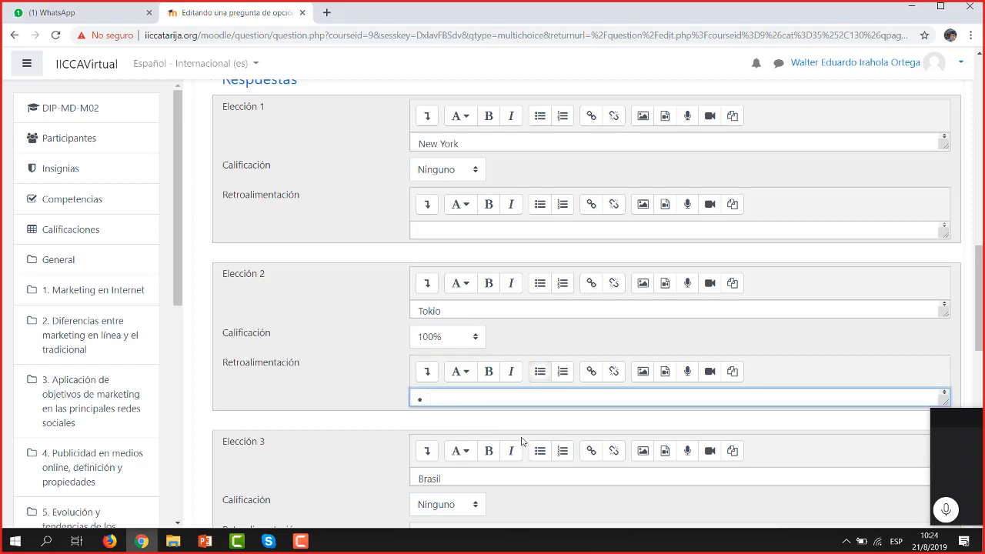
key("BackSpace")
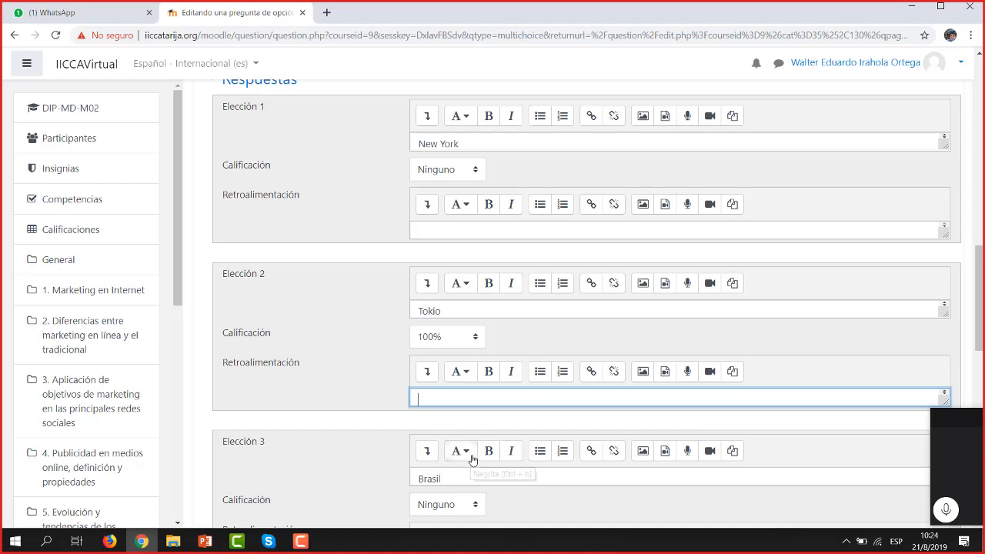
type("Excelente!")
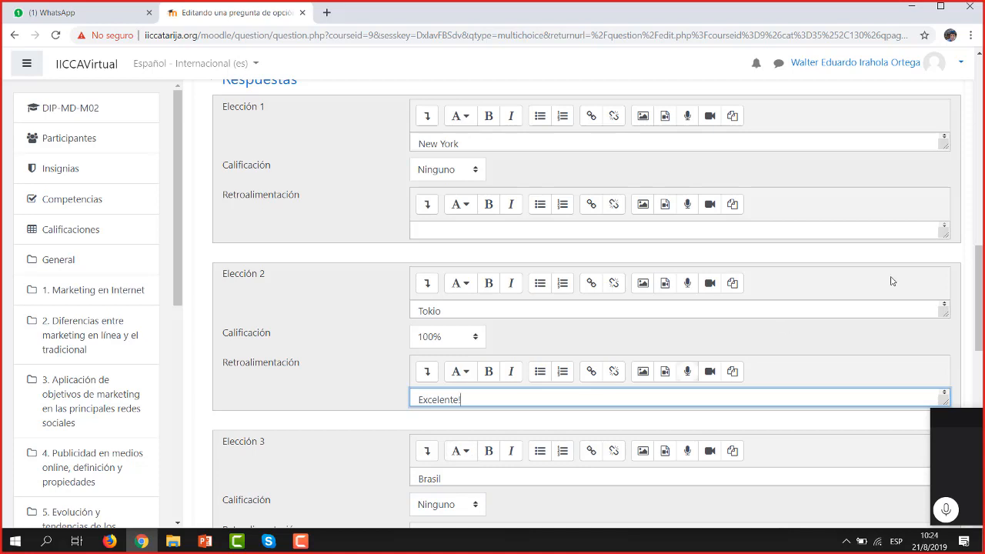
left_click(494, 228)
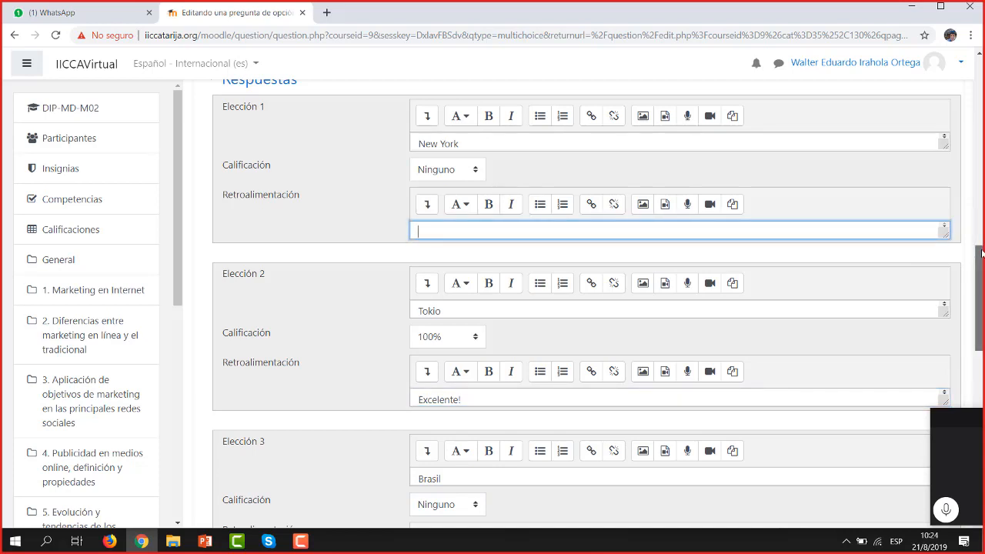
left_click_drag(981, 256, 938, 56)
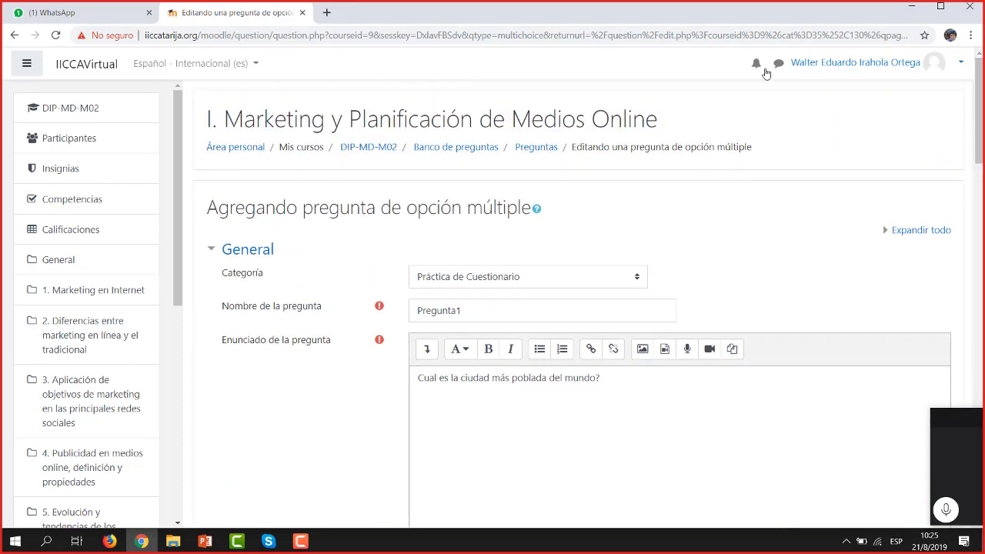
double_click(445, 304)
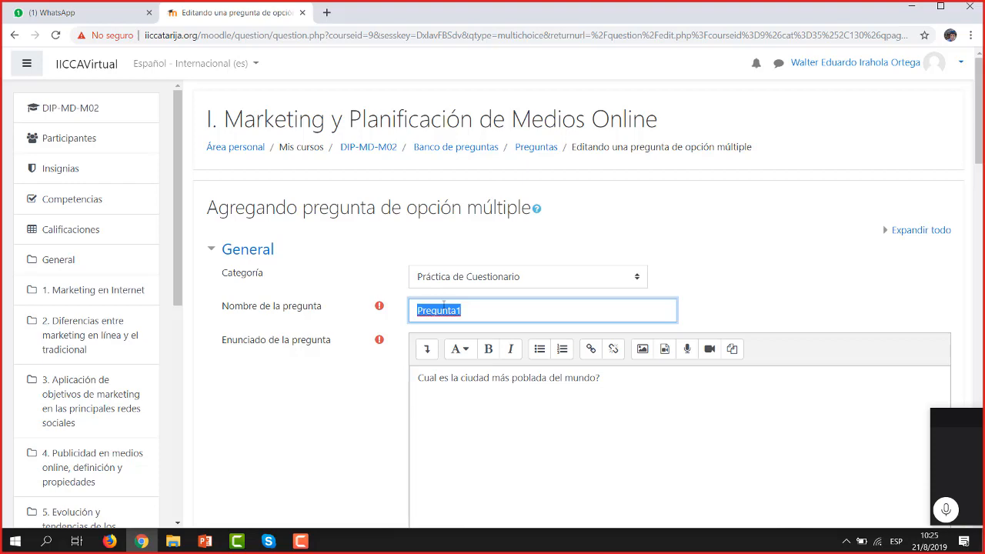
- Review the question's name and statement, and the Calificación and Retroalimentación of the Tokio option
left_click(608, 370)
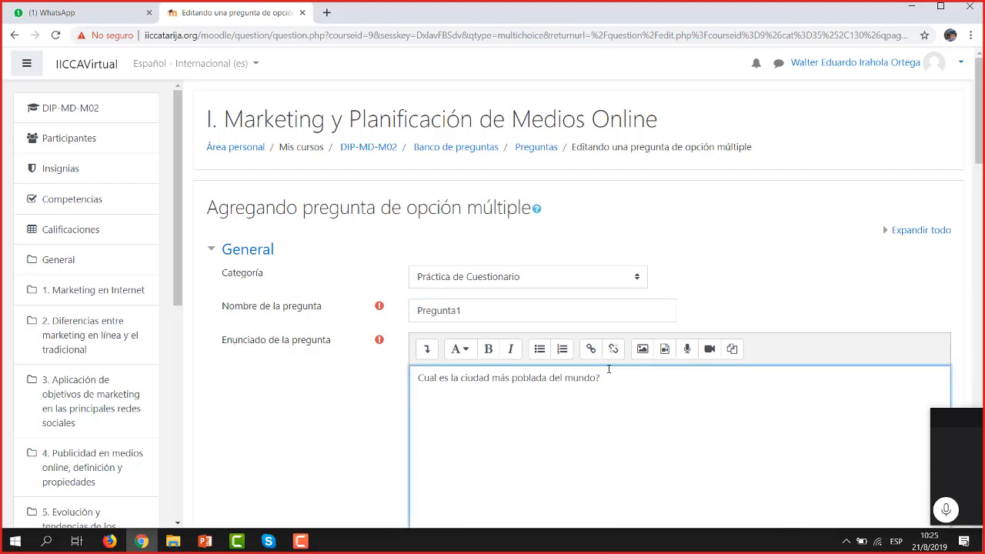
left_click_drag(980, 115, 980, 328)
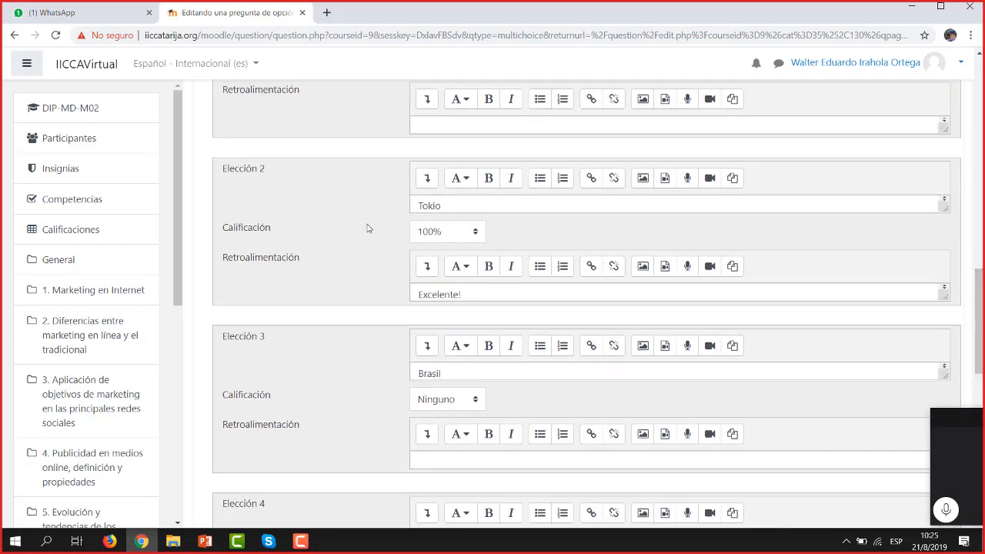
left_click(472, 235)
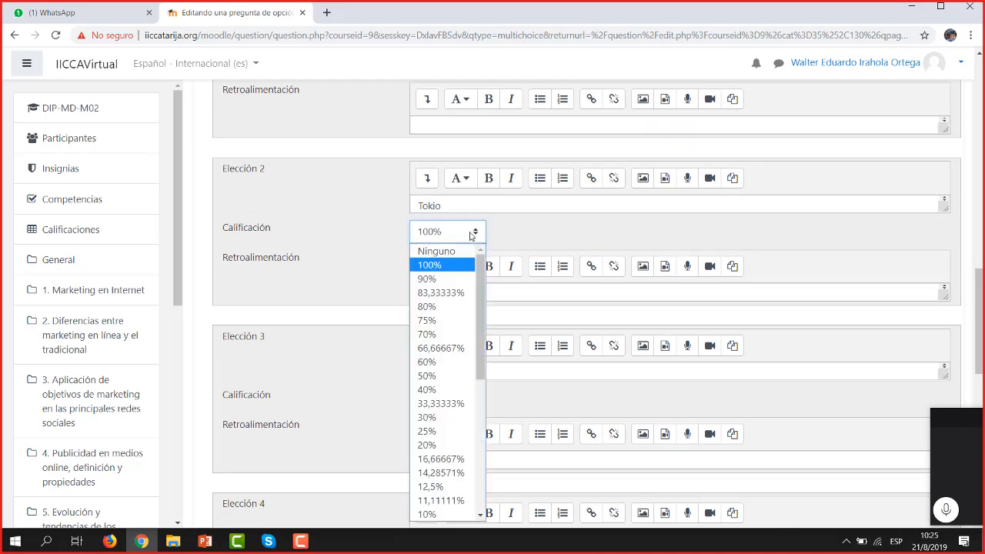
left_click(529, 235)
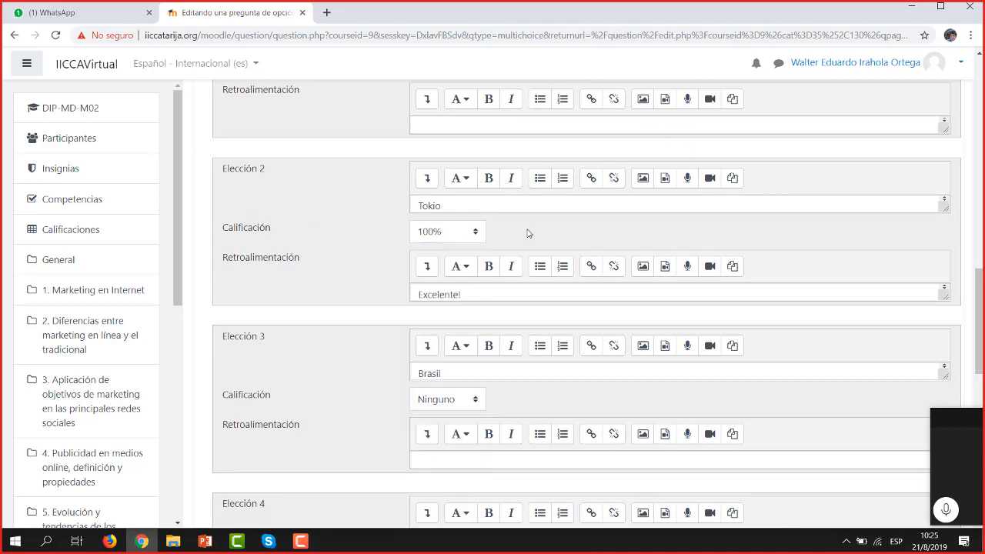
left_click(448, 292)
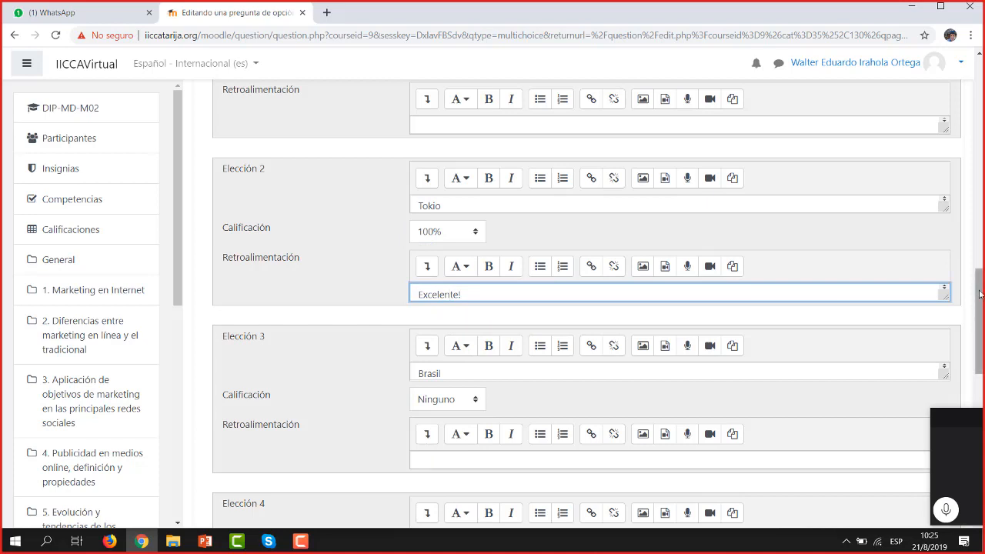
- Expand the Múltiples intentos section and examine the penalty choices for each incorrect attempt and the Pista 1 field
left_click_drag(980, 293, 982, 446)
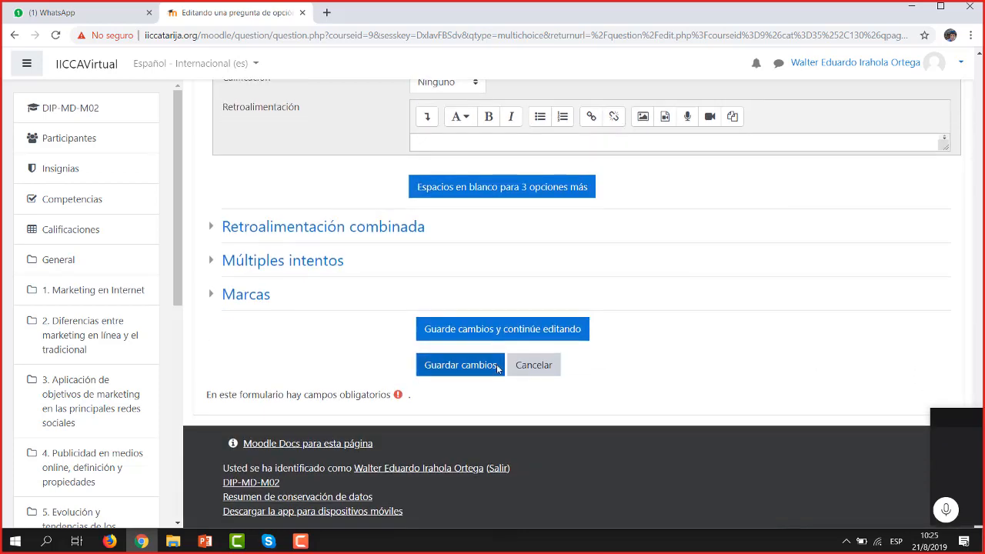
left_click(228, 264)
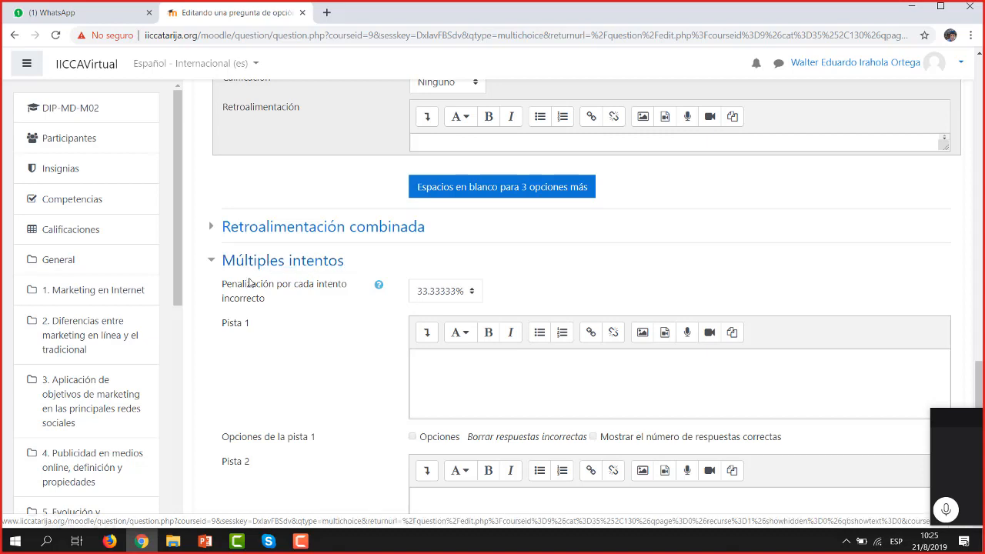
left_click(472, 292)
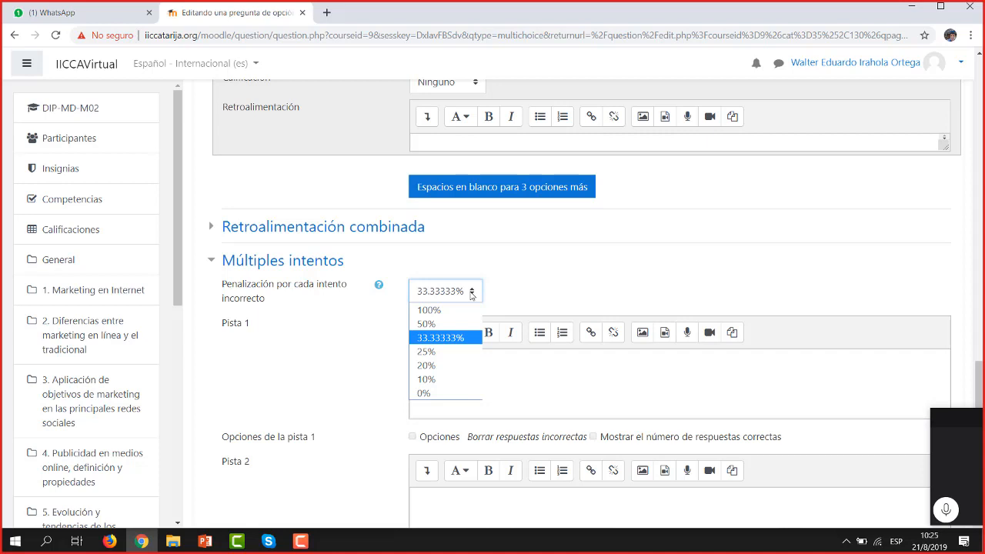
left_click(503, 291)
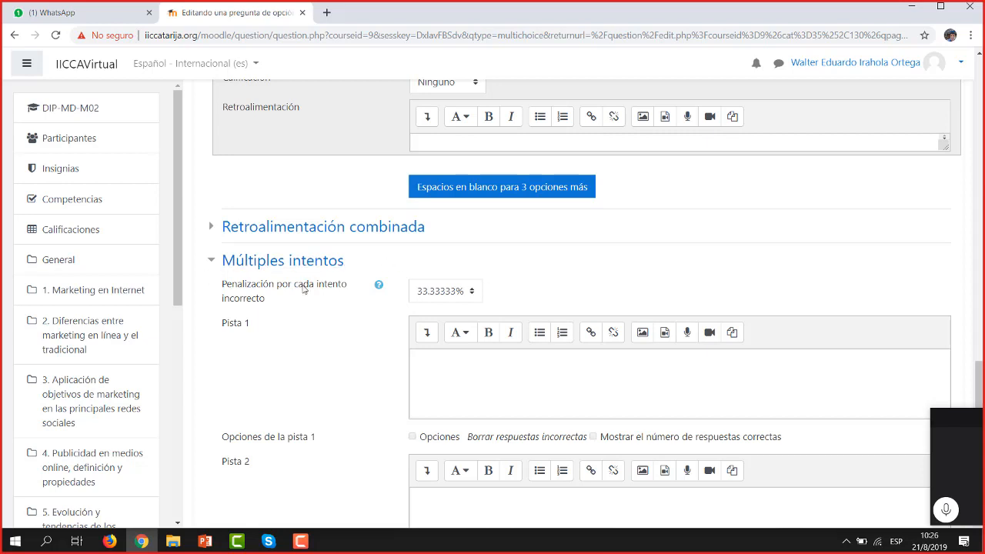
left_click(471, 293)
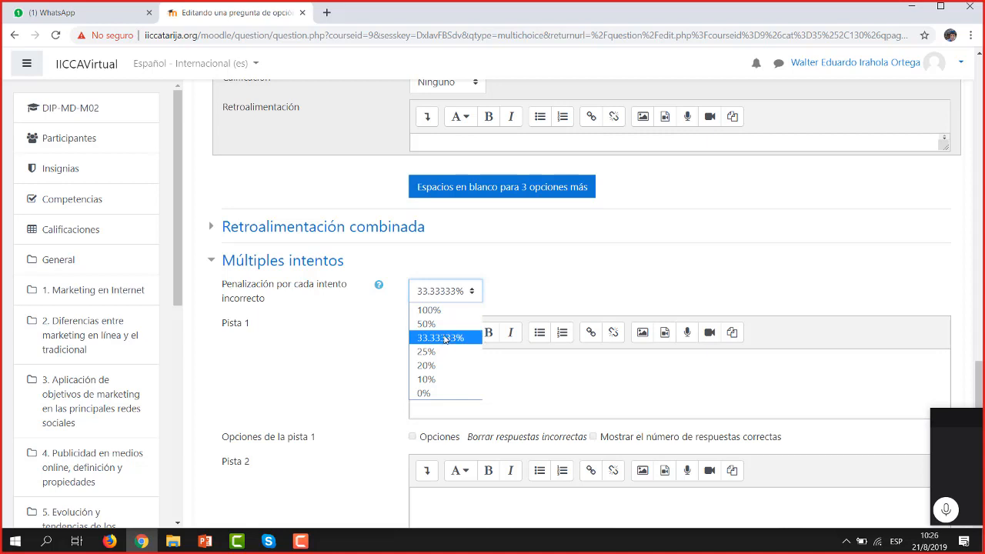
left_click(522, 289)
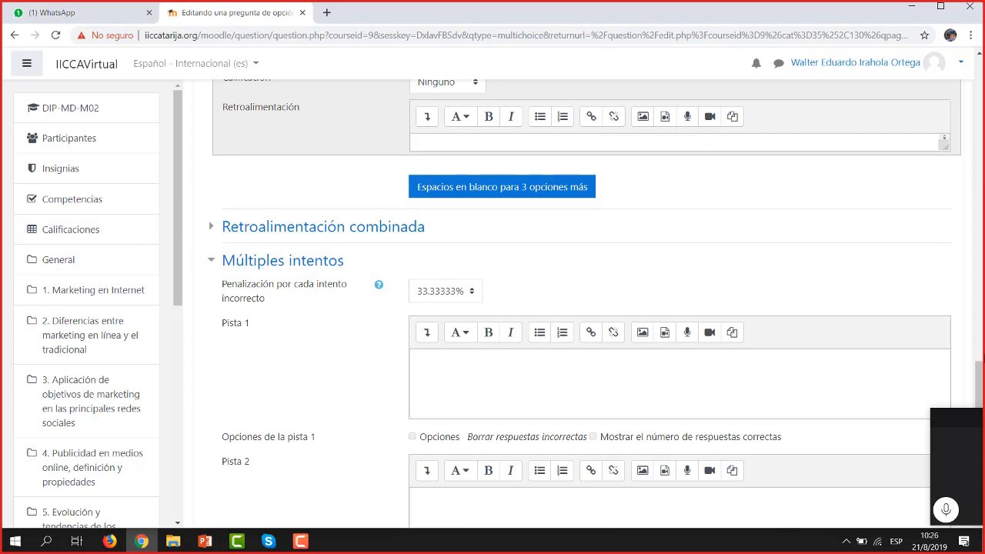
scroll(979, 377, "down", 2)
left_click(544, 269)
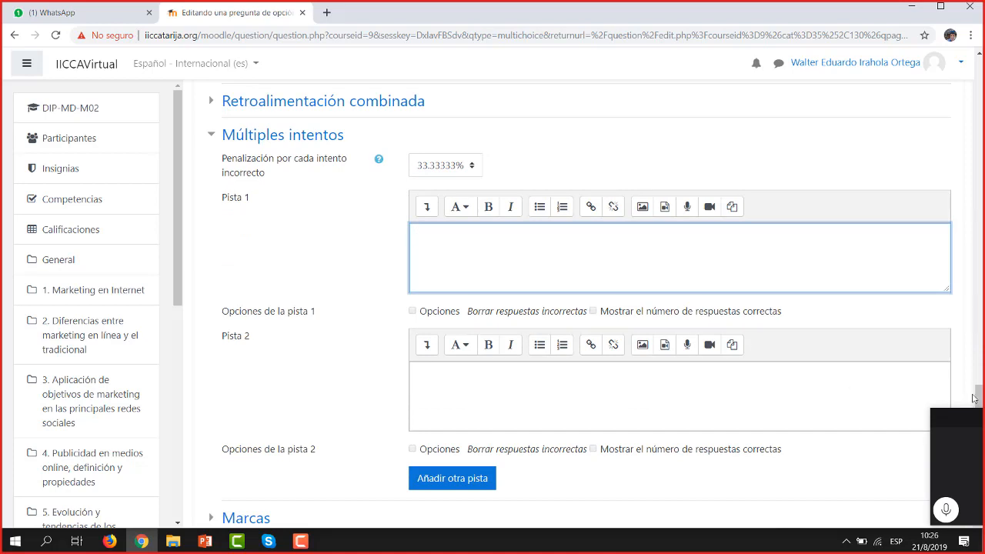
- Look over the complete multiple-choice form once more and save the question to the question bank
left_click_drag(979, 398, 978, 58)
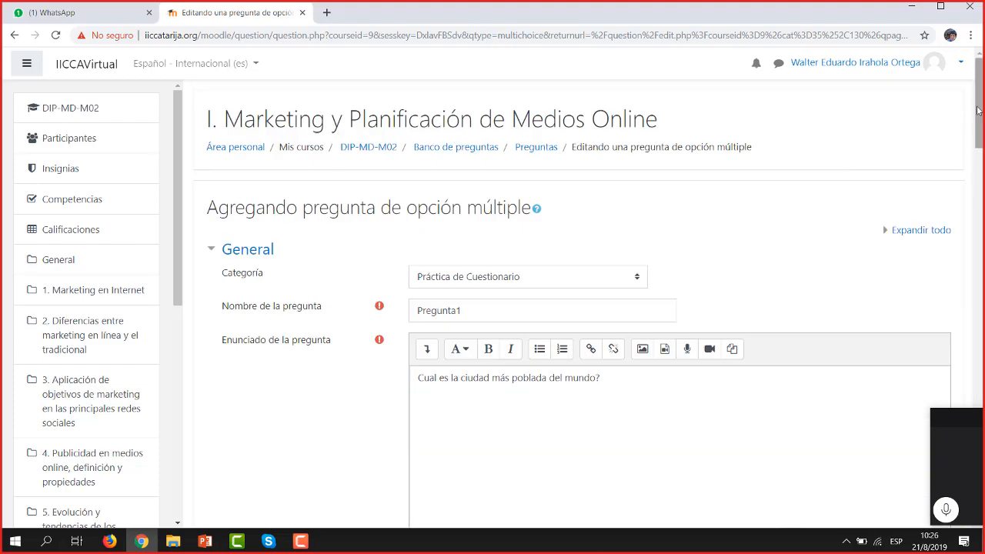
left_click_drag(981, 111, 982, 299)
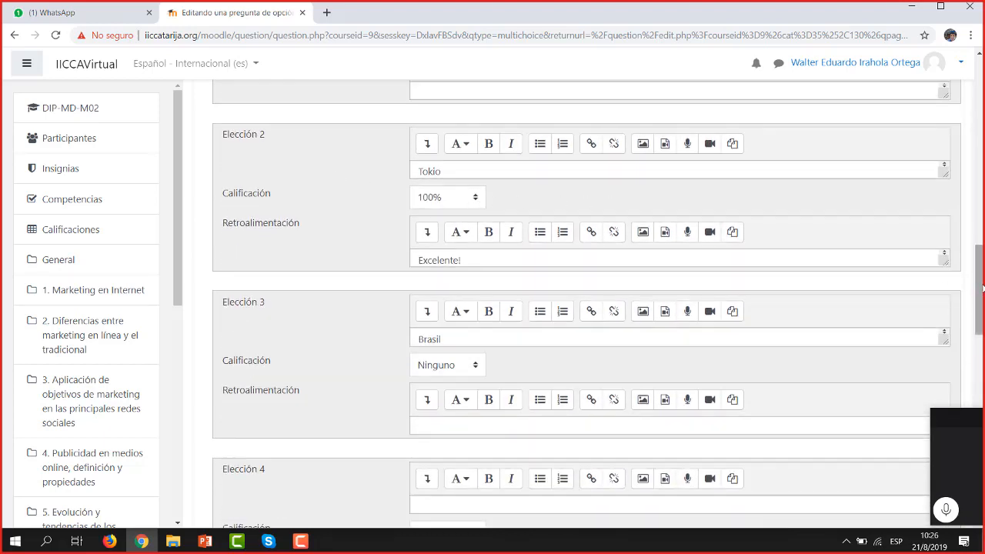
left_click_drag(981, 287, 982, 481)
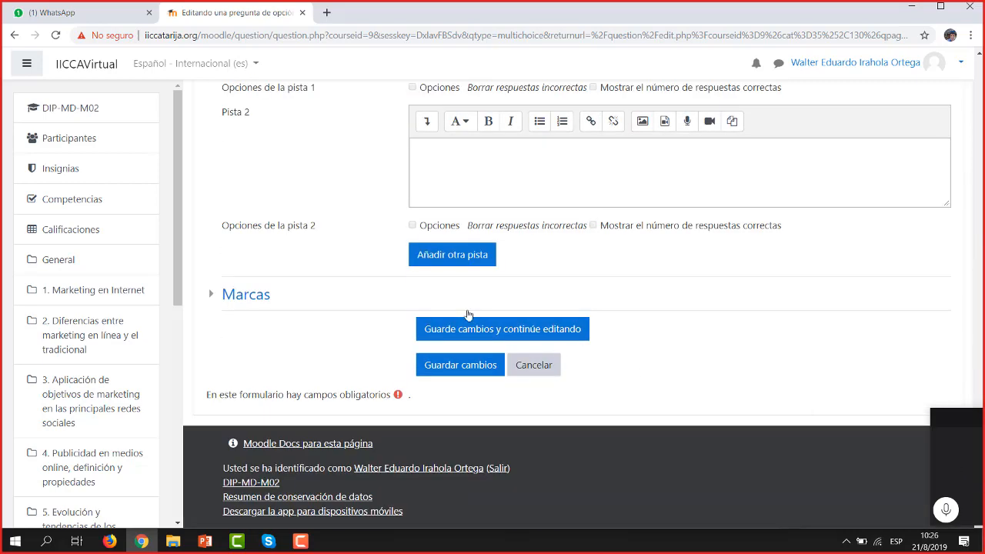
left_click(458, 365)
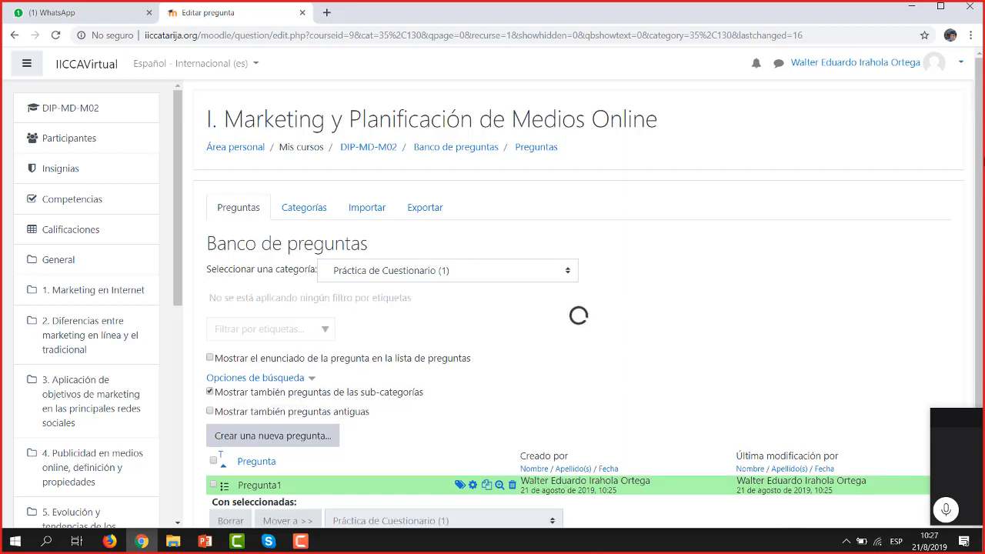
- Preview Pregunta1 from the question bank to check its statement and answer options, and close the preview
scroll(868, 185, "down", 1)
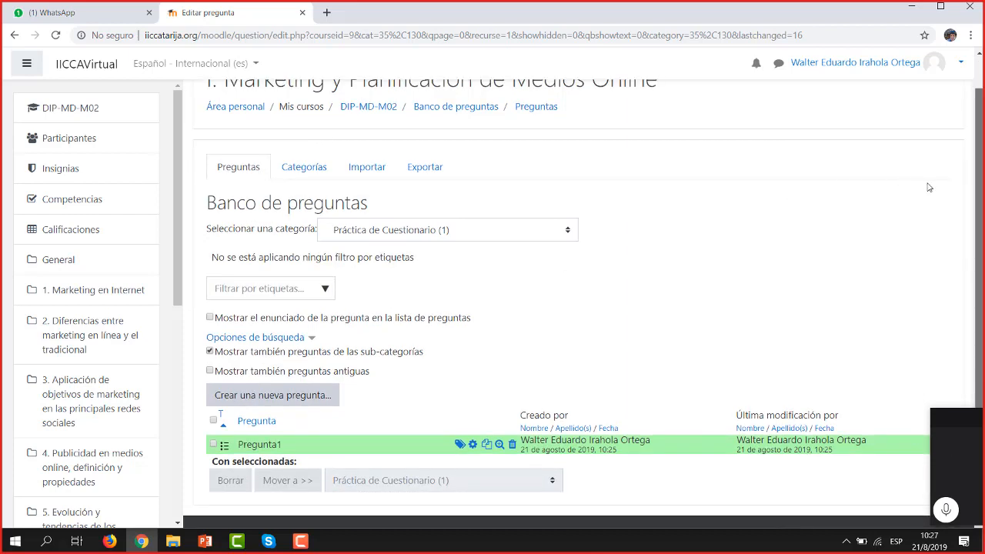
scroll(929, 187, "down", 1)
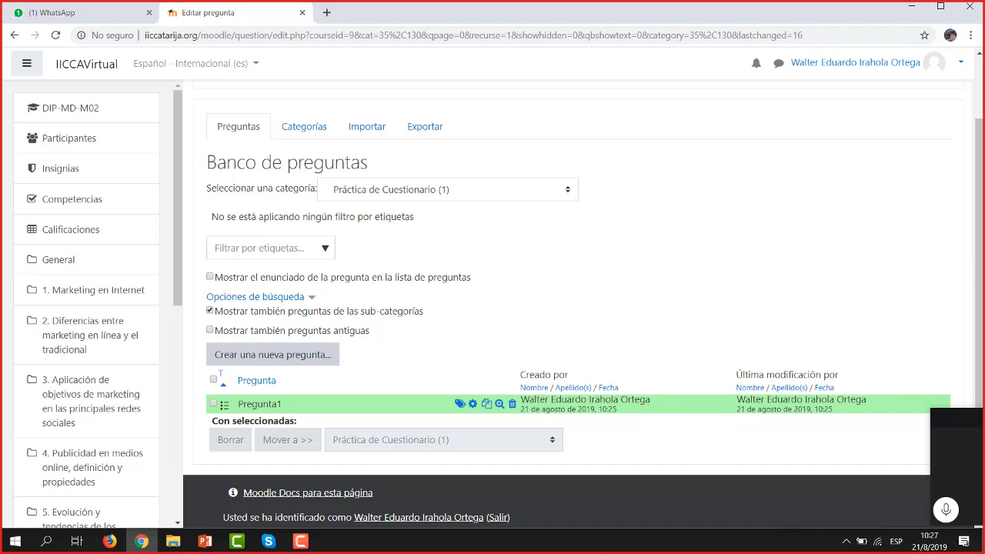
left_click_drag(982, 241, 983, 268)
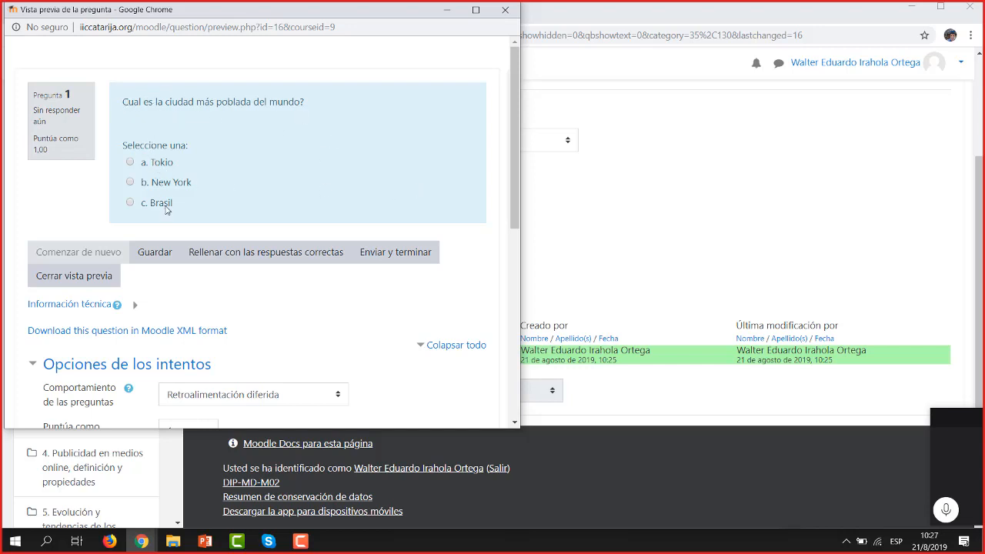
left_click(505, 10)
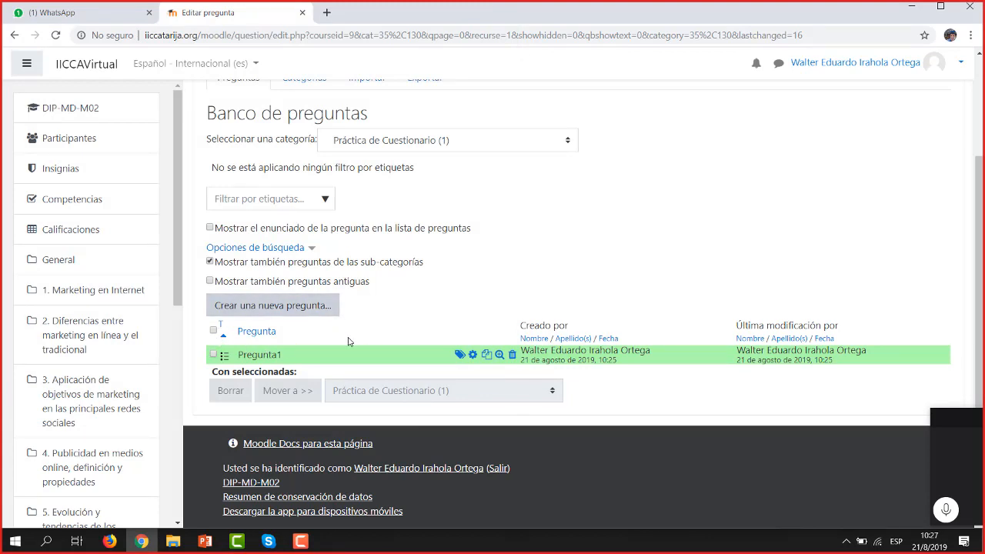
- Open Pregunta1 for editing, look through its form, and return to the question bank without saving
left_click(472, 355)
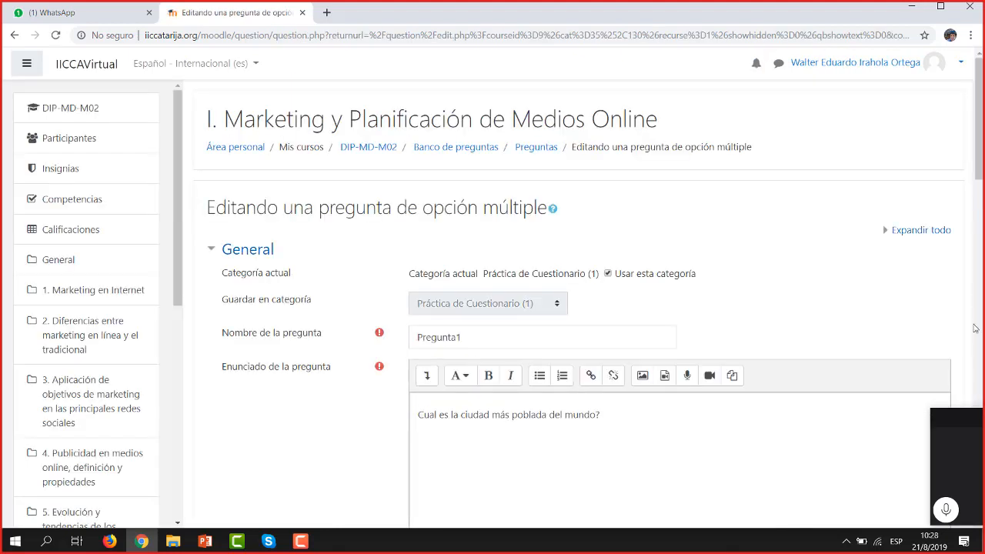
left_click_drag(979, 162, 983, 512)
left_click_drag(971, 419, 984, 504)
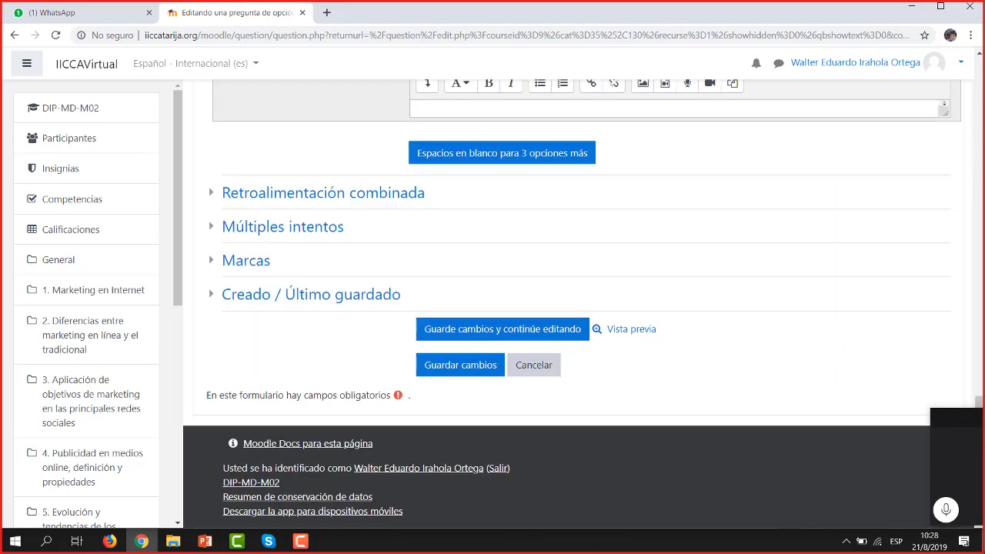
left_click(534, 365)
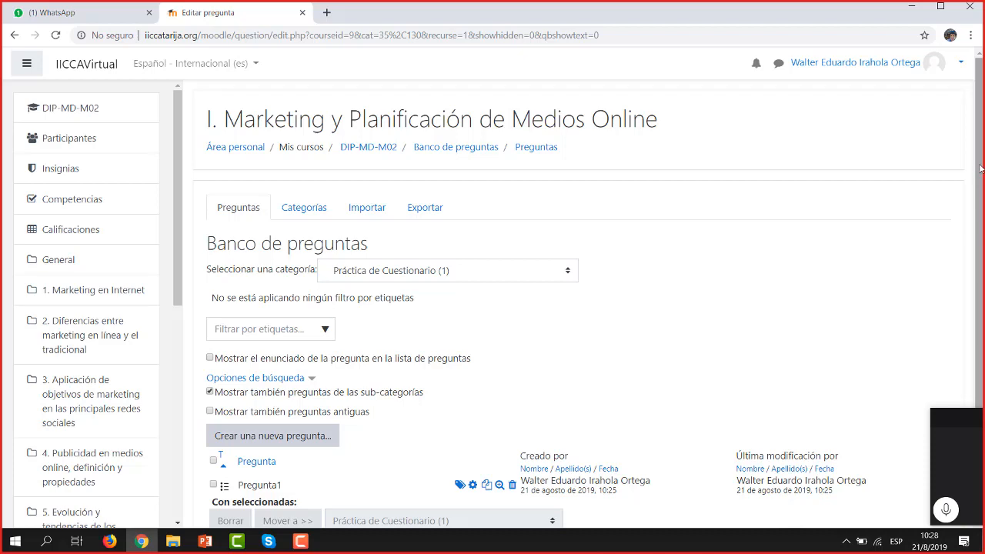
- Check question 2 on the PowerPoint slide, and in Moodle start a new Verdadero/Falso question in the Práctica de Cuestionario category
left_click_drag(979, 174, 982, 288)
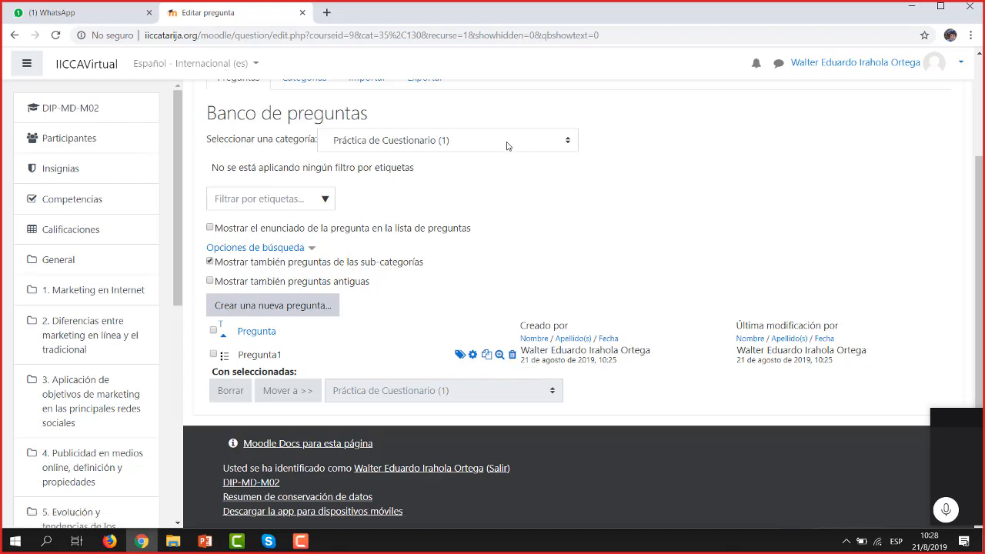
left_click(205, 541)
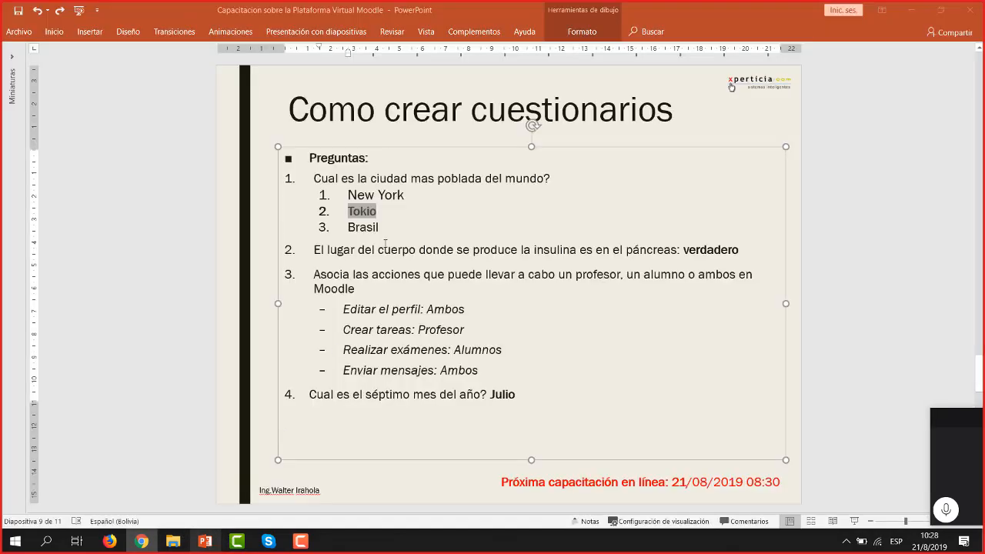
left_click(343, 249)
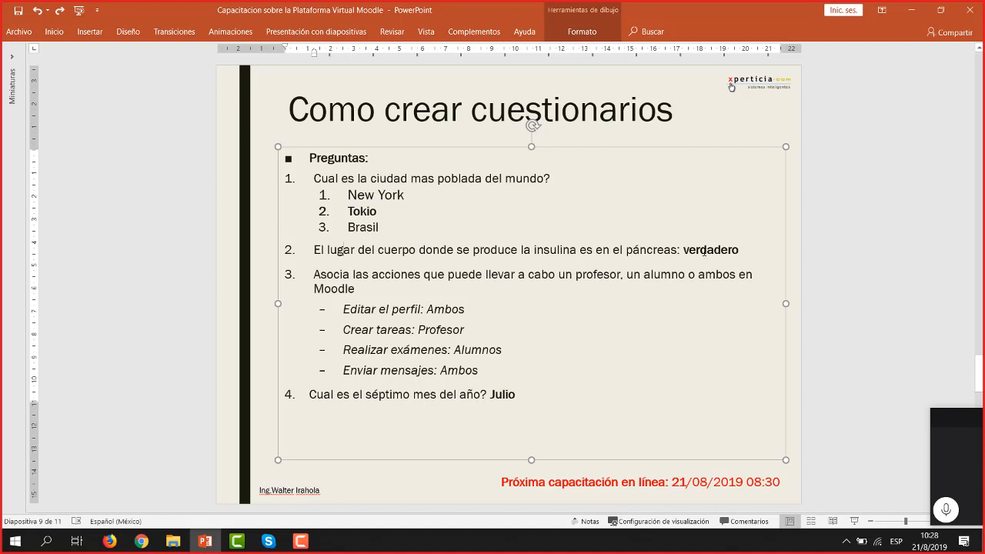
left_click(141, 541)
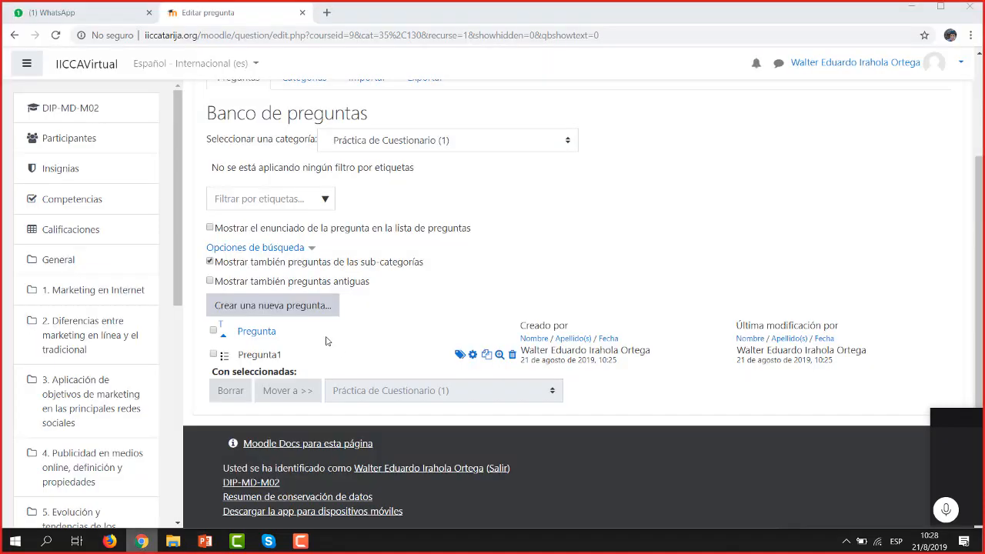
left_click(289, 314)
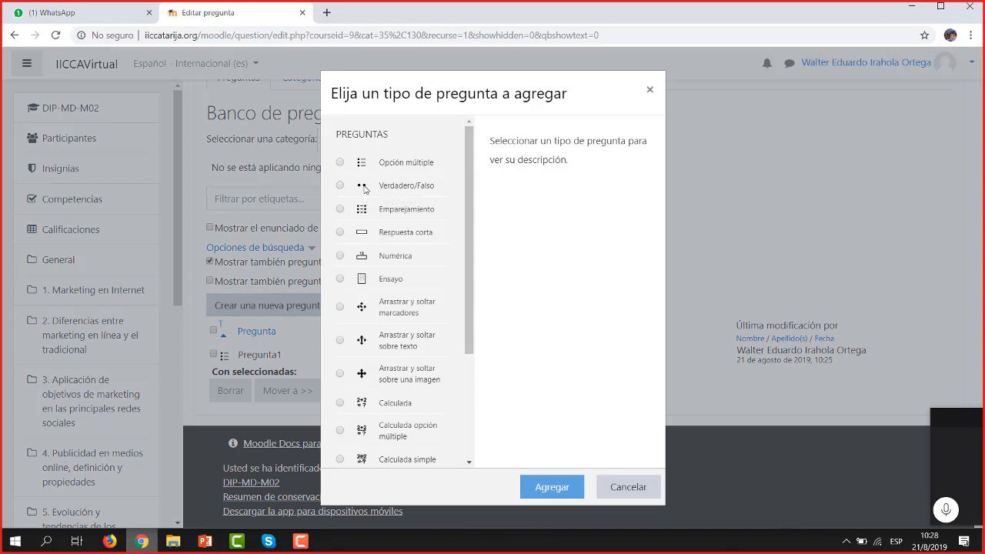
left_click(351, 187)
left_click(547, 485)
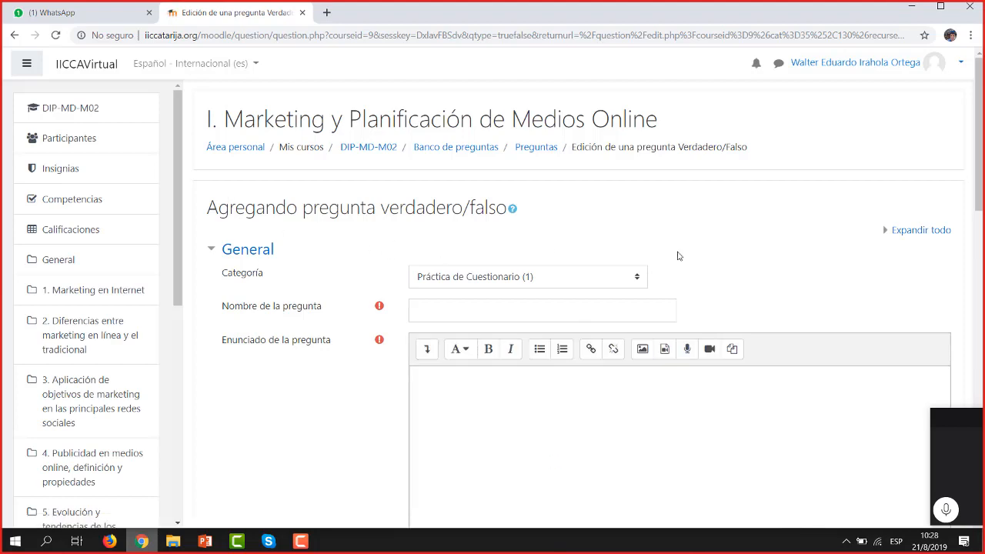
- Name the new true/false question "Pregunta2"
scroll(585, 177, "down", 2)
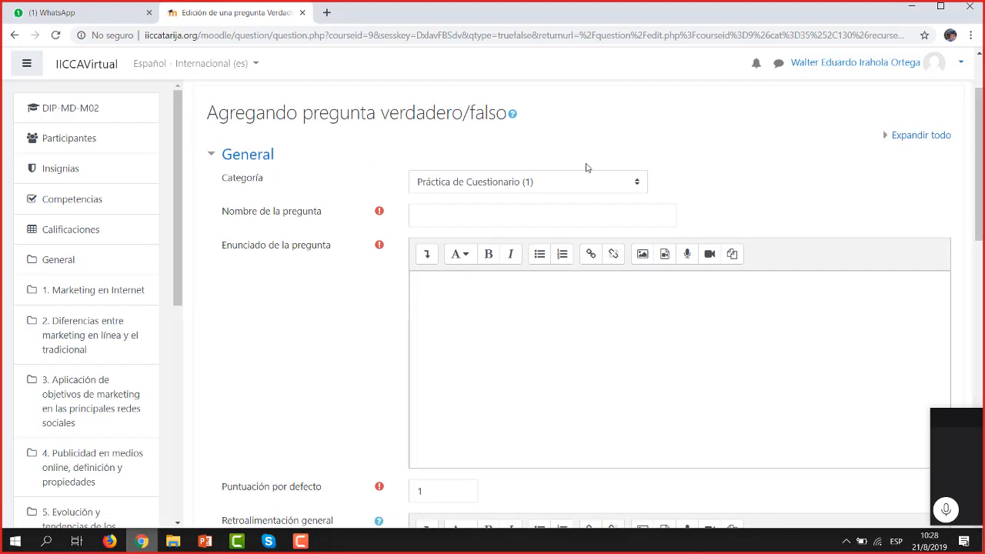
type("P")
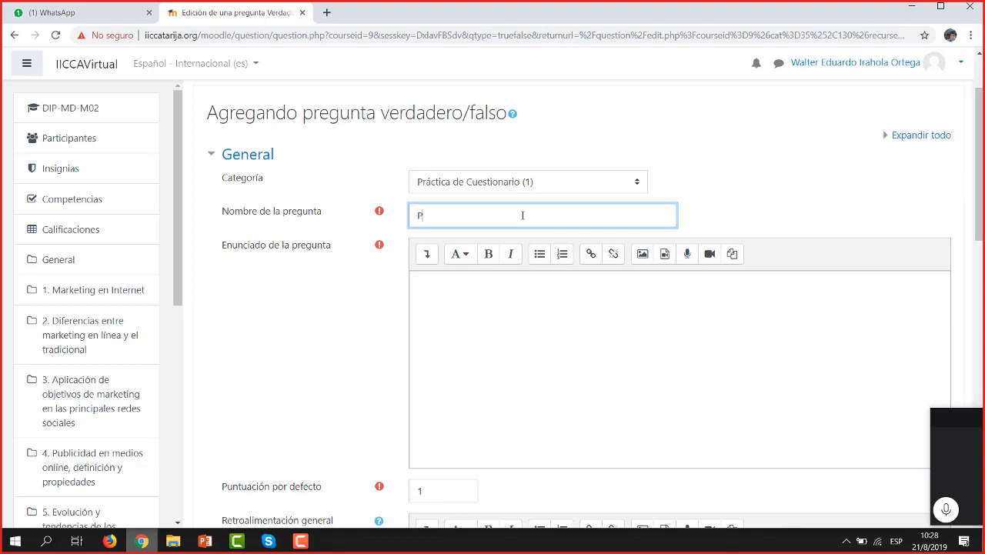
type("regunta1")
- Copy the statement of question 2, without its answer, from the PowerPoint slide into Pregunta2's Enunciado de la pregunta in Moodle
left_click(514, 293)
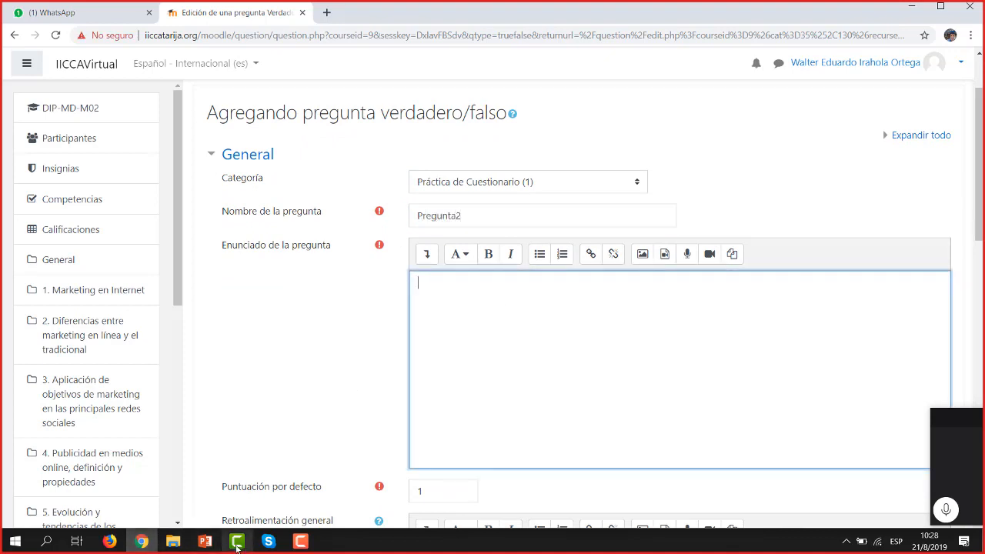
left_click(204, 542)
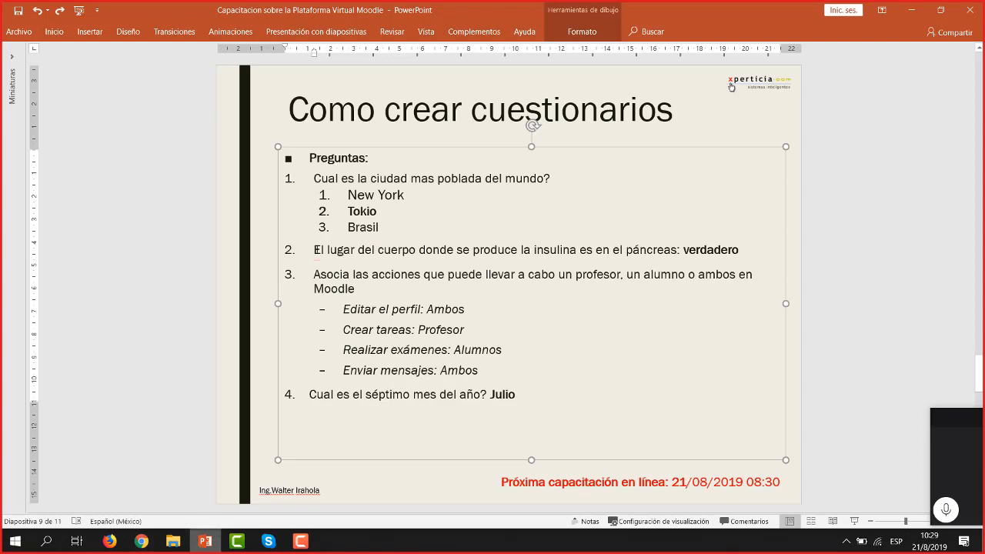
left_click_drag(316, 249, 670, 249)
key("ctrl+c")
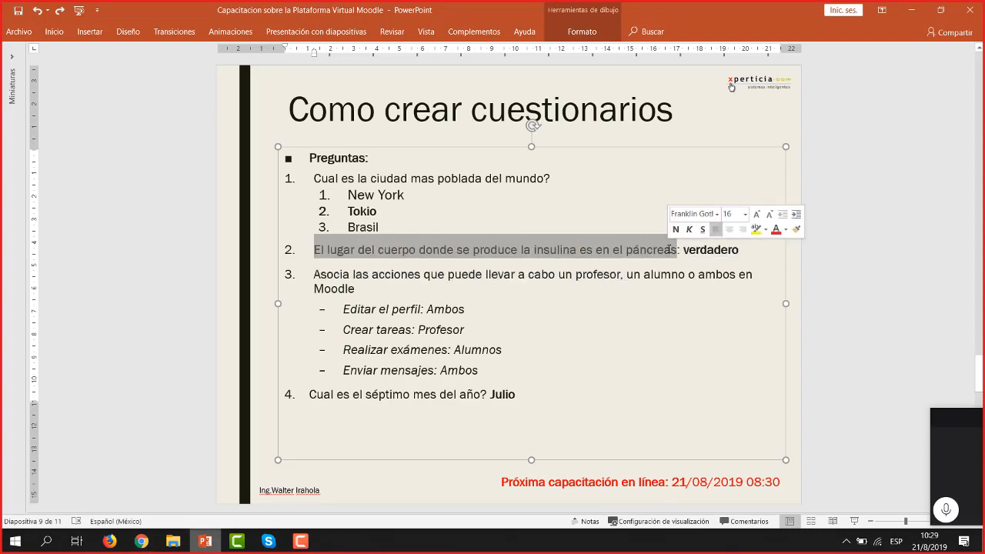
left_click(141, 542)
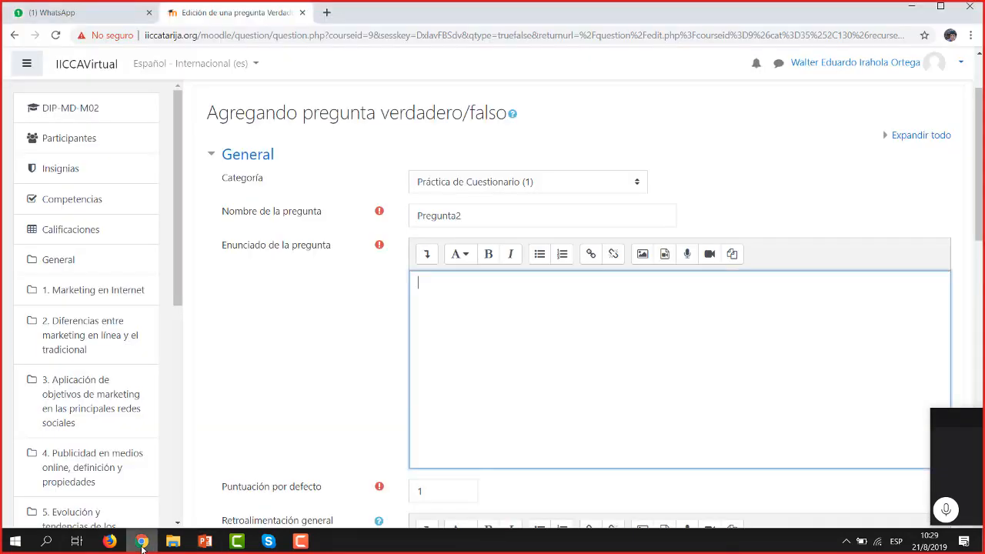
key("ctrl+v")
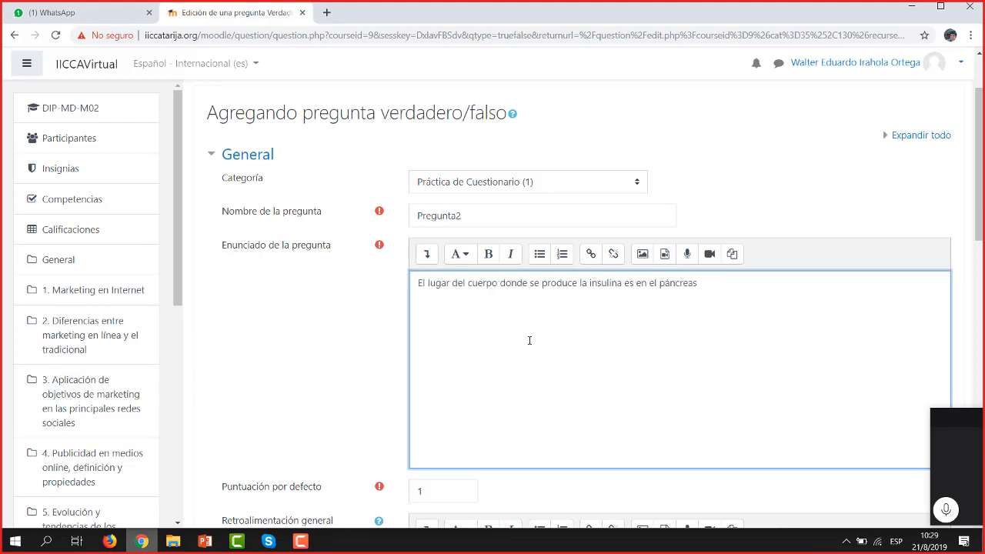
key("Home")
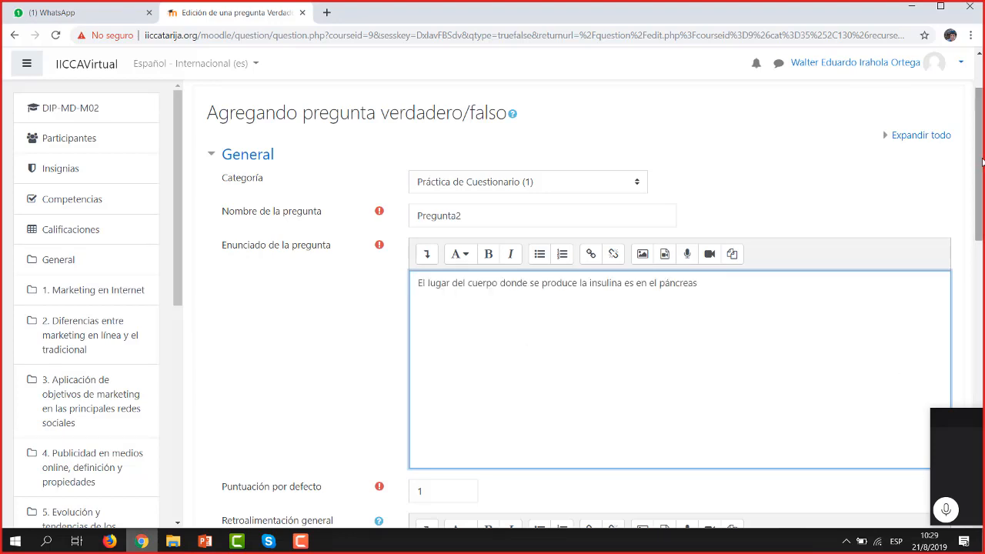
- Set the correct answer of the true/false question to Verdadero
scroll(982, 160, "down", 3)
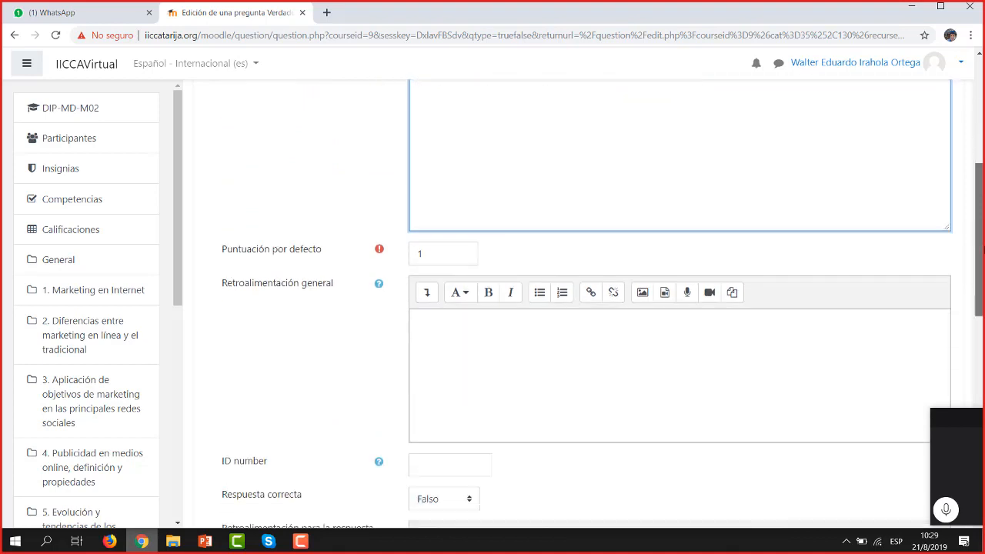
scroll(680, 303, "down", 3)
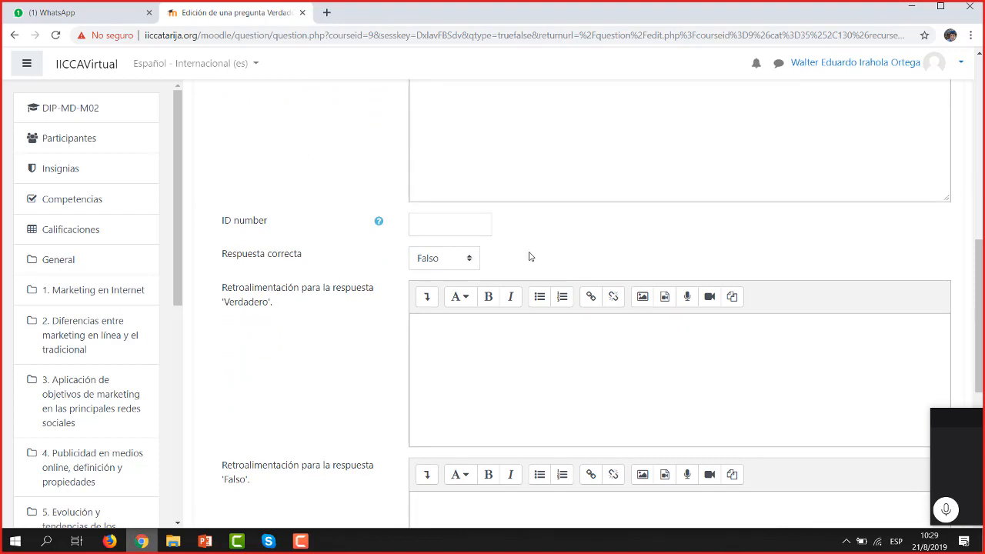
left_click(470, 261)
left_click(450, 292)
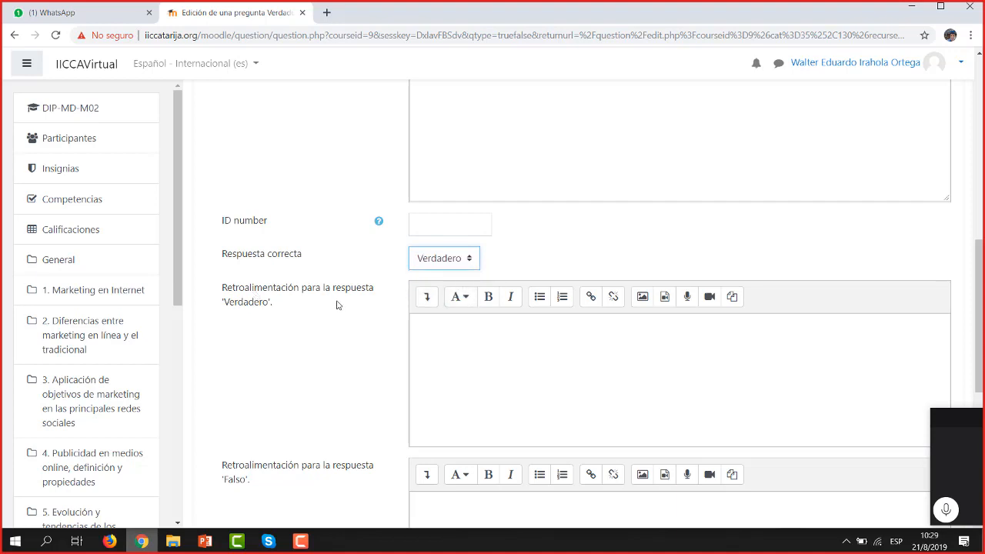
- Enter "Excelente!" as the feedback for the answer Verdadero and "Es incorrecto!" as the feedback for Falso
left_click(500, 343)
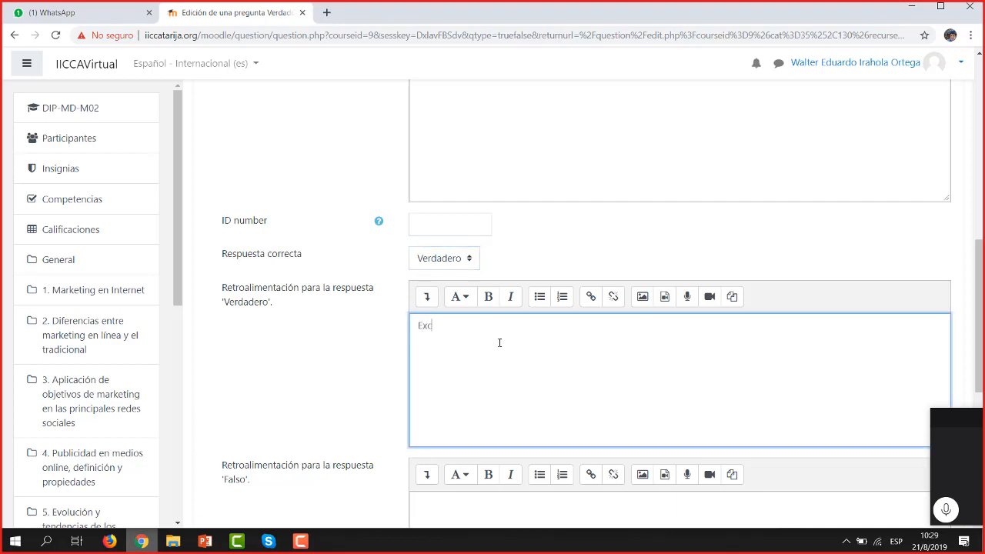
type("Excelente!")
scroll(980, 284, "down", 2)
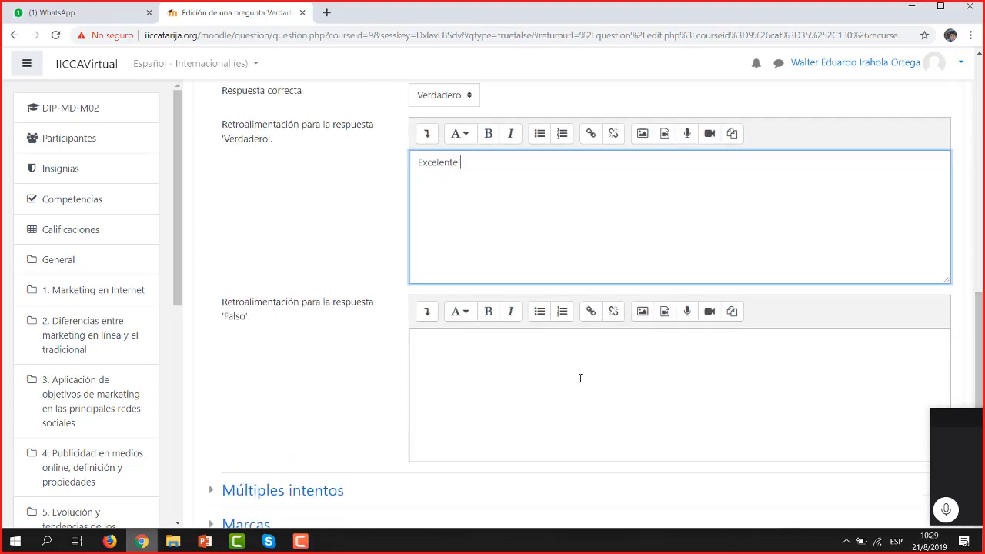
left_click(573, 378)
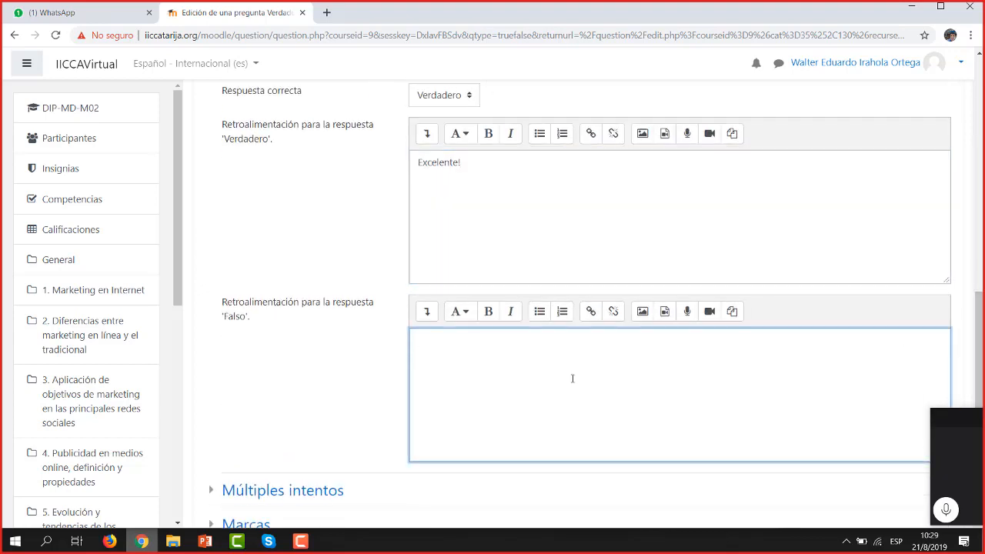
type("Es incorrecto!")
- Review the name, statement, correct answer and feedback of Pregunta2, and save the question
left_click_drag(972, 302, 968, 86)
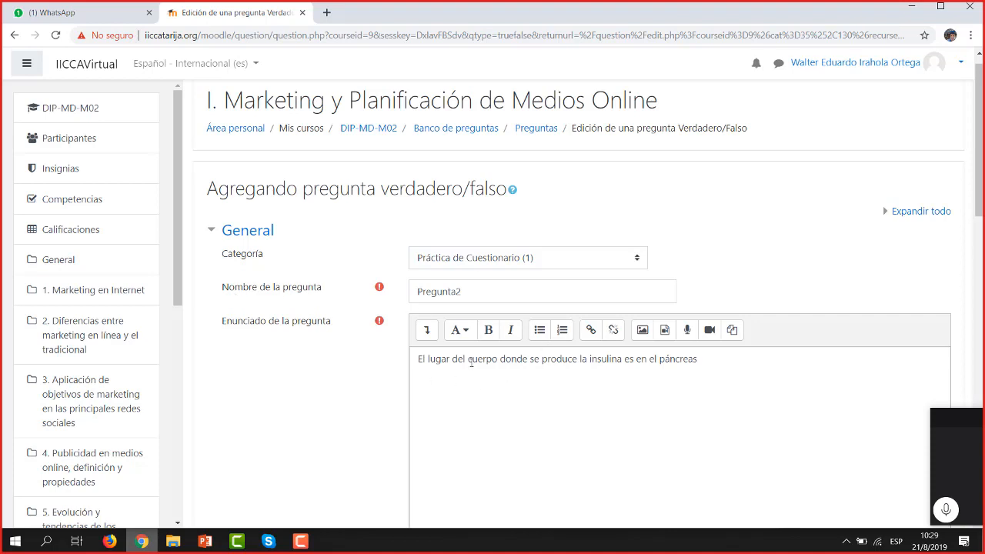
double_click(437, 291)
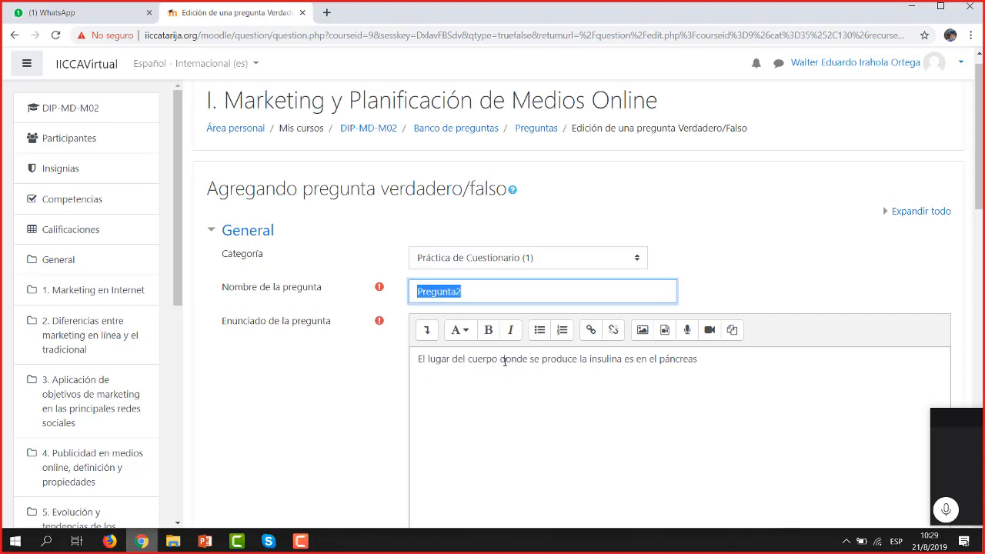
left_click(505, 360)
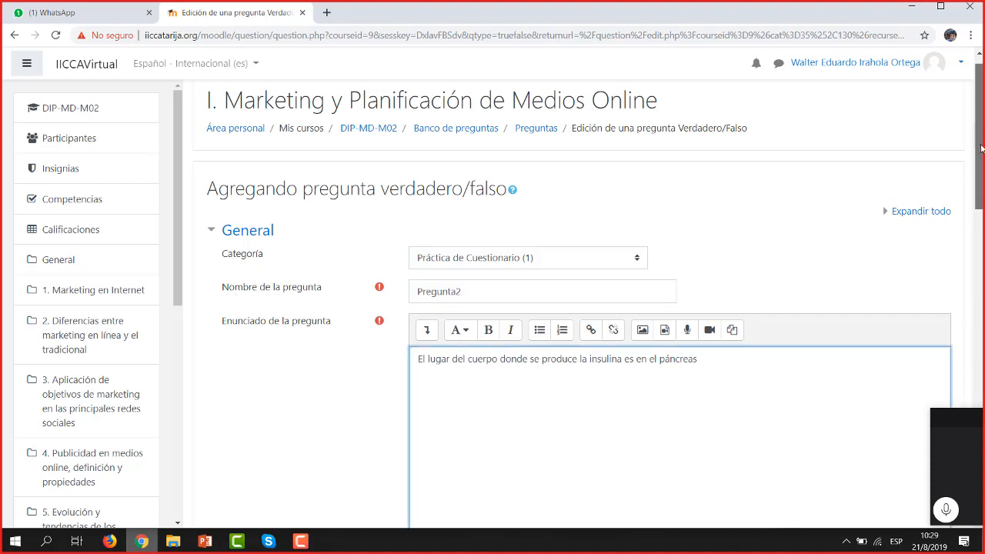
left_click_drag(982, 148, 982, 298)
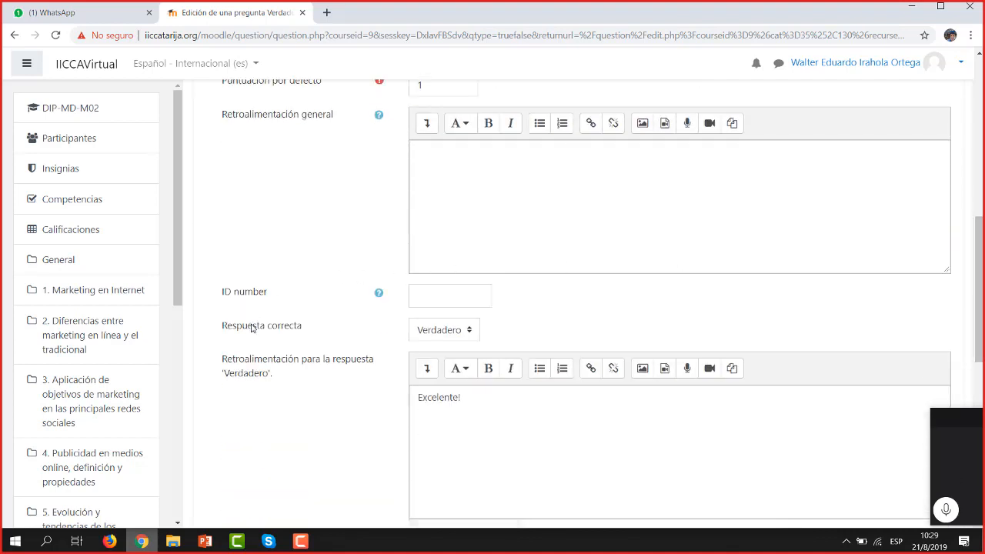
scroll(252, 327, "down", 1)
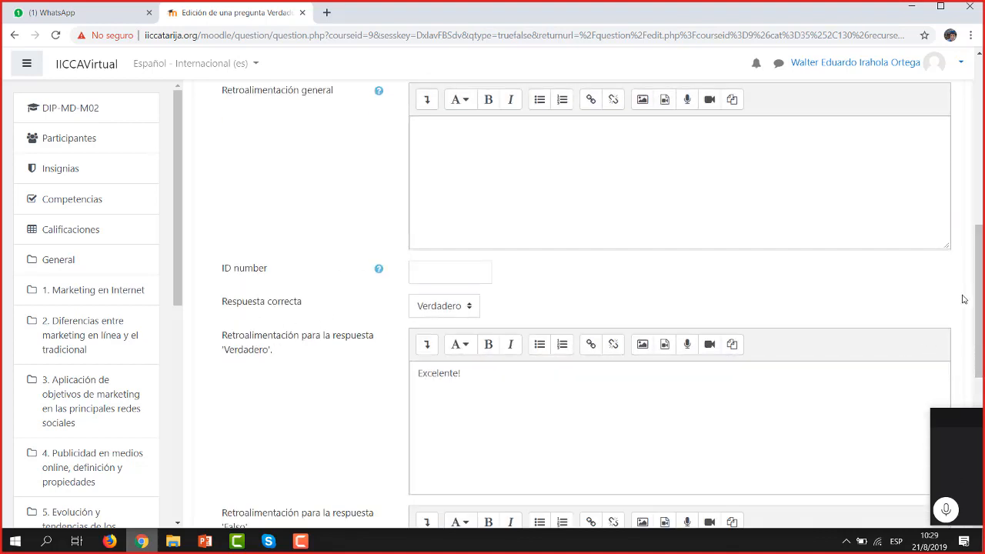
left_click_drag(982, 297, 984, 351)
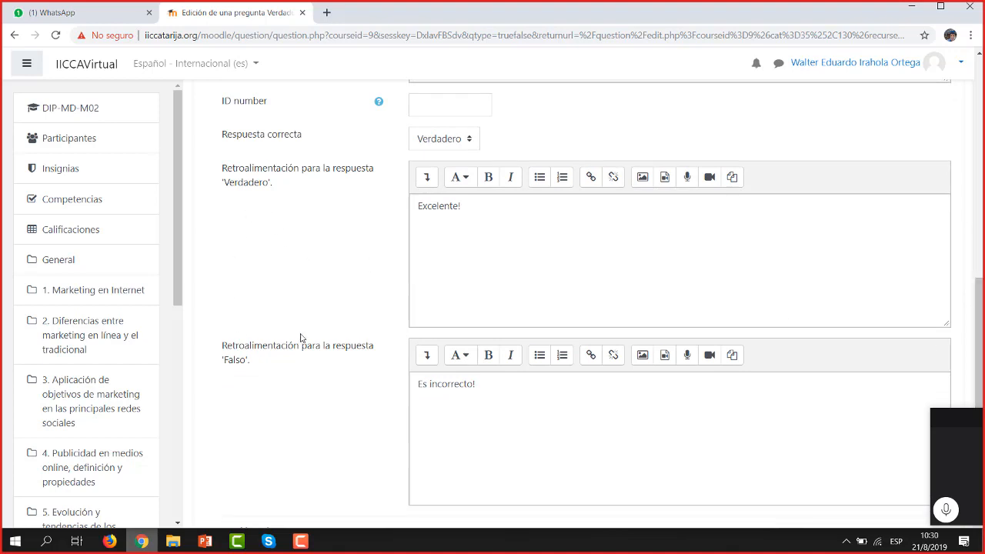
left_click_drag(982, 283, 983, 371)
left_click(460, 365)
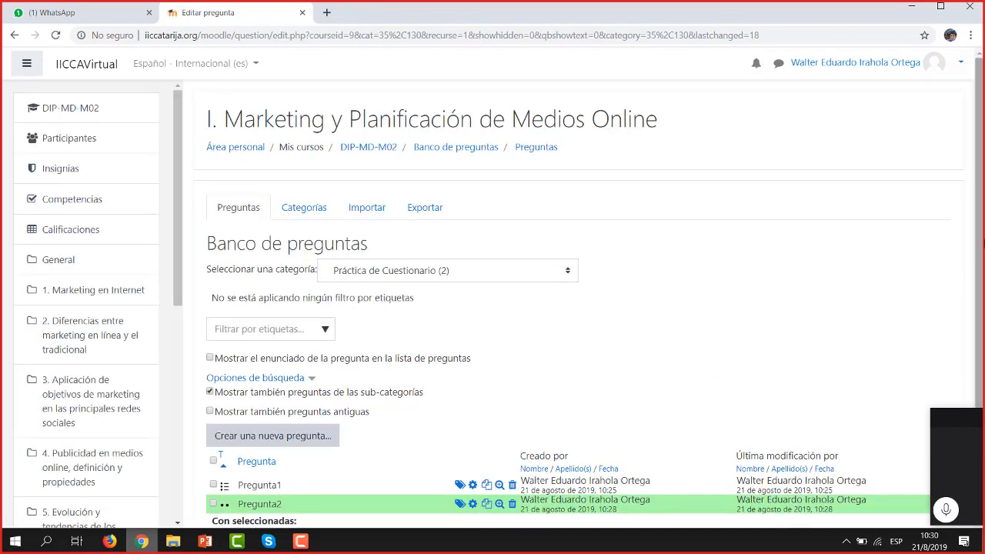
- Check question 3 on the PowerPoint slide, and in Moodle start a new Emparejamiento question in the Práctica de Cuestionario category
scroll(980, 243, "down", 2)
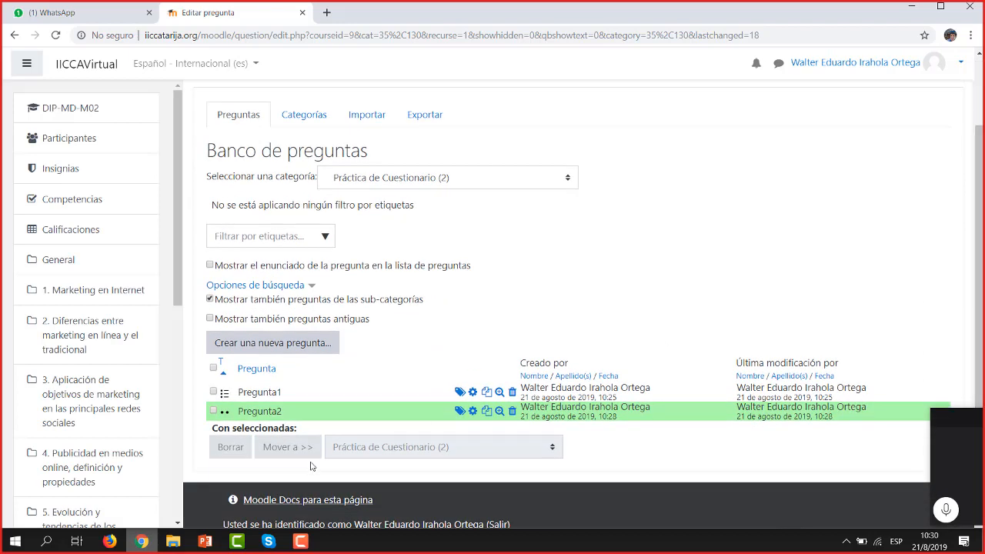
left_click(205, 541)
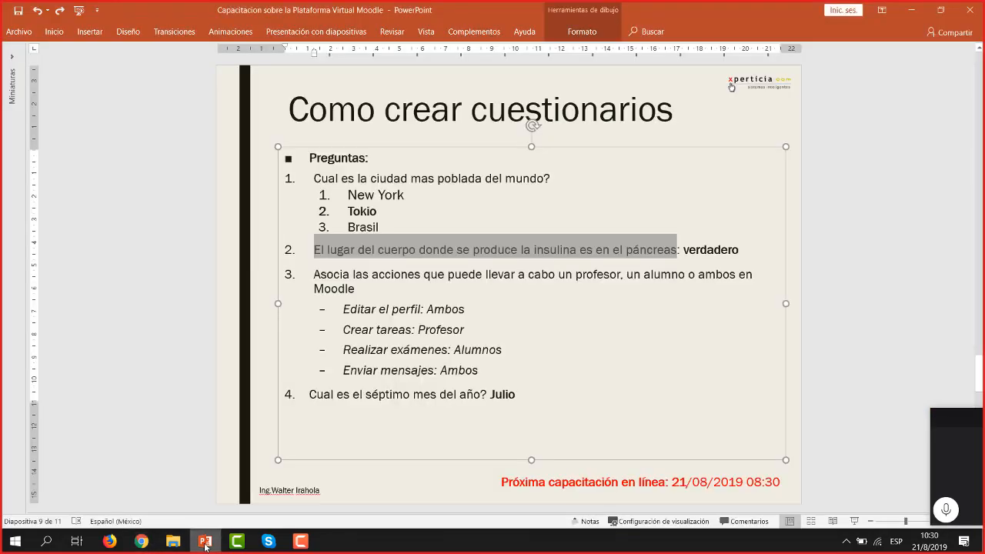
left_click(376, 289)
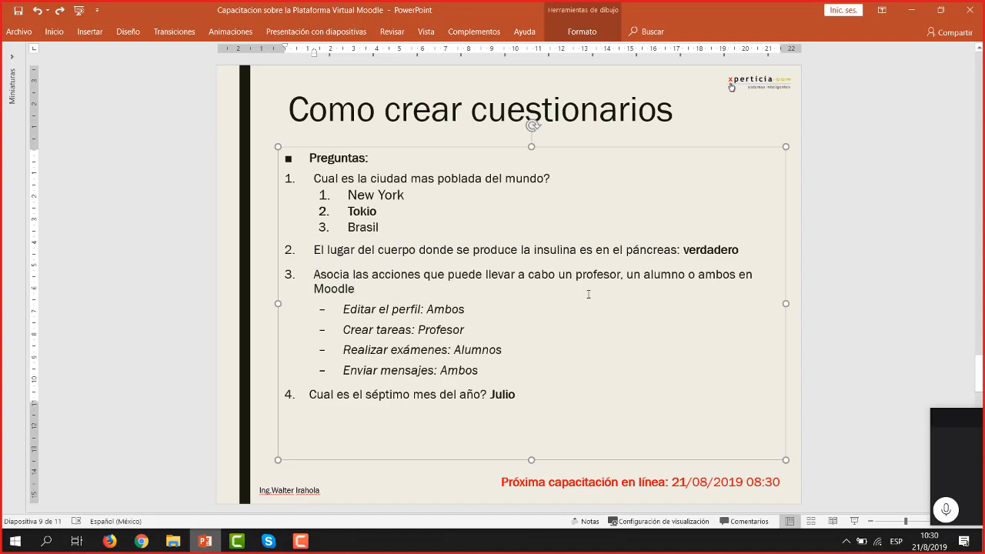
left_click(142, 541)
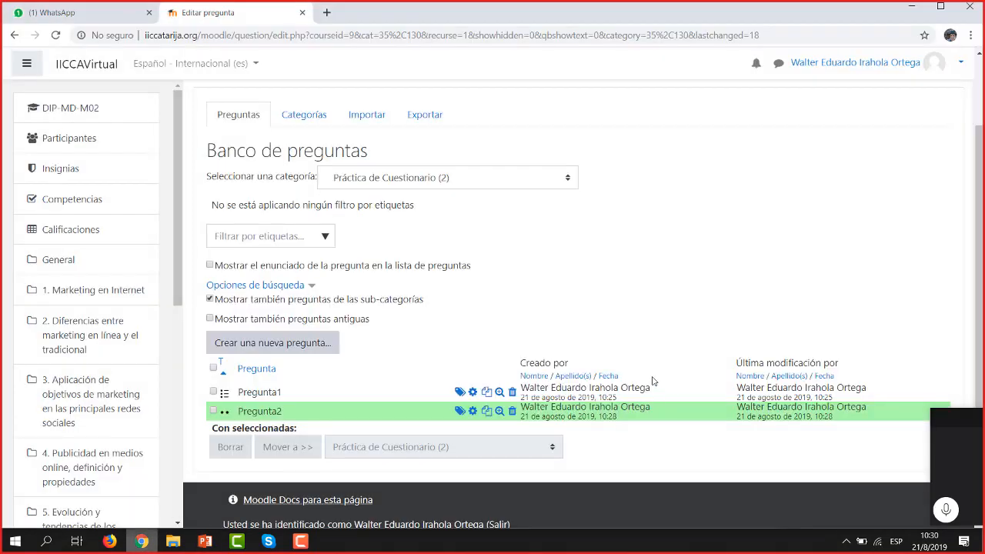
left_click(249, 354)
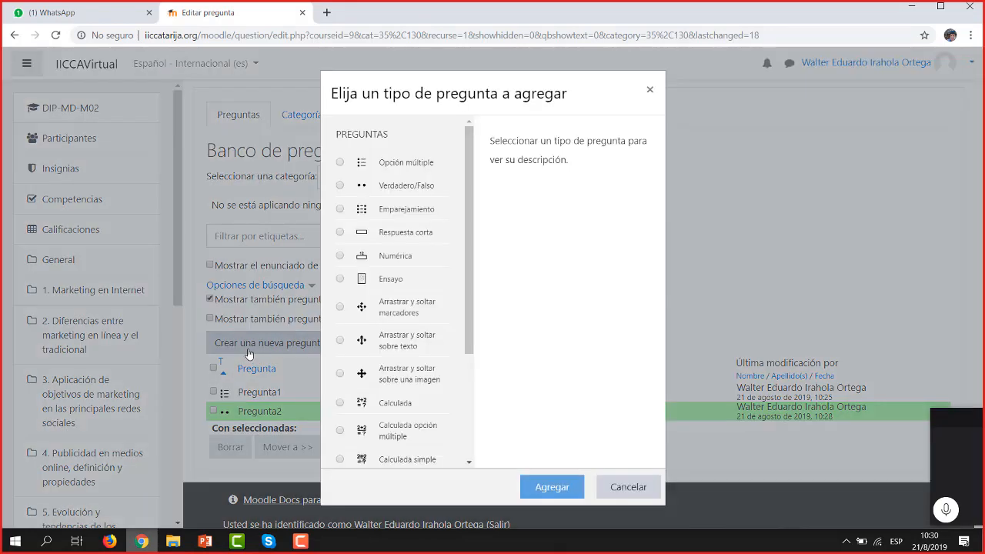
left_click(333, 212)
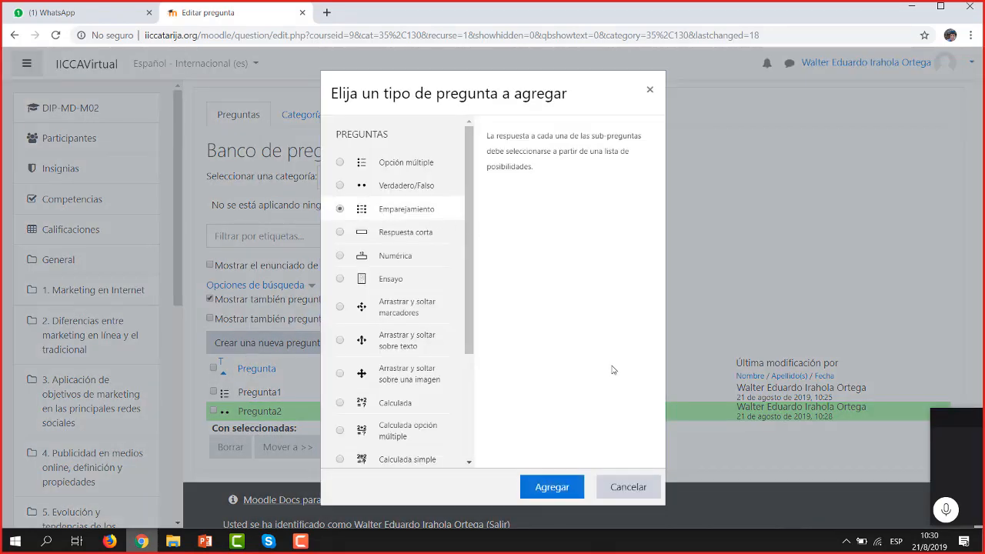
left_click(553, 492)
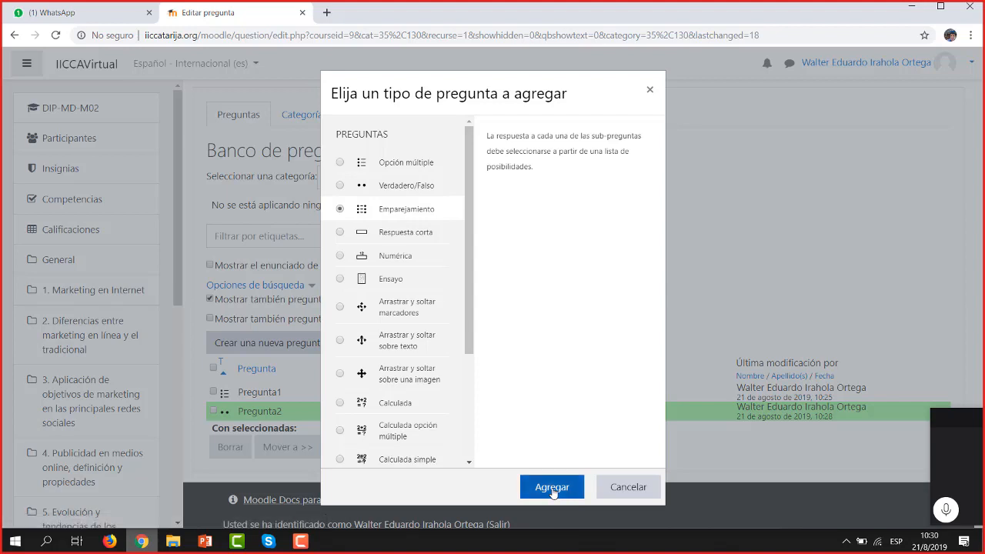
left_click(553, 489)
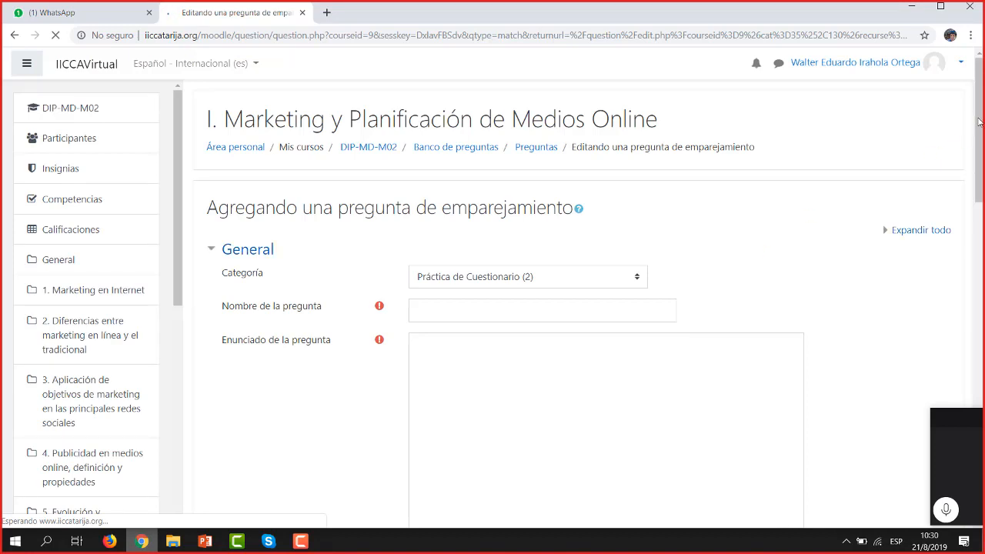
- Enter a name starting with "Pregunta" for the matching question, and select the statement of question 3 on the PowerPoint slide
left_click(539, 311)
type("Pregu")
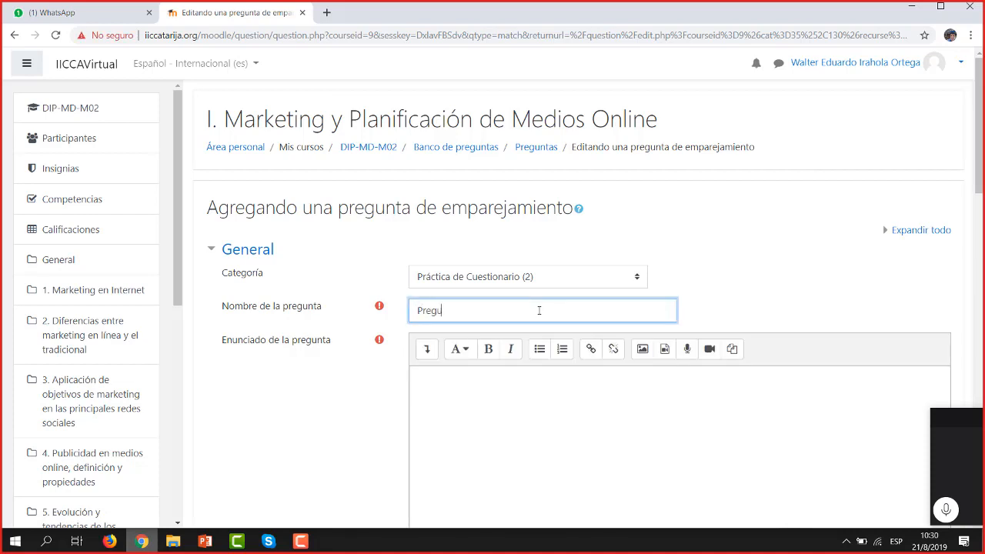
type("nta")
key("BackSpace")
left_click(205, 541)
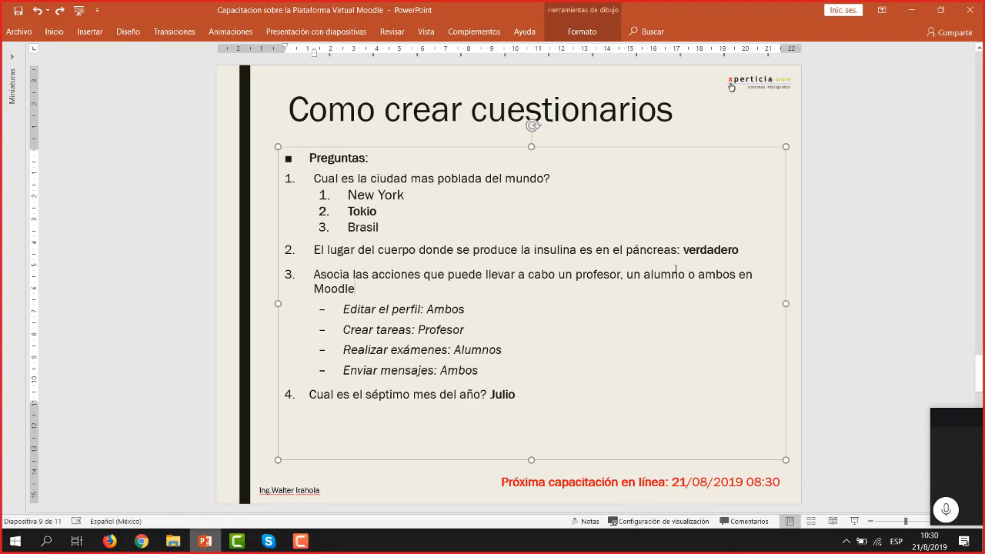
left_click_drag(314, 274, 349, 287)
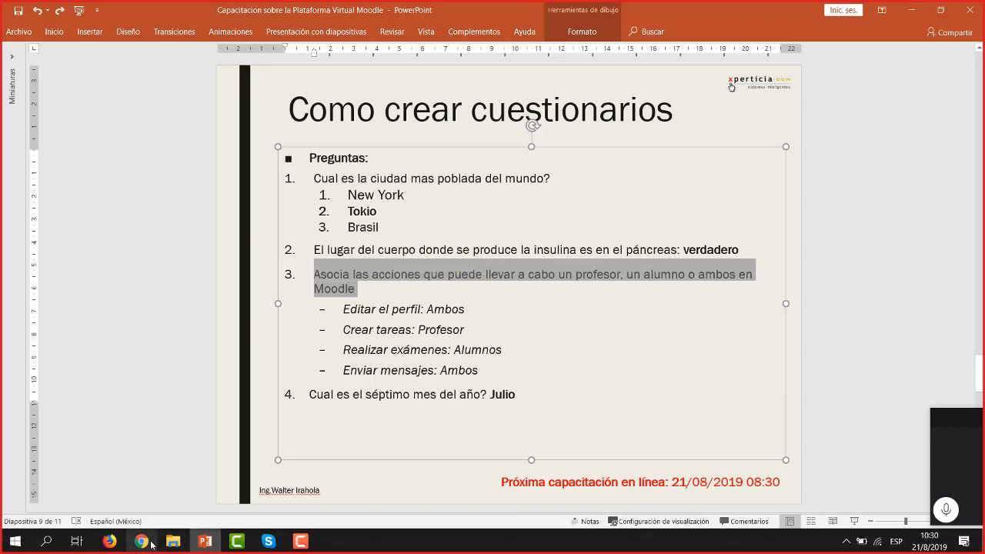
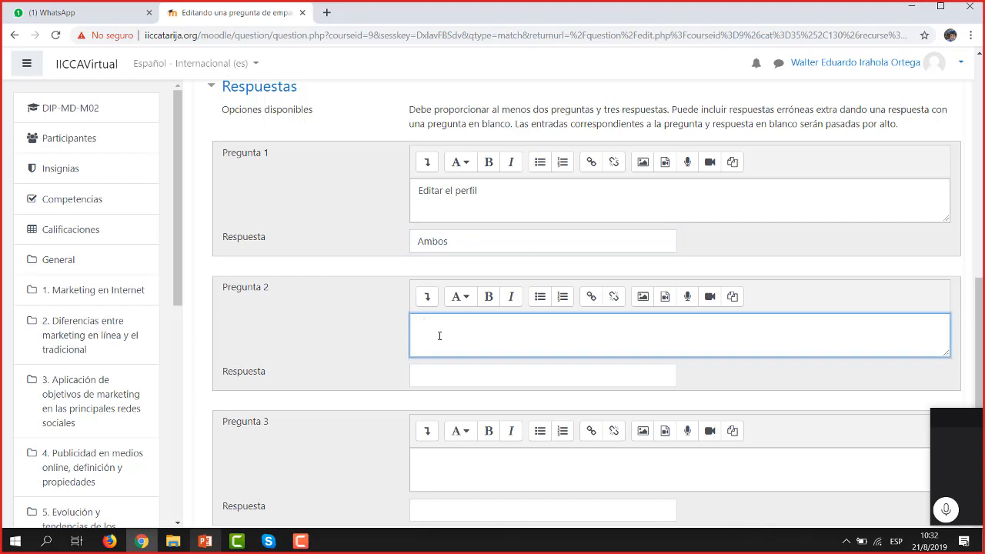
- Fill in Pregunta 2 of the matching question with "Crear tareas" and the answer "Profesor"
type("Crear tareas")
left_click(466, 376)
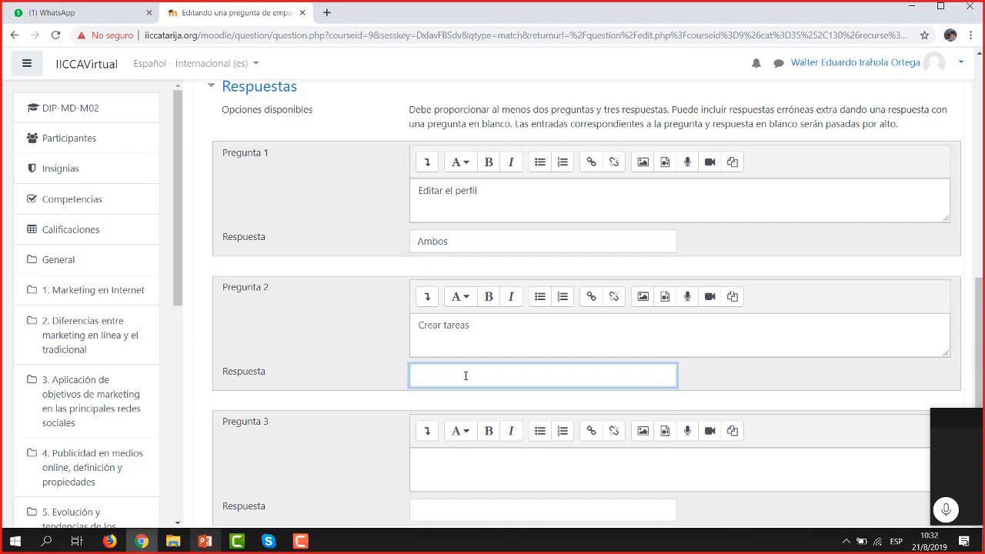
type("Profesor")
- Check question 3 on the PowerPoint slide, and in Moodle fill in Pregunta 3 with "Realizar exámenes" and the answer "Alumno"
left_click(206, 544)
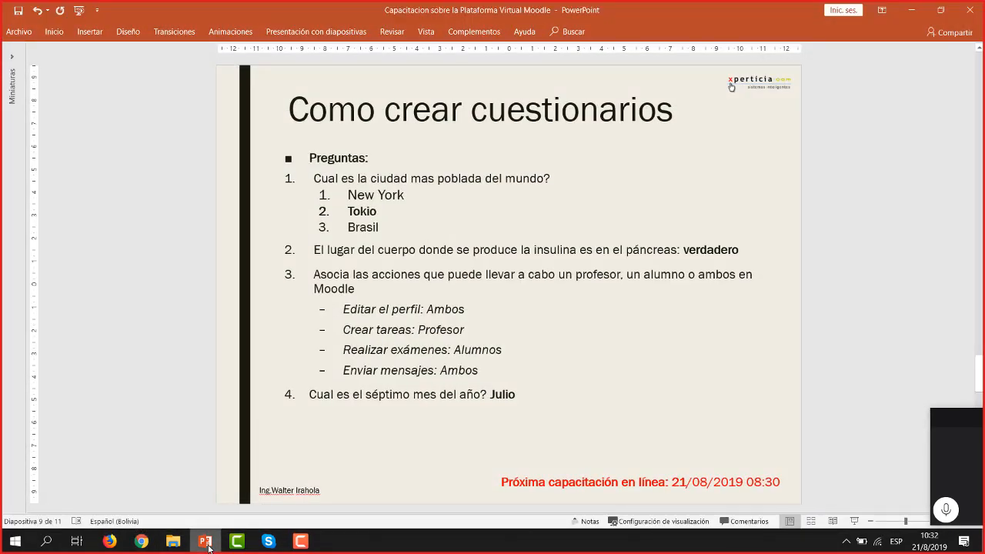
left_click(206, 543)
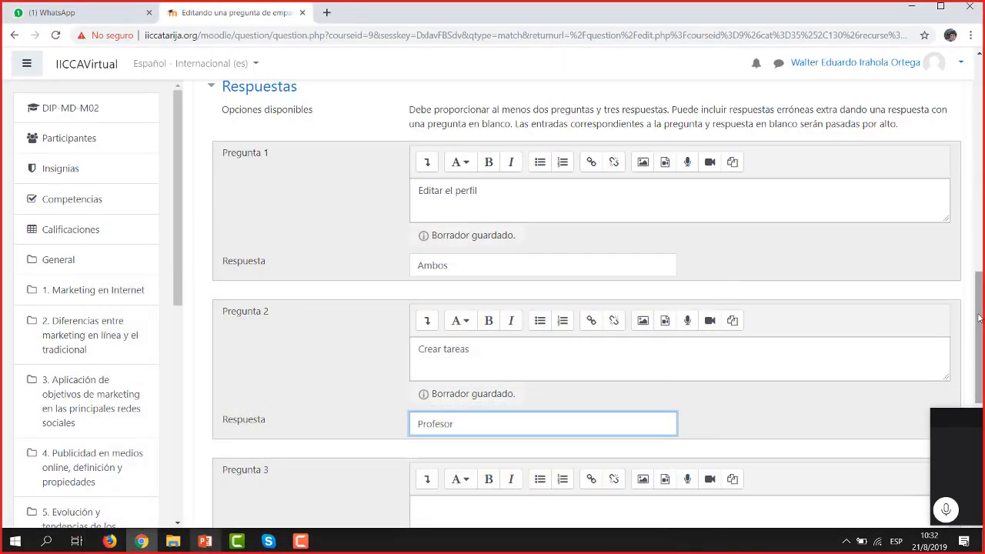
scroll(517, 189, "down", 4)
left_click(507, 179)
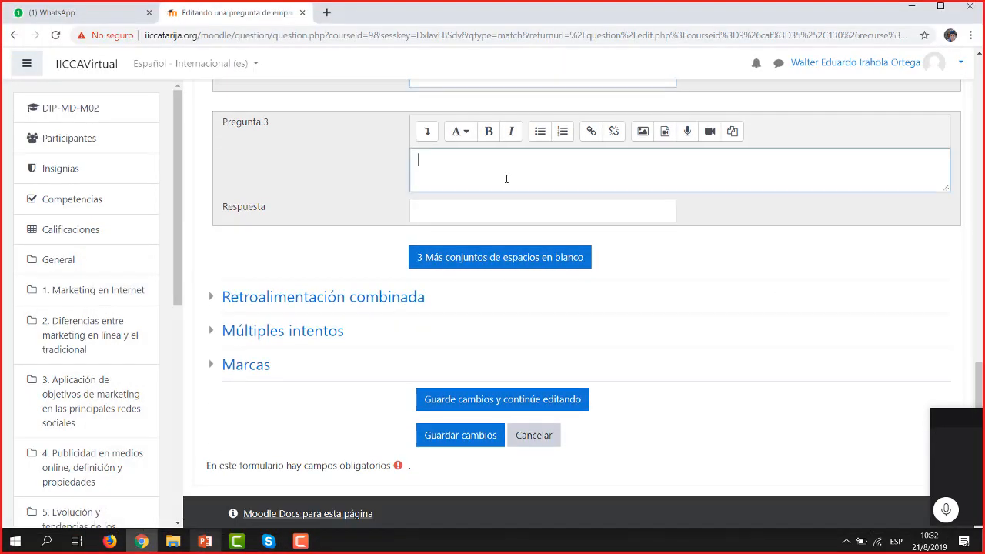
type("Realizar")
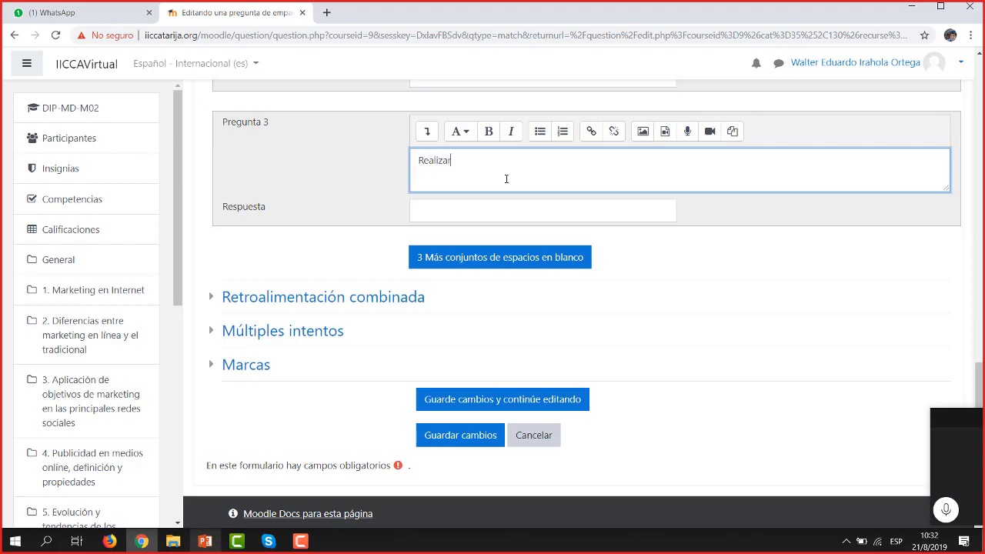
type(" exámenes")
left_click(495, 210)
type("Al")
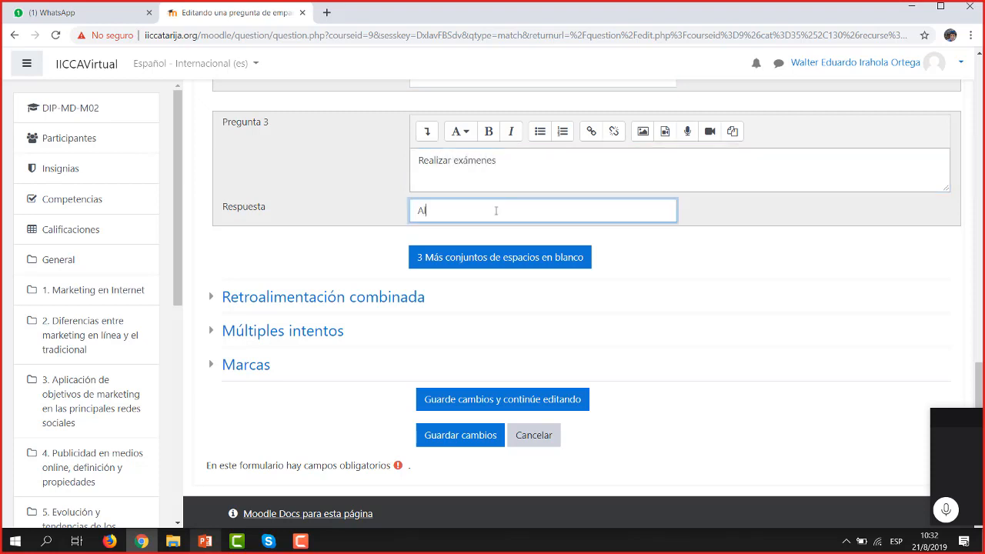
type("umno")
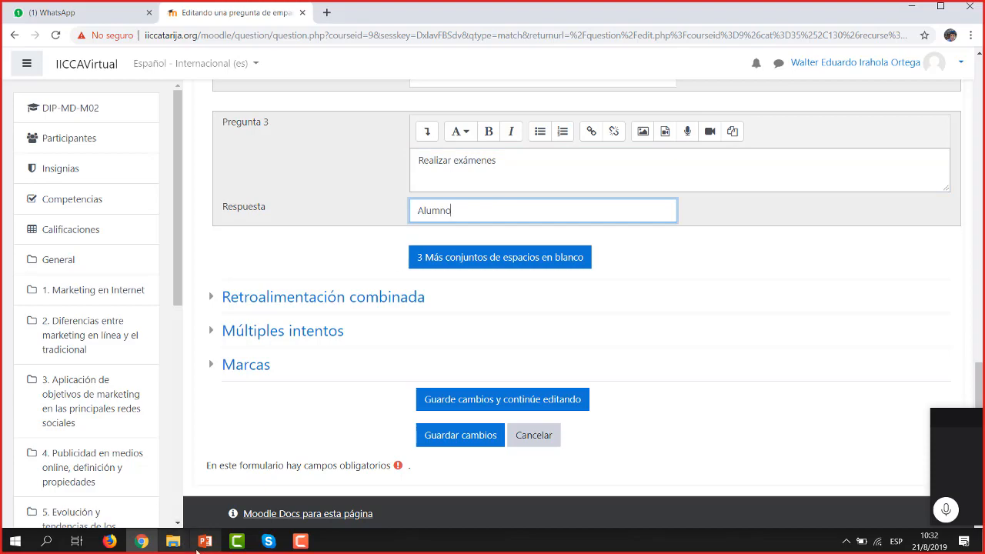
- Check the remaining pair of question 3 on the PowerPoint slide, and in Moodle add three more blank sets to the matching question
left_click(204, 542)
left_click(204, 542)
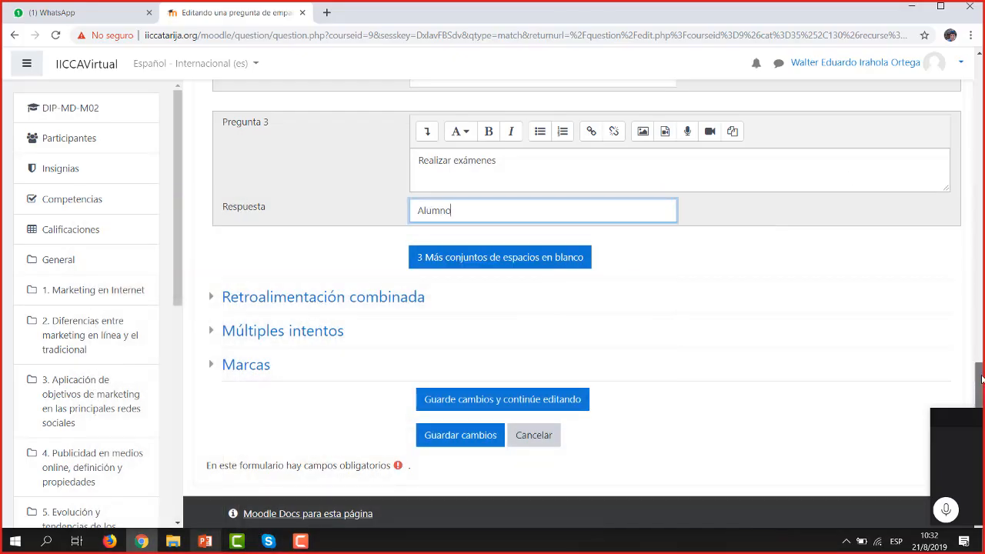
left_click_drag(981, 381, 981, 329)
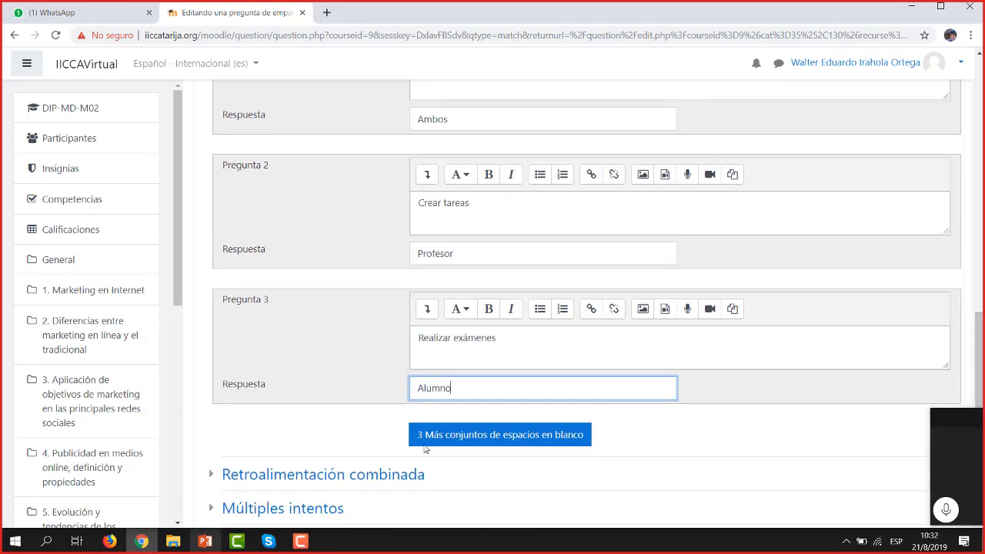
left_click(206, 541)
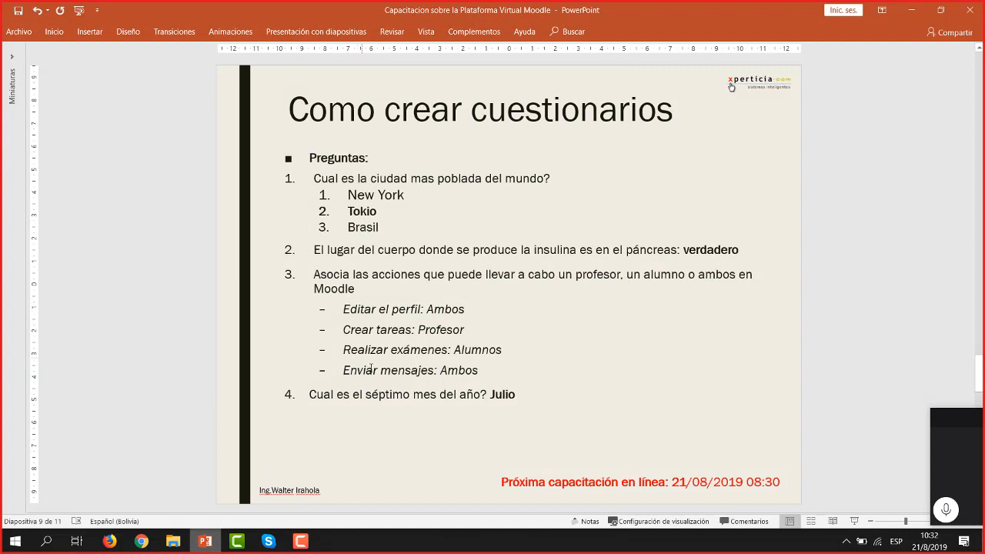
left_click(142, 542)
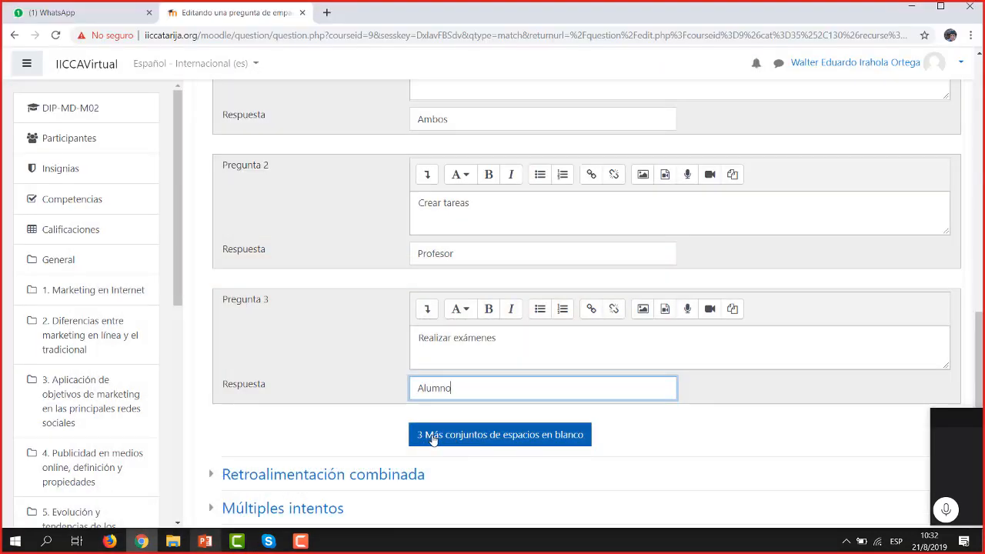
left_click(487, 438)
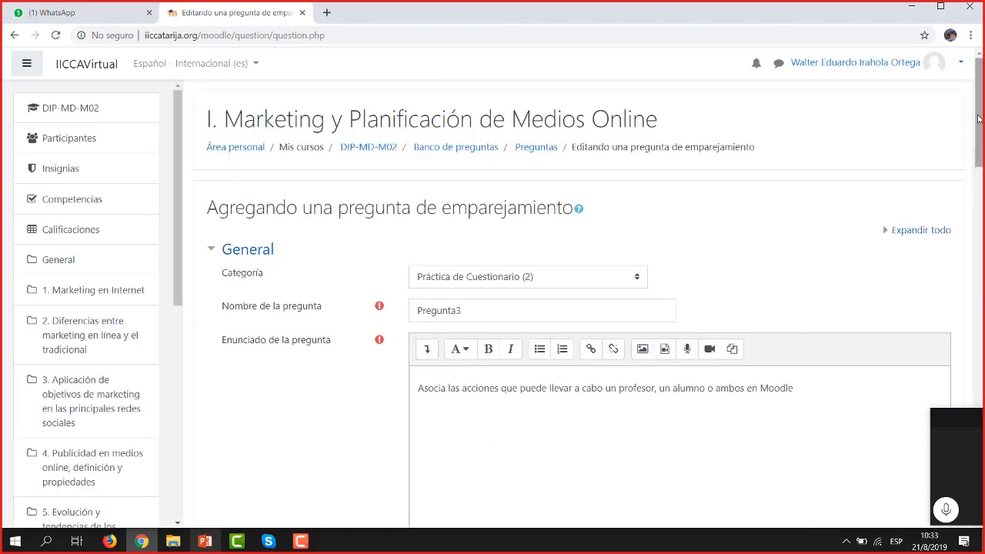
- Check the last pair of question 3 on the PowerPoint slide, and in Moodle fill in Pregunta 4 with "Enviar mensajes" and the answer "Ambos"
left_click_drag(978, 117, 978, 419)
left_click_drag(978, 377, 980, 327)
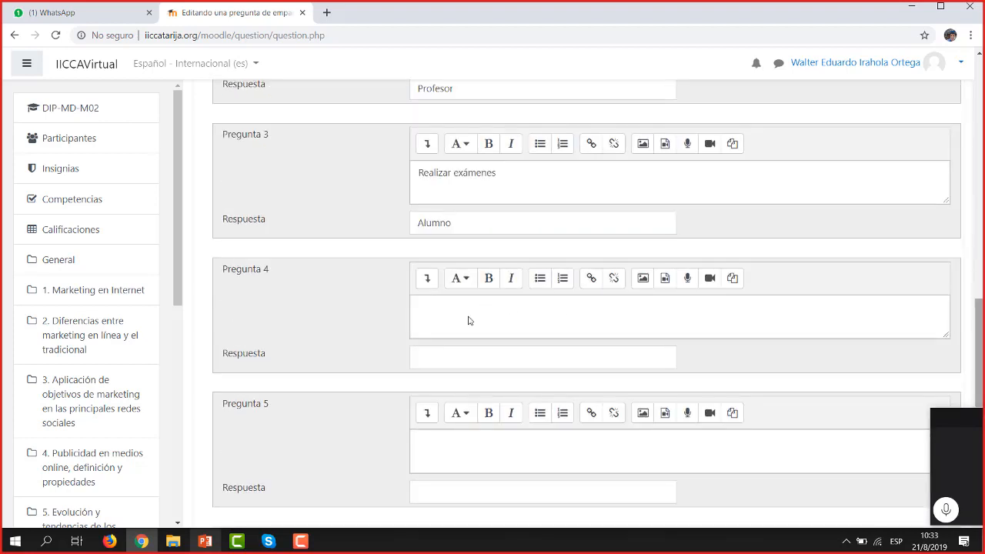
scroll(464, 317, "up", 3)
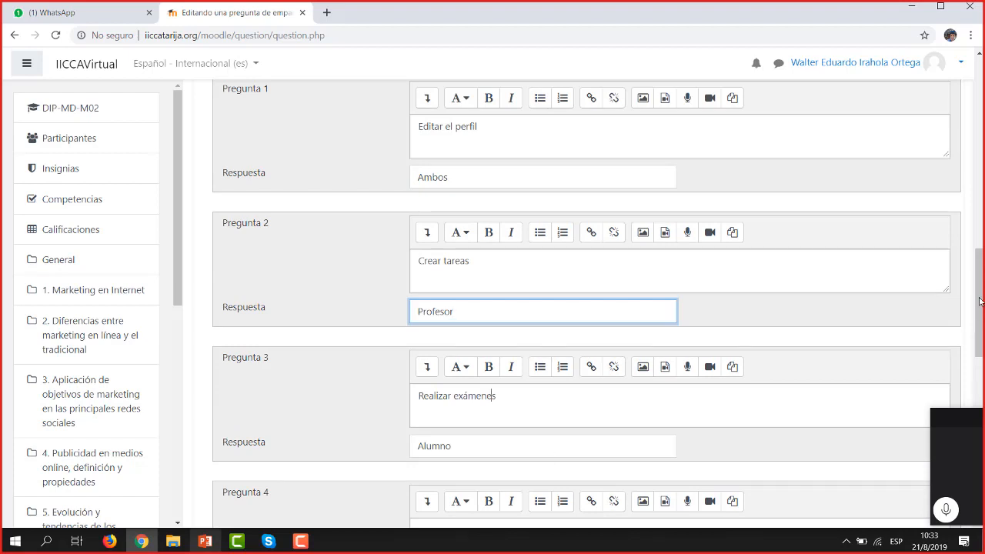
left_click(495, 396)
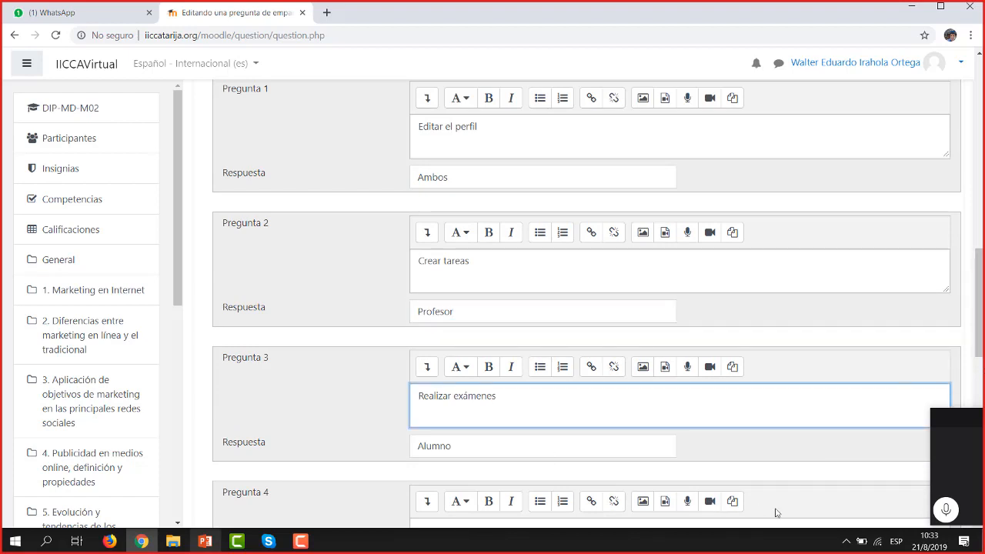
scroll(607, 488, "down", 3)
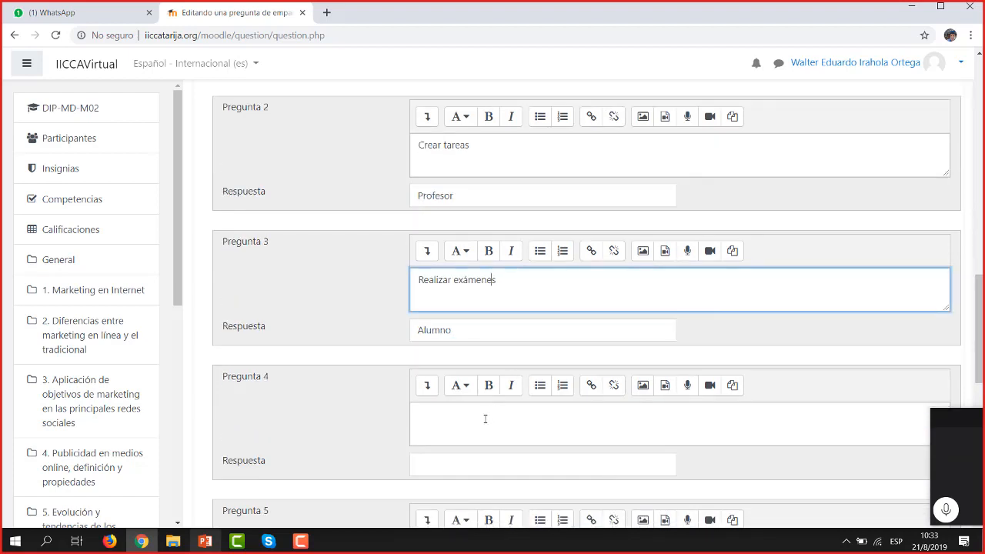
left_click(204, 542)
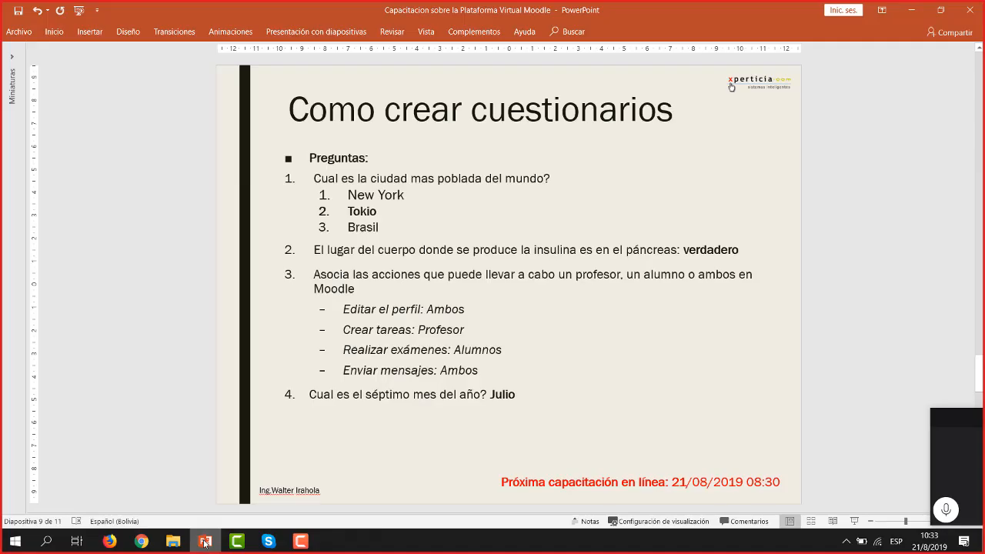
left_click(204, 542)
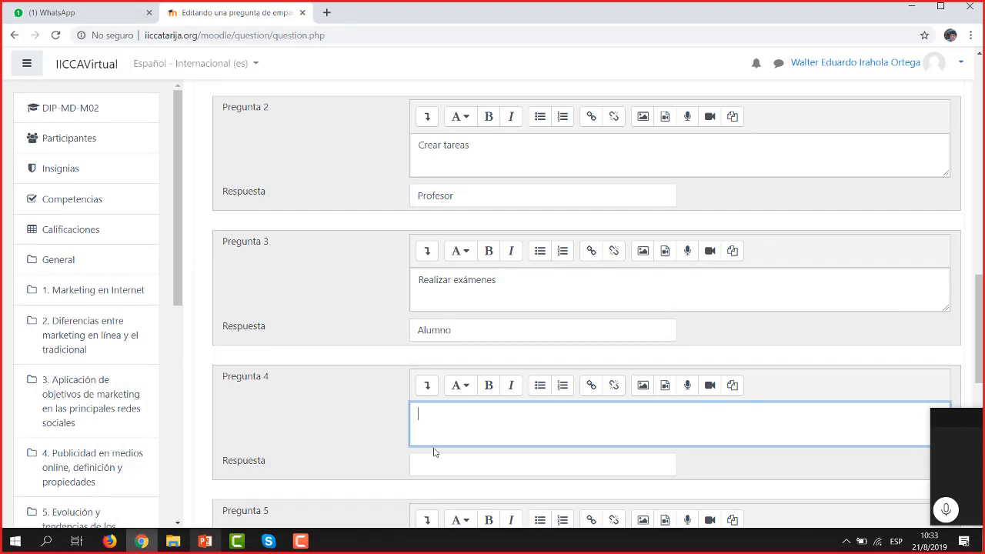
type("Enviar mensajes")
left_click(435, 464)
type("Ambos")
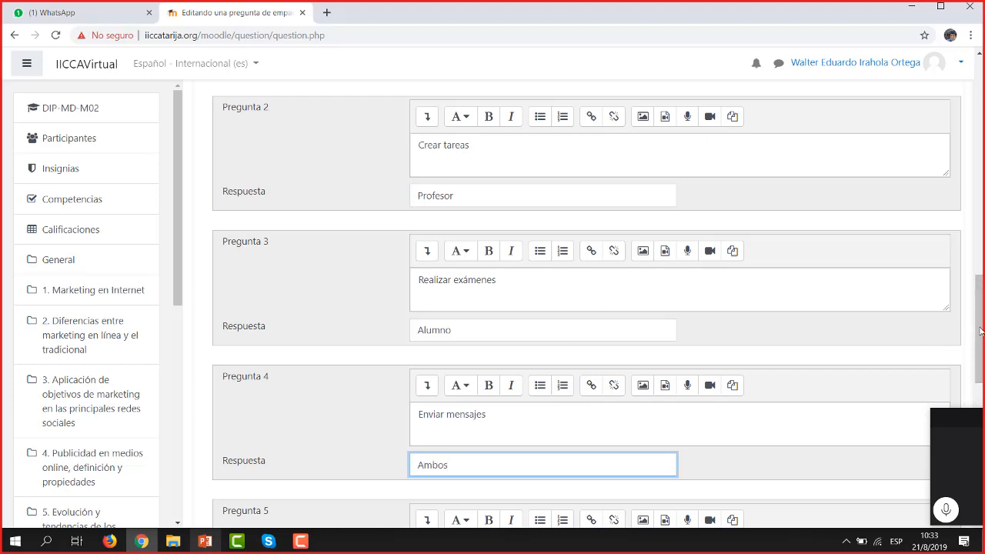
- Review the name, statement and question-answer pairs of the matching question Pregunta3, and save the question
left_click_drag(980, 329, 981, 138)
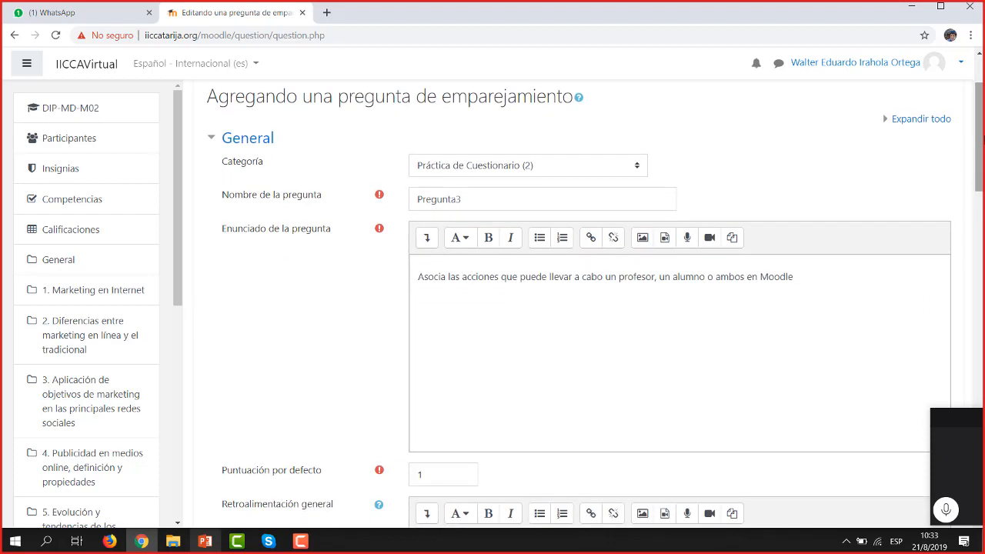
left_click(448, 199)
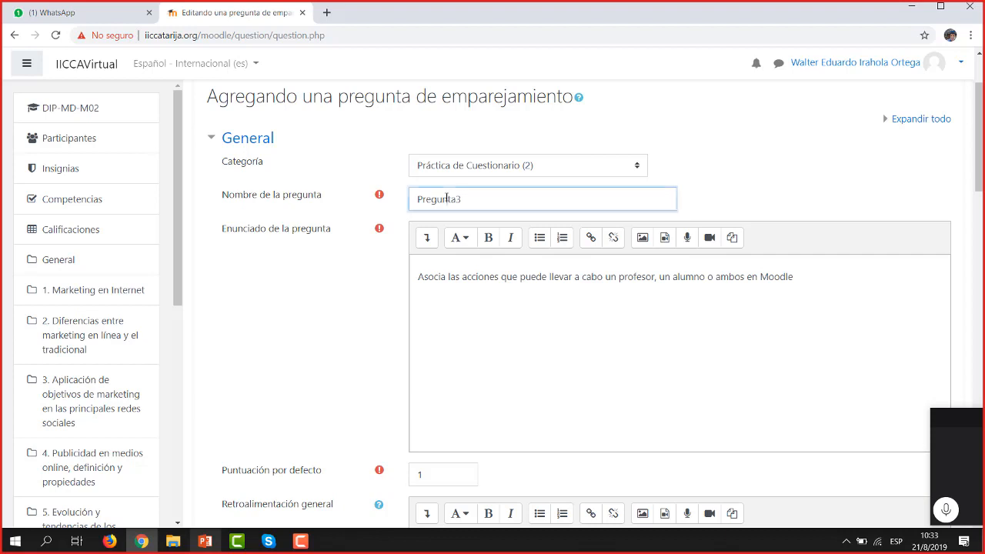
left_click(458, 275)
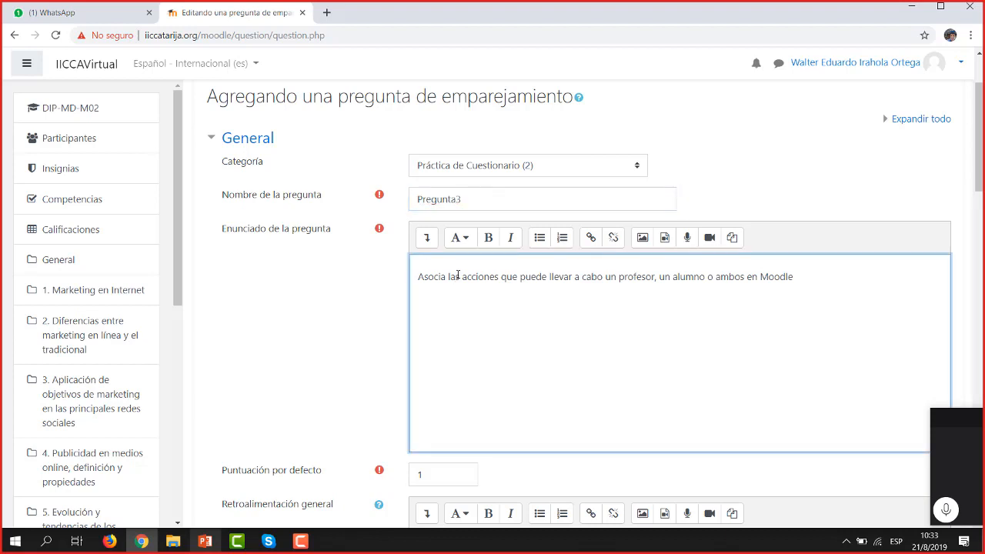
left_click_drag(981, 127, 981, 289)
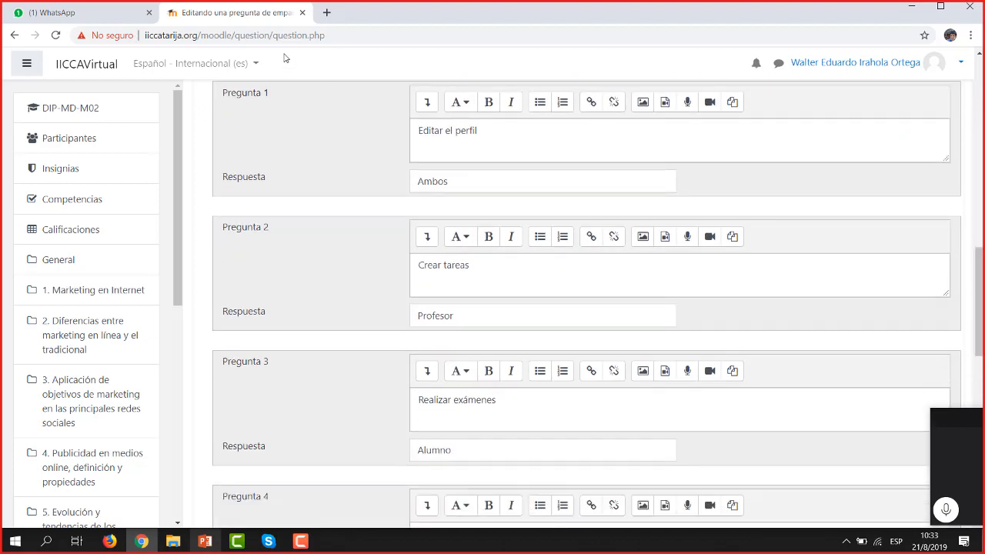
left_click(455, 131)
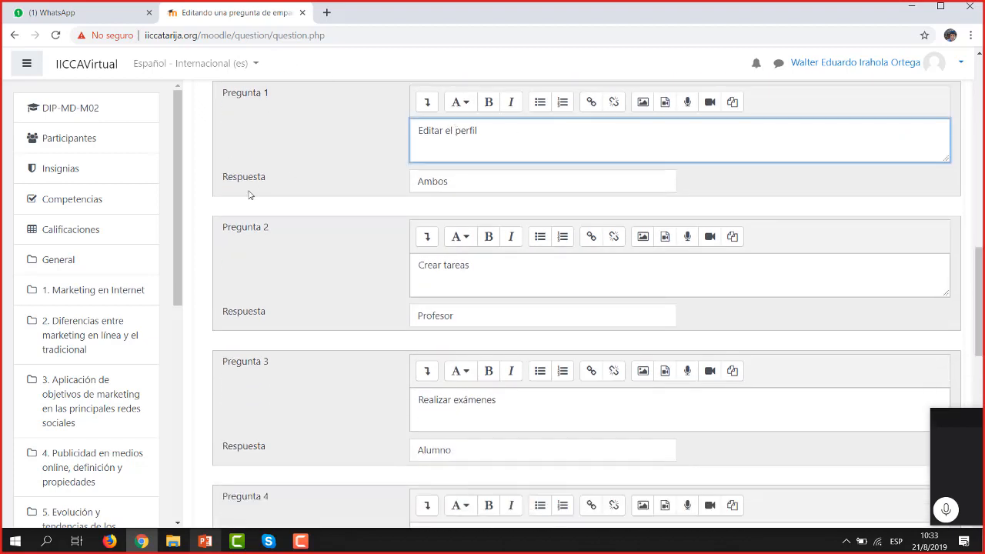
left_click(453, 185)
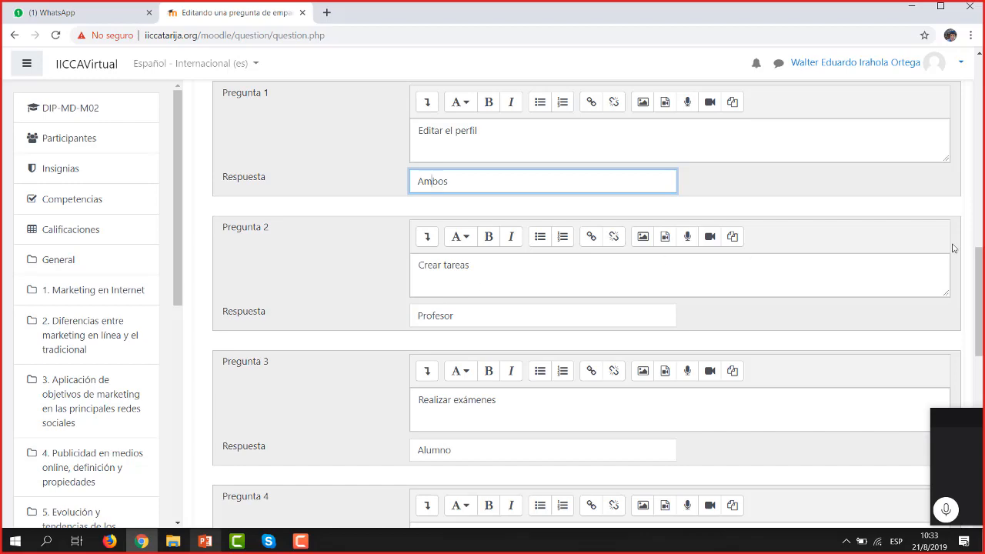
left_click_drag(981, 275, 984, 463)
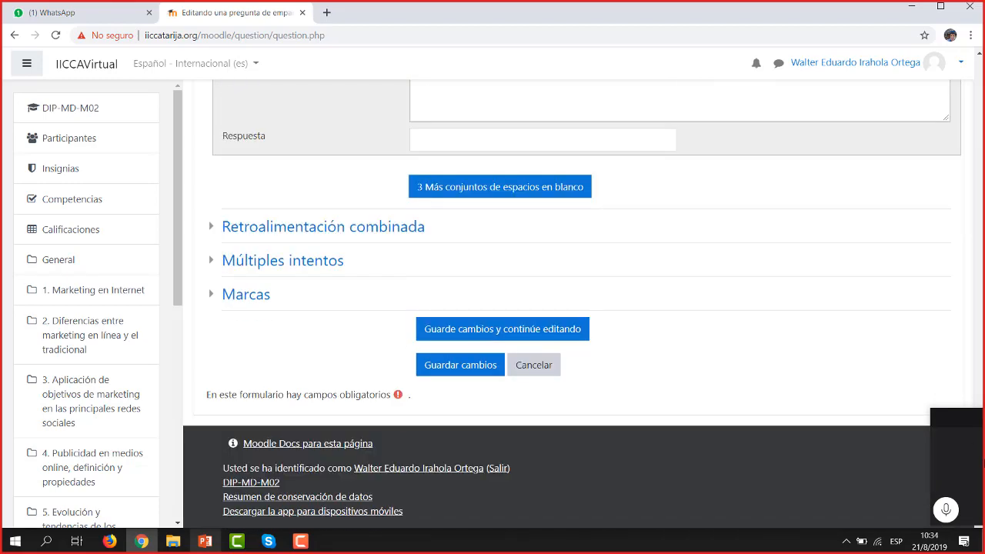
left_click(435, 369)
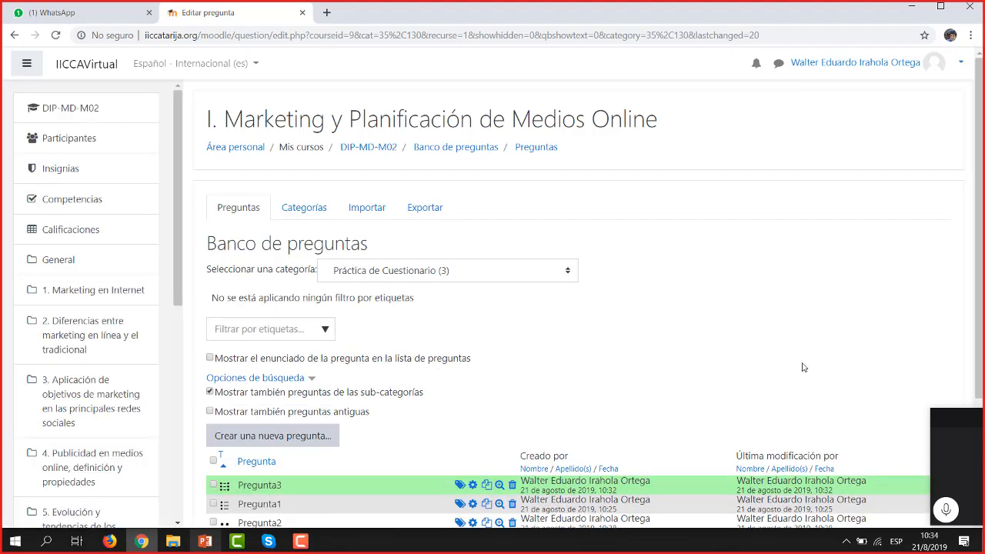
- Preview Pregunta3 and examine the answer choices for "Editar el perfil" and "Realizar exámenes", and preview Pregunta2, closing each preview
left_click_drag(982, 240, 983, 334)
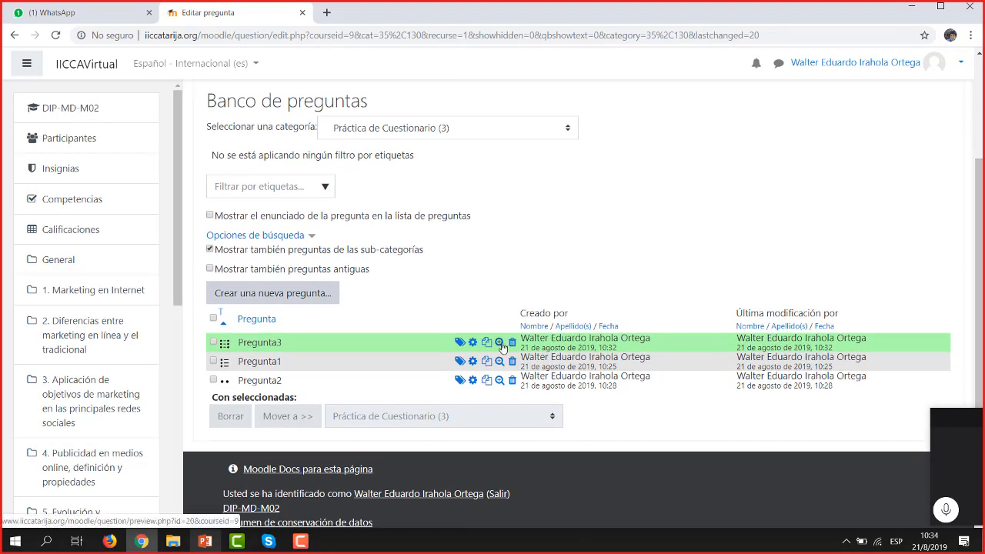
left_click(499, 342)
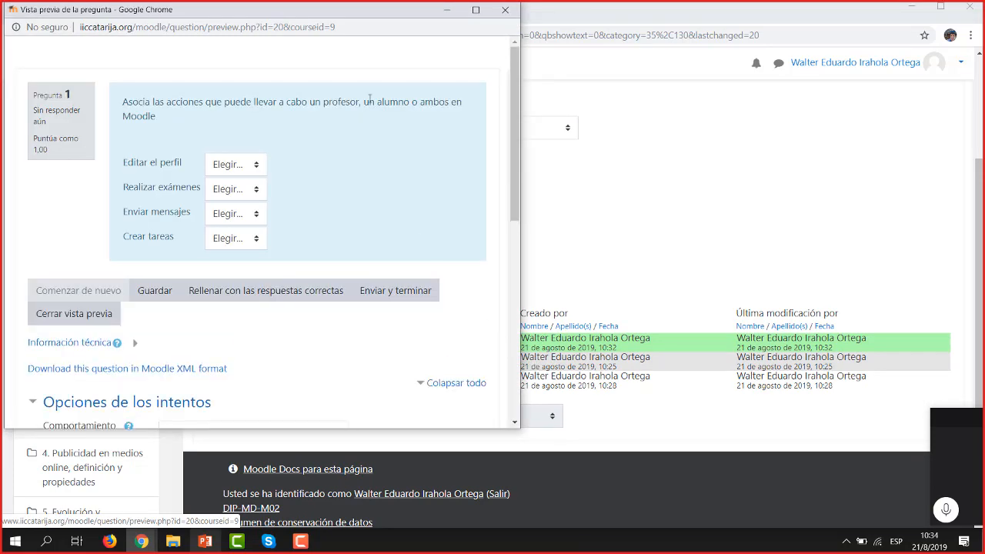
left_click(257, 166)
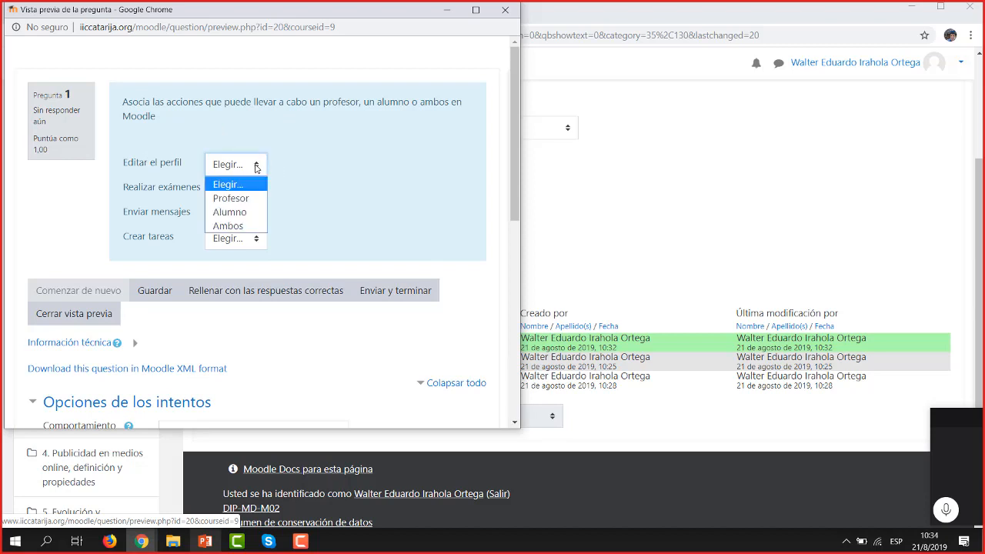
left_click(207, 182)
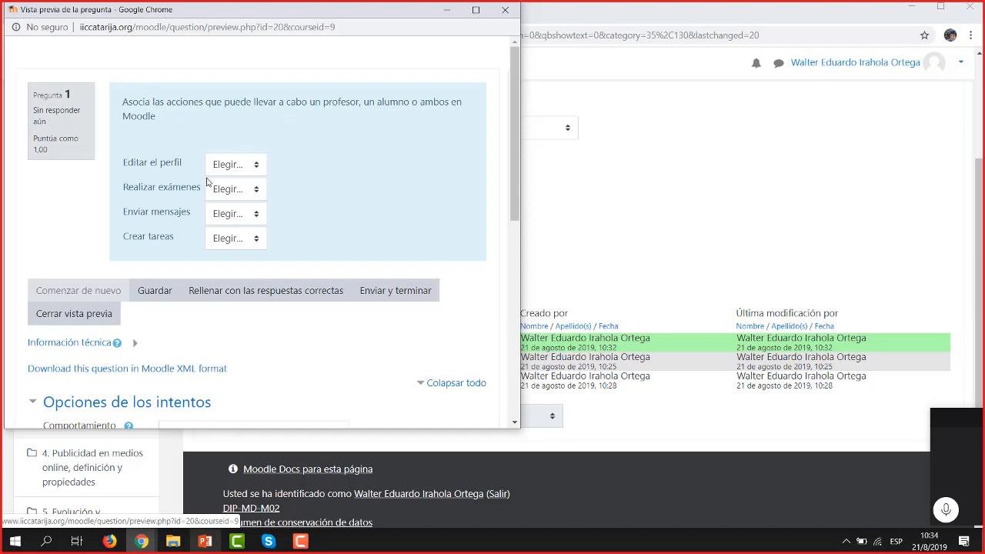
left_click(256, 191)
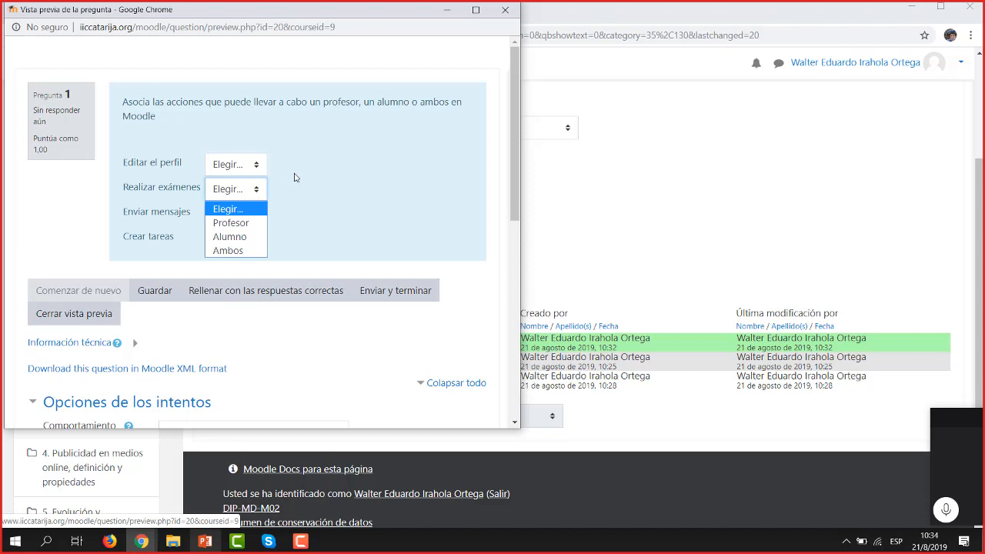
left_click(294, 178)
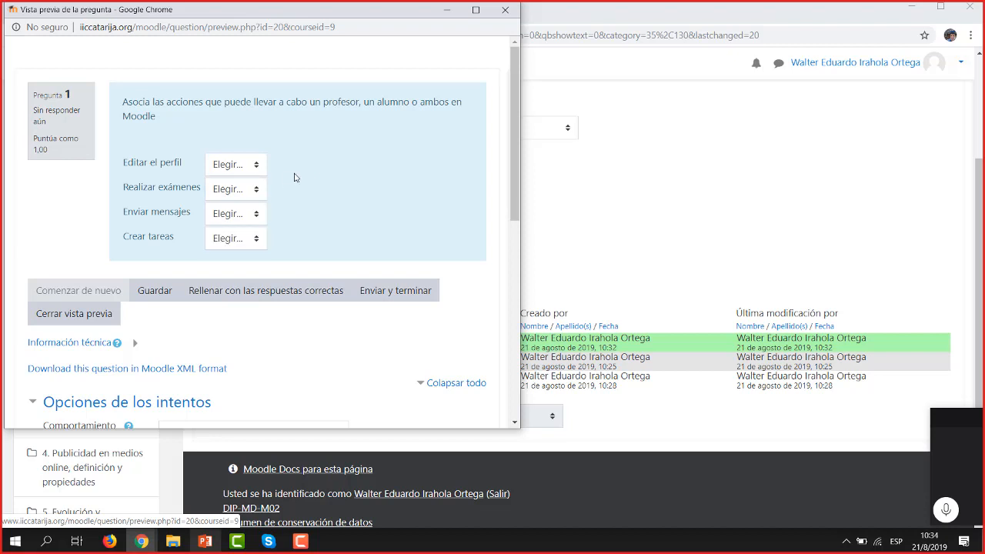
left_click(505, 10)
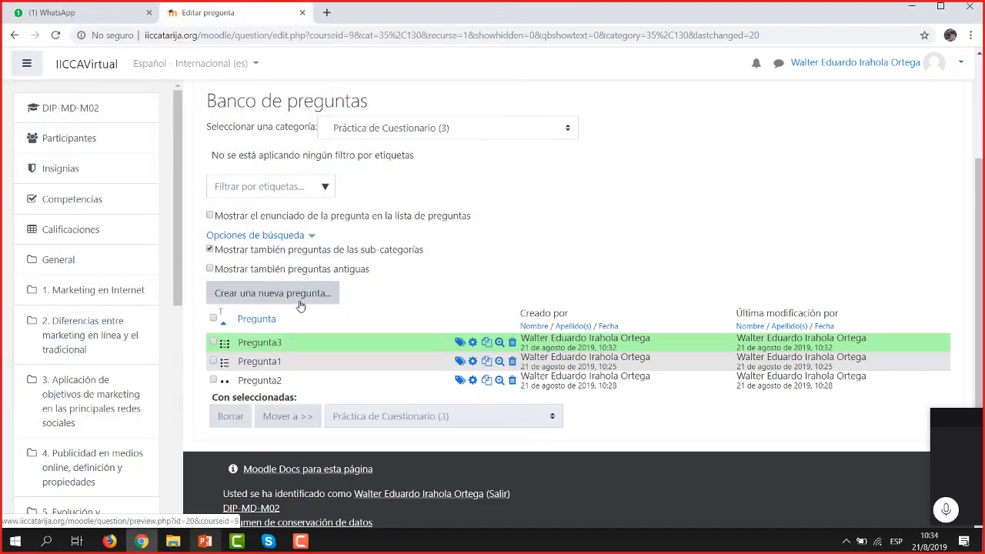
left_click(500, 384)
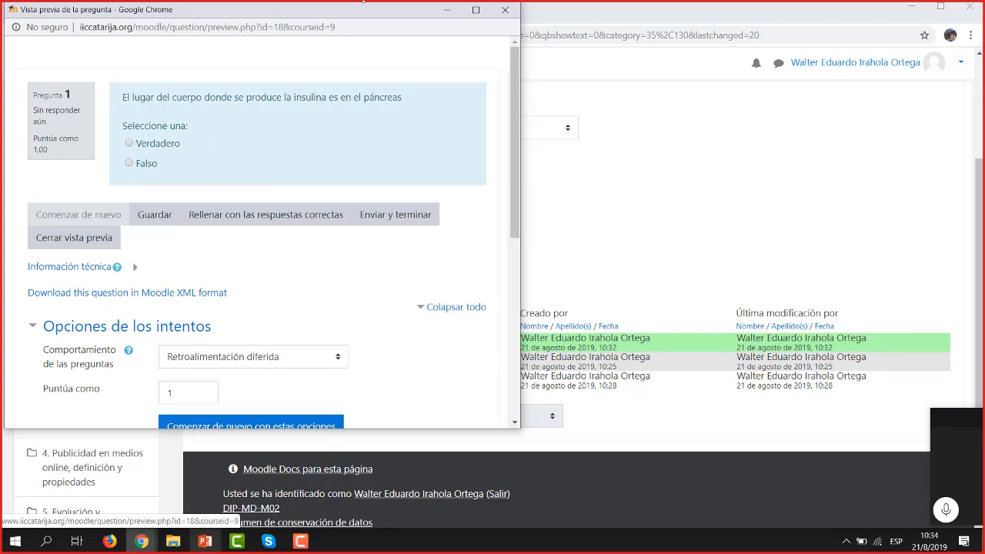
left_click(509, 12)
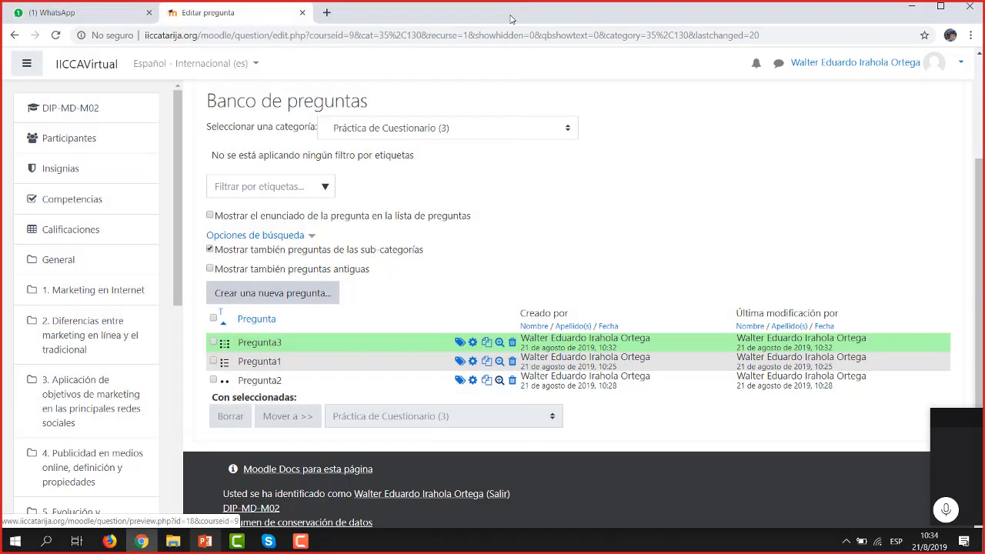
- Switch to PowerPoint and examine question 4 and its answer on the slide
left_click(205, 542)
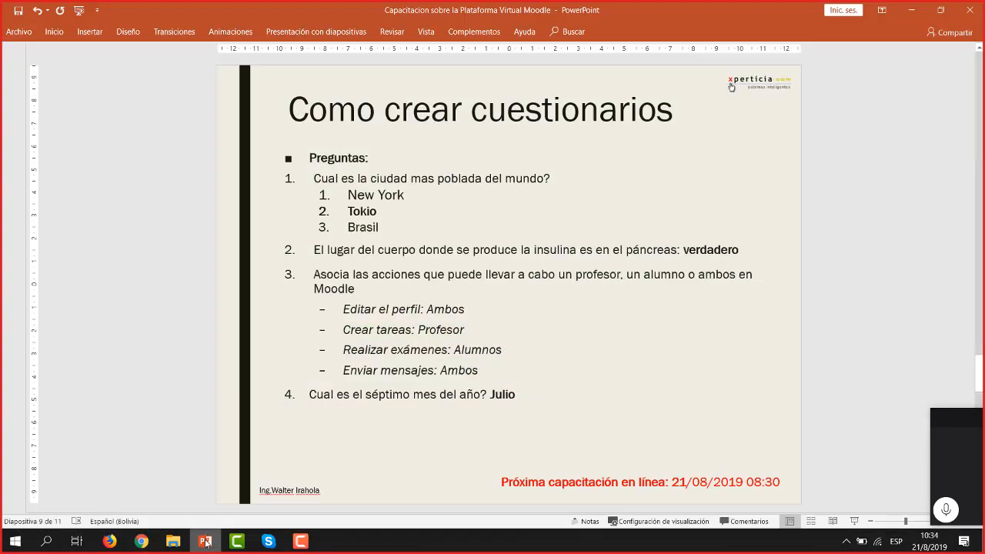
left_click(356, 394)
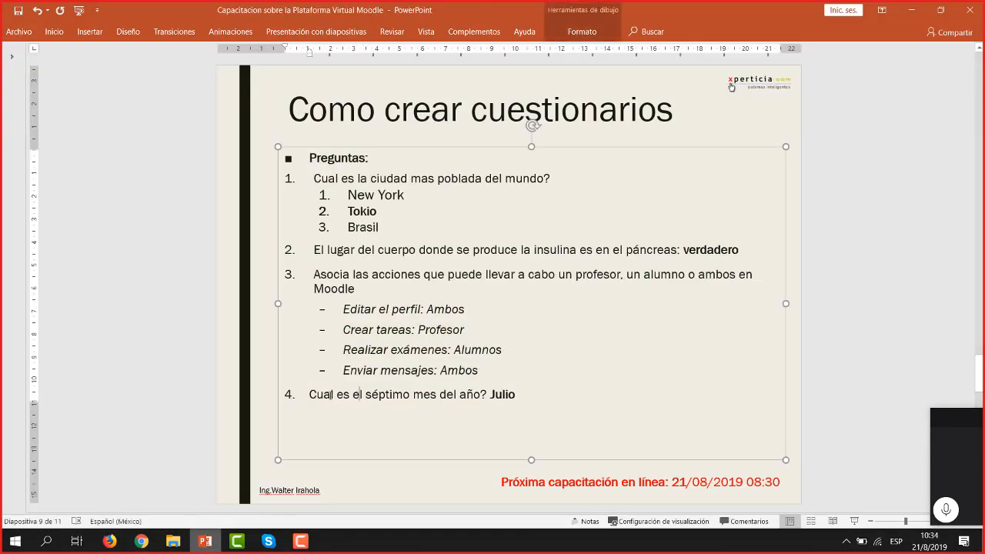
double_click(502, 394)
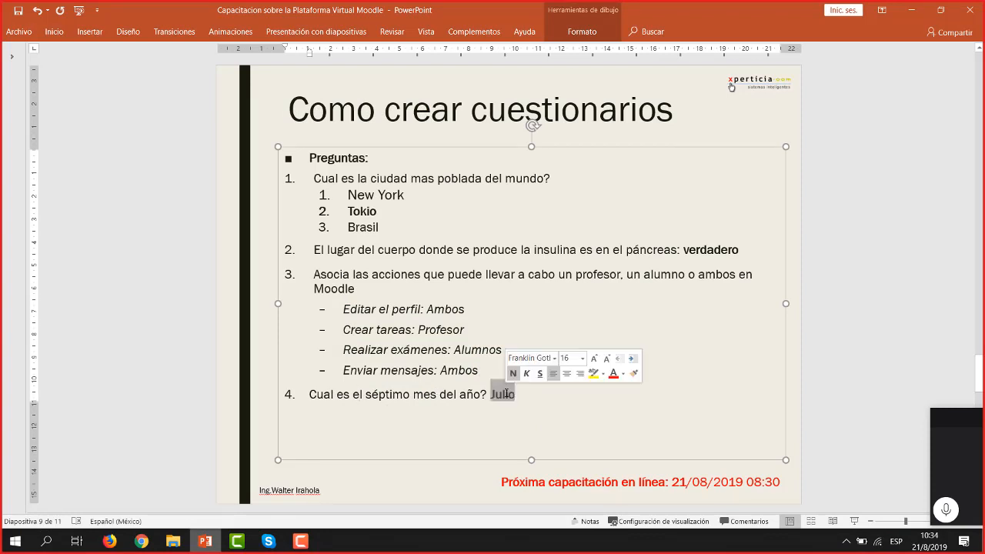
key("ctrl+n")
left_click(440, 394)
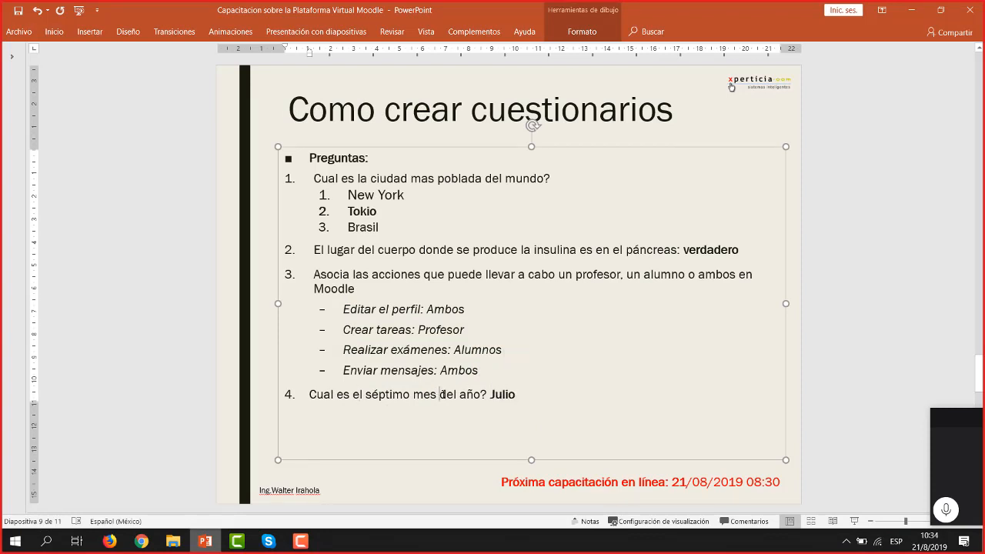
- Return to Moodle in Chrome, create a new "Respuesta corta" question and name it "Pregunta4"
left_click(142, 541)
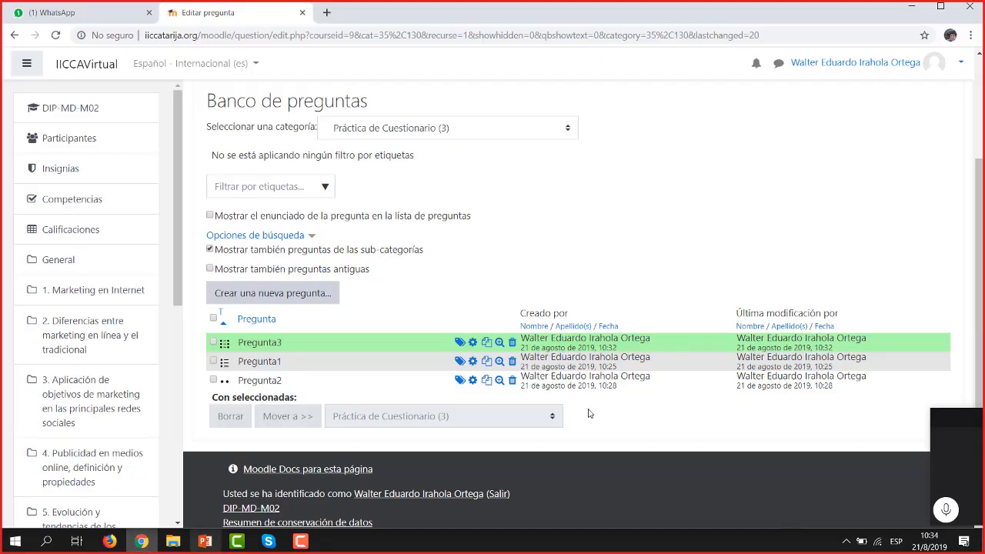
left_click(258, 295)
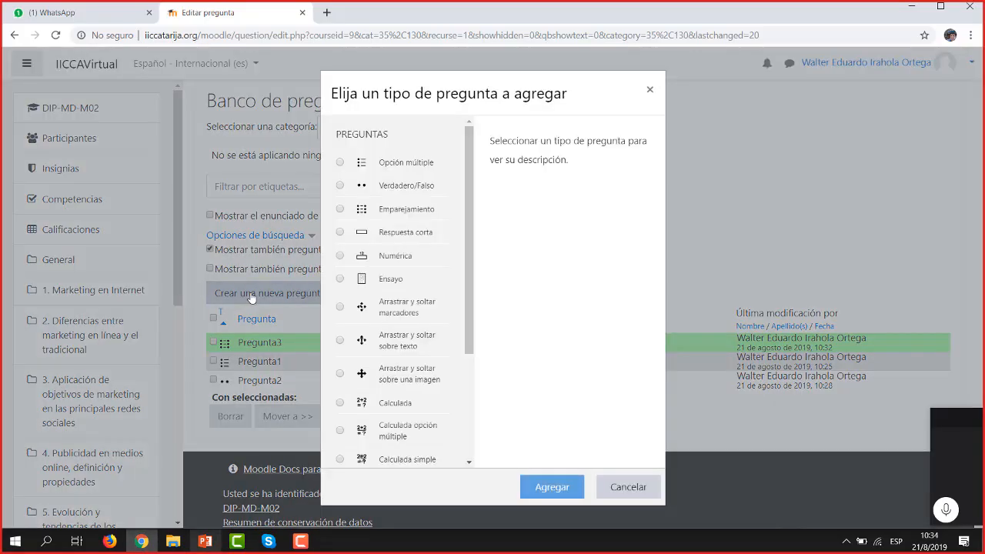
left_click(404, 235)
left_click(553, 490)
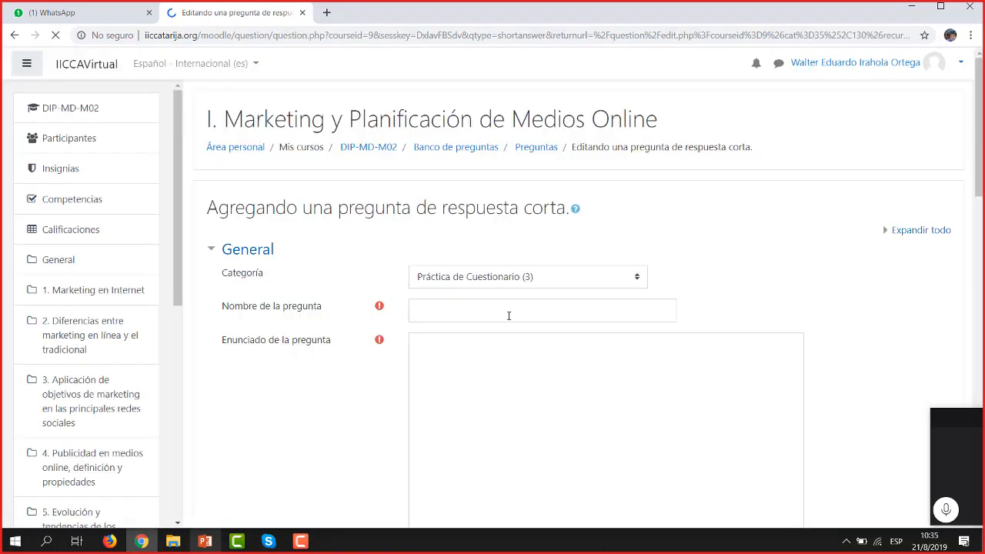
left_click(491, 311)
type("P")
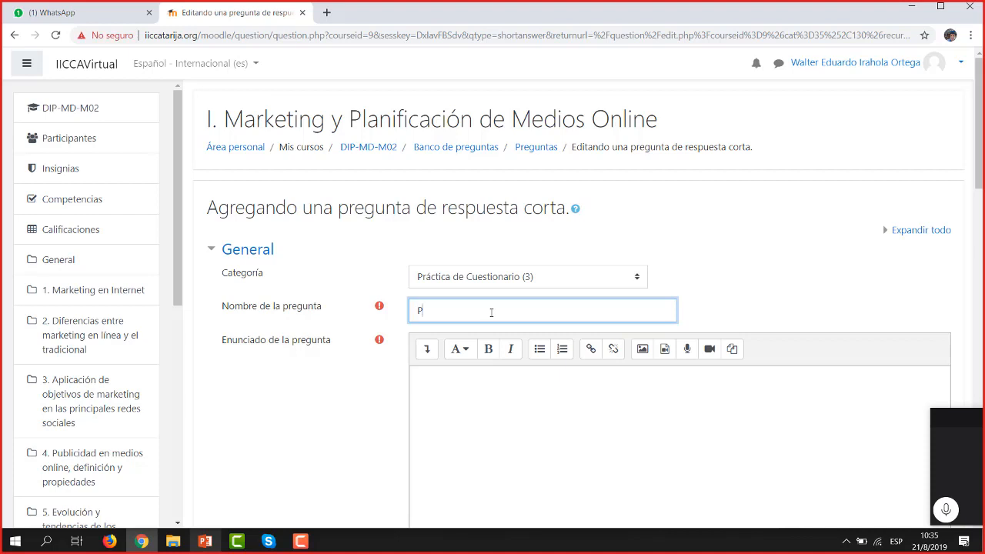
type("regunta4")
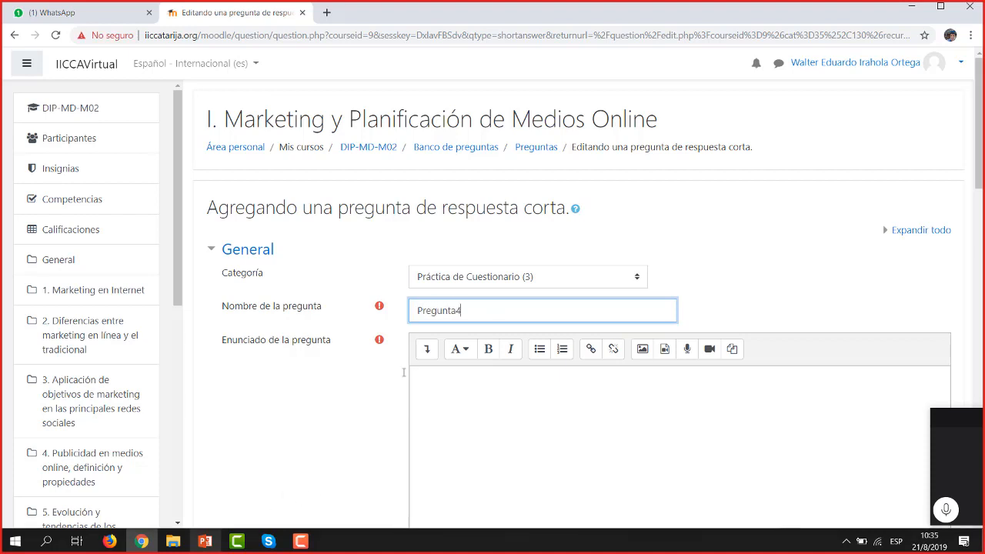
- Copy "Cual es el séptimo mes del año?" from the PowerPoint slide and paste it as the statement of the Moodle question
key("alt+Tab")
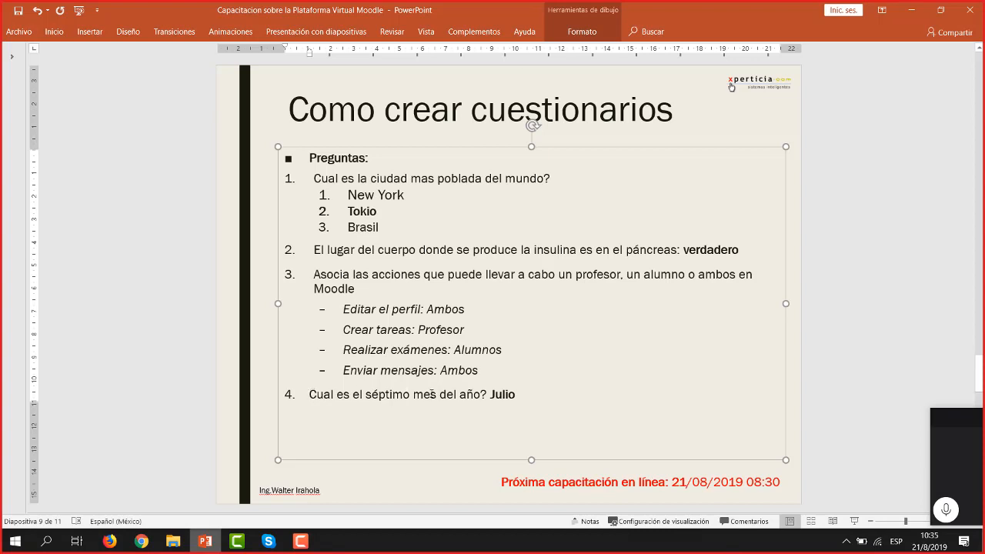
key("shift+Right")
key("ctrl+shift+Right")
key("ctrl+shift+Right")
key("ctrl+shift+Right")
key("ctrl+shift+Right")
key("ctrl+shift+Right")
key("ctrl+shift+Right")
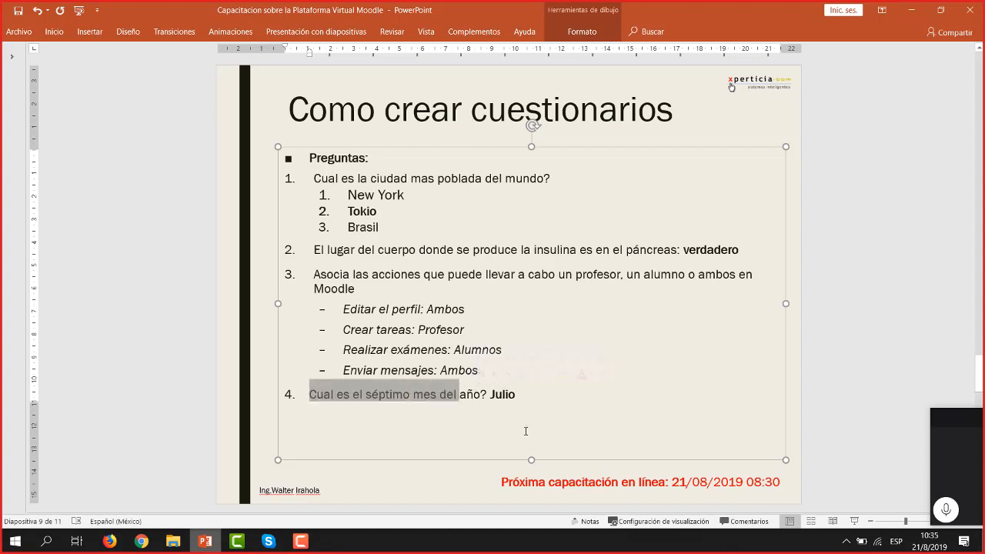
key("ctrl+shift+Right")
key("shift+Right")
key("ctrl+c")
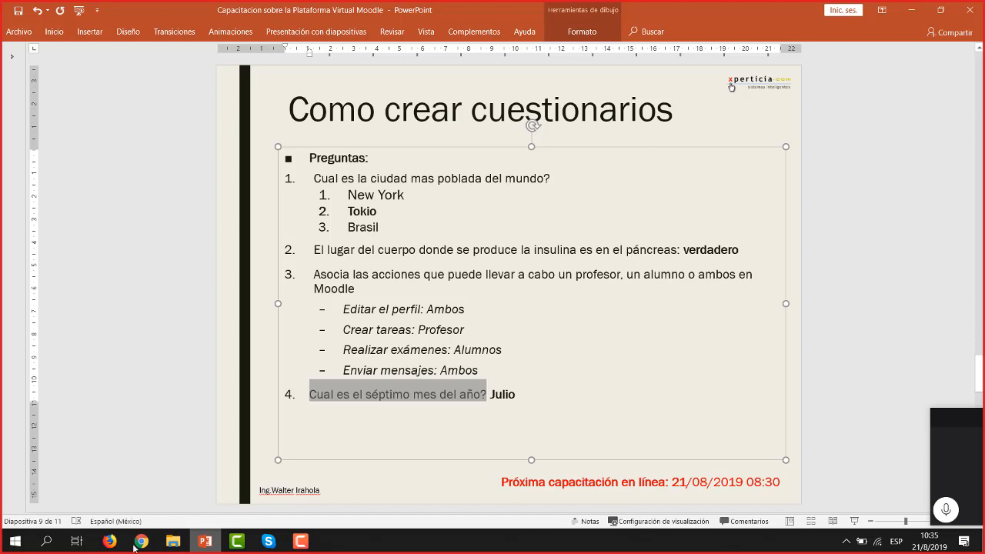
key("alt+Tab")
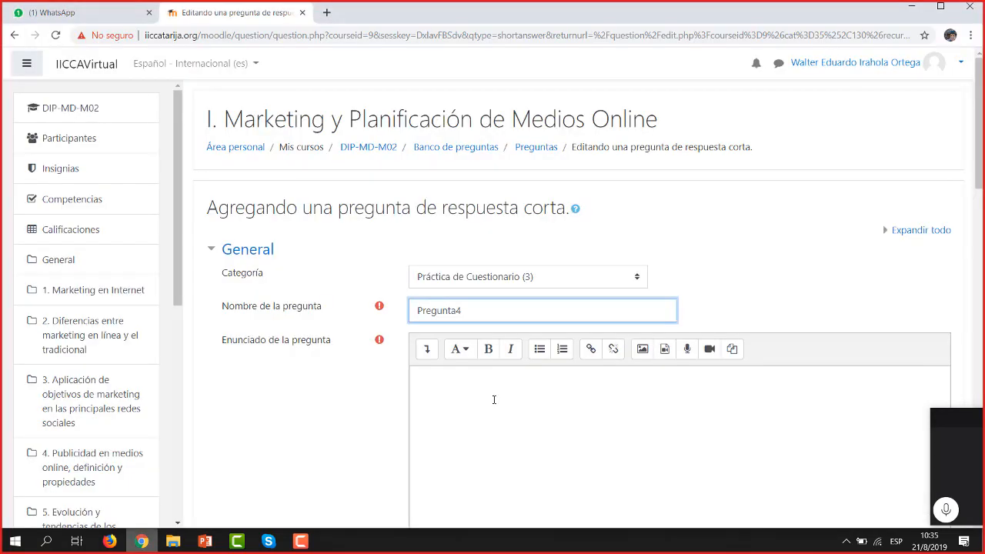
left_click(495, 400)
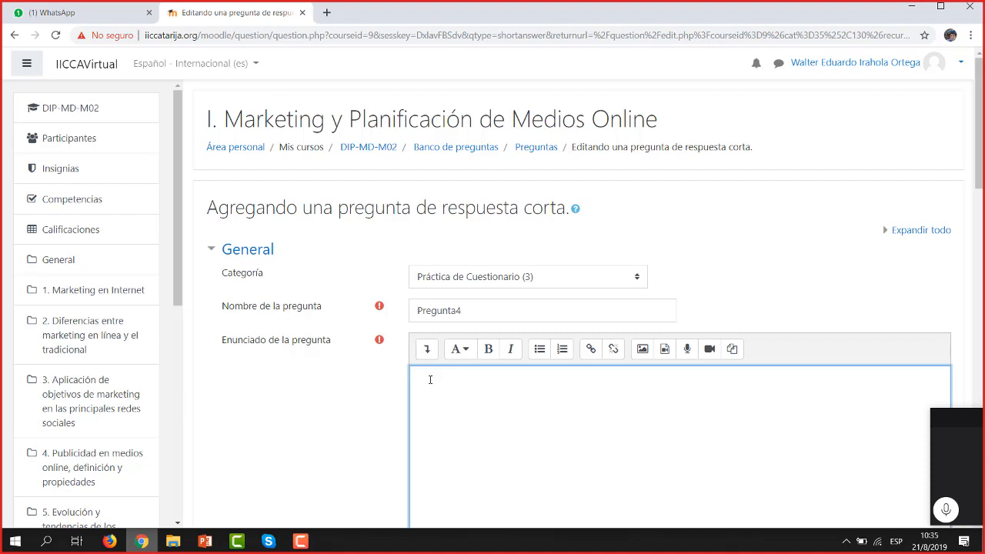
key("ctrl+v")
- Enter "julio" as Respuesta 1 with the case setting "Igual mayúsculas que minúsculas"
scroll(982, 185, "down", 2)
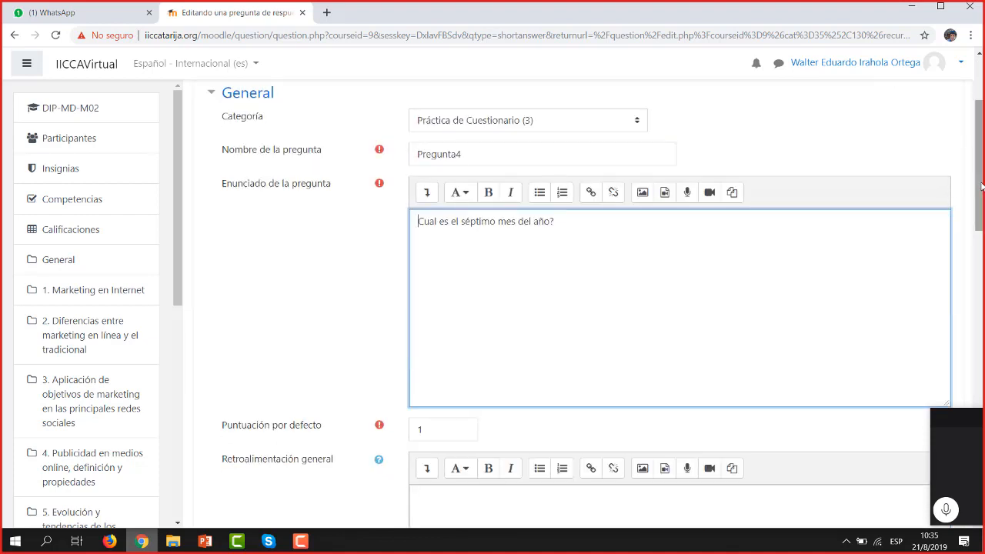
left_click_drag(982, 183, 982, 343)
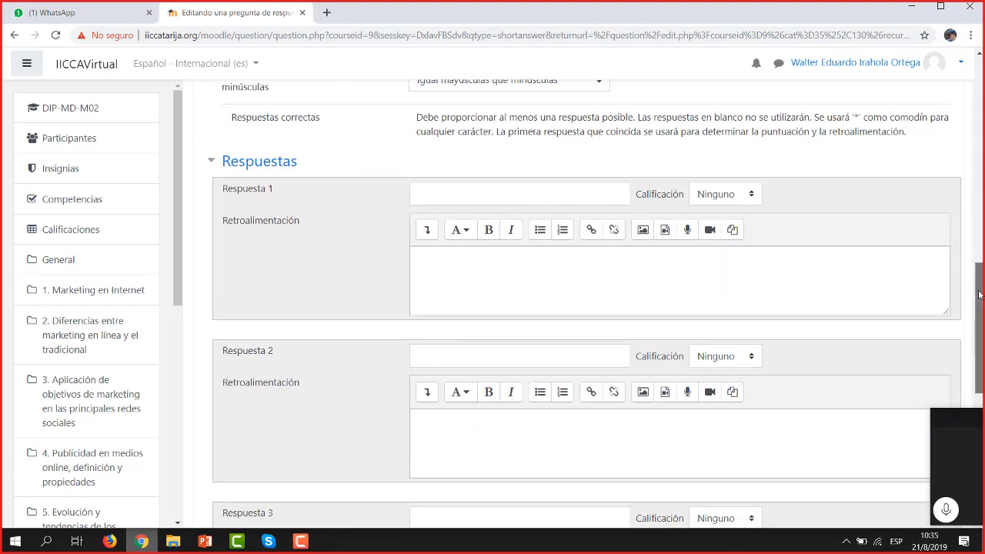
left_click_drag(980, 297, 979, 245)
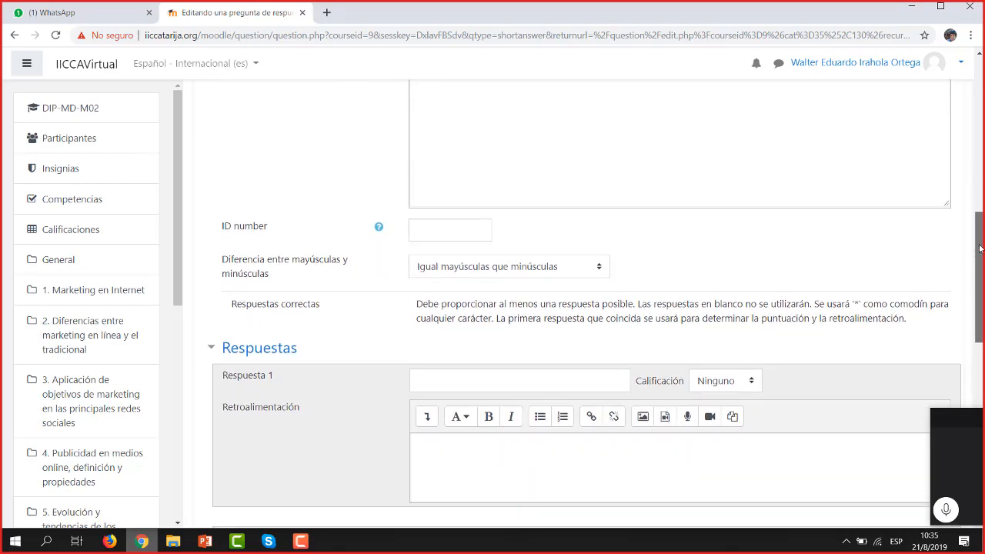
left_click(499, 372)
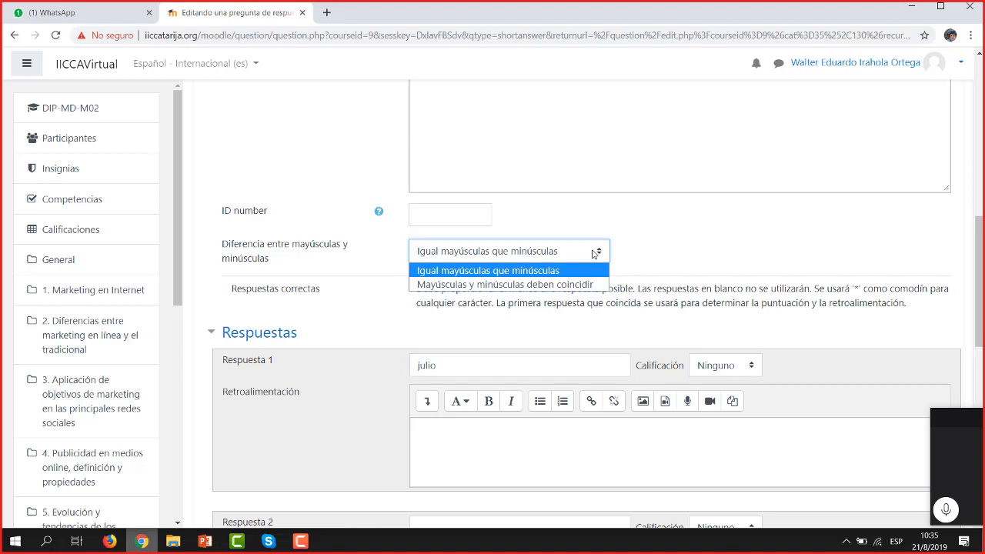
left_click(541, 270)
- Change Respuesta 1 to "Julio" and set the case handling to "Mayúsculas y minúsculas deben coincidir"
left_click(450, 368)
key("Left")
key("Left")
key("Left")
key("Left")
key("Left")
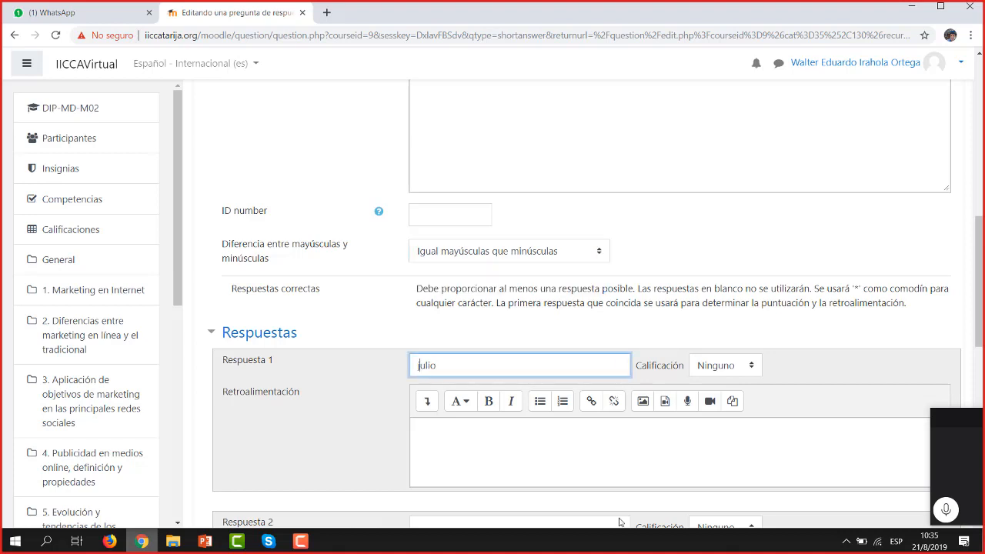
key("Delete")
type("J")
left_click(563, 254)
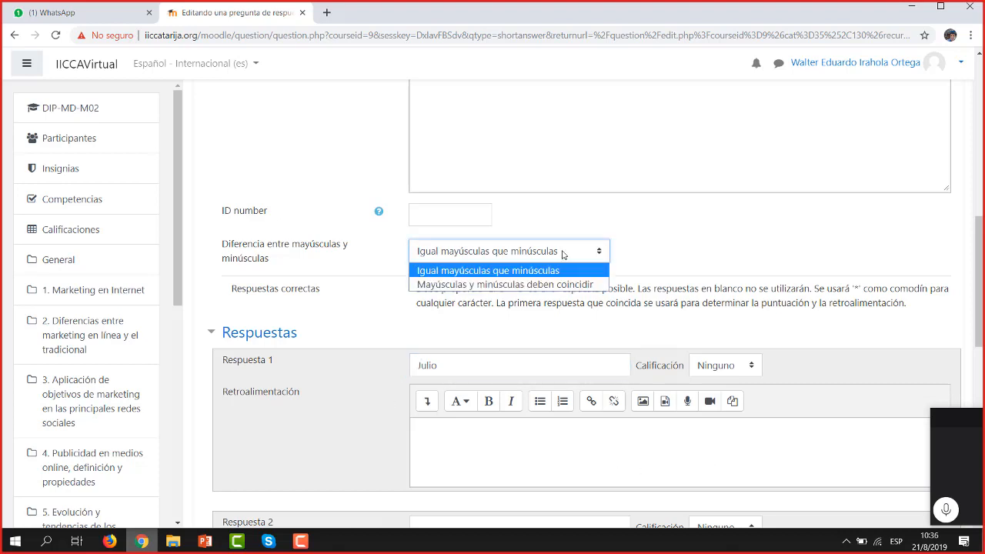
left_click(483, 285)
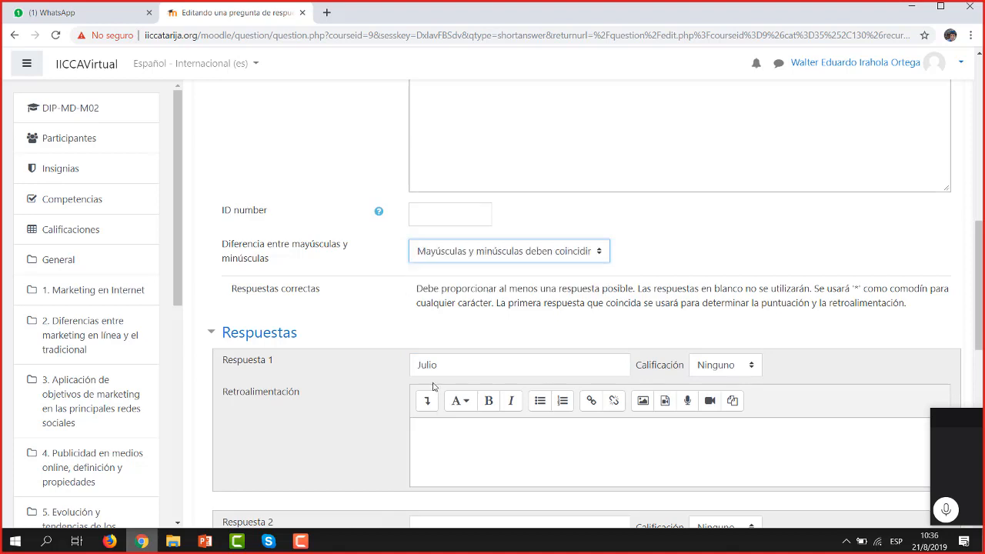
- Replace Respuesta 1 with "JULIO" and set the case handling to "Igual mayúsculas que minúsculas"
left_click(462, 365)
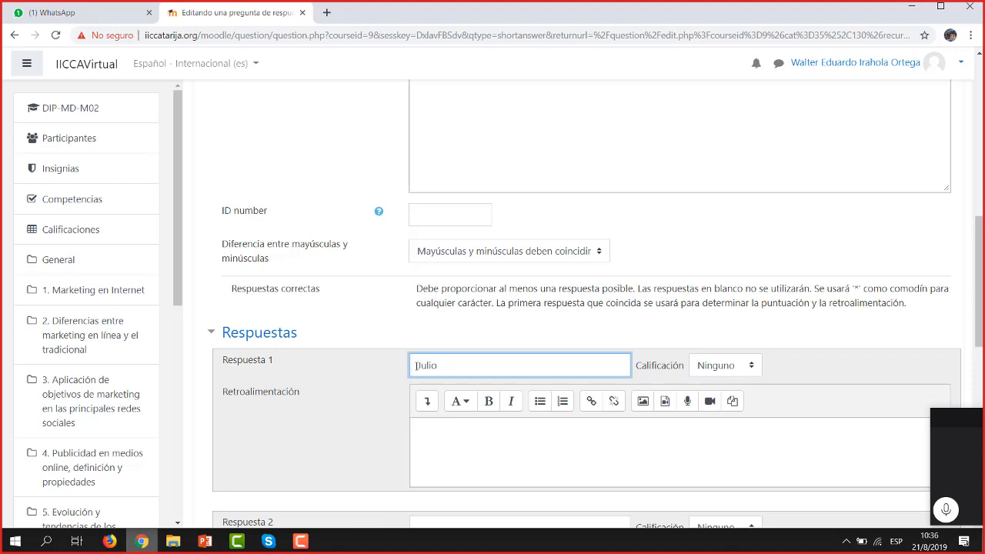
left_click_drag(474, 366, 303, 376)
type("JULIO")
left_click(568, 253)
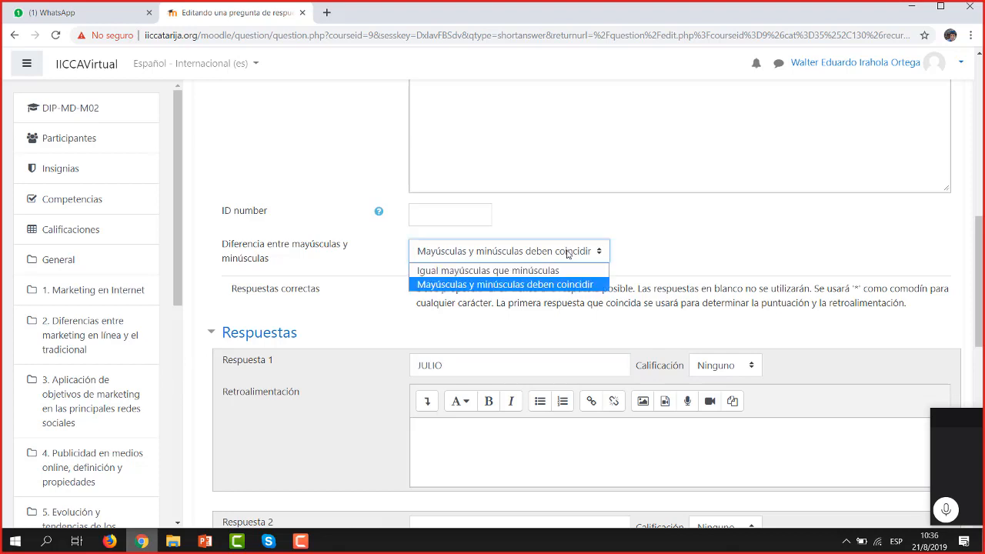
left_click(488, 270)
- Set Respuesta 1 to "Julio" and give it a grade of 100%
double_click(479, 359)
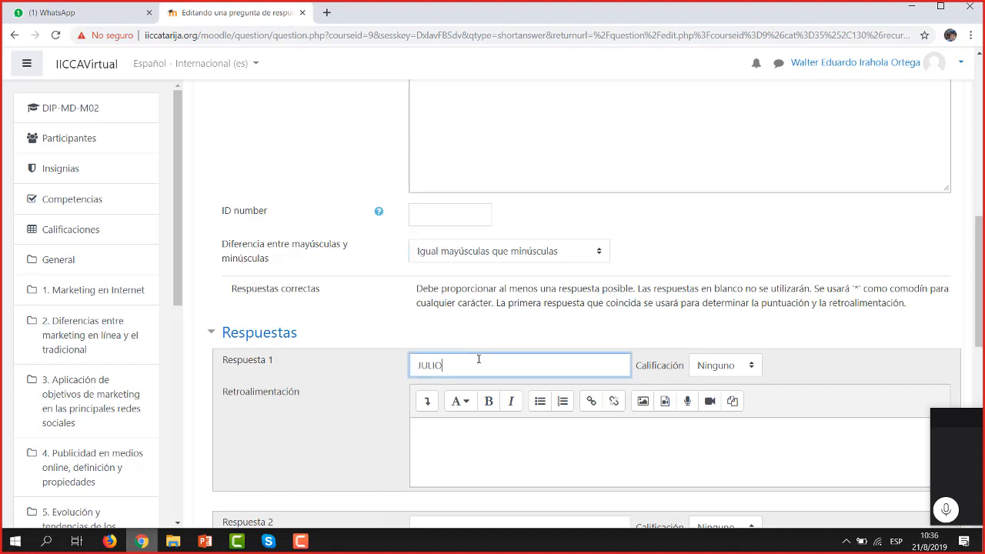
type("JULIO")
key("BackSpace")
key("BackSpace")
key("BackSpace")
key("BackSpace")
key("BackSpace")
type("Julio")
scroll(982, 284, "down", 2)
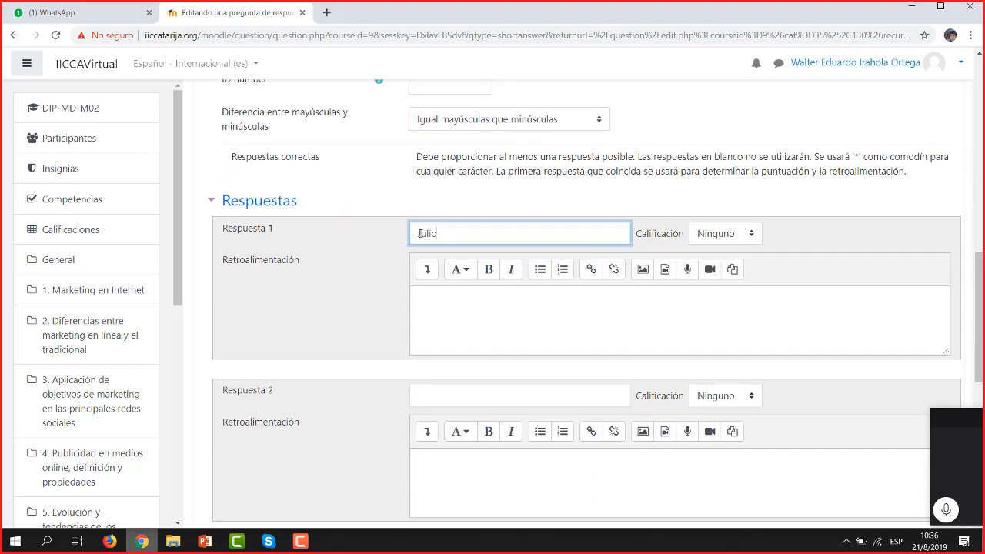
left_click(720, 234)
left_click(708, 267)
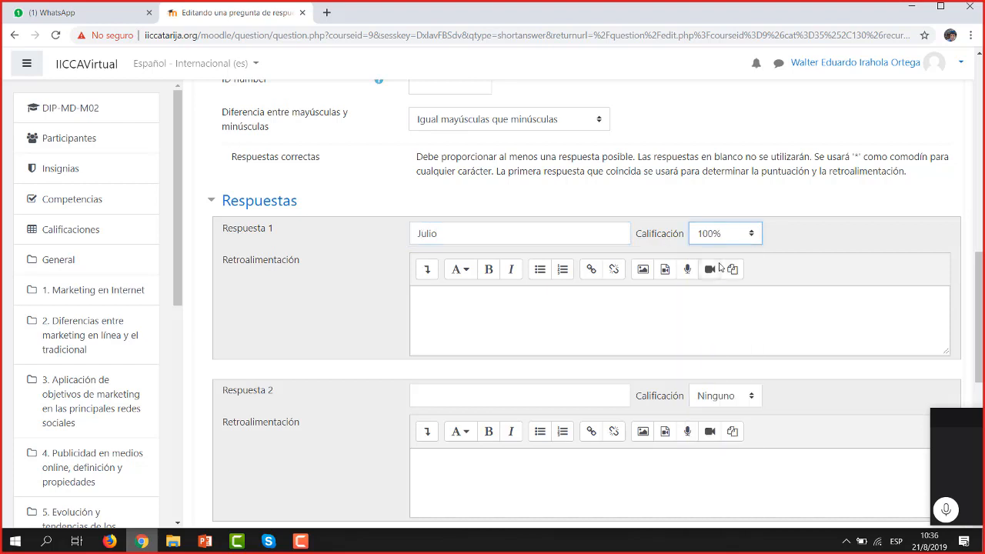
- Enter "julio" as Respuesta 2 and give it a grade of 80%
left_click(476, 394)
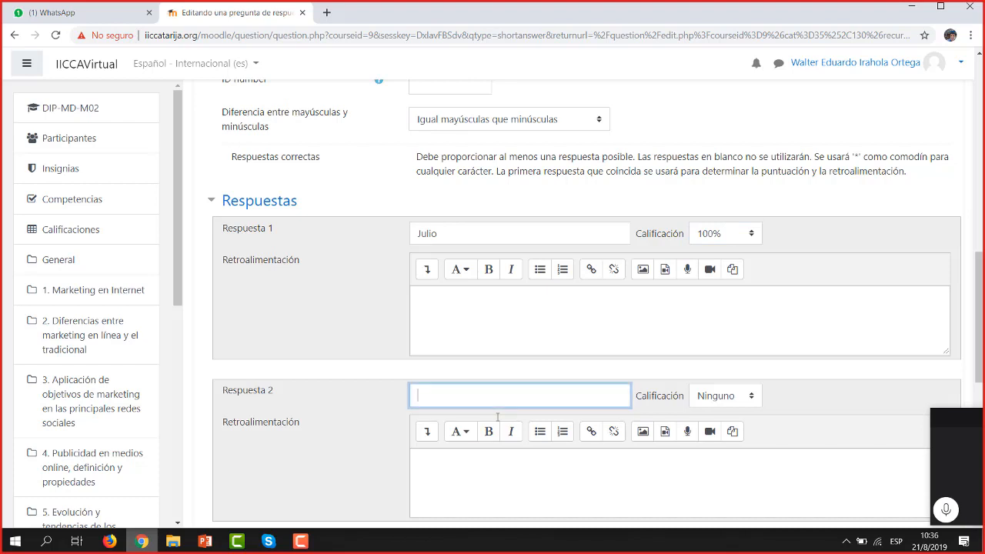
type("julio")
left_click(726, 395)
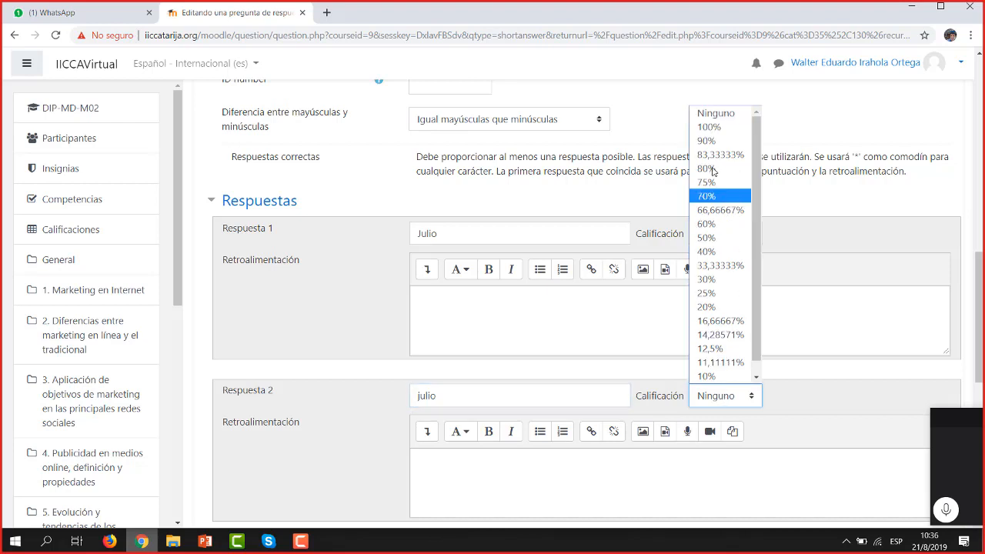
left_click(713, 170)
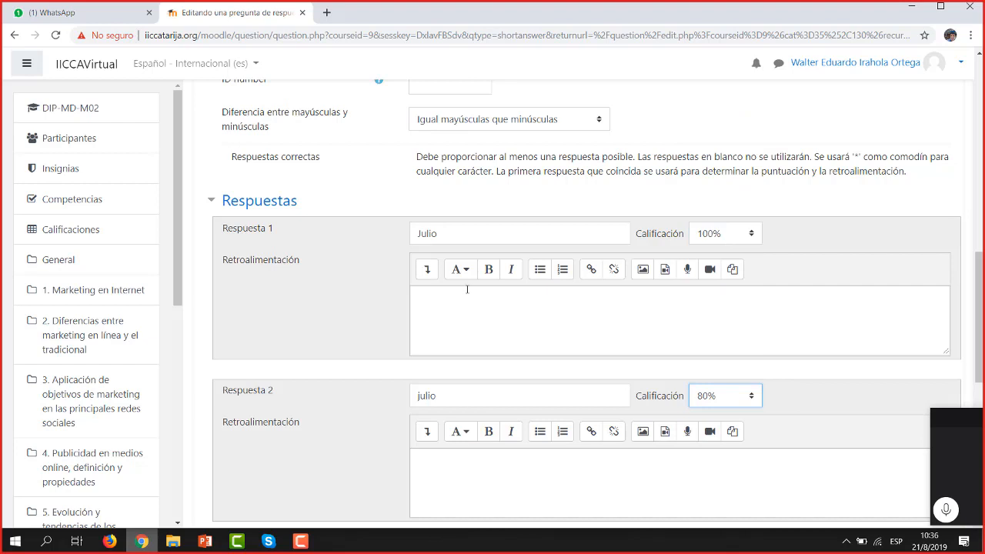
- Review both answers with their grades, and the name and statement of the short-answer question
double_click(424, 235)
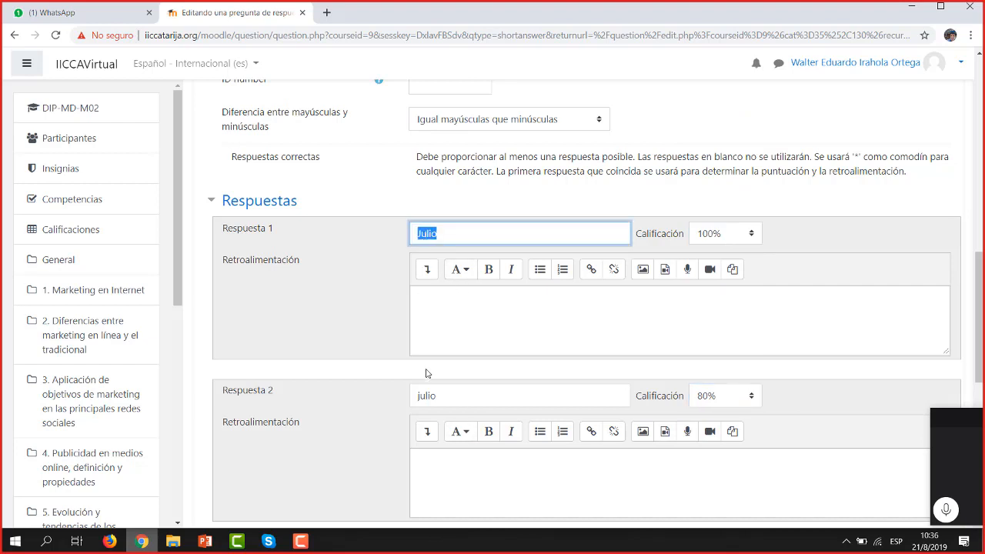
left_click(426, 394)
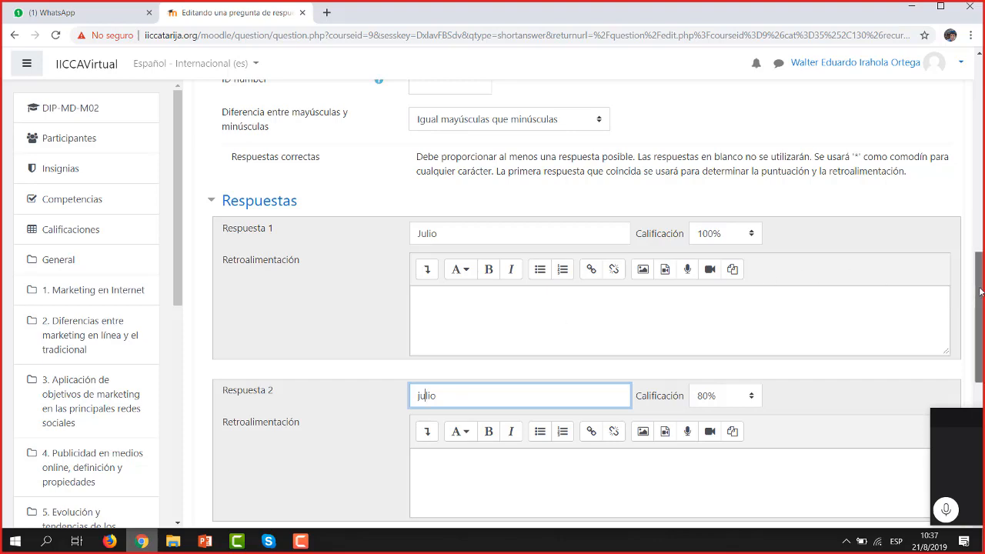
mouse_move(980, 291)
left_mouse_down()
mouse_move(980, 354)
mouse_move(977, 250)
mouse_move(976, 291)
left_mouse_up()
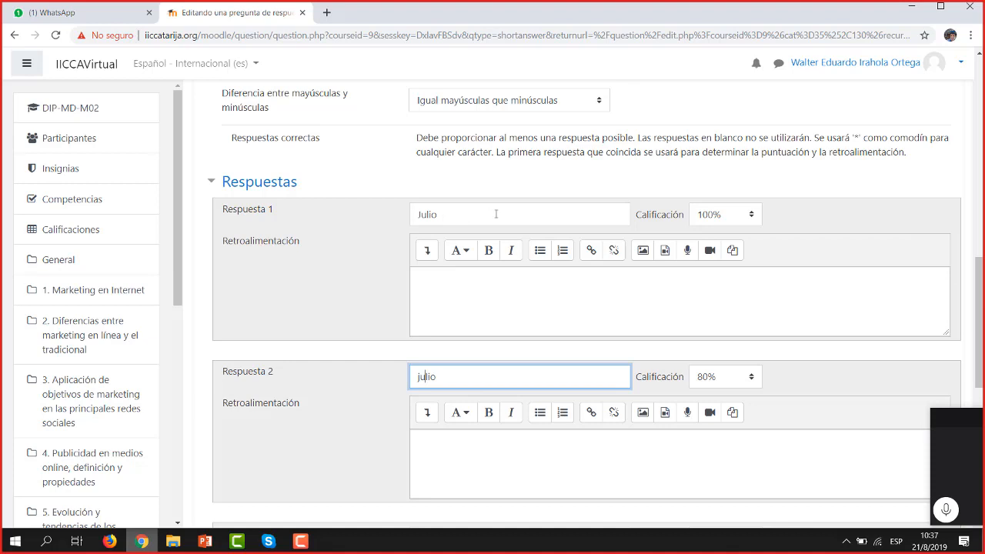
left_click(723, 219)
left_click(818, 218)
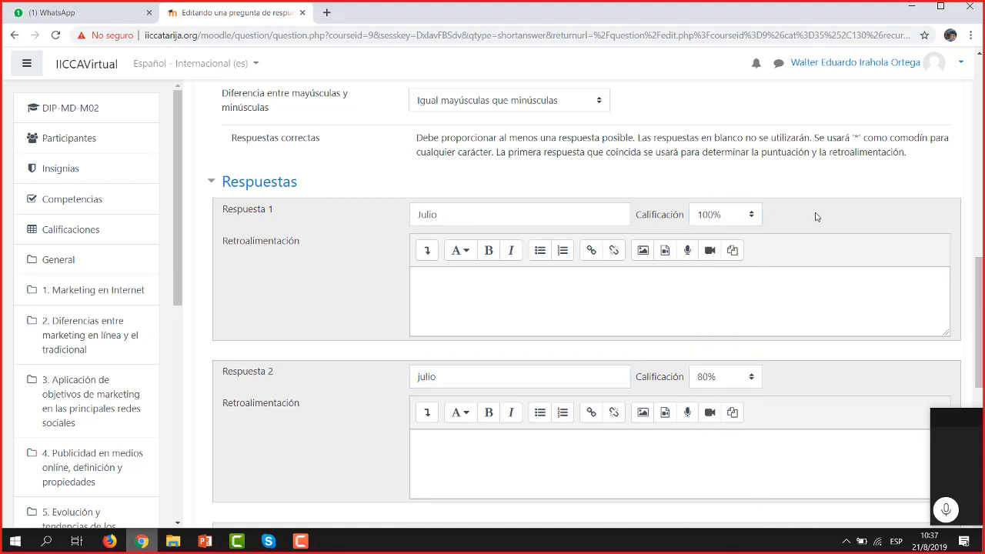
left_click_drag(977, 320, 974, 127)
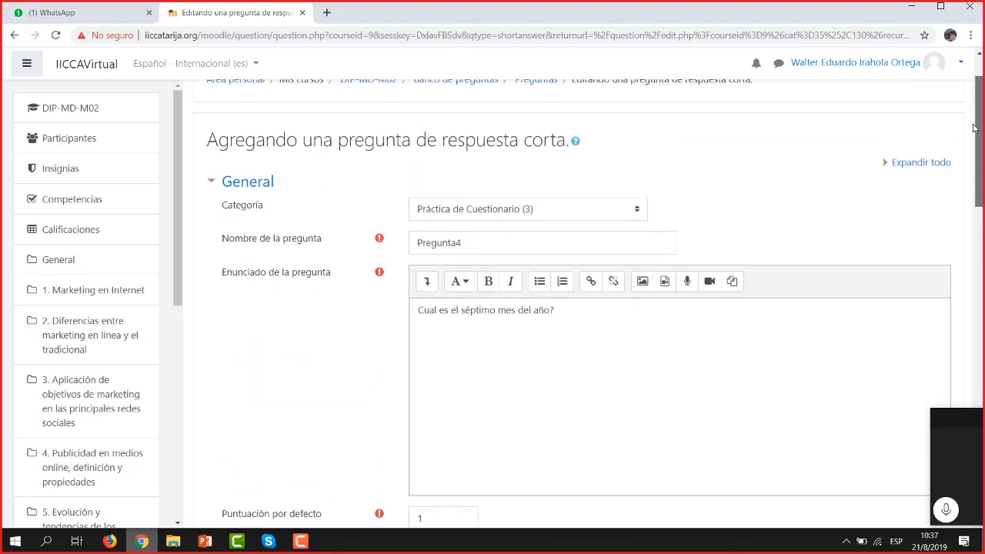
left_click(435, 242)
left_click(533, 336)
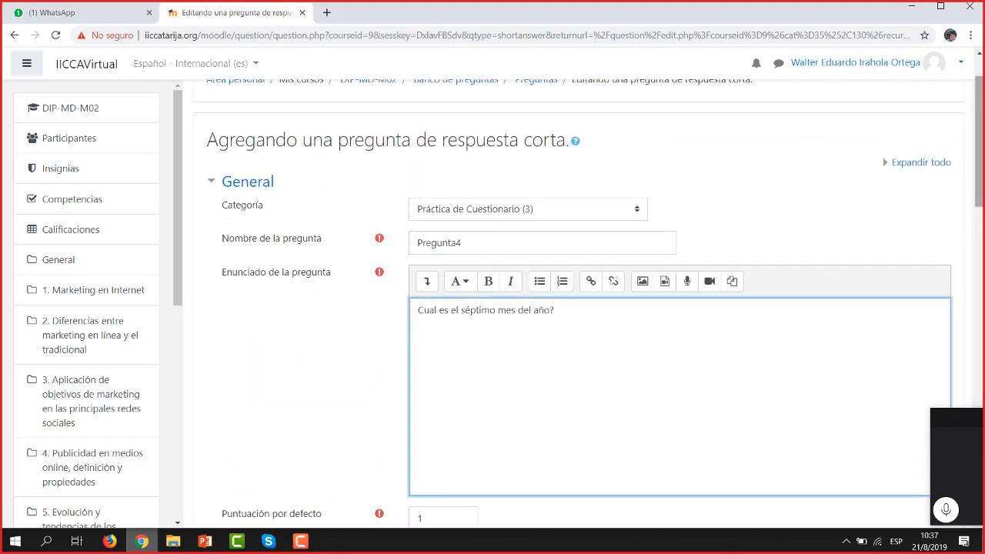
- Check the answers and grades of the short-answer question Pregunta4 and save it to the question bank
left_click_drag(983, 117, 982, 259)
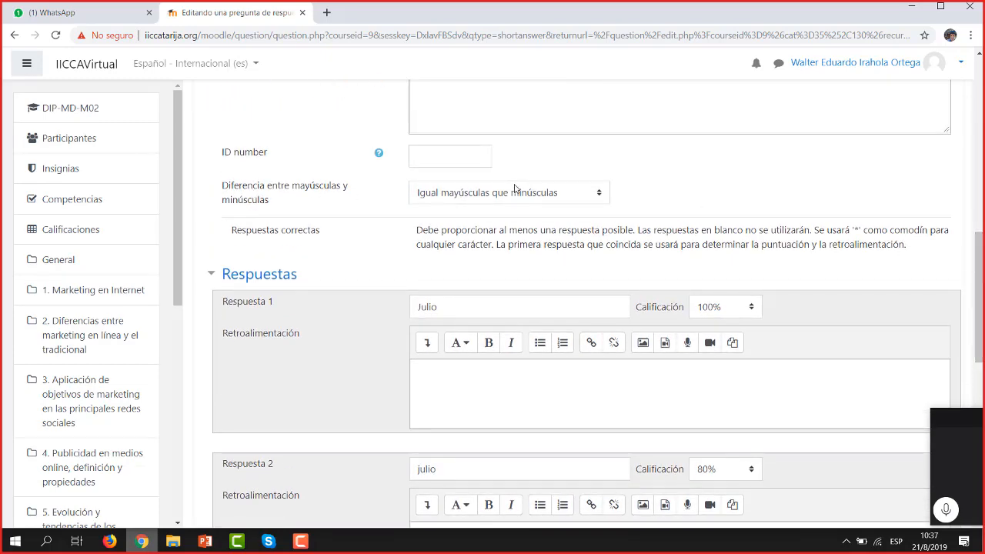
left_click_drag(981, 265, 982, 323)
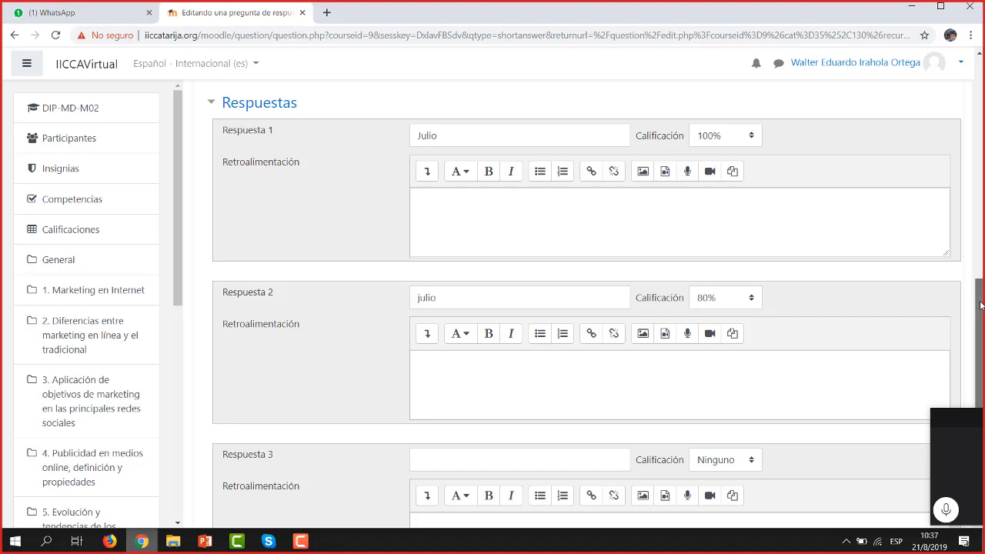
left_click_drag(981, 305, 981, 396)
left_click(456, 375)
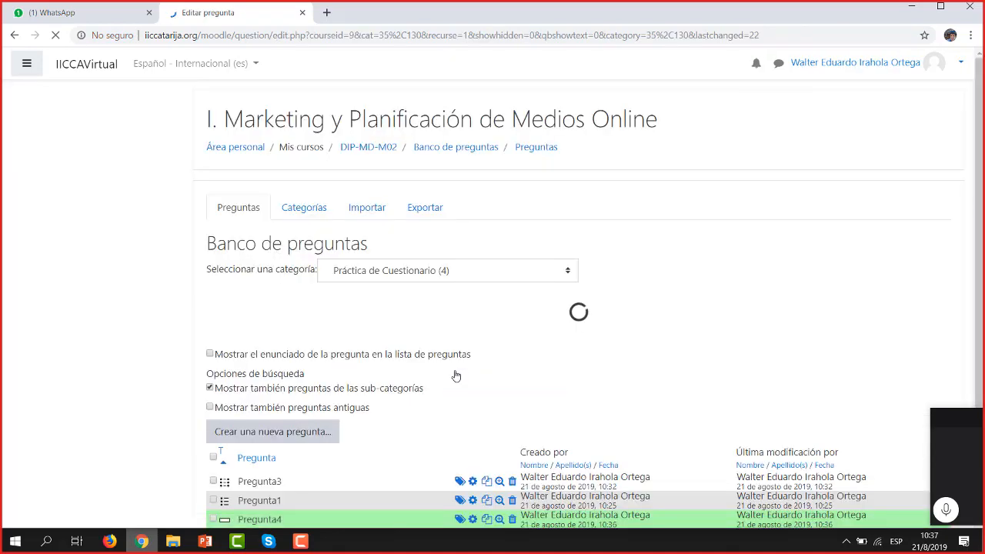
- Preview Pregunta4, enter "agosto" as a trial answer, and close the preview
left_click_drag(981, 281, 981, 410)
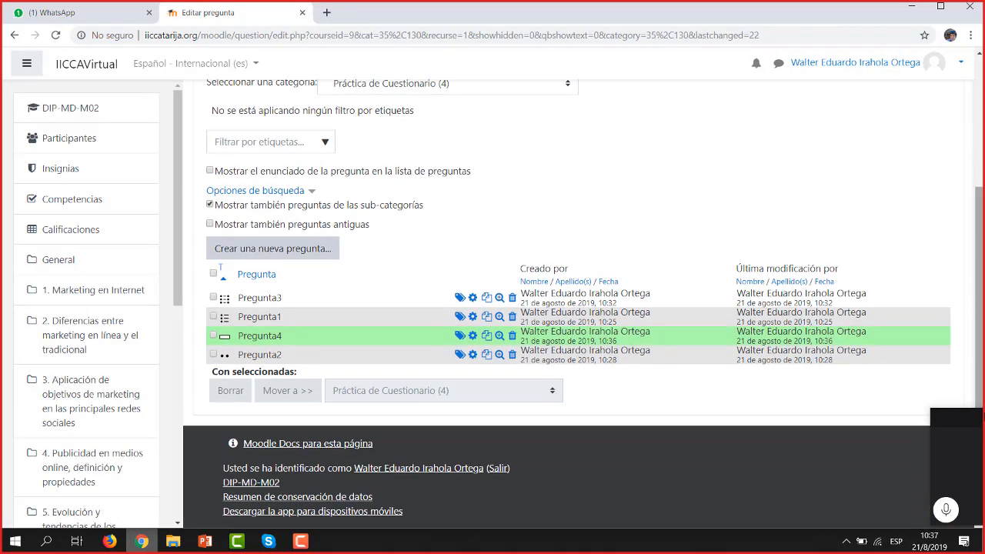
left_click(500, 337)
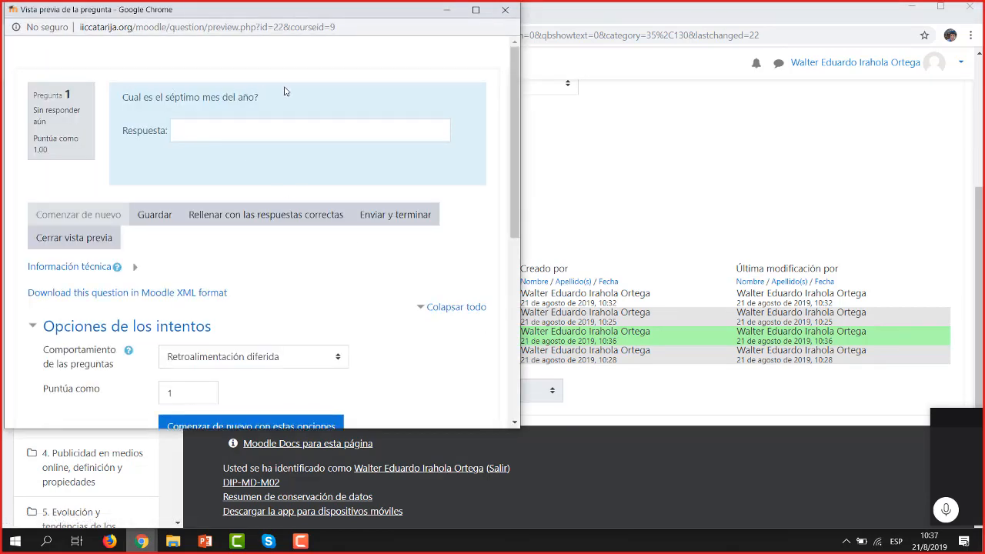
left_click(238, 130)
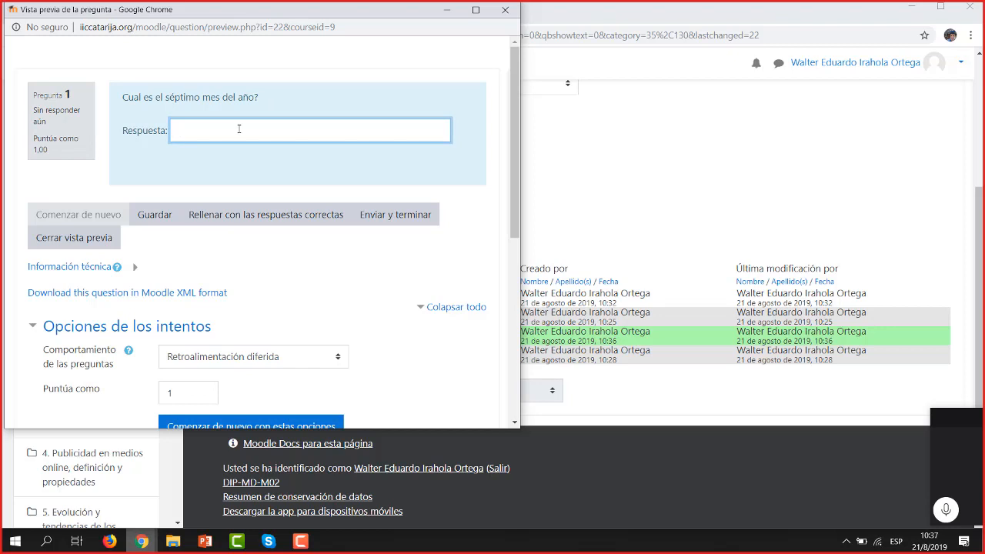
type("agosto")
left_click(507, 11)
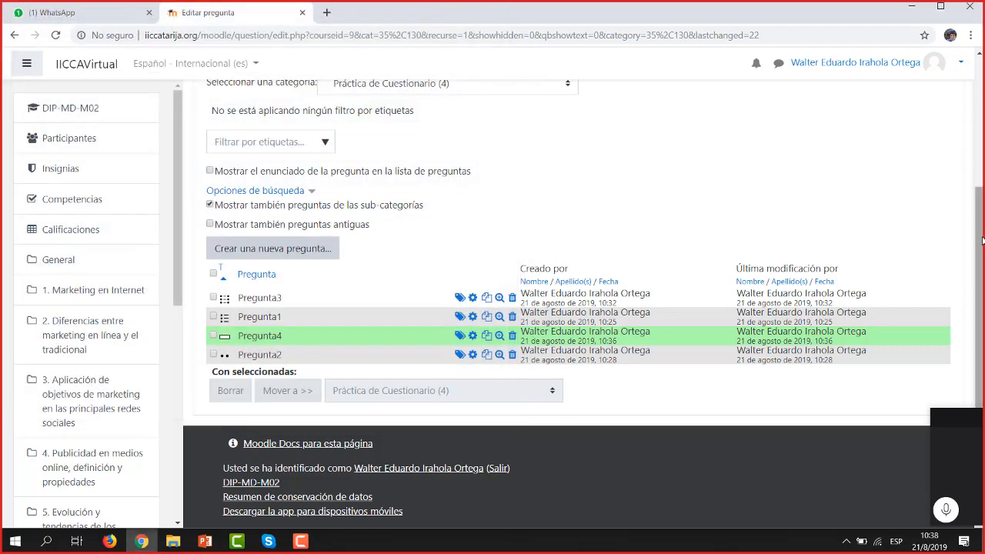
- Start creating another question in the Práctica de Cuestionario category and choose the type "Opción múltiple"
left_click_drag(982, 240, 972, 146)
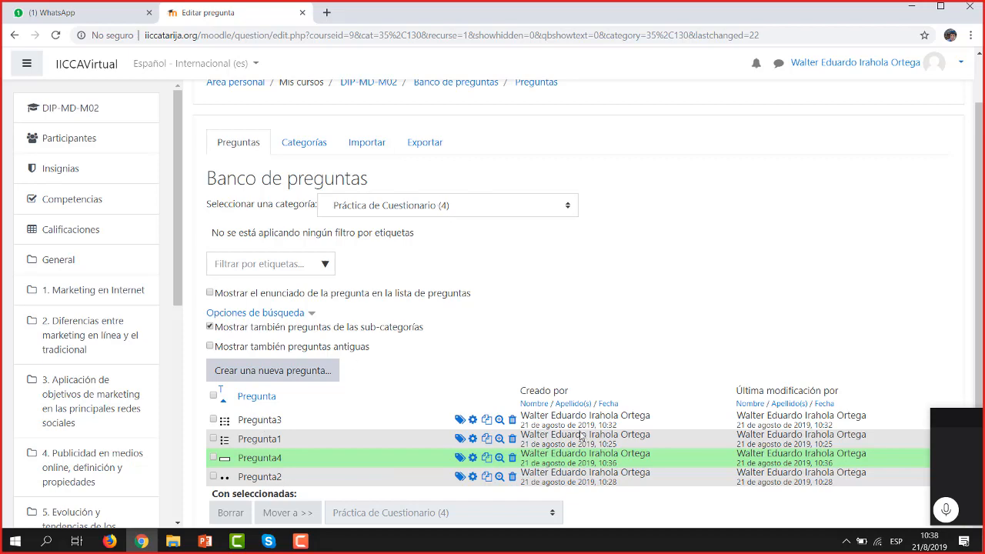
left_click_drag(980, 240, 980, 243)
scroll(339, 309, "down", 3)
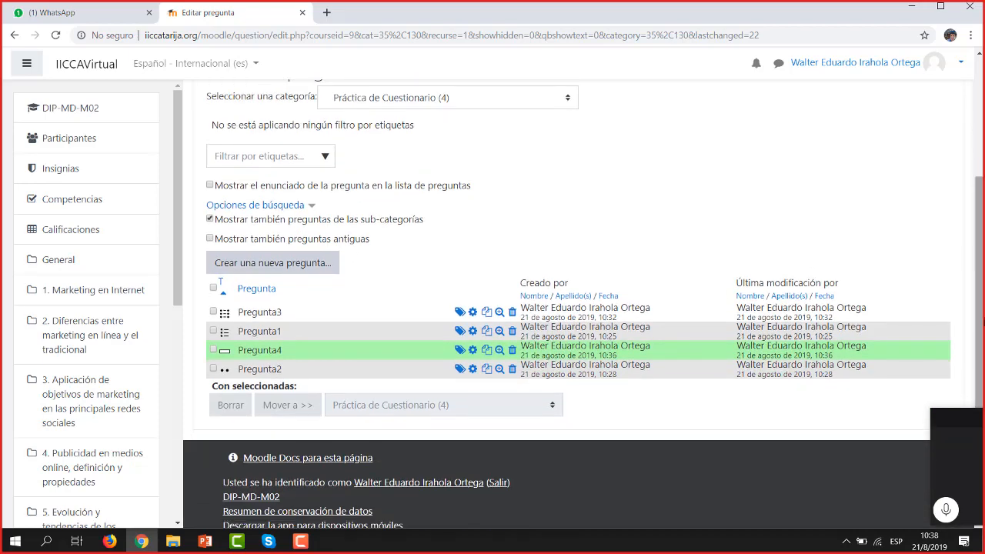
left_click(278, 264)
left_click(378, 165)
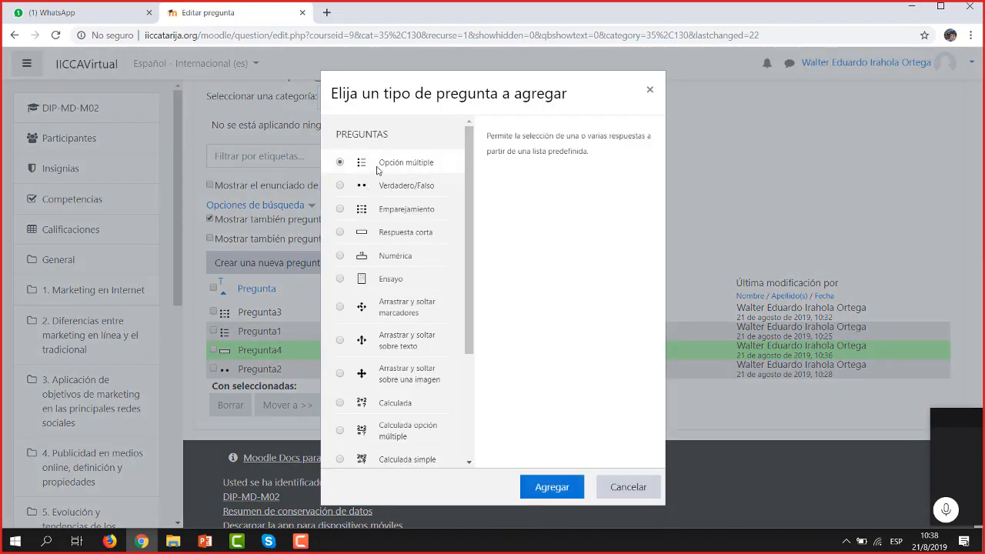
- View the descriptions of the Verdadero/Falso, Emparejamiento and Respuesta corta question types, and close the chooser without adding a question
left_click(377, 185)
left_click(382, 210)
left_click(385, 233)
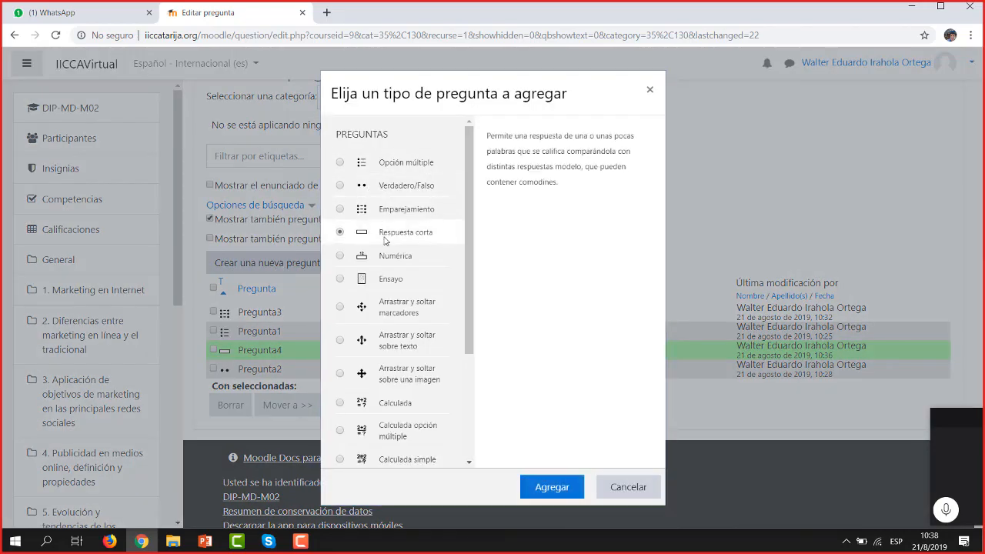
left_click(626, 491)
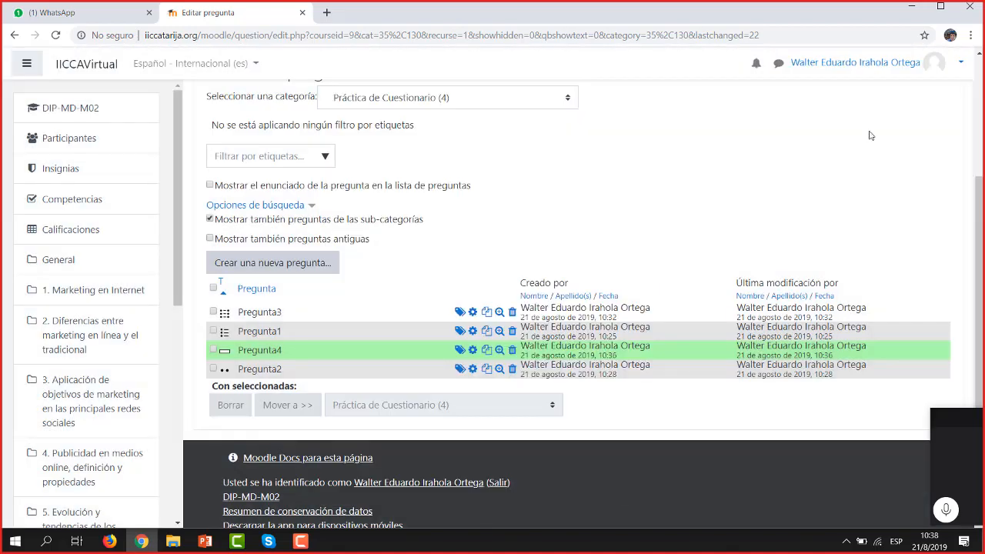
- Inspect the incorrect-attempt penalty options under Múltiples intentos in the matching question Pregunta3, and leave the question without saving
scroll(977, 169, "up", 1)
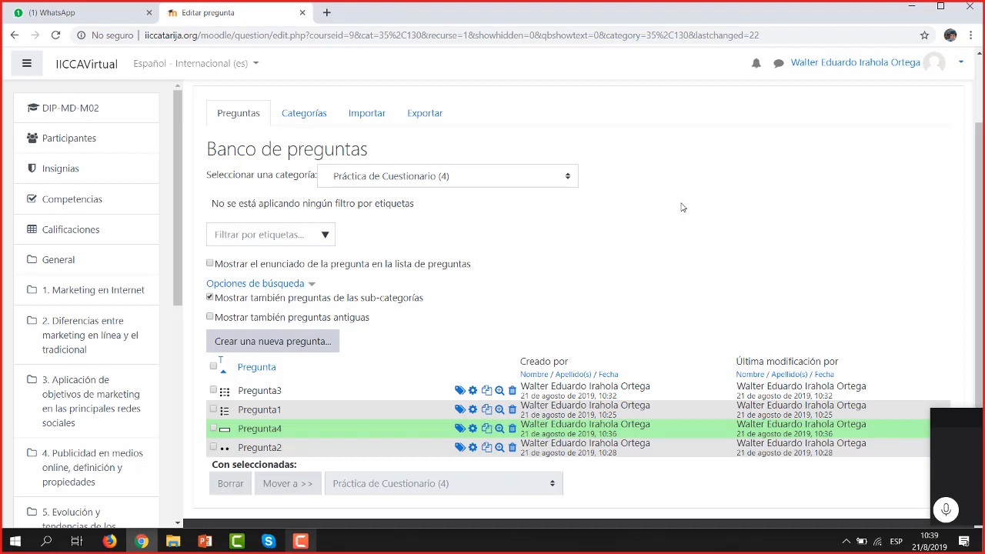
left_click(472, 390)
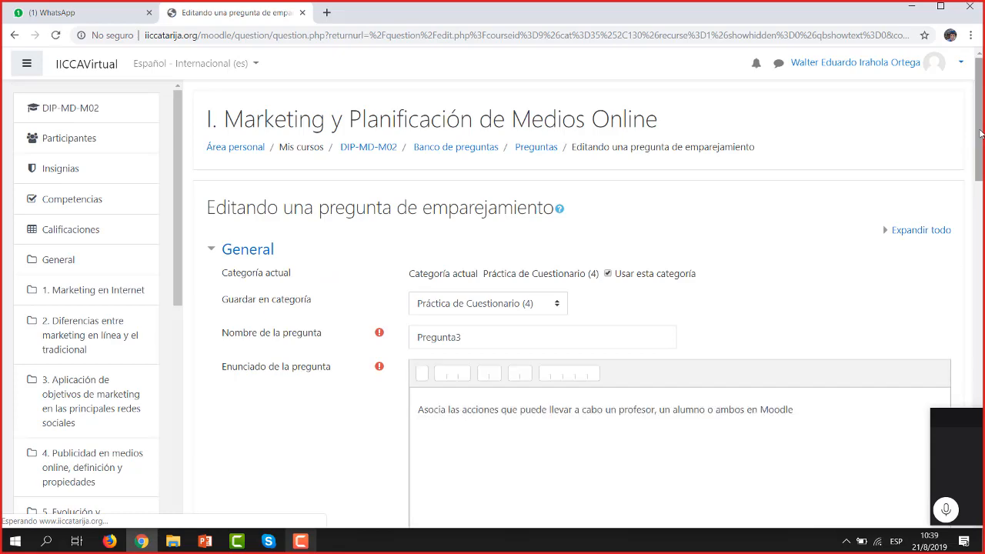
left_click_drag(981, 134, 981, 261)
scroll(430, 337, "down", 15)
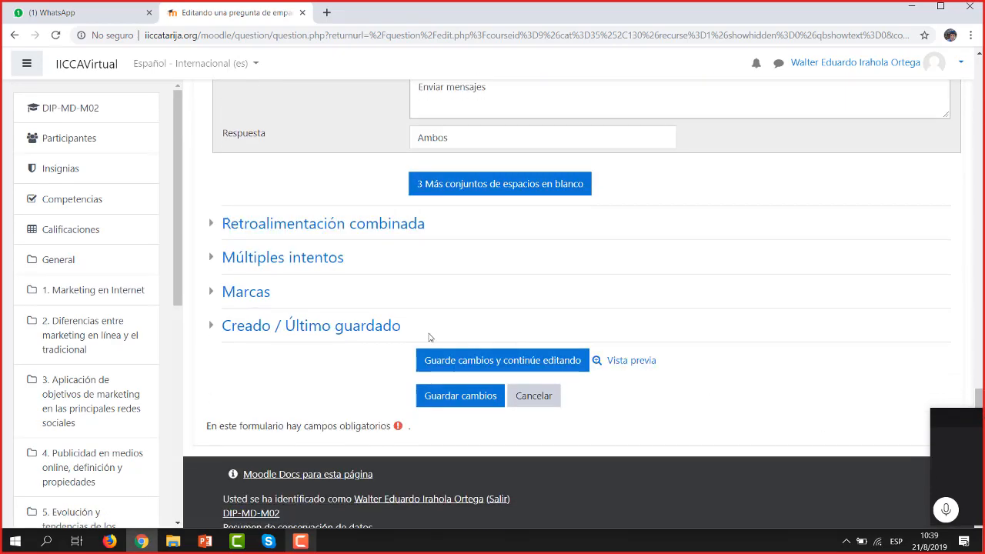
left_click(291, 260)
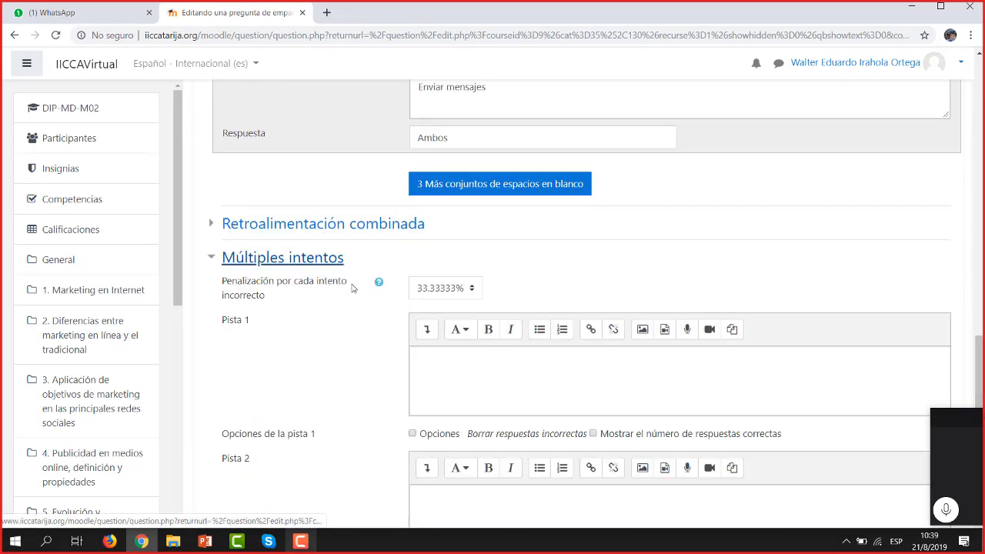
left_click(454, 291)
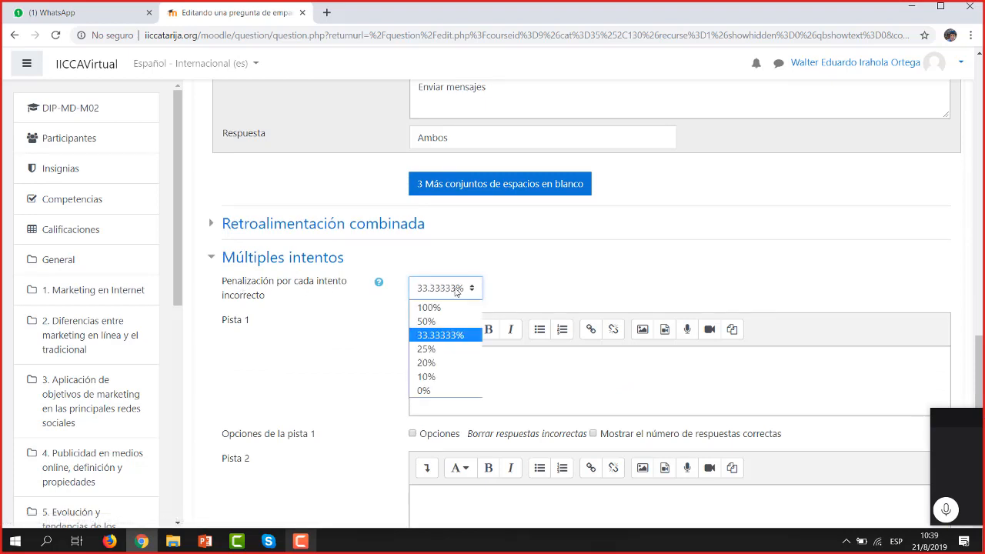
left_click(537, 283)
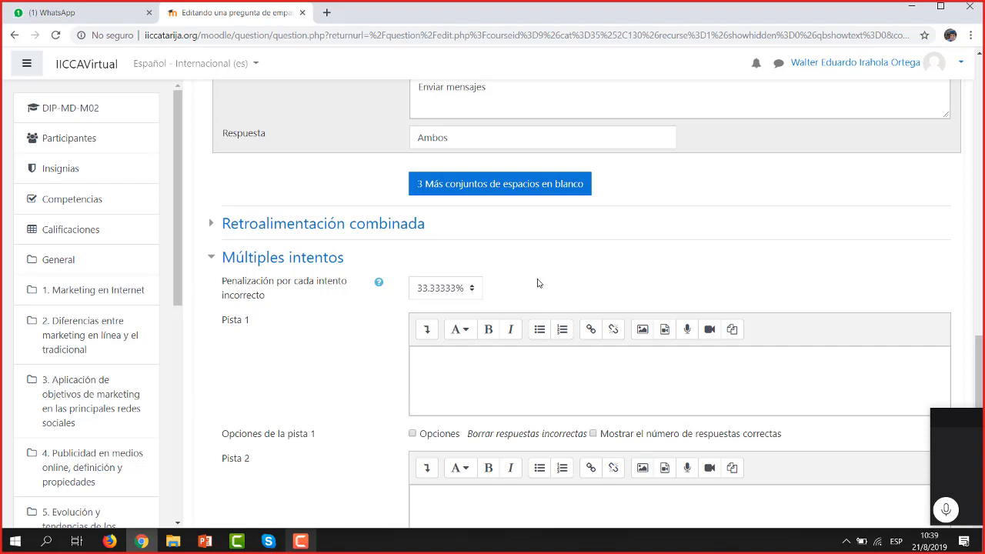
left_click(331, 258)
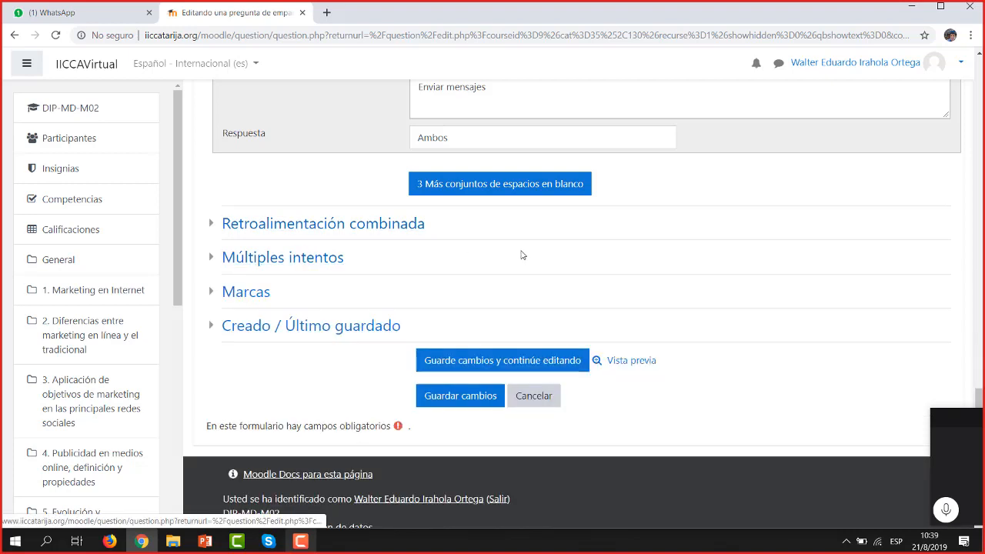
left_click(542, 399)
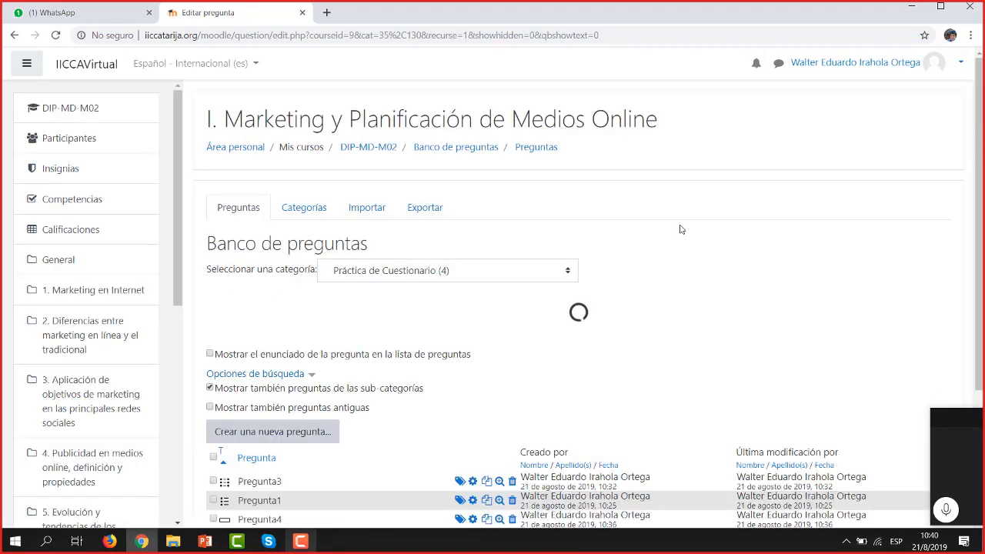
- Switch to PowerPoint and shrink the "Ejemplo de emparejamiento" picture on slide 8, placing it beside the Emparejamiento list item
left_click_drag(982, 154, 982, 194)
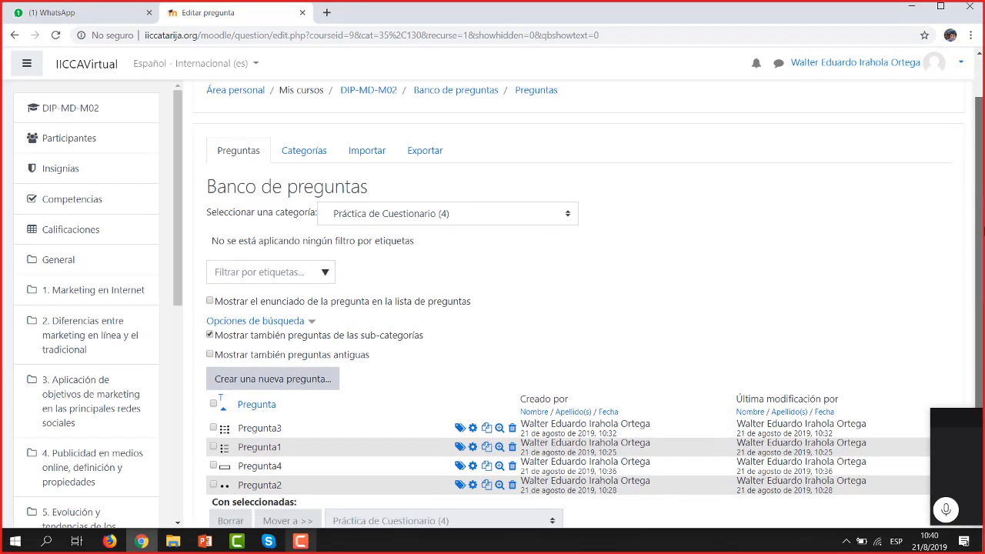
left_click_drag(982, 229, 983, 222)
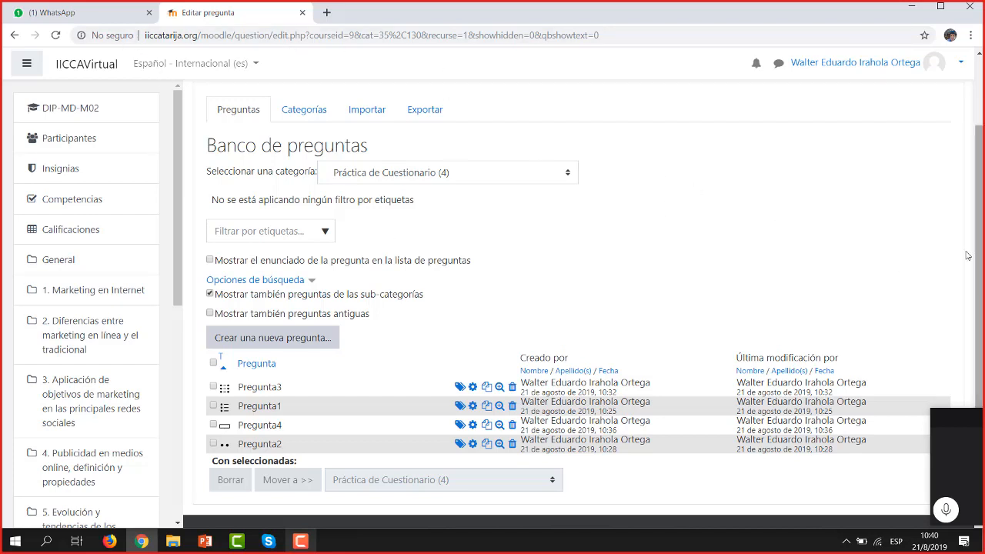
left_click(205, 542)
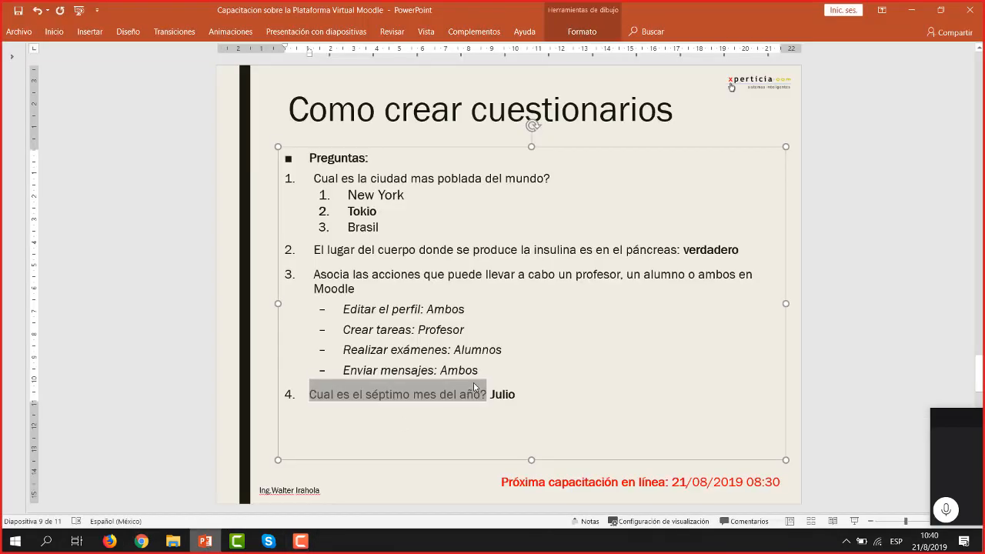
scroll(475, 387, "up", 1)
left_click(282, 260)
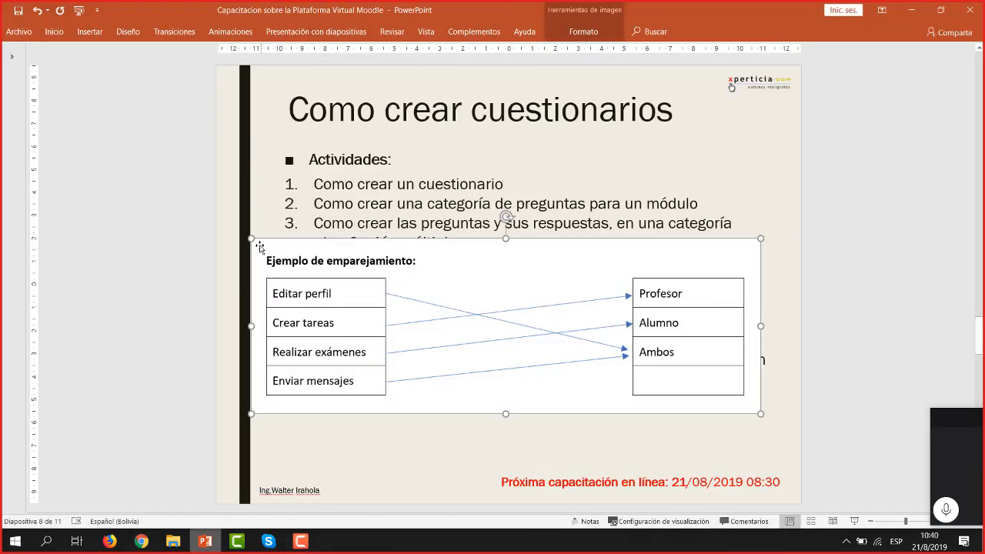
left_click_drag(251, 240, 597, 358)
left_click_drag(654, 378, 640, 273)
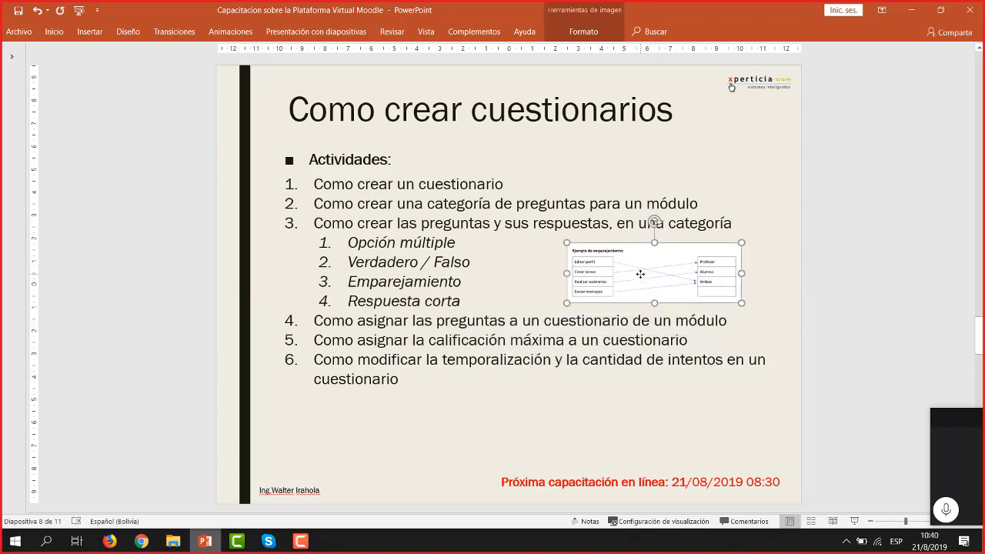
- Switch back to Chrome and preview the short-answer question Pregunta4, closing the preview window when done
left_click(140, 543)
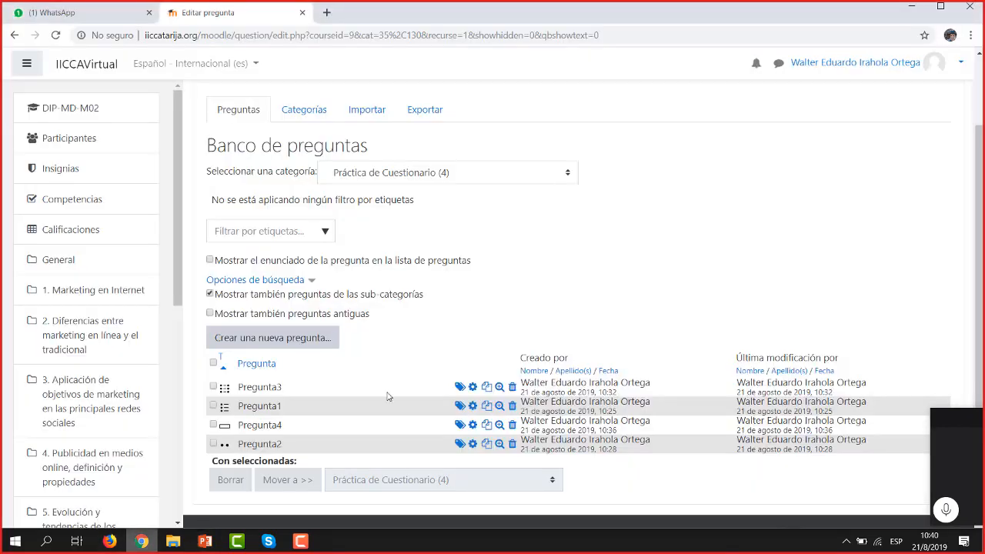
left_click(499, 425)
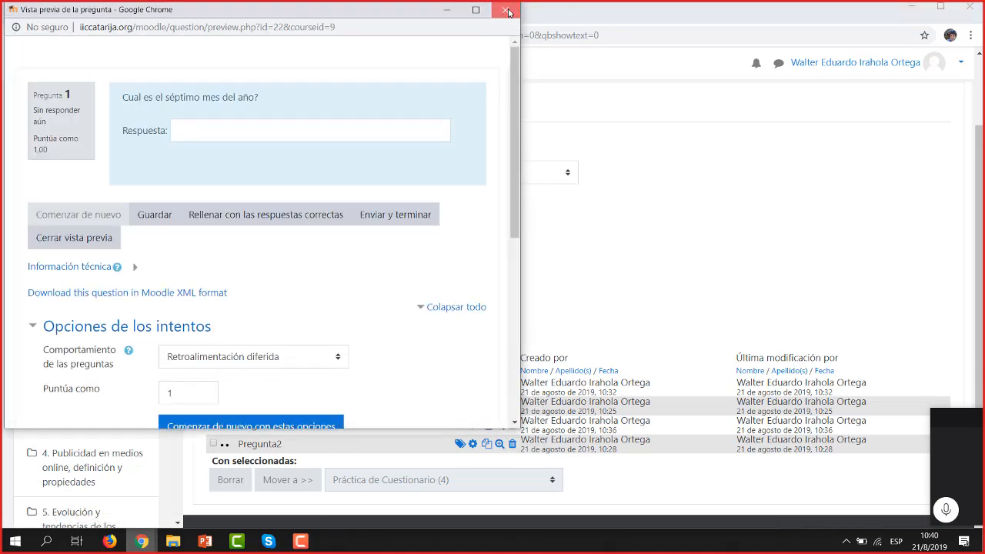
left_click(505, 9)
- Open Pregunta4 for editing and enter "Excelente!" as the feedback for Respuesta 1
left_click(473, 426)
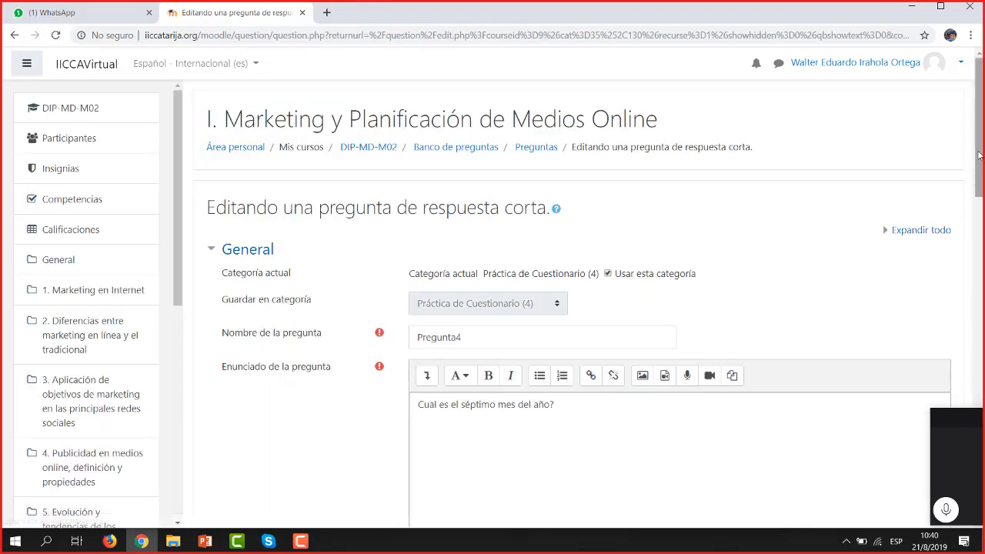
scroll(952, 214, "down", 10)
scroll(870, 363, "down", 5)
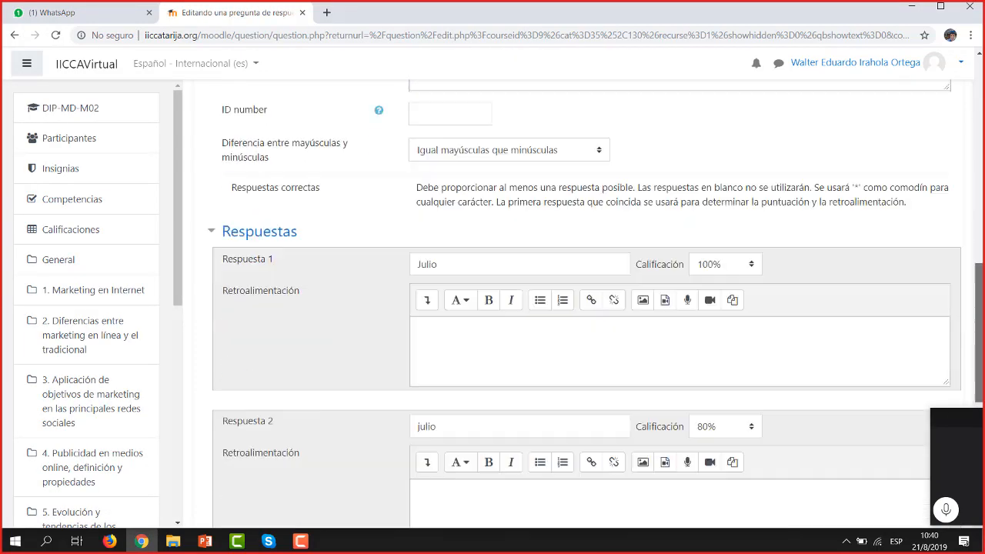
scroll(871, 363, "up", 2)
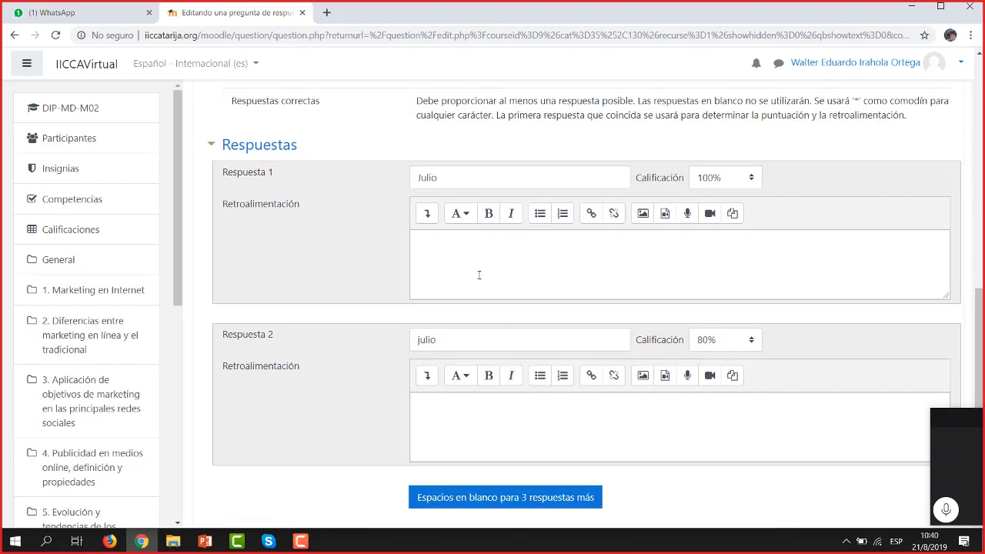
left_click(471, 262)
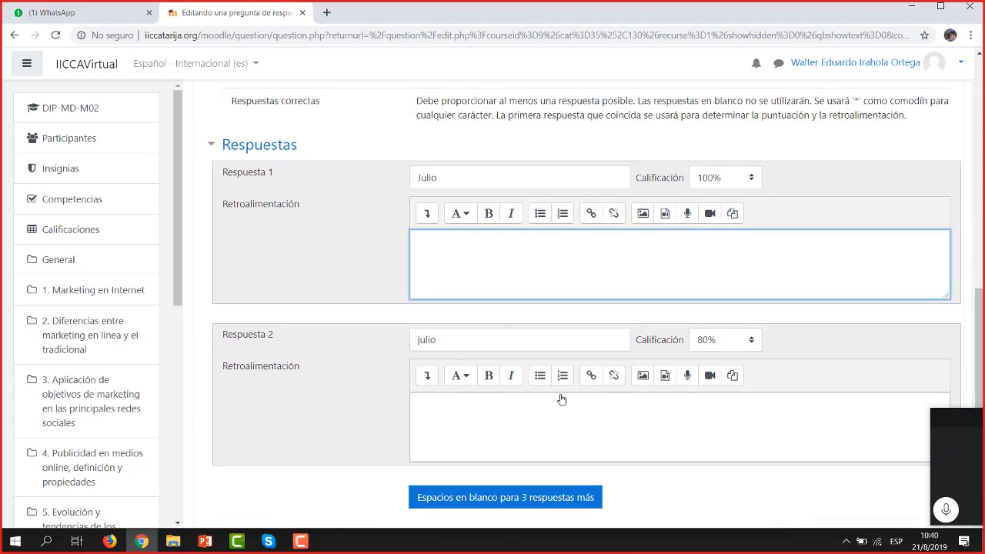
type("Excelente!")
- Enter "Respuesta correcta, pero no lo escribio de la forma solicitada" as the feedback for Respuesta 2
left_click(480, 414)
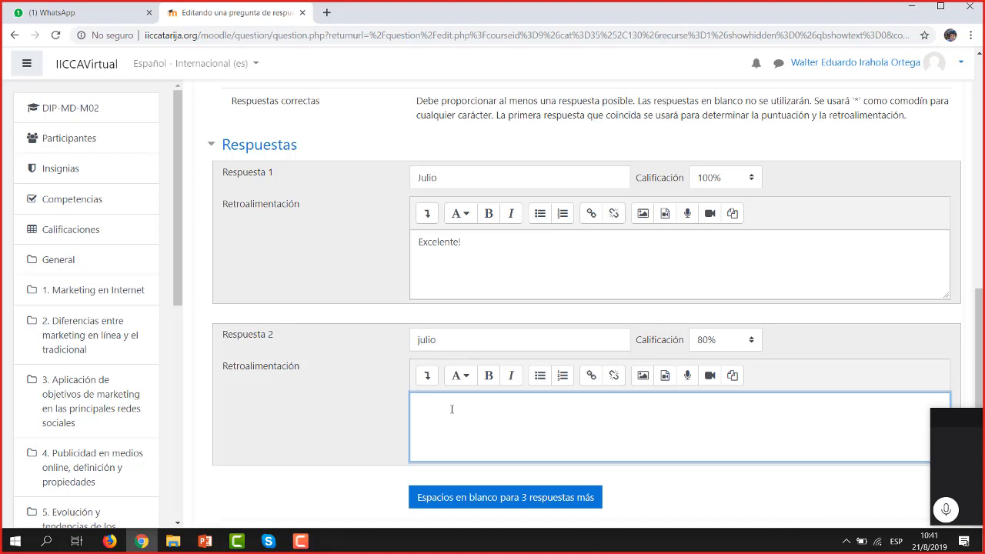
type("ExceExle")
key("shift+End")
type("Respuesta correcta, pero no lo escribio de la form")
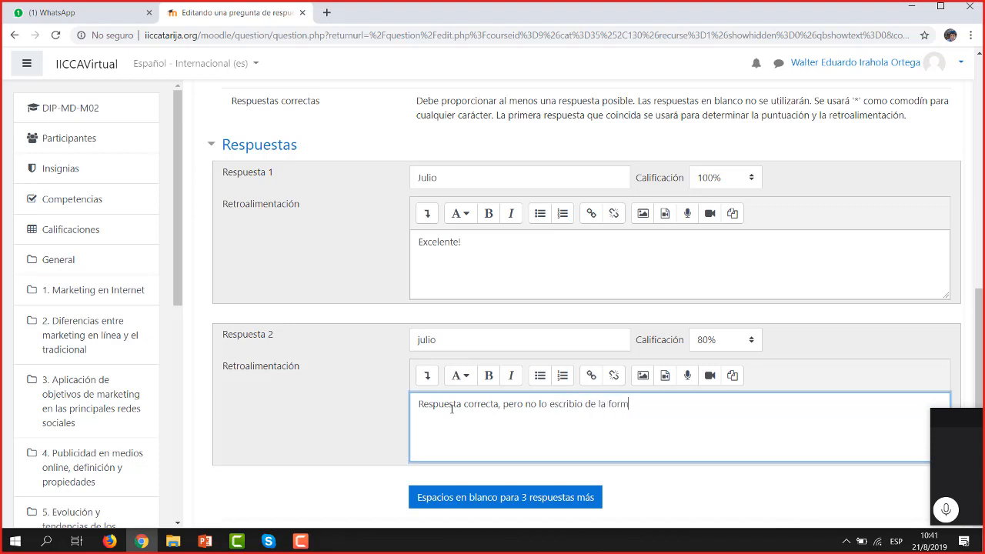
type("a solicitada")
- Review Pregunta4's upper/lower-case setting together with the text, grade and feedback of both answers
left_click(475, 244)
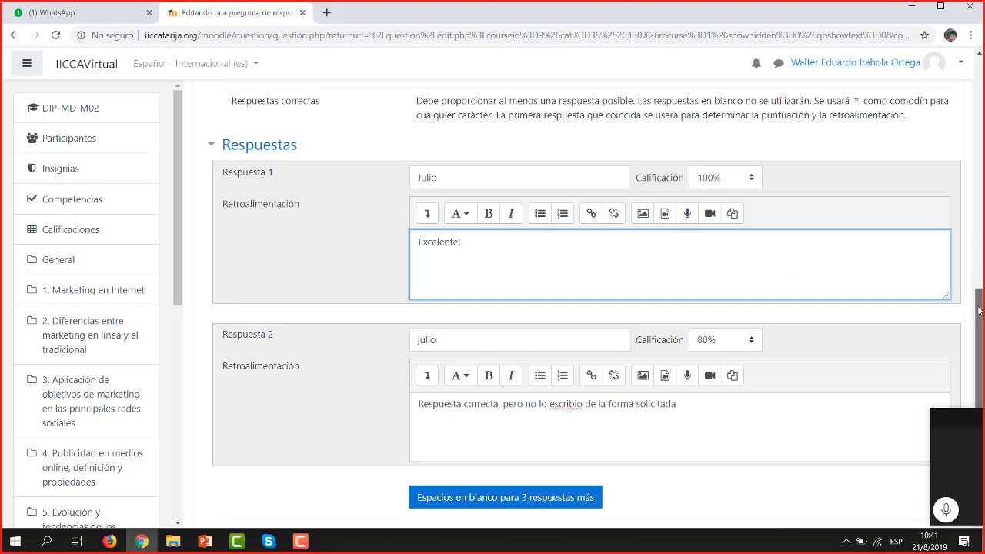
scroll(973, 284, "up", 1)
scroll(973, 283, "up", 4)
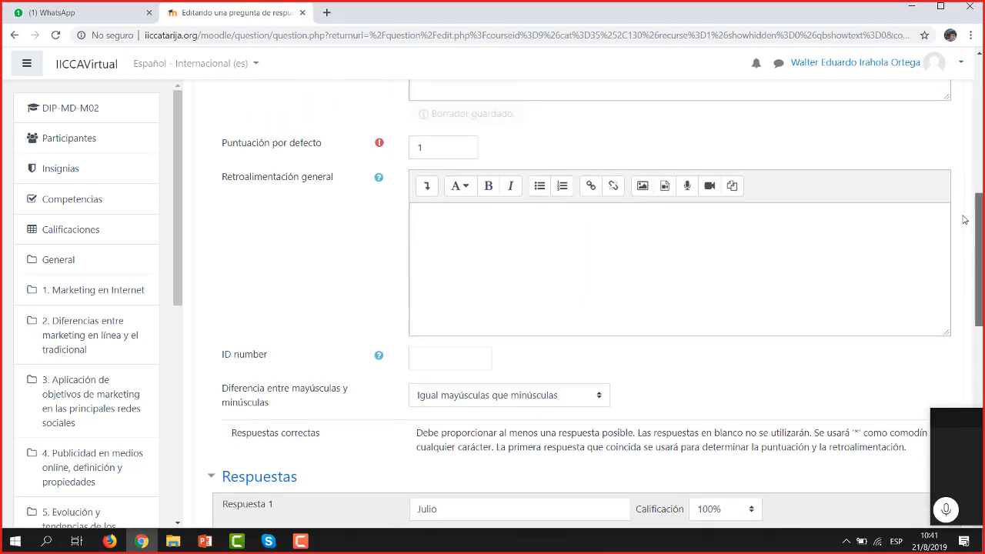
left_click_drag(964, 218, 983, 261)
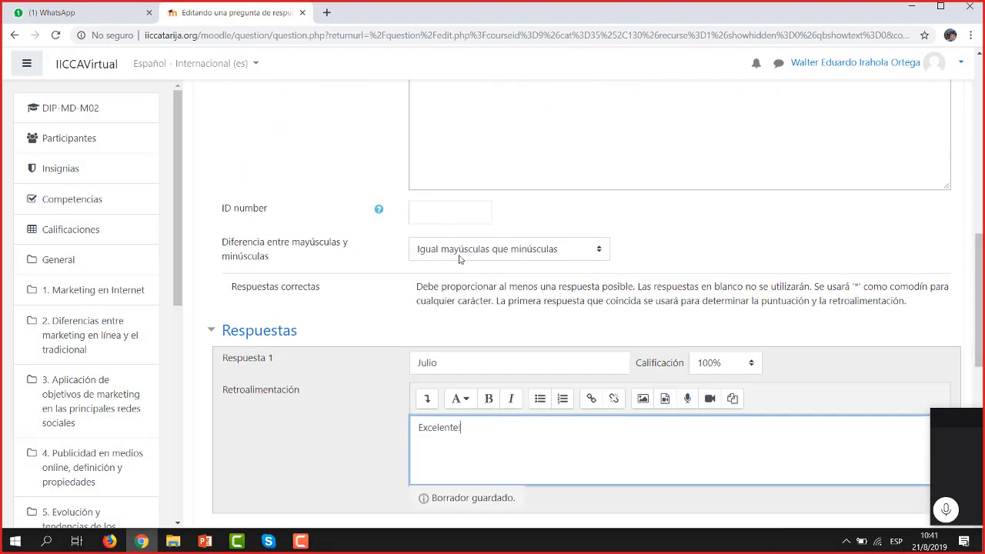
left_click(451, 363)
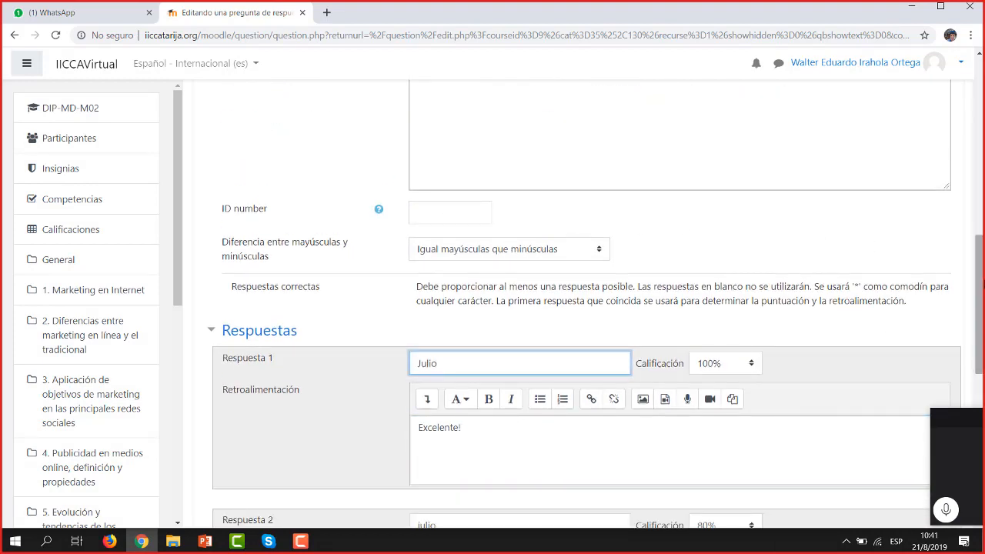
left_click_drag(980, 281, 980, 334)
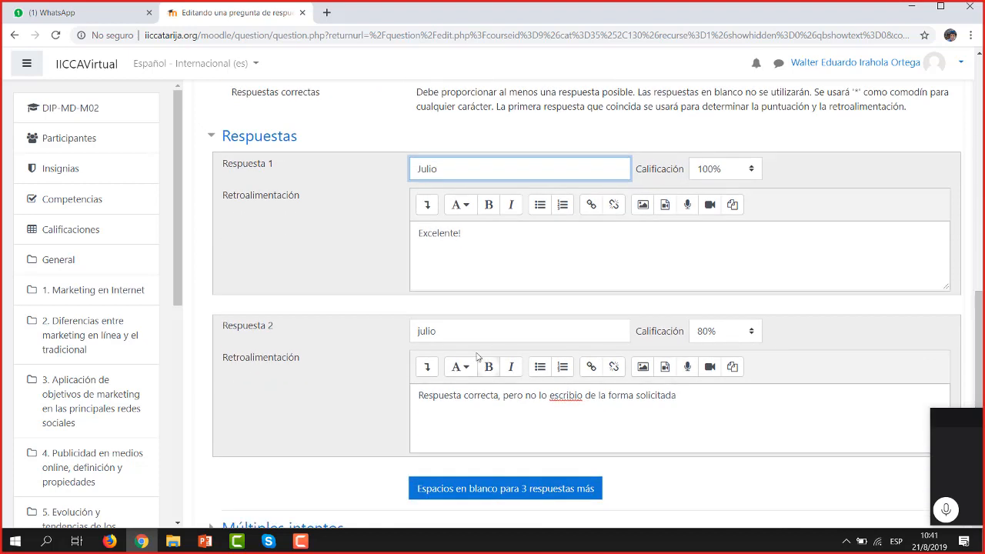
left_click(467, 331)
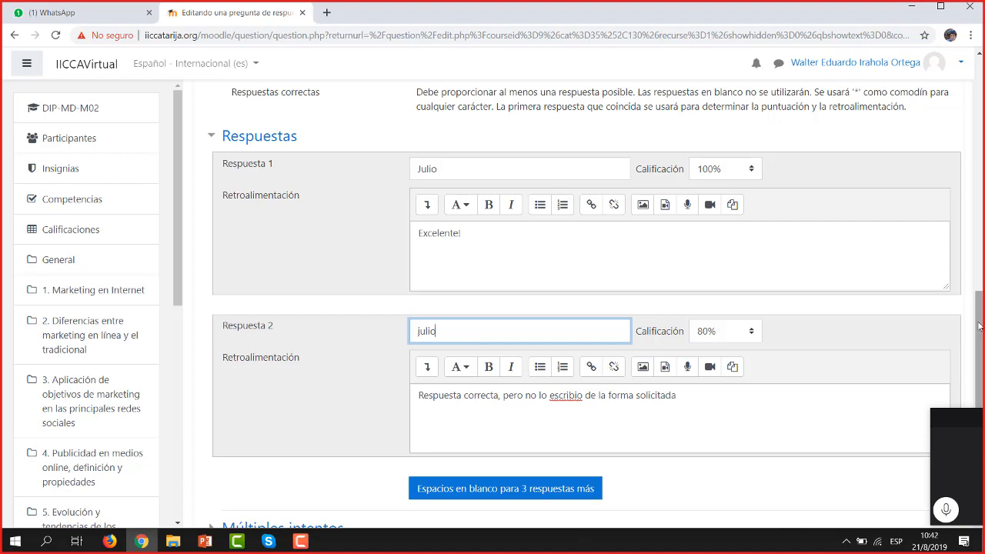
scroll(858, 493, "down", 4)
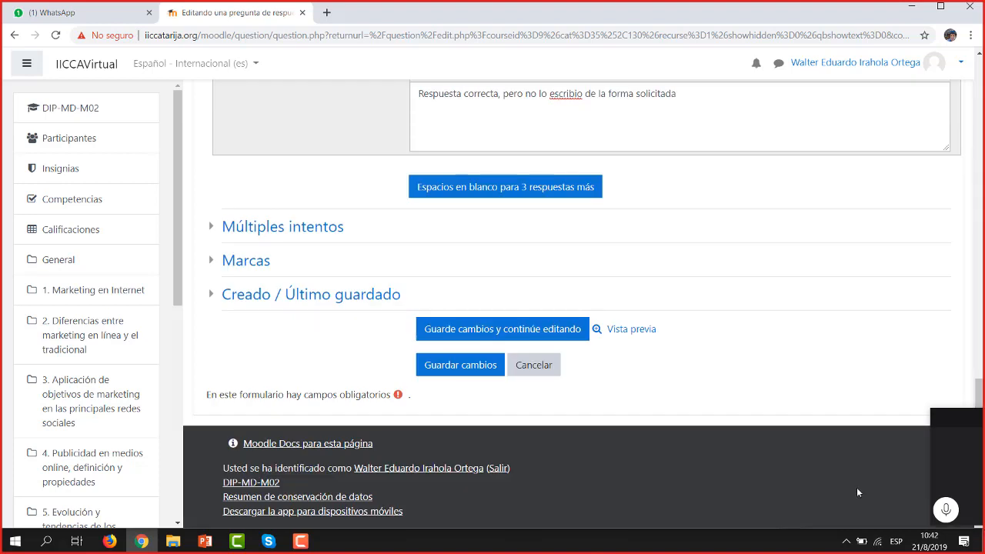
left_click(466, 374)
- Clear Respuesta 2's answer text and feedback, and set its grade to Ninguno
left_click_drag(980, 402, 983, 294)
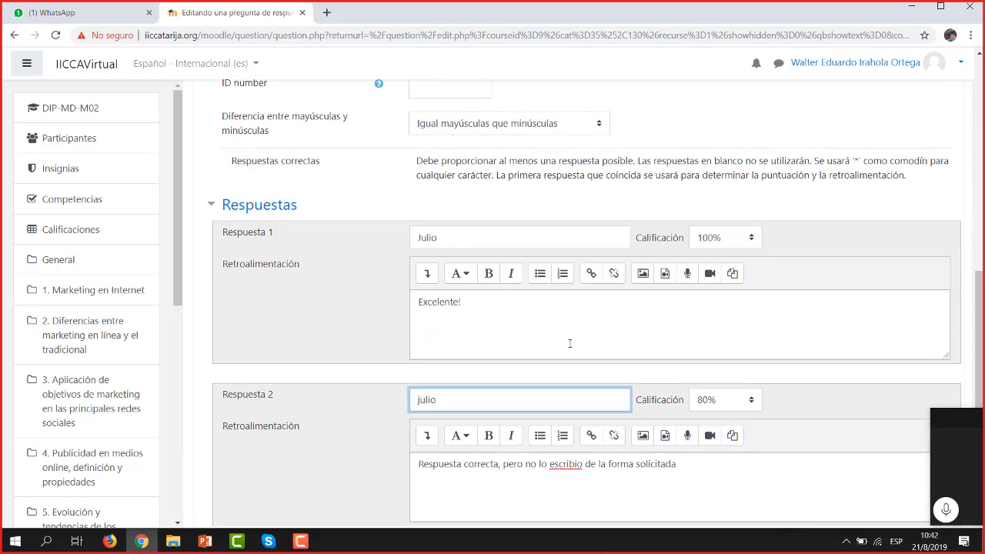
double_click(414, 406)
key("BackSpace")
left_click(747, 466)
left_click_drag(747, 466, 257, 464)
key("BackSpace")
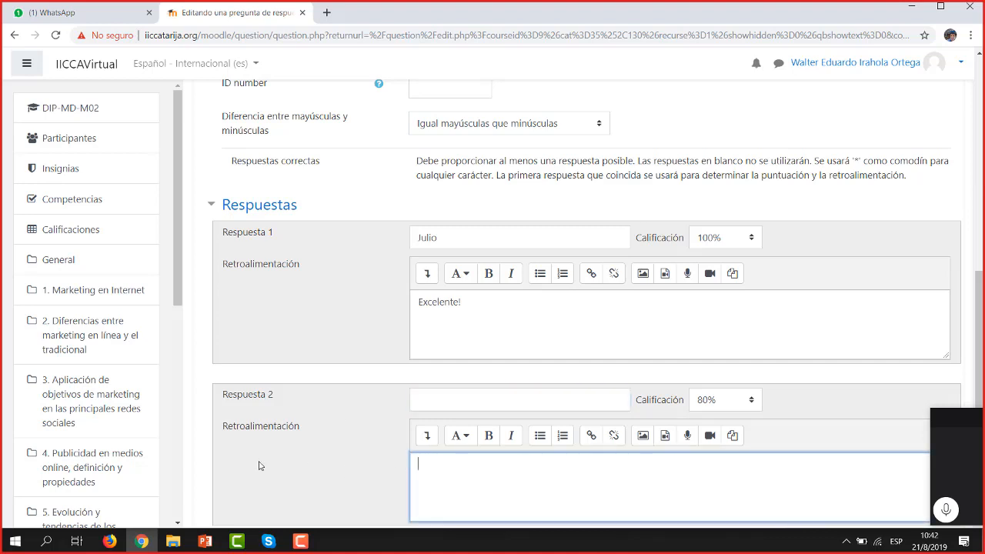
left_click(727, 400)
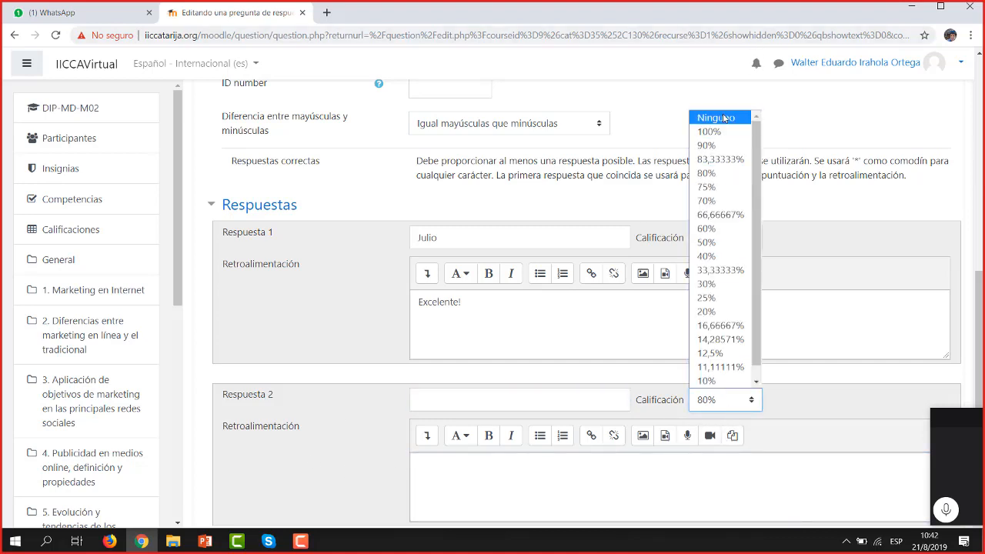
left_click(723, 115)
left_click(559, 297)
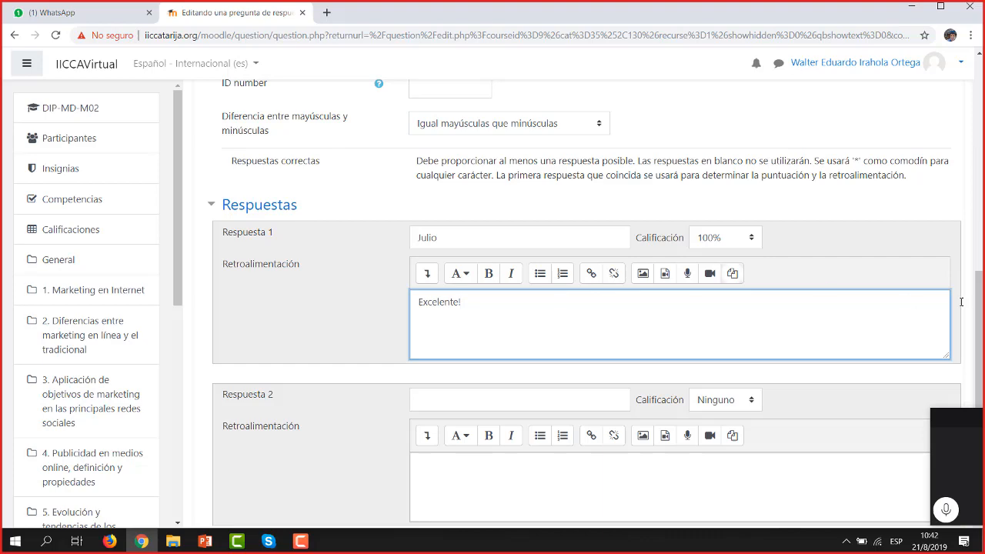
scroll(979, 293, "down", 5)
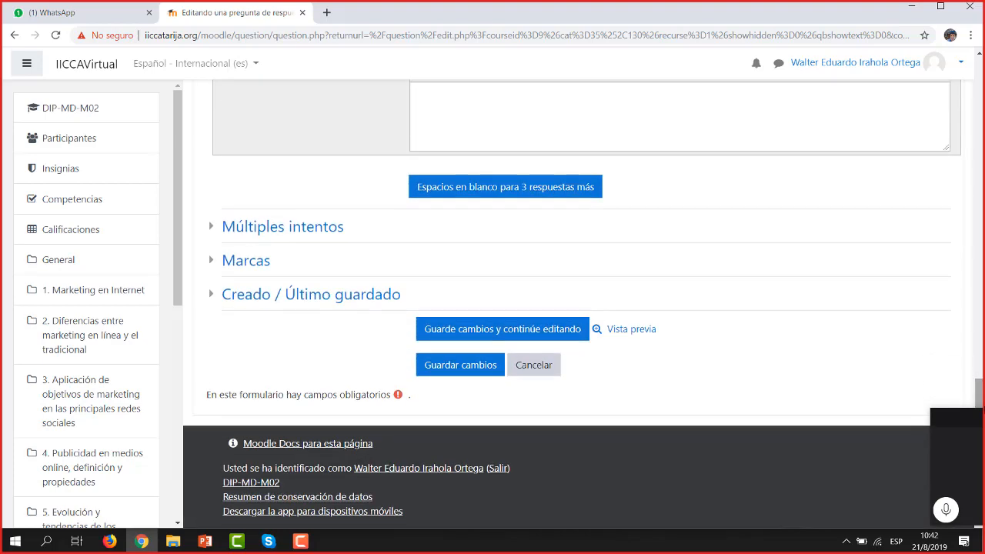
- Save the changes made to the short-answer question Pregunta4
left_click(459, 371)
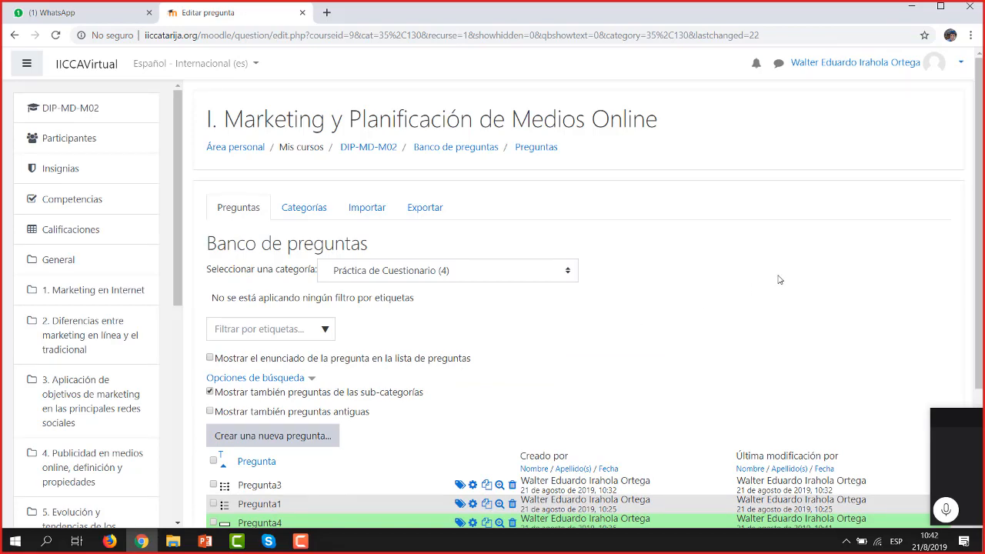
left_click_drag(981, 256, 980, 343)
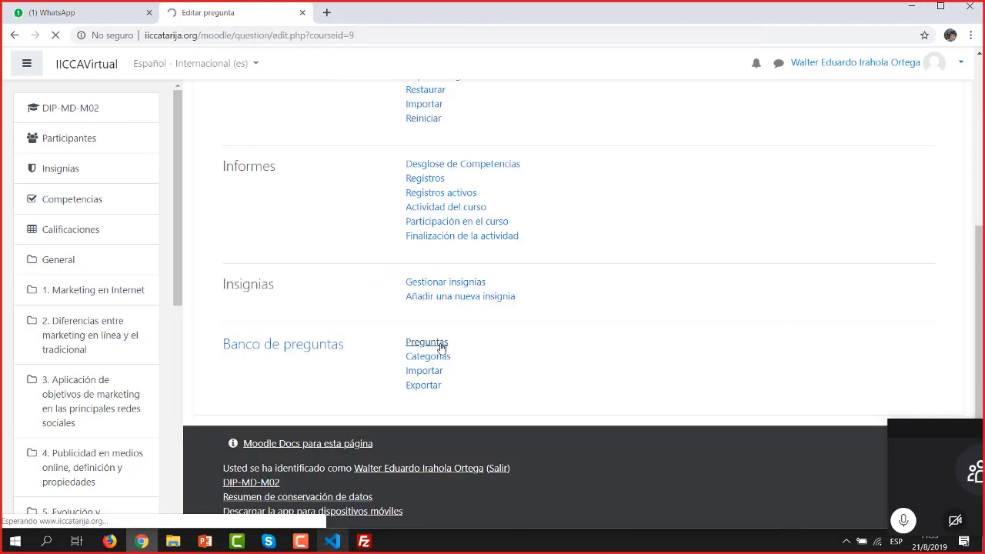
- Open the course's question bank and list the questions in the Práctica de Cuestionario category
left_click(435, 345)
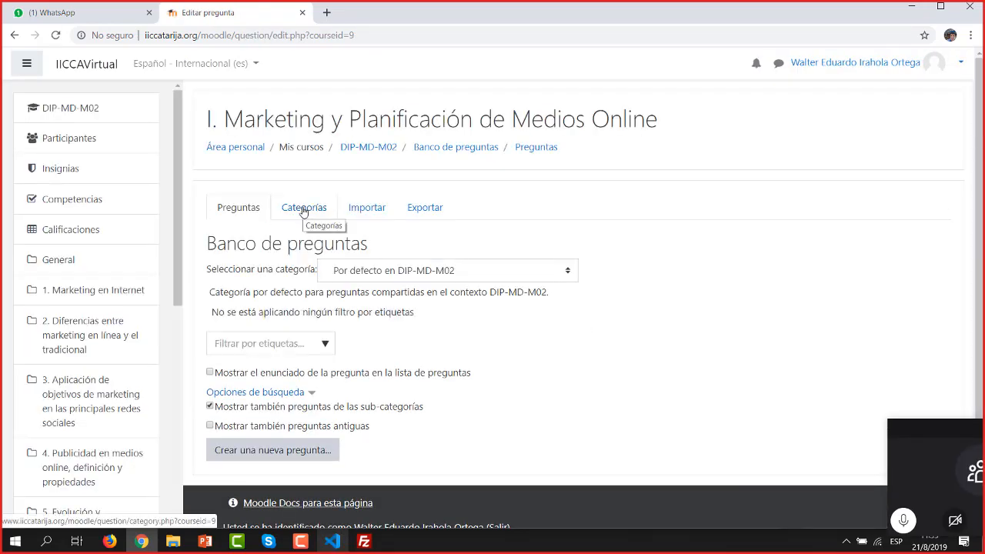
left_click(442, 271)
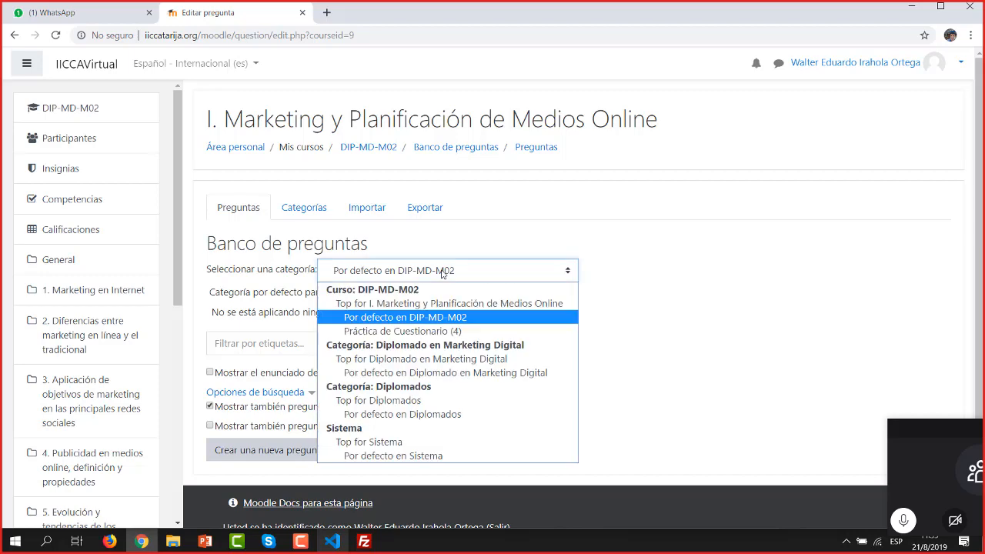
left_click(435, 331)
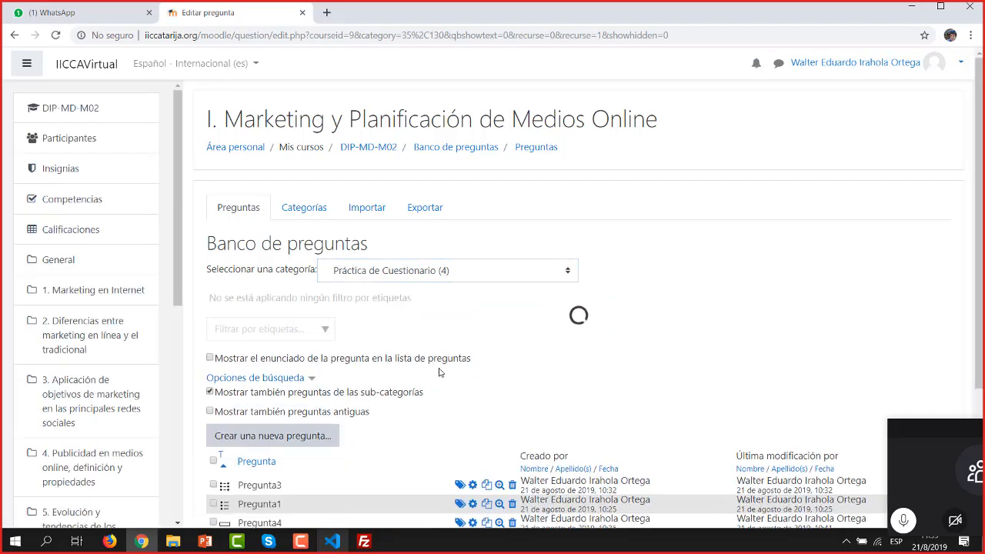
scroll(982, 266, "down", 1)
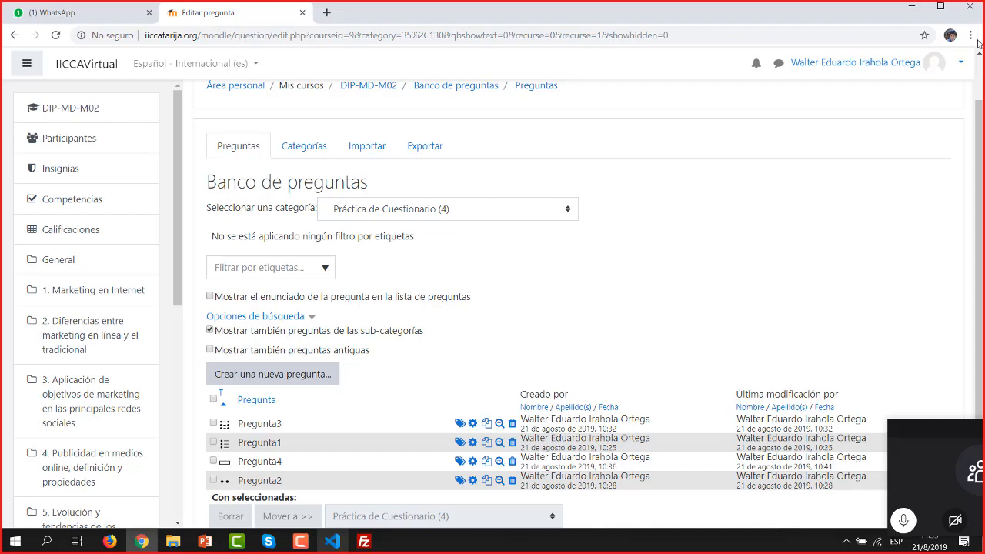
scroll(979, 193, "up", 1)
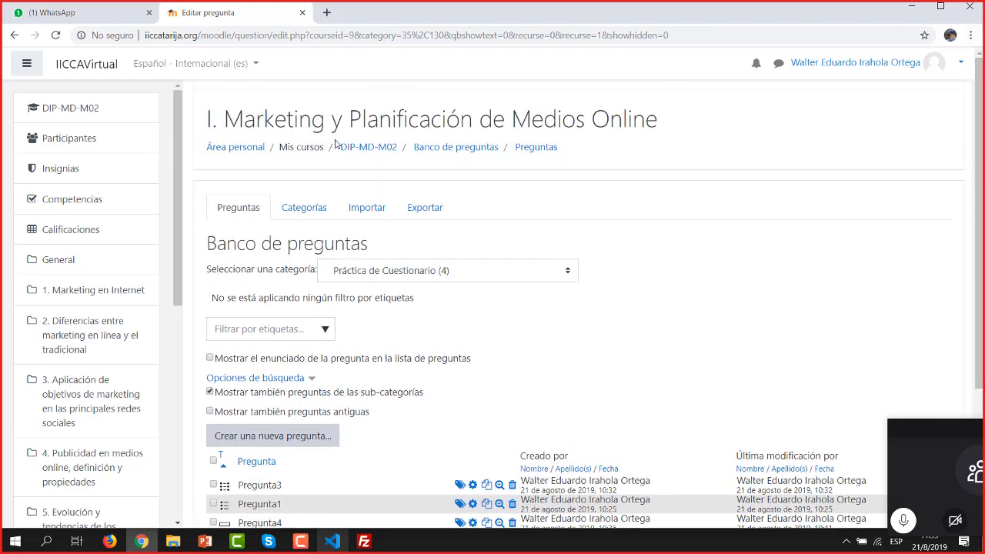
- Return to course DIP-MD-M02 and open the quiz Cuestionar de prueba for editing its questions
left_click(369, 148)
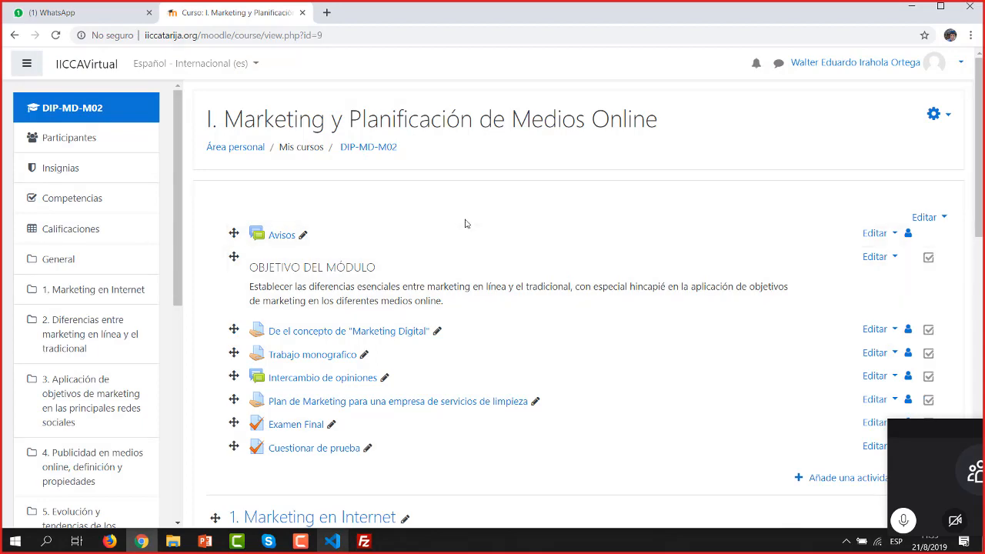
scroll(980, 151, "down", 2)
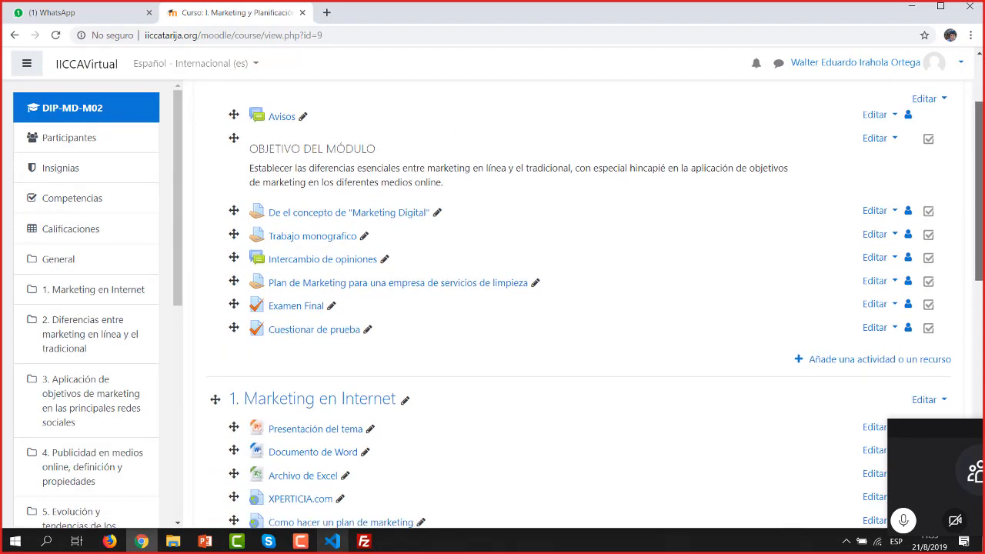
scroll(980, 151, "down", 1)
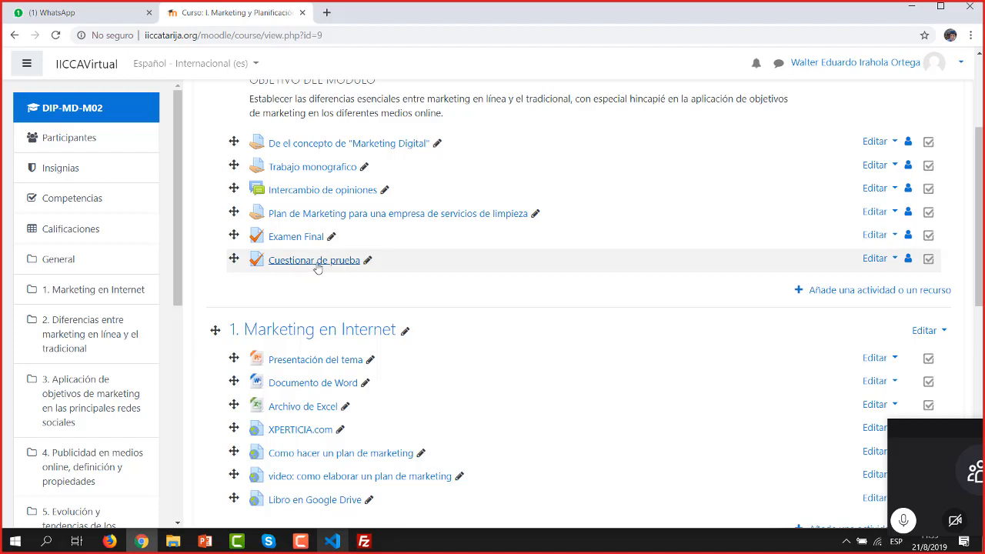
scroll(437, 166, "up", 3)
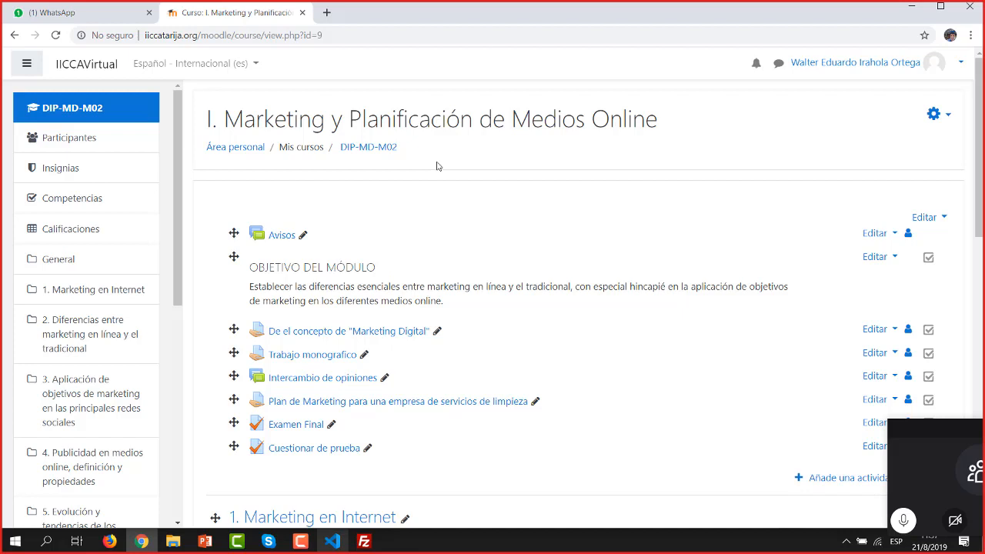
left_click(301, 449)
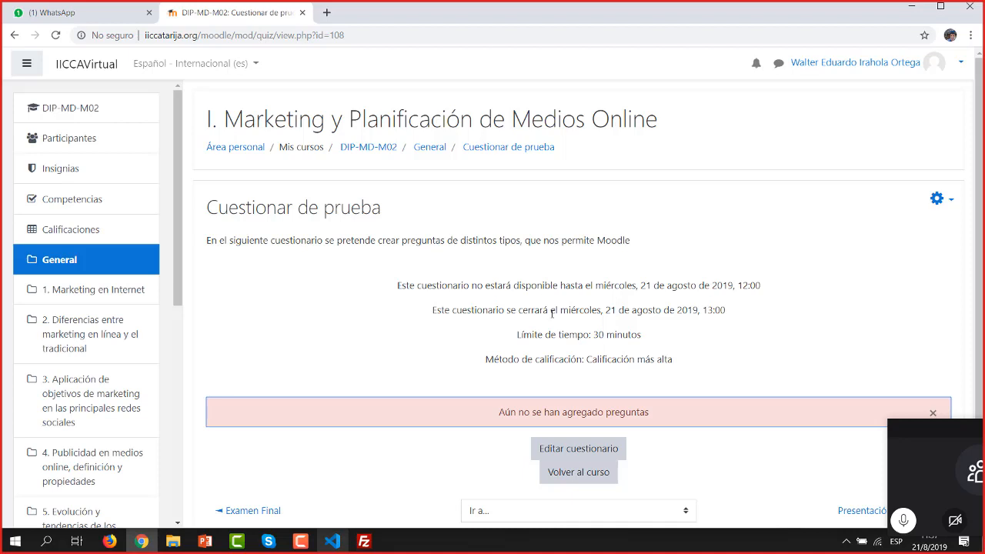
left_click(577, 449)
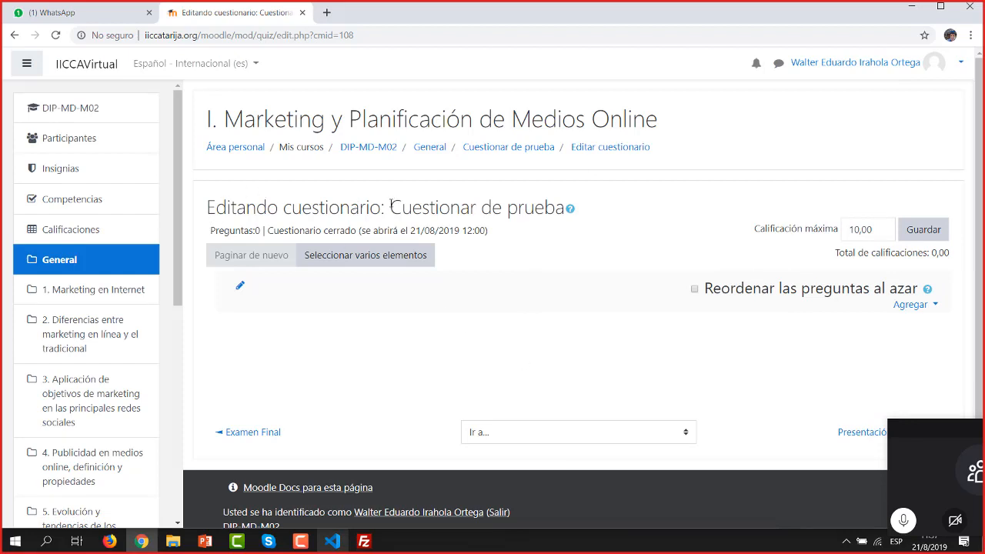
left_click_drag(390, 206, 564, 201)
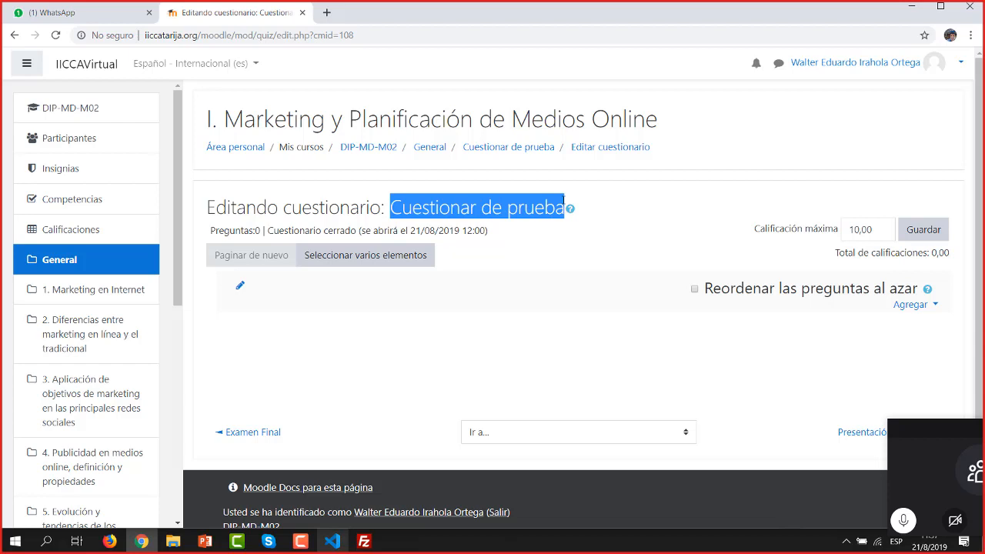
left_click_drag(212, 230, 262, 230)
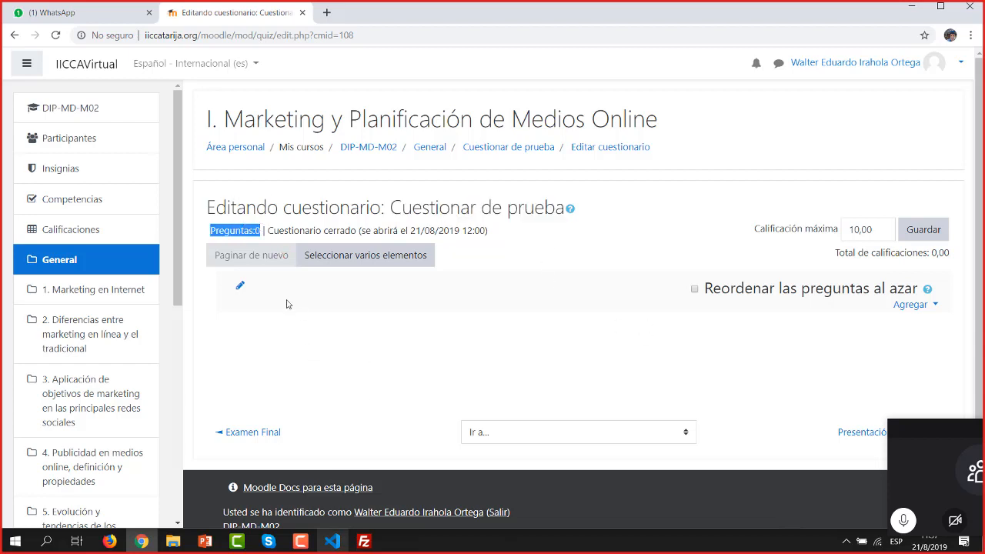
left_click(302, 359)
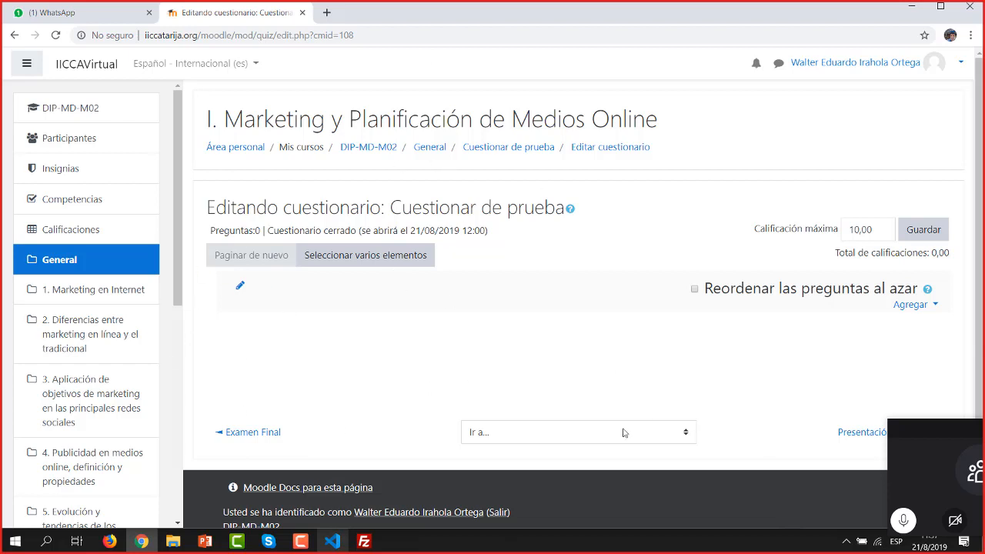
- Start adding questions to the quiz from the question bank, choosing the Práctica de Cuestionario category
left_click(910, 306)
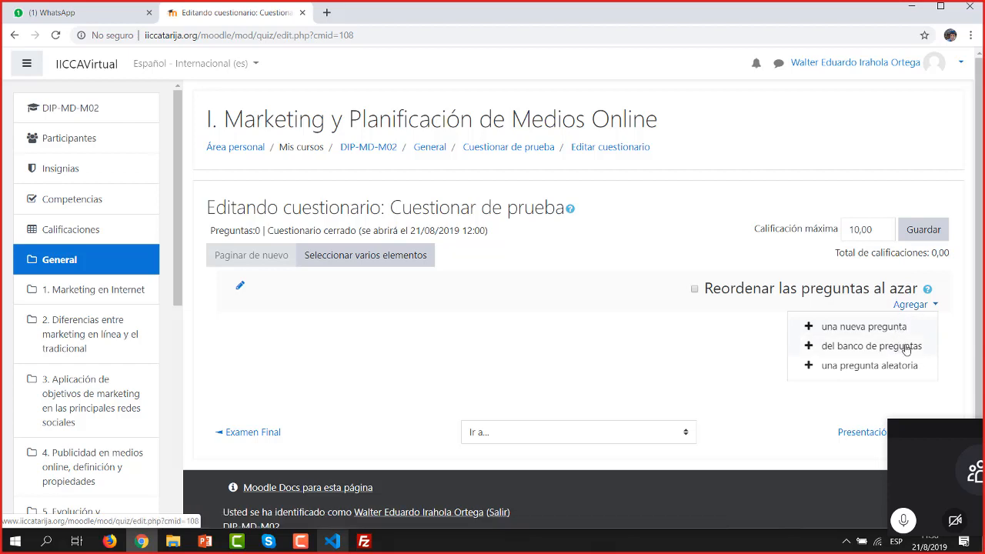
left_click(854, 349)
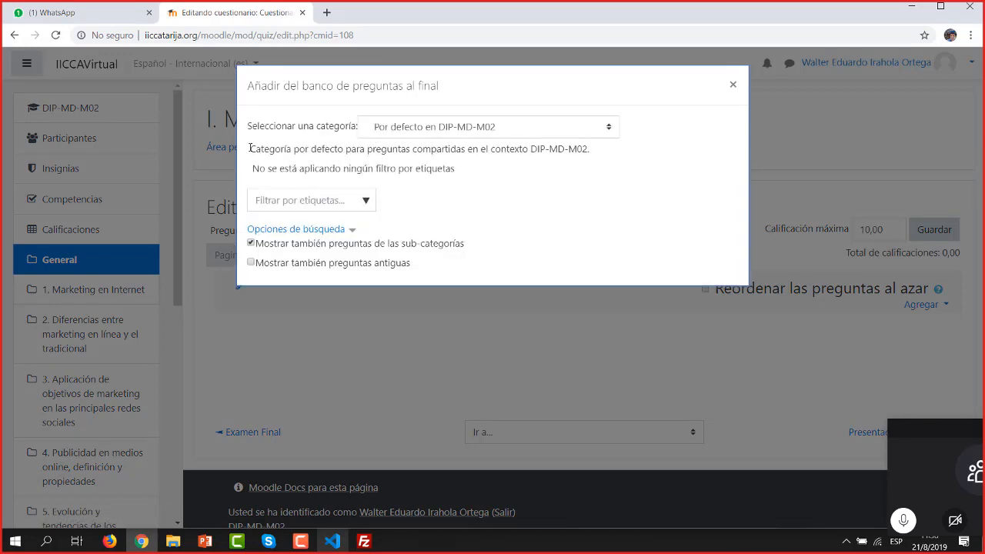
double_click(327, 127)
left_click(609, 128)
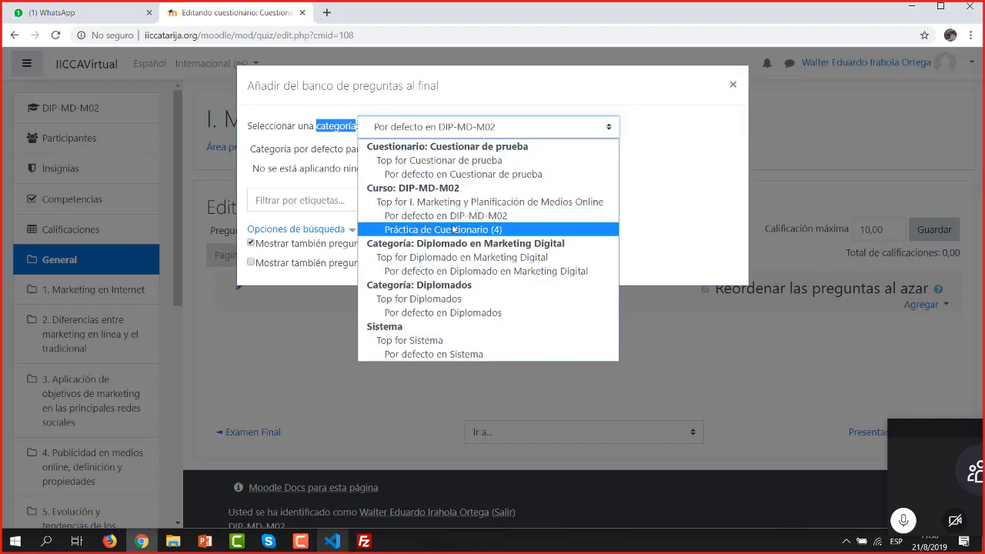
left_click(496, 230)
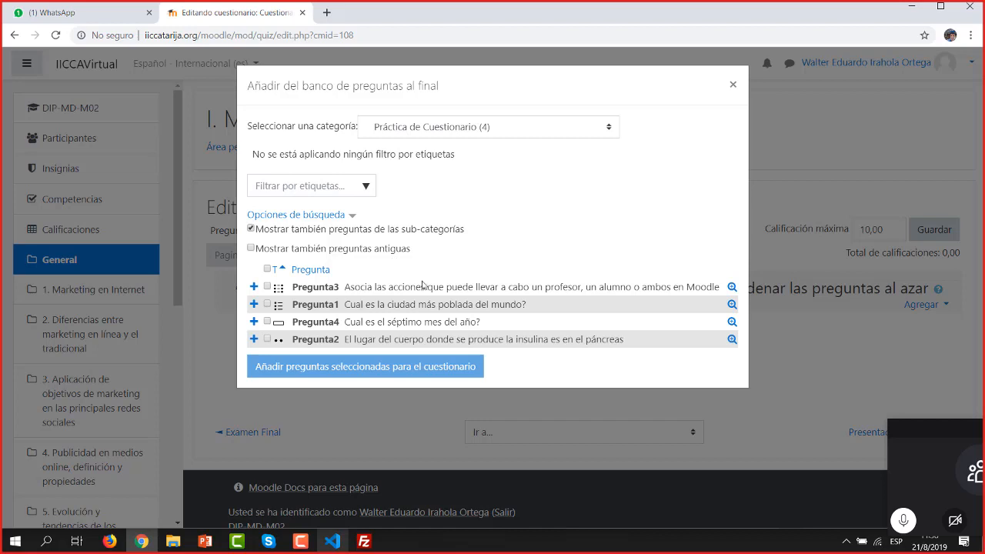
left_click(267, 287)
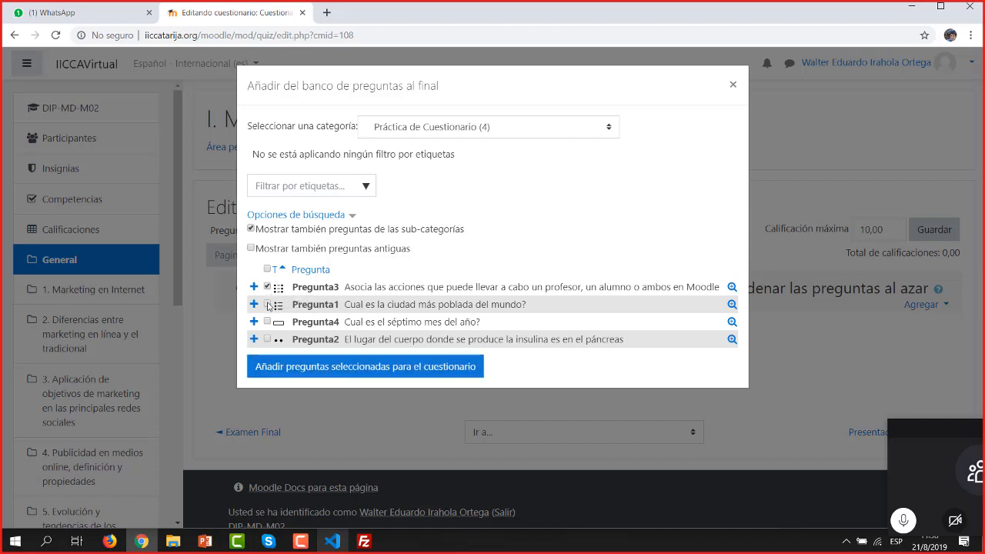
left_click(268, 304)
left_click(267, 322)
left_click(268, 340)
left_click(268, 340)
left_click(268, 322)
left_click(268, 304)
left_click(267, 287)
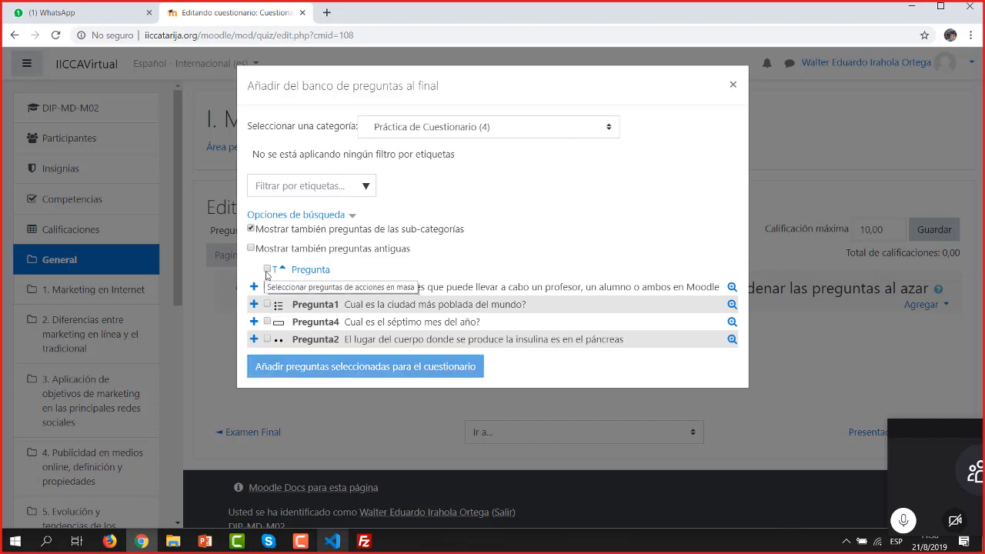
- Select all four questions in the category at once and add them to the quiz Cuestionar de prueba
left_click(267, 269)
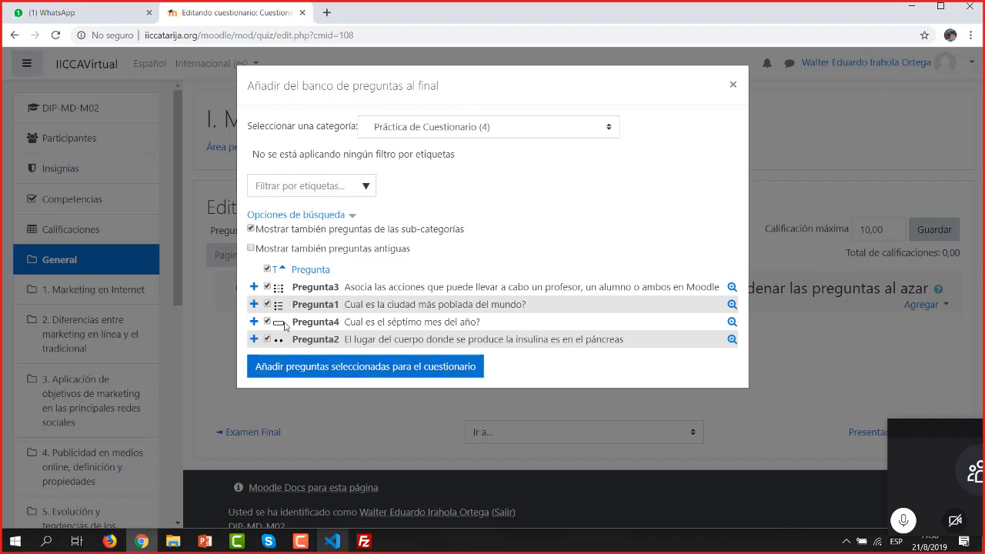
left_click(385, 373)
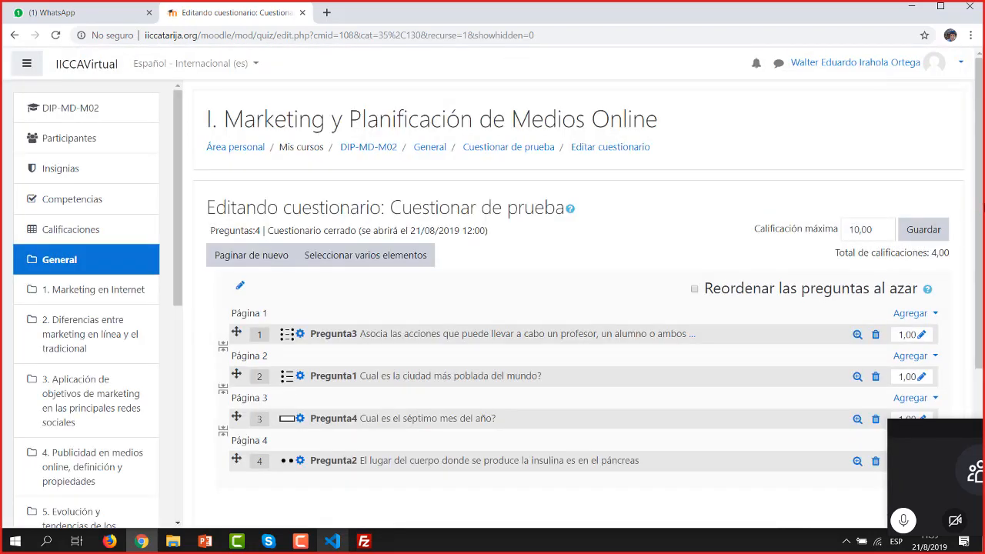
left_click_drag(981, 213, 982, 268)
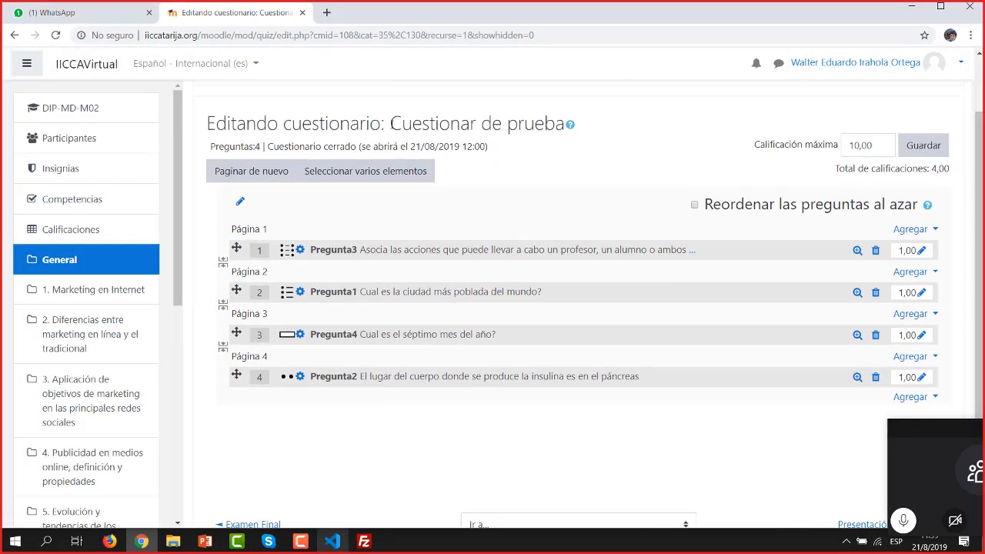
left_click_drag(391, 123, 567, 125)
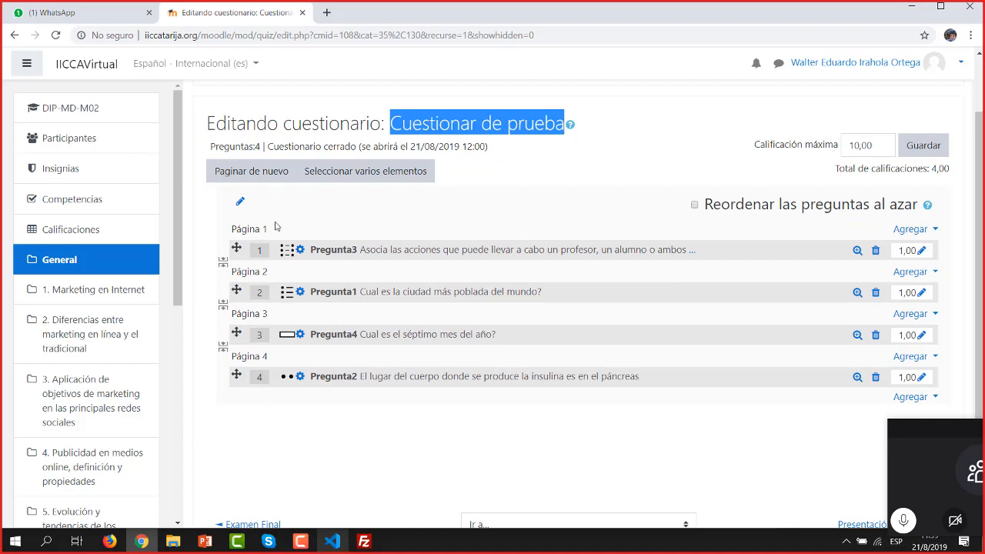
left_click(460, 213)
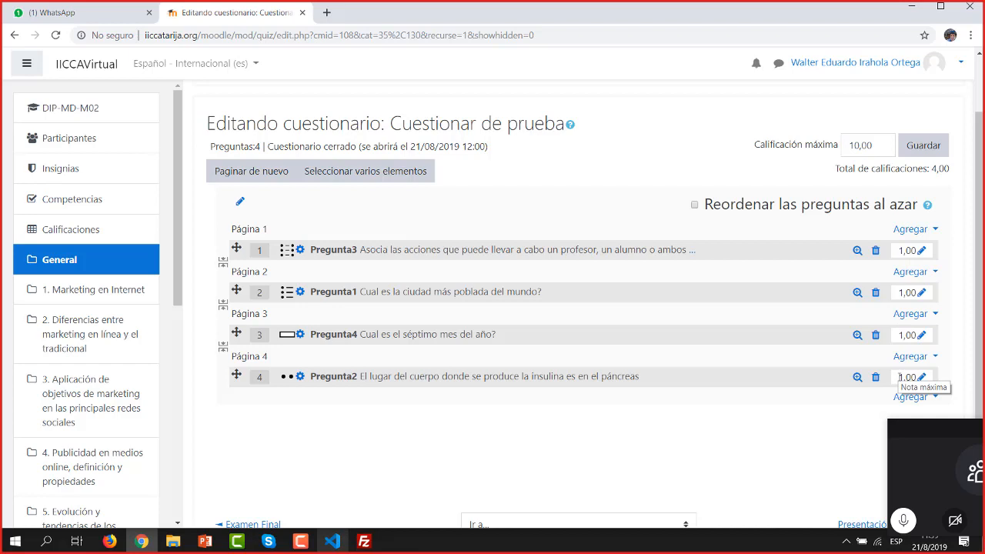
- Switch to the PowerPoint presentation and check the Examen Final's point value on the slide Capacitación para Docente
left_click(858, 145)
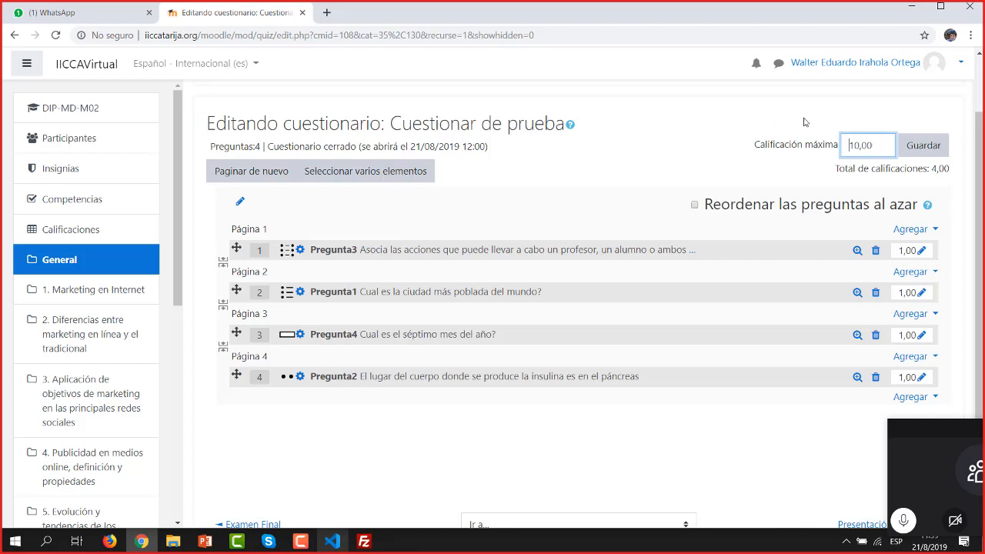
left_click(753, 147)
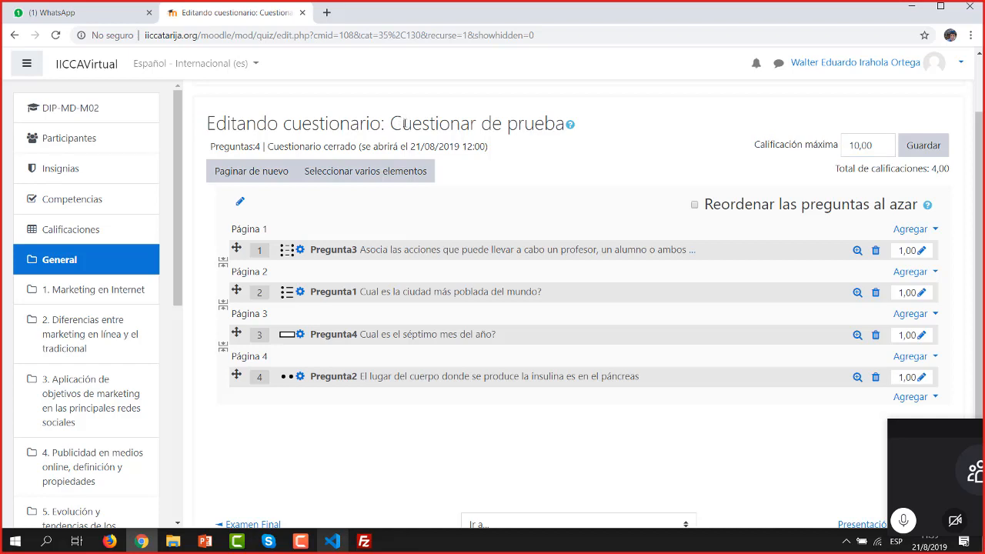
left_click(203, 542)
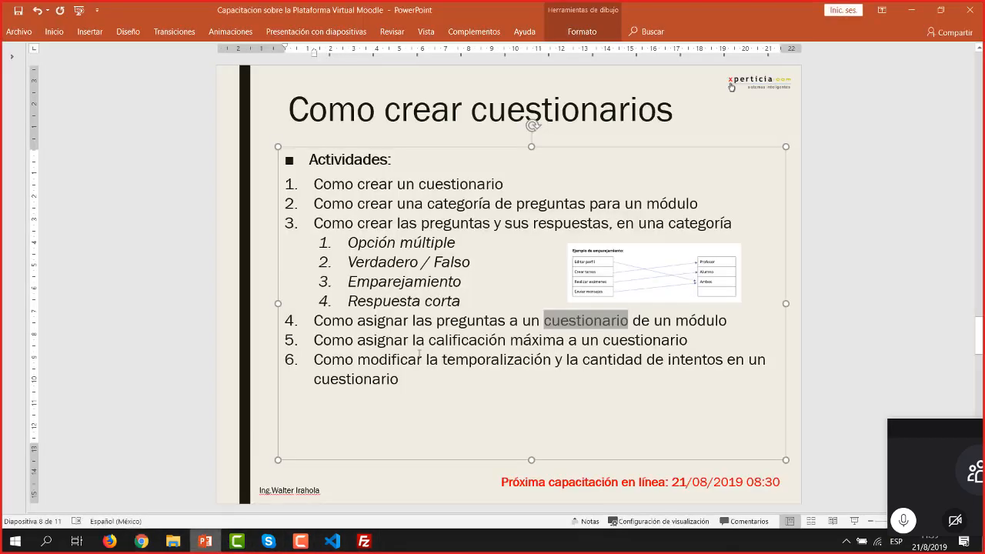
scroll(731, 87, "up", 2)
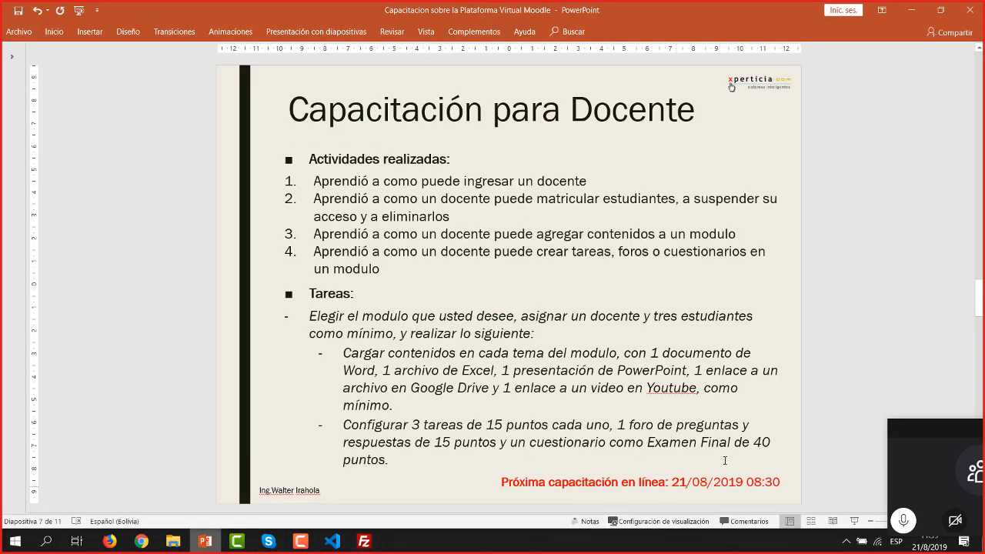
double_click(761, 441)
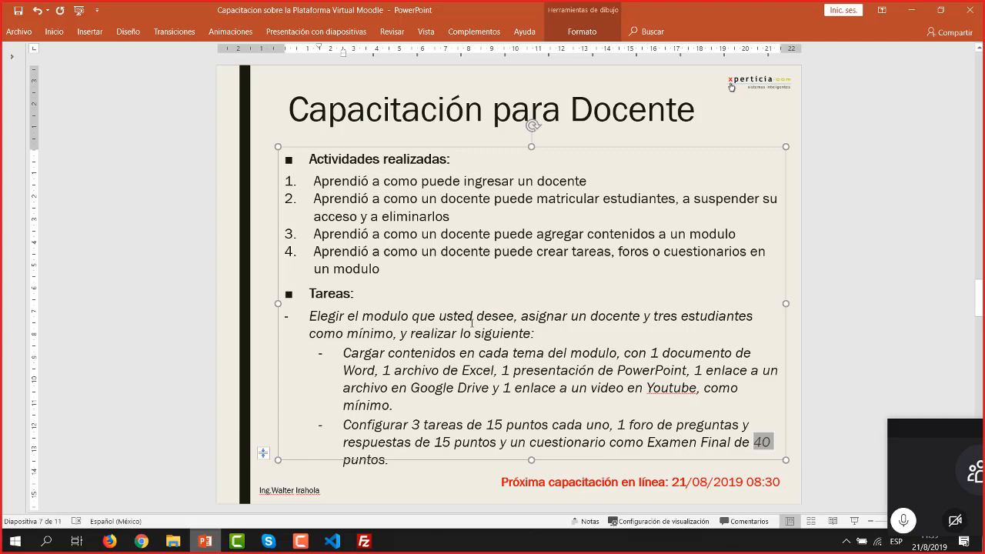
- Switch back to the Moodle quiz in Chrome and change the maximum grade of Cuestionar de prueba to 40
left_click(142, 541)
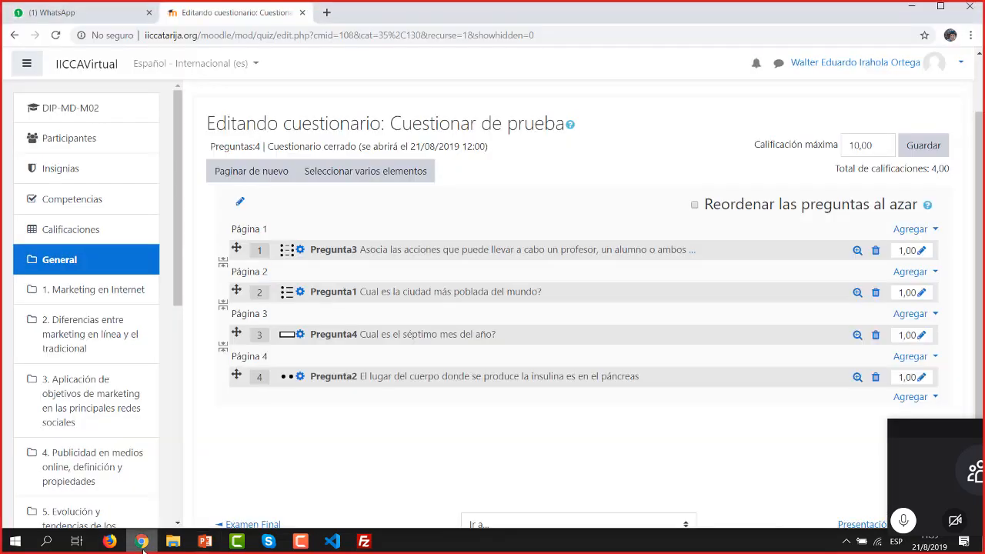
left_click(852, 144)
key("BackSpace")
type("4")
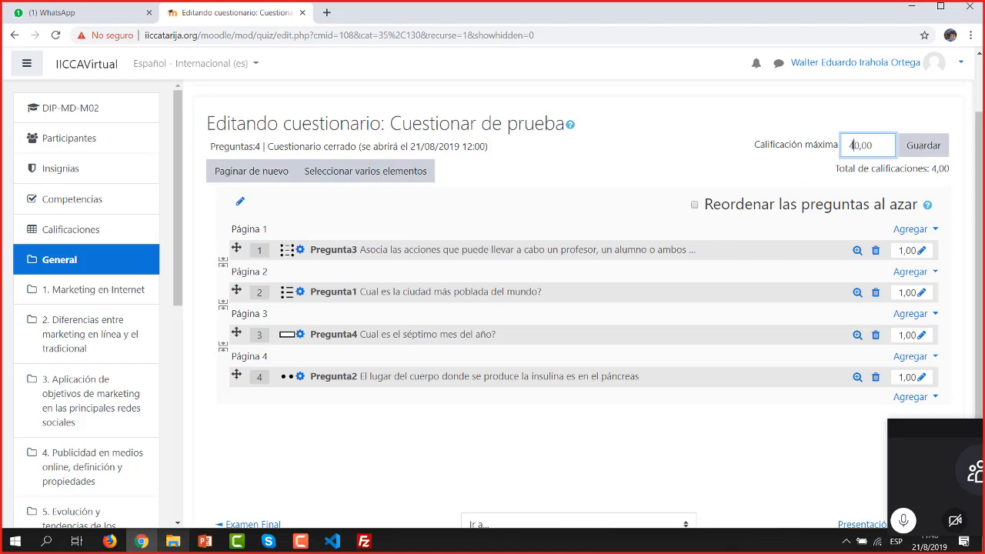
left_click_drag(852, 145, 849, 145)
left_click(861, 144)
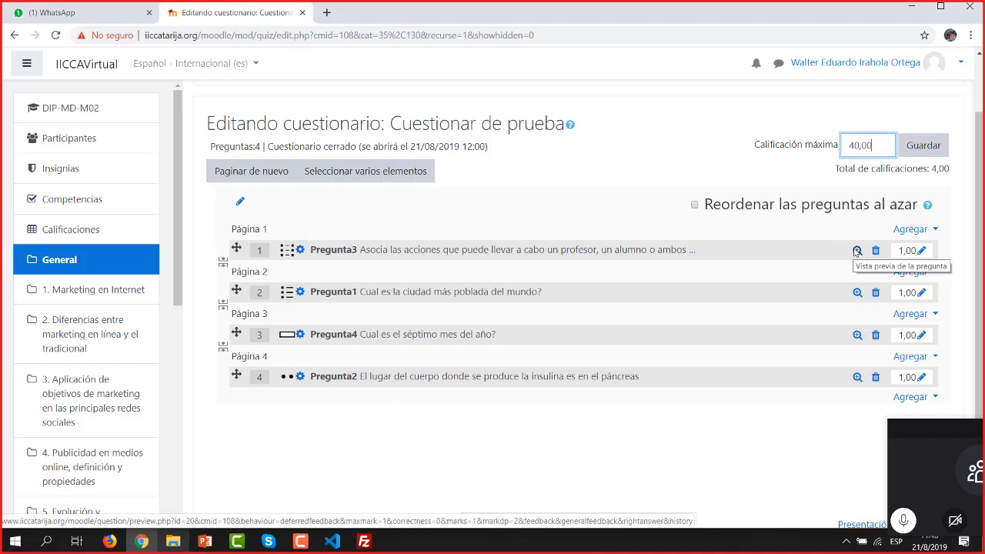
left_click(737, 175)
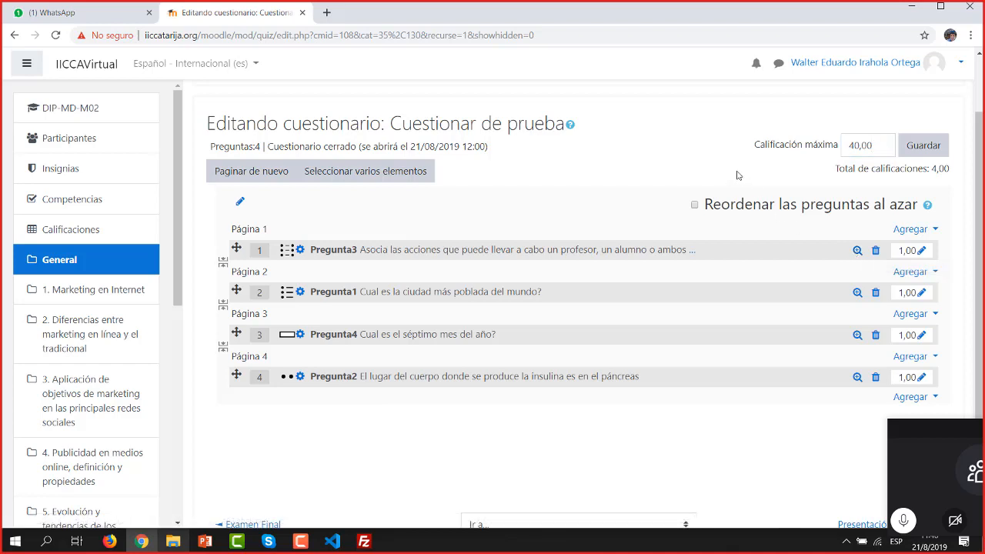
left_click(866, 147)
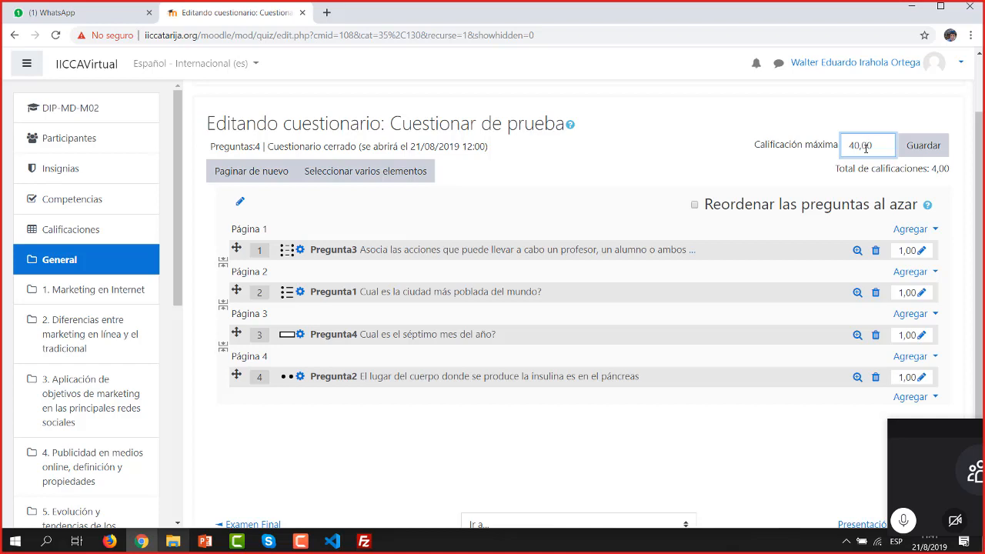
left_click(684, 131)
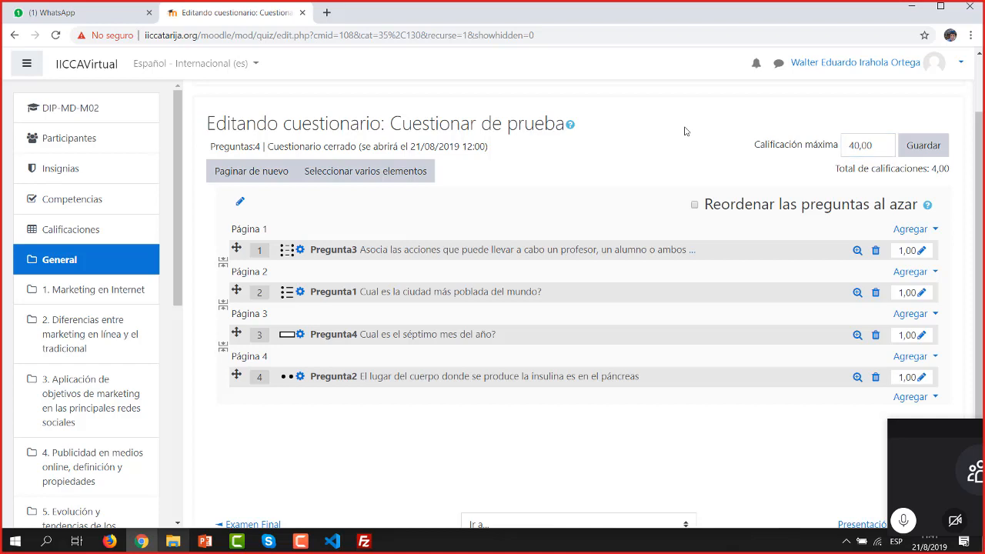
left_click(853, 143)
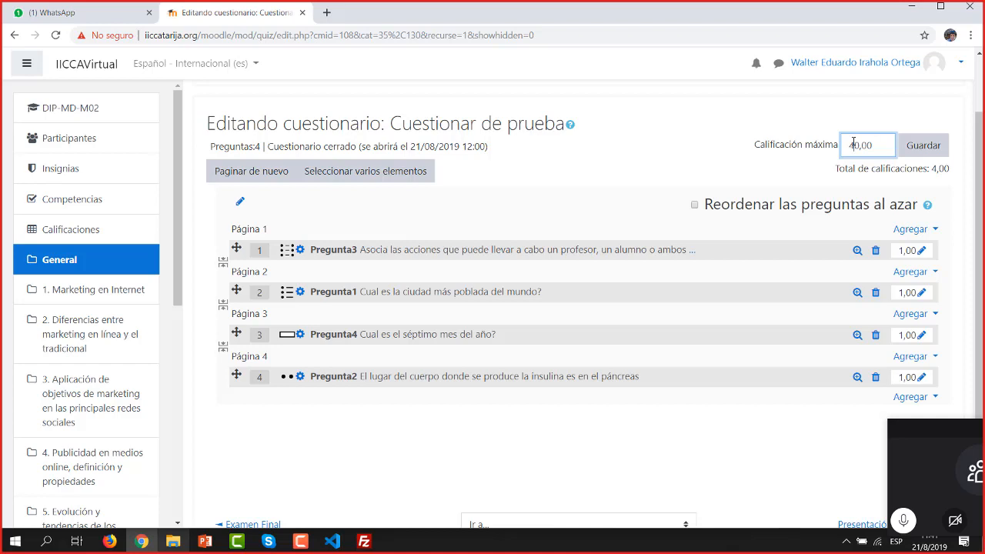
left_click(690, 143)
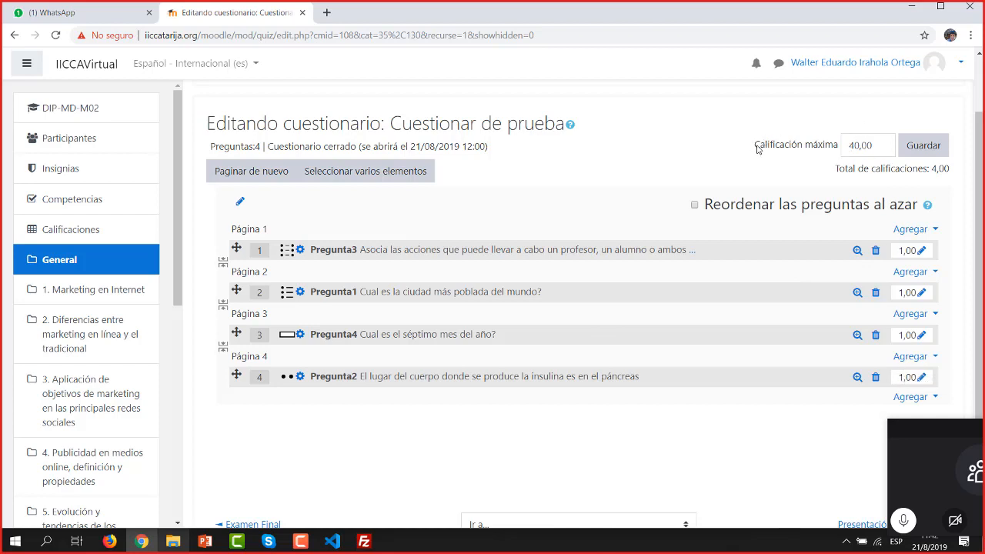
left_click_drag(758, 148, 838, 153)
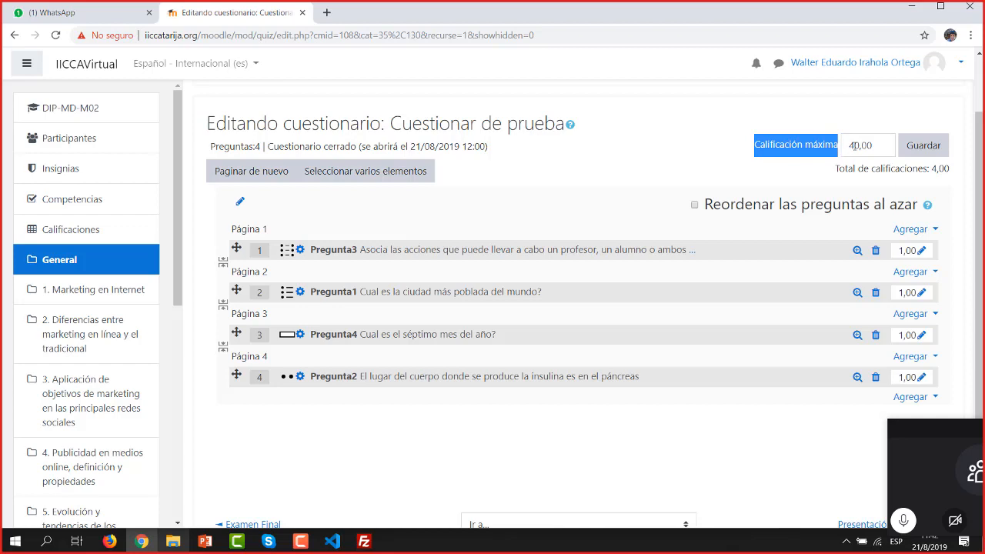
- Set the maximum grade of Cuestionar de prueba to 25 and save it
left_click(856, 145)
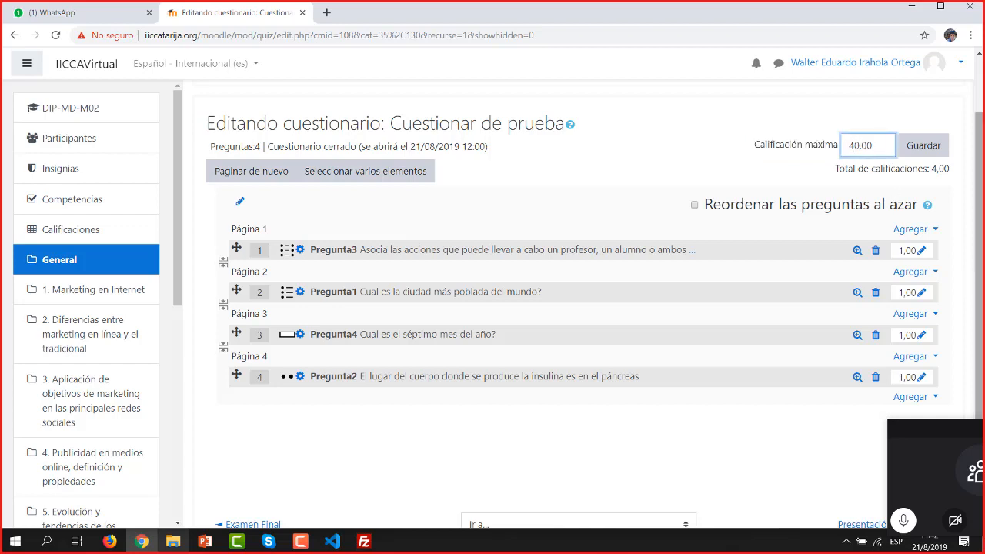
key("BackSpace")
type("2")
key("BackSpace")
type("5")
left_click(925, 151)
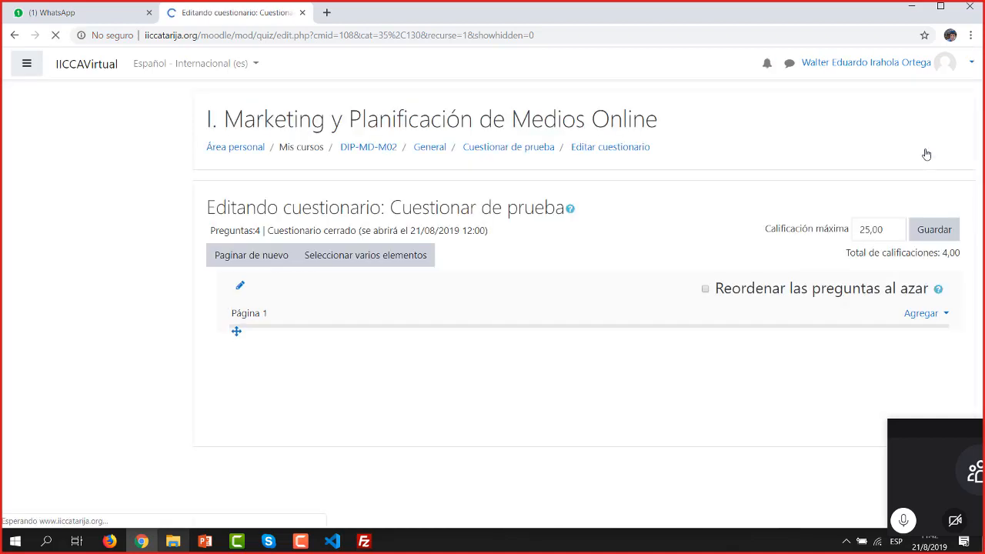
- Set the quiz's maximum grade to 40 and save the new grade
scroll(980, 132, "down", 2)
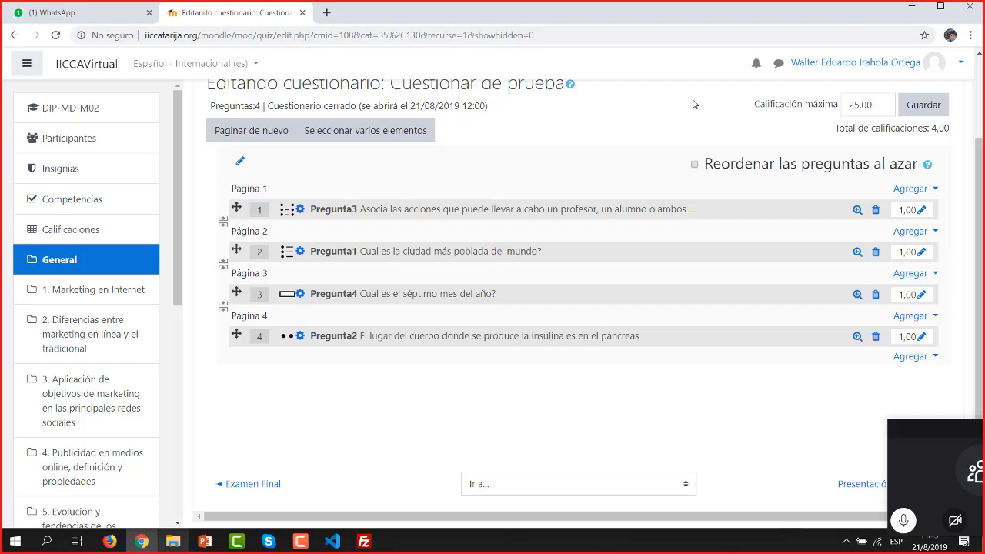
left_click(857, 106)
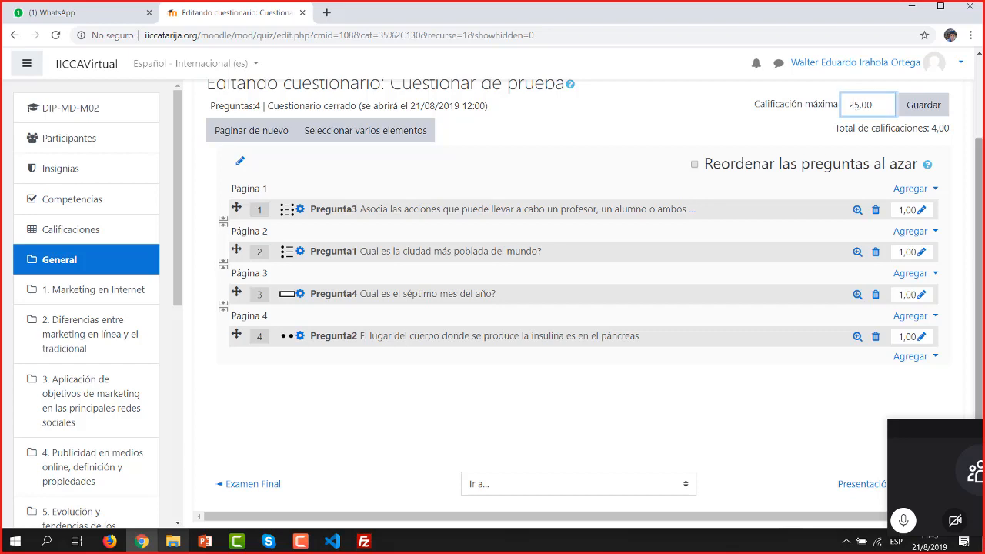
key("BackSpace")
key("BackSpace")
type("40")
scroll(983, 212, "up", 2)
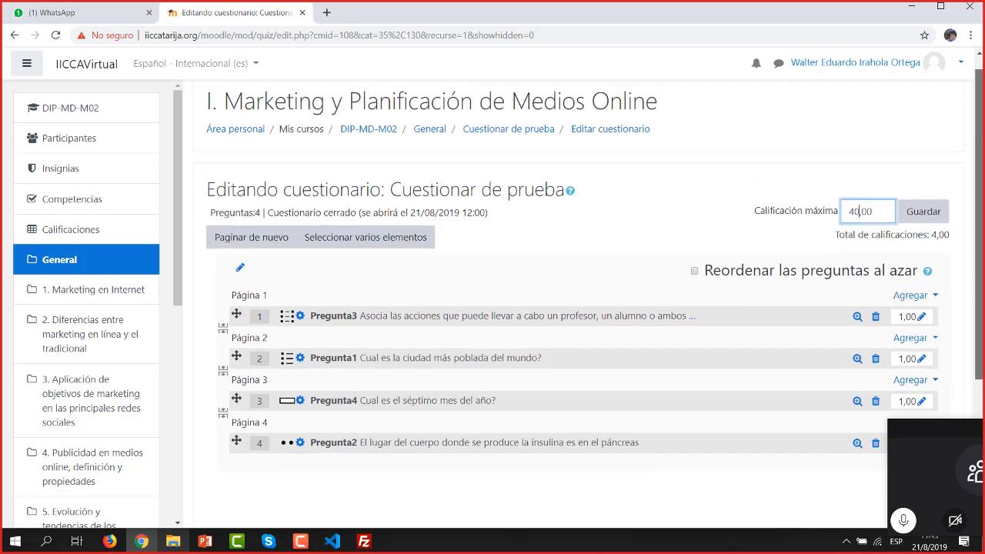
scroll(983, 212, "down", 1)
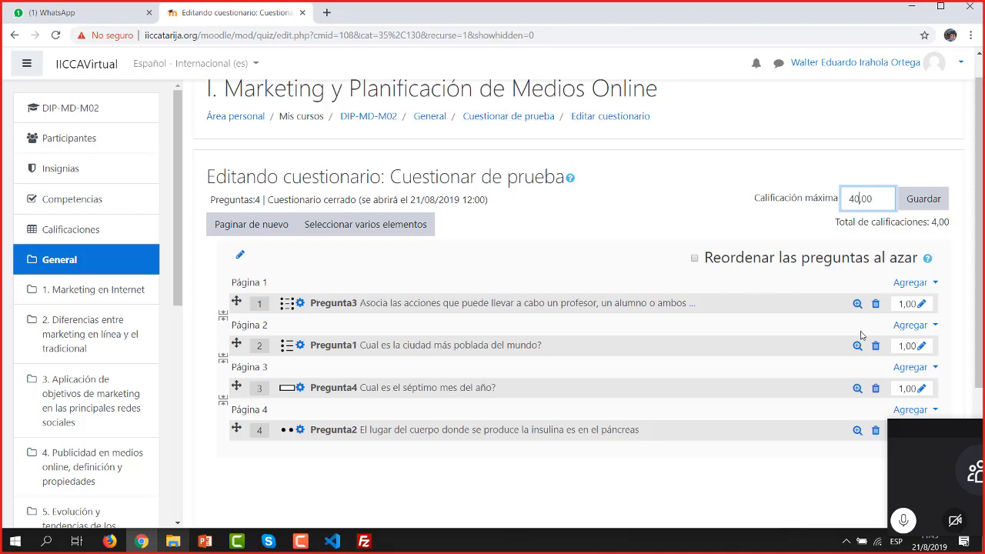
left_click(913, 288)
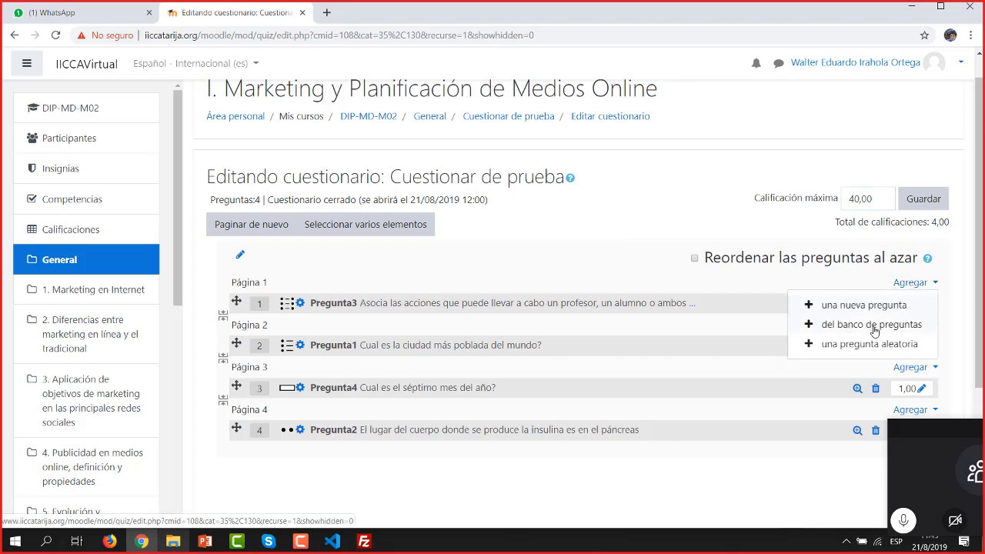
left_click(609, 218)
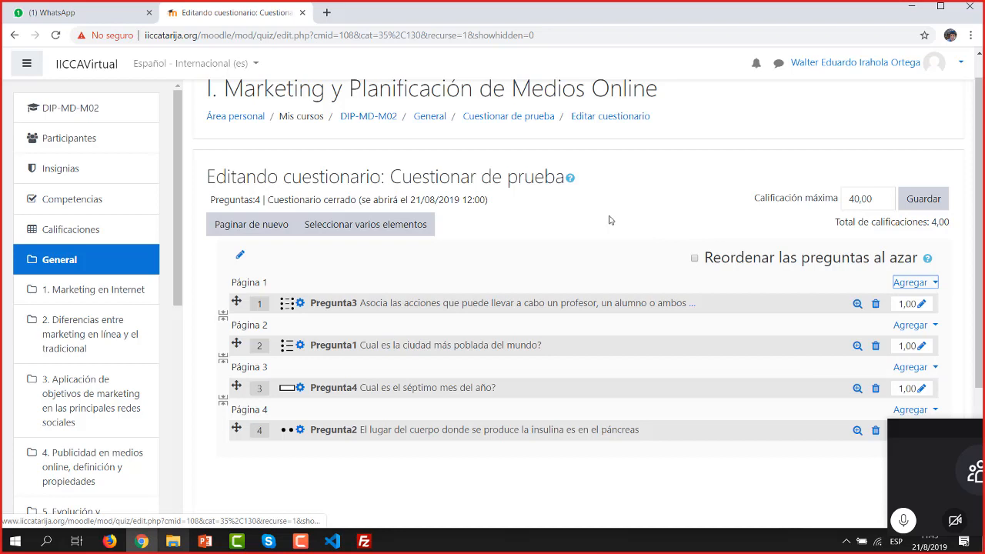
left_click(857, 198)
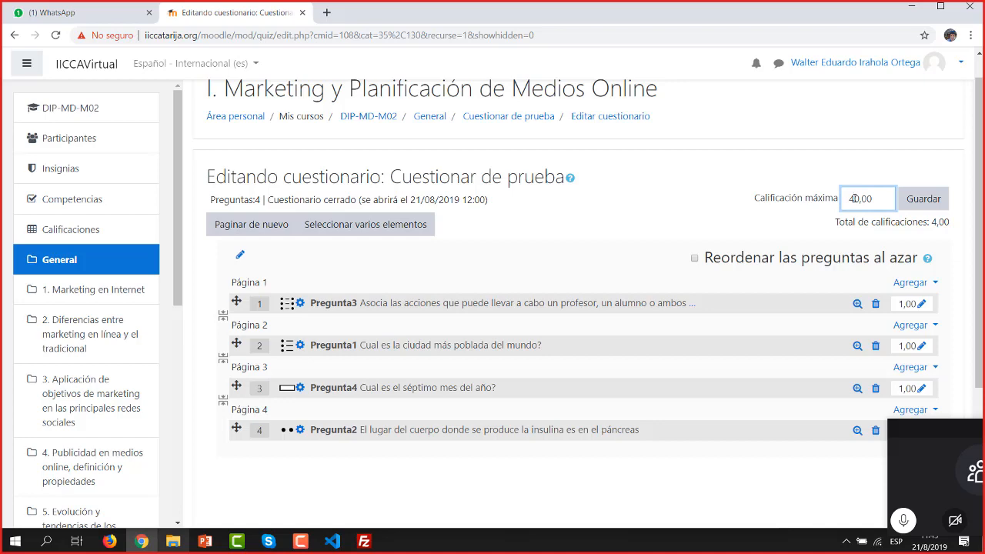
left_click(927, 201)
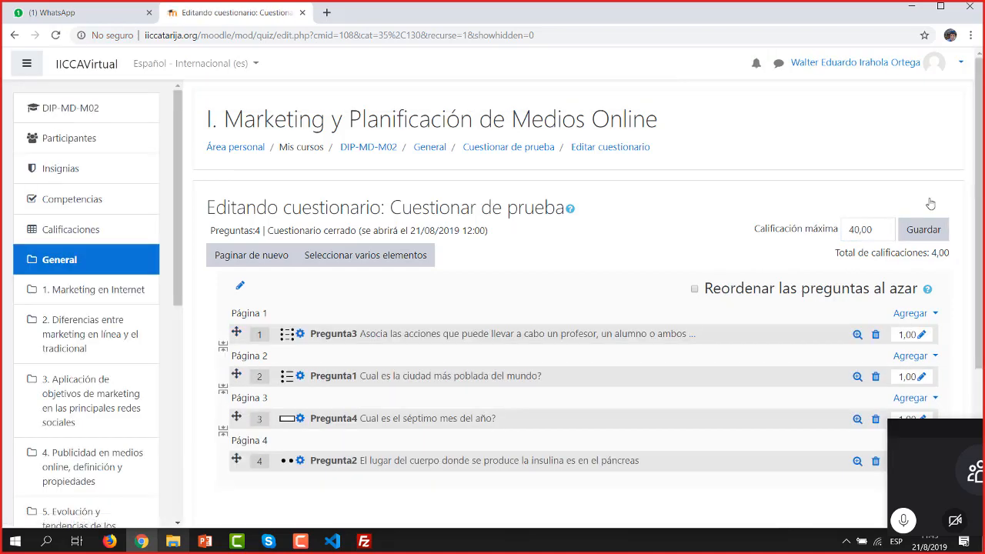
- Return to course DIP-MD-M02, open the quiz Cuestionar de prueba and check its opening time
scroll(979, 176, "down", 1)
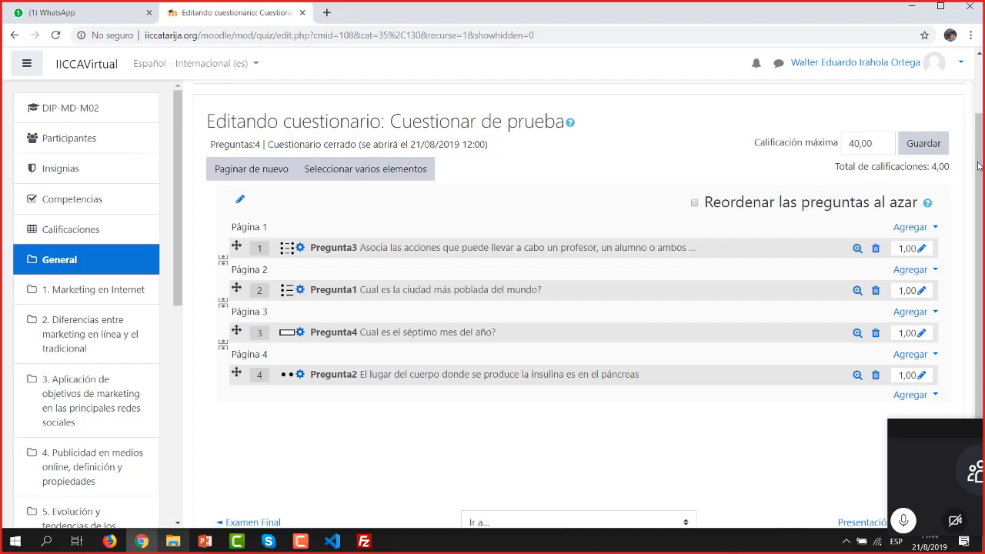
left_click_drag(978, 165, 983, 99)
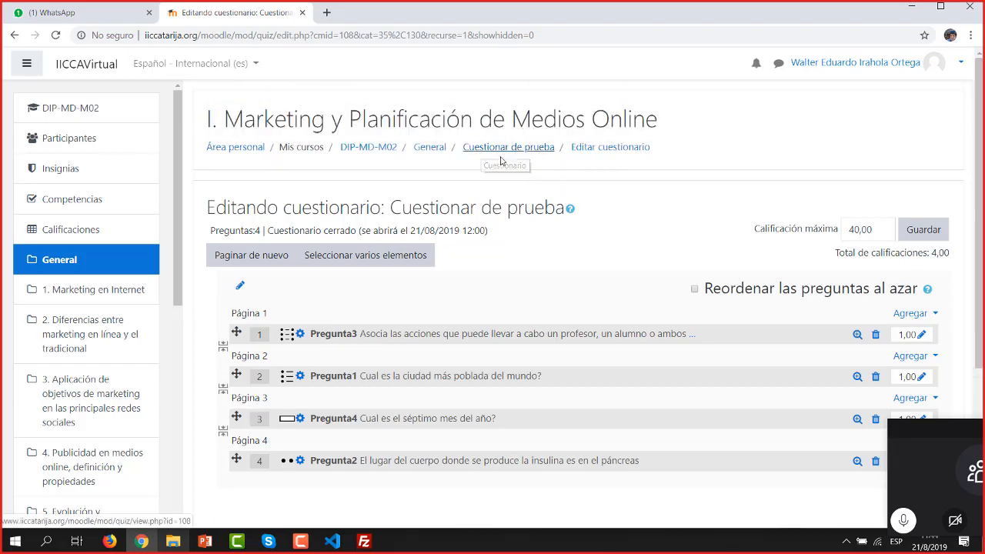
left_click(369, 147)
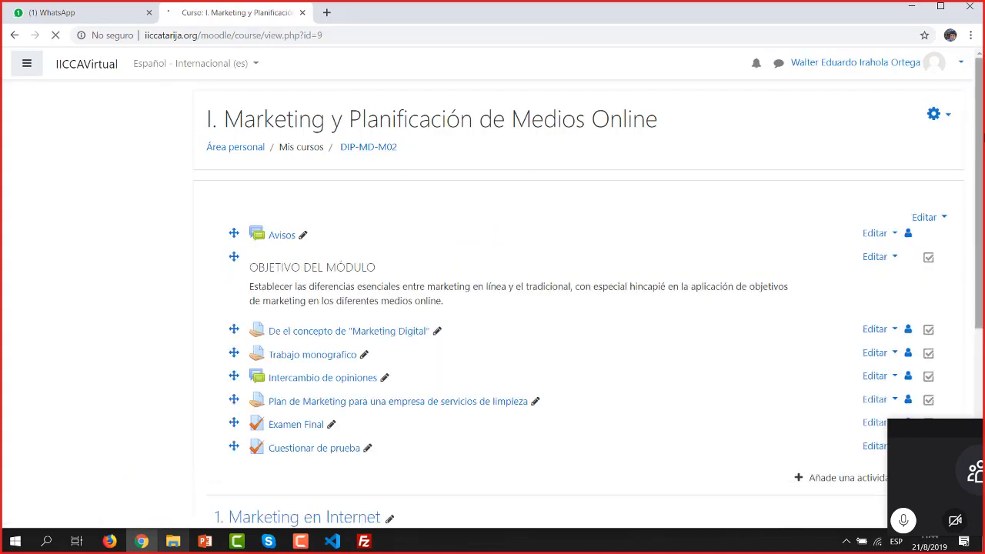
scroll(943, 191, "down", 3)
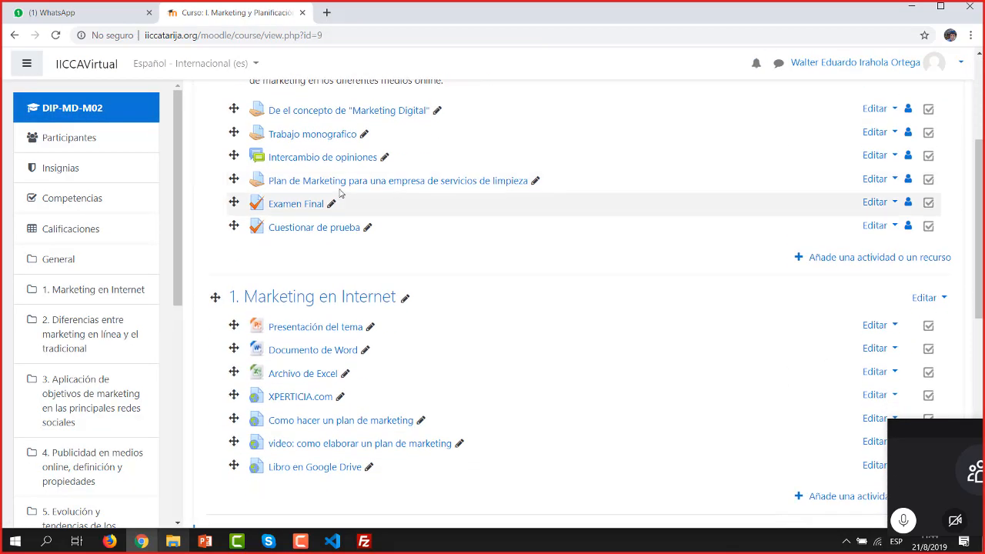
left_click(297, 229)
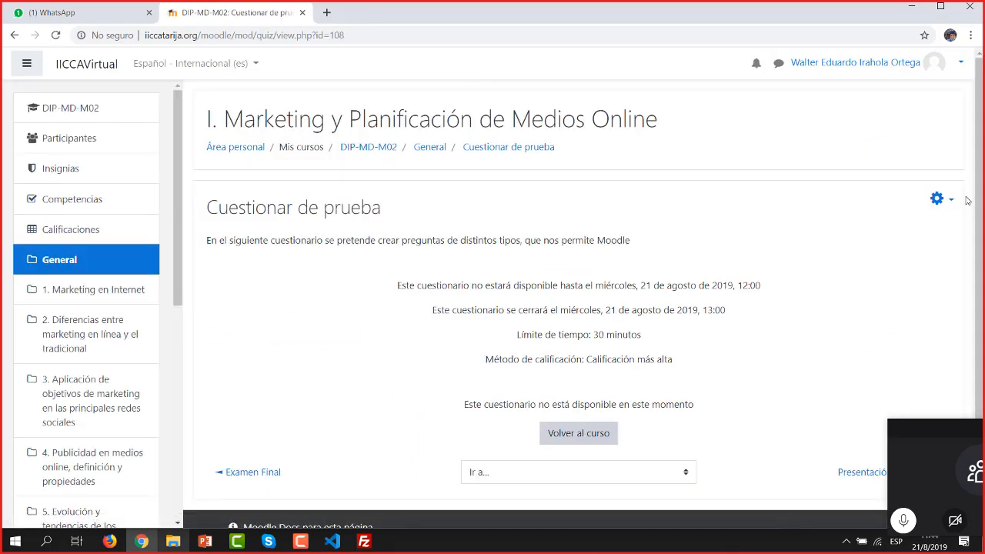
scroll(967, 200, "down", 2)
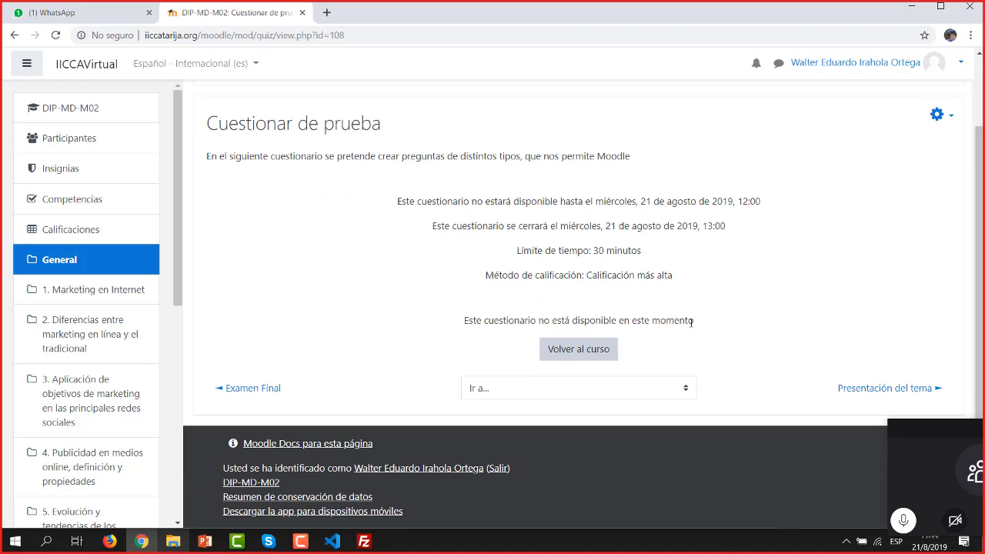
left_click_drag(739, 201, 766, 207)
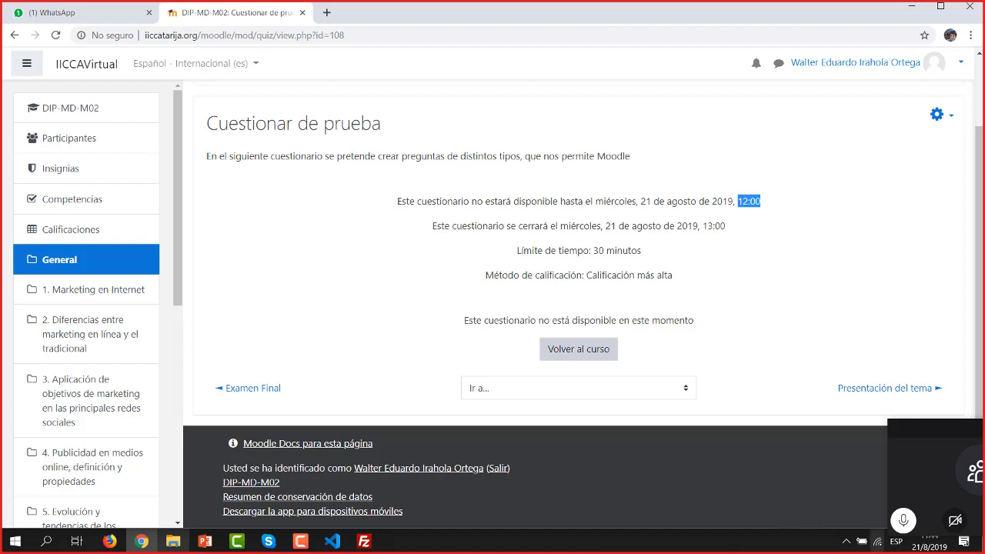
left_click(729, 262)
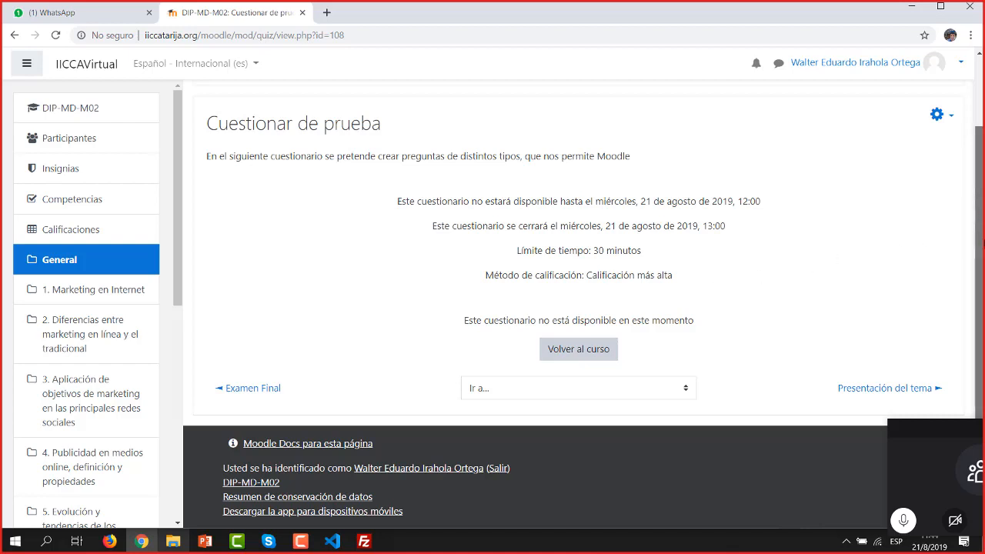
- Open the preview (Vista previa) of the quiz Cuestionar de prueba
scroll(981, 244, "up", 1)
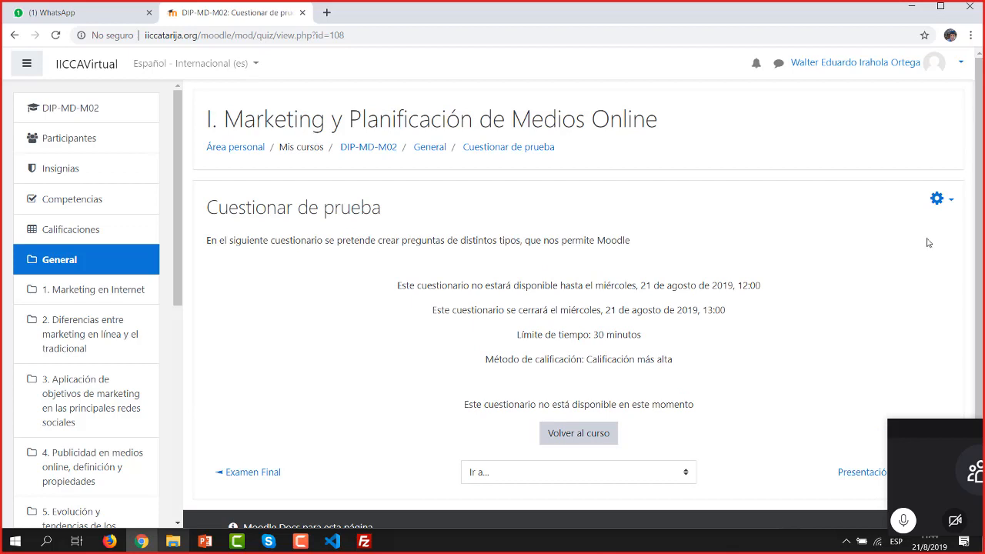
left_click(938, 200)
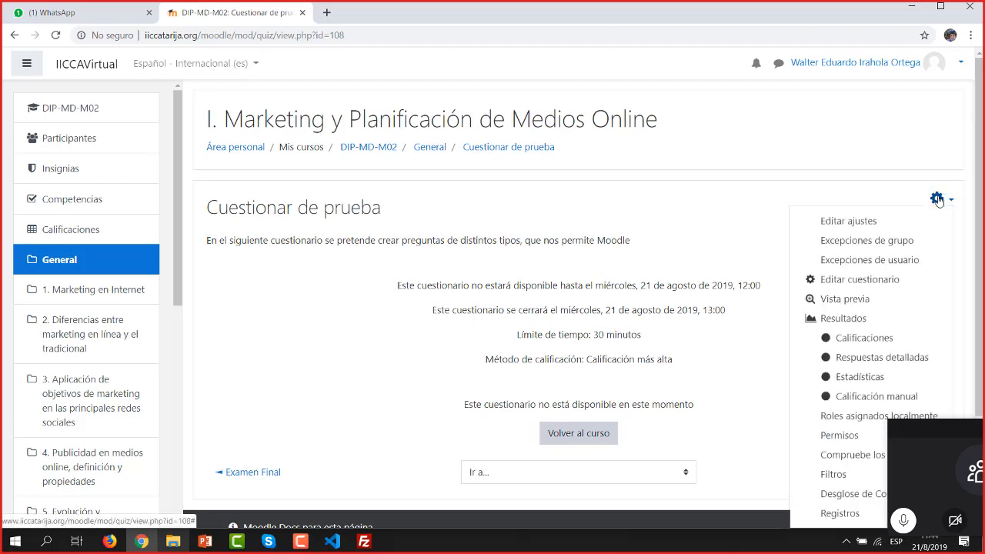
key("Escape")
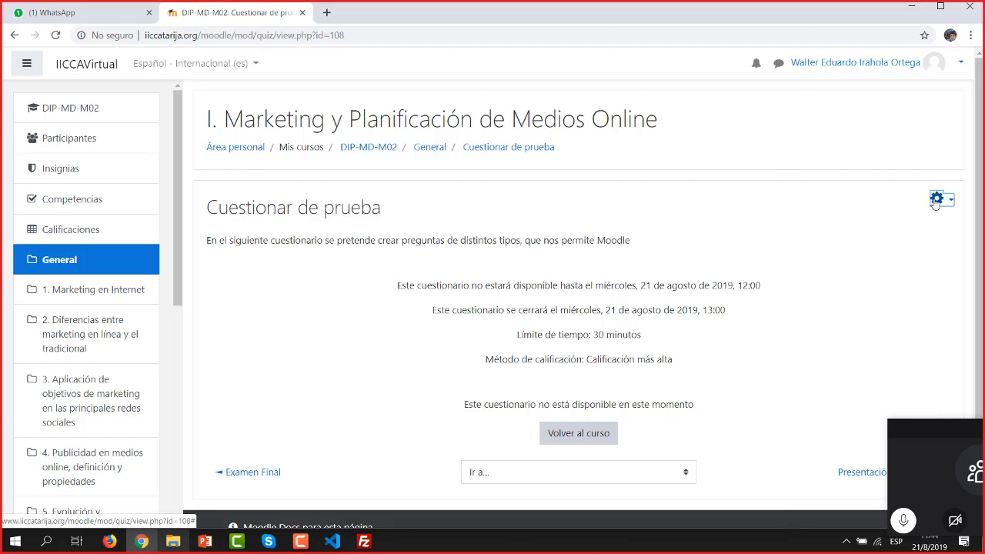
left_click(937, 200)
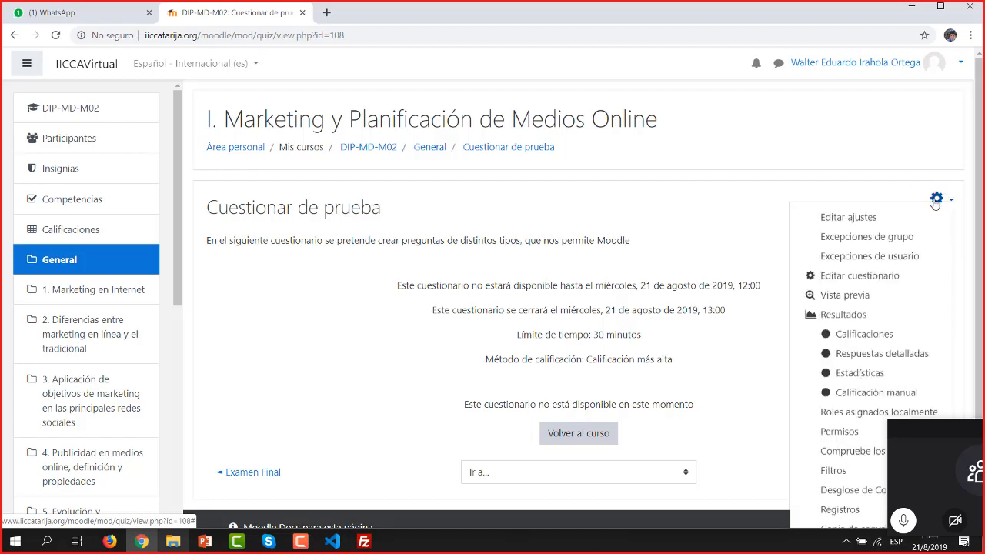
left_click(857, 297)
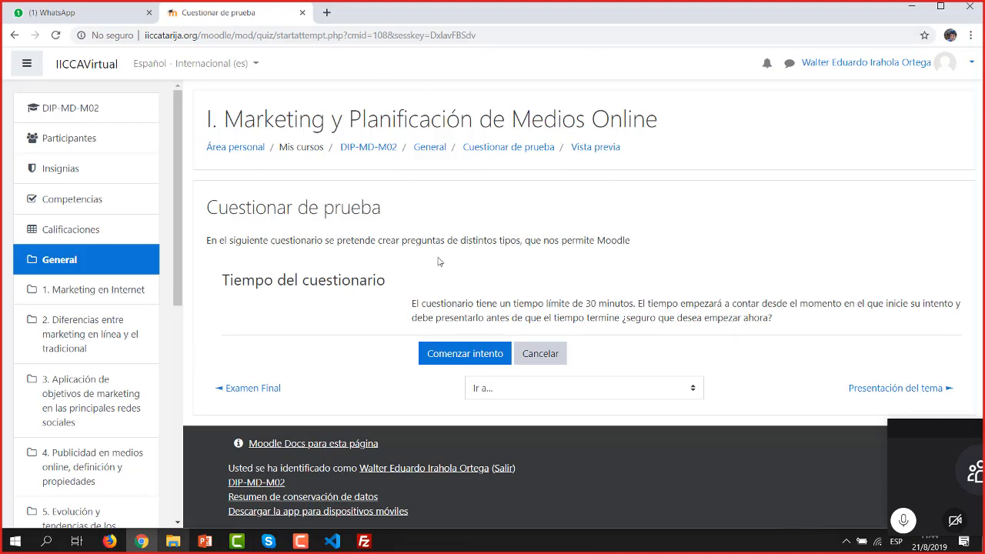
- Review the quiz's title, description and time limit on the preview's start page
left_click_drag(213, 208, 384, 213)
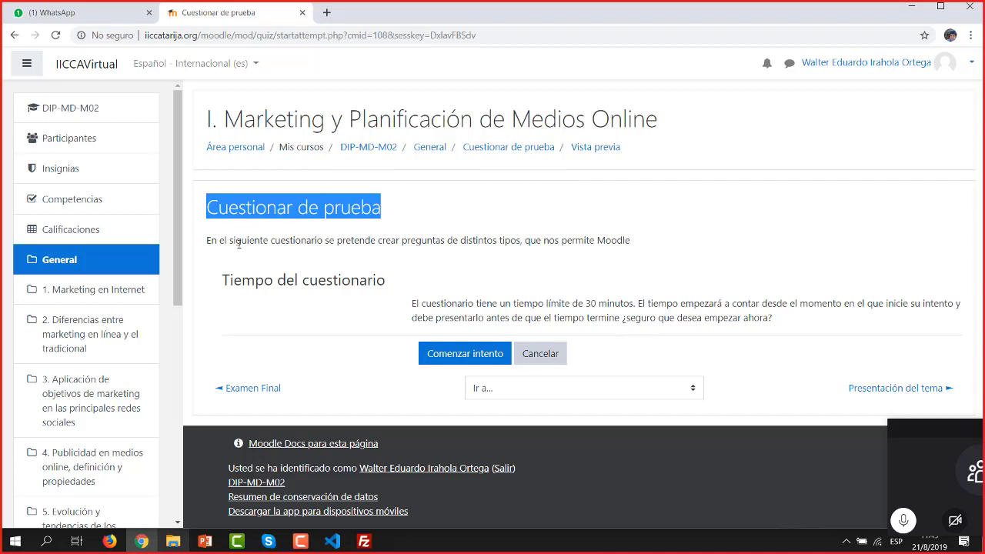
left_click_drag(206, 244, 639, 244)
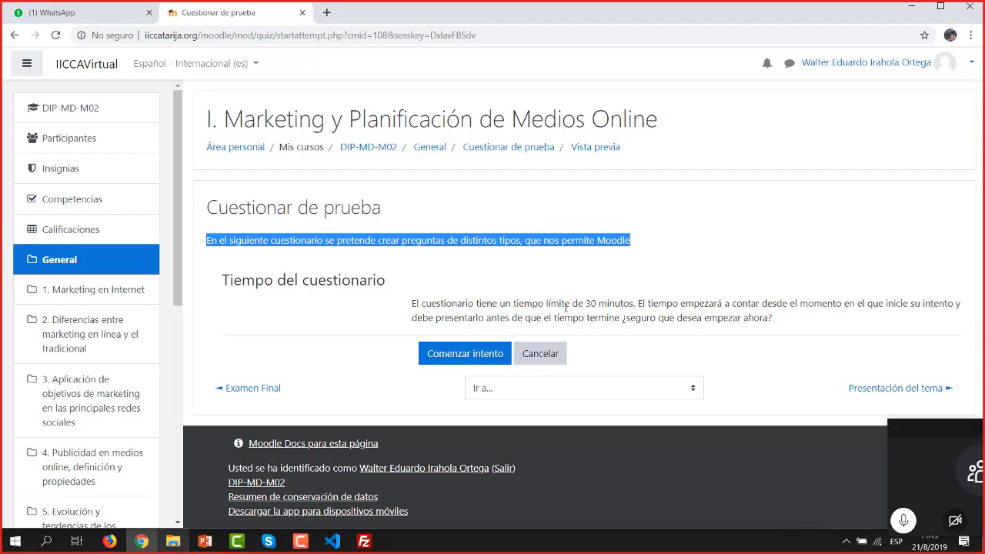
double_click(592, 303)
left_click(759, 307)
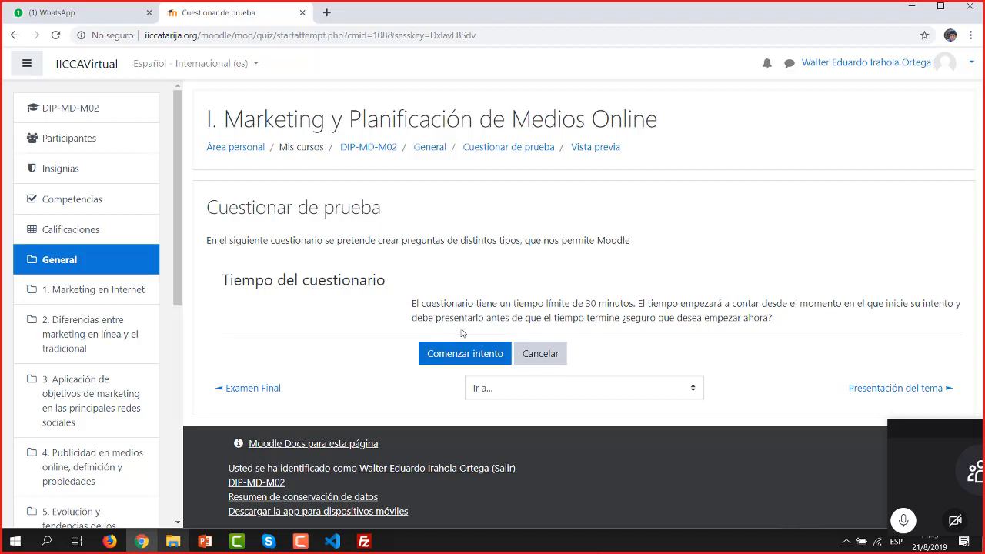
- Start the preview attempt of the quiz and page through its four questions to the attempt summary (Resumen del intento)
left_click(453, 355)
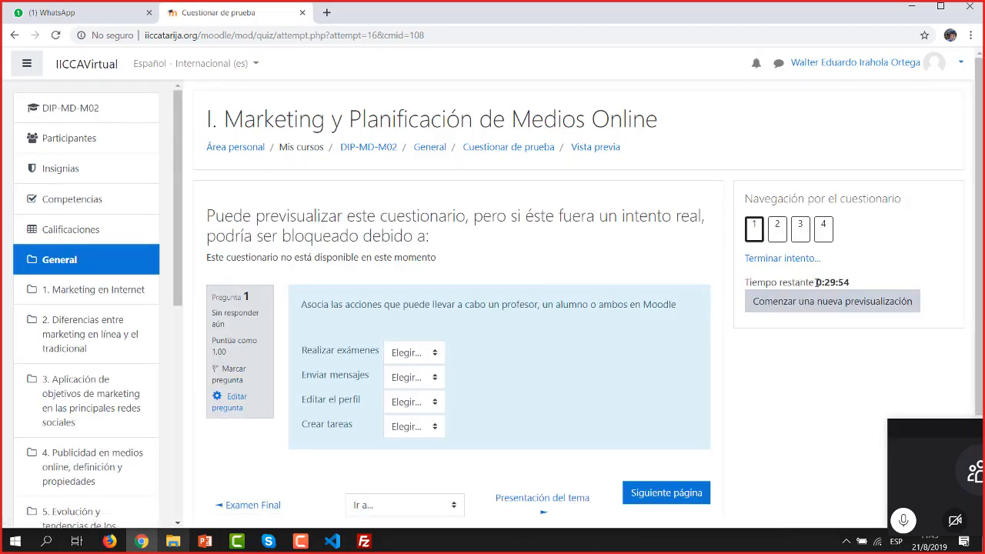
left_click_drag(816, 282, 855, 286)
left_click(665, 498)
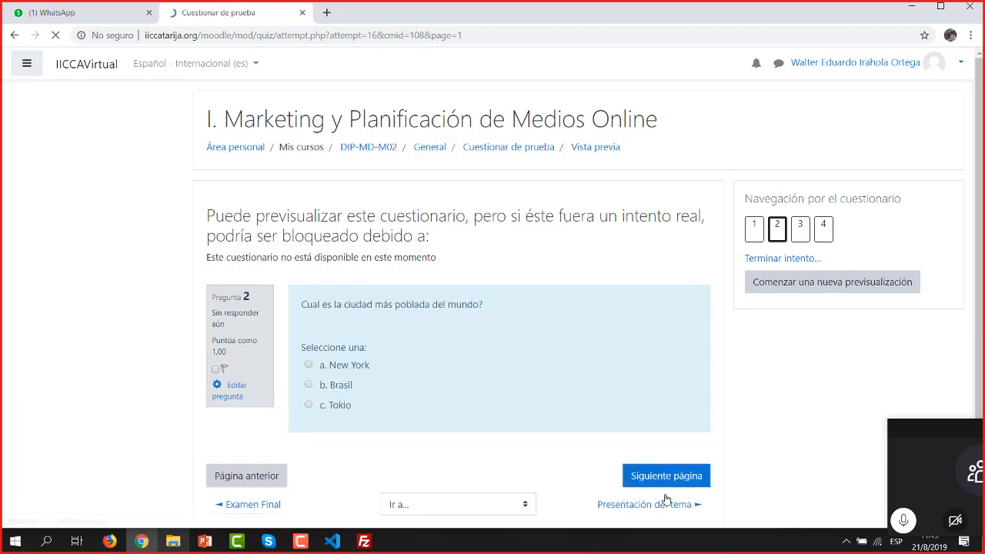
left_click(666, 487)
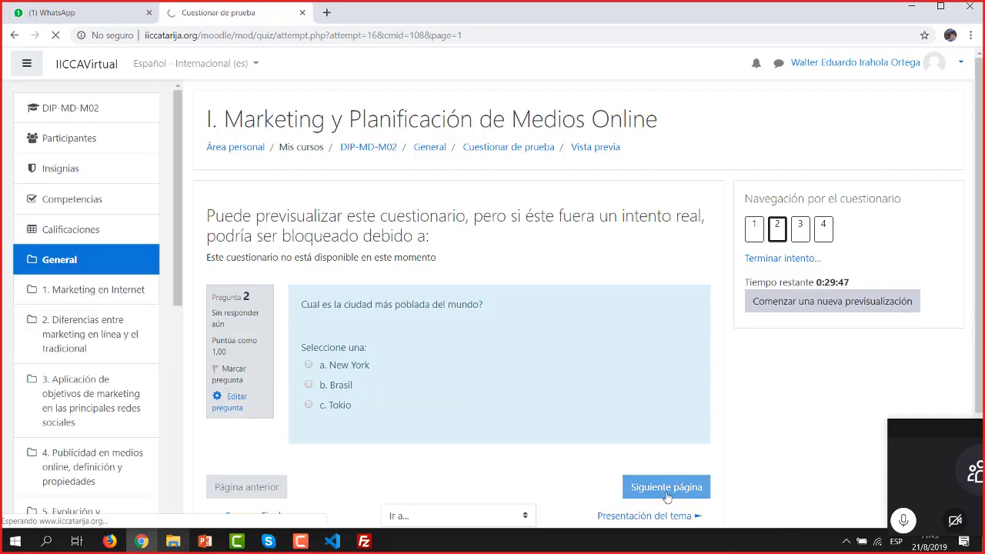
left_click(668, 487)
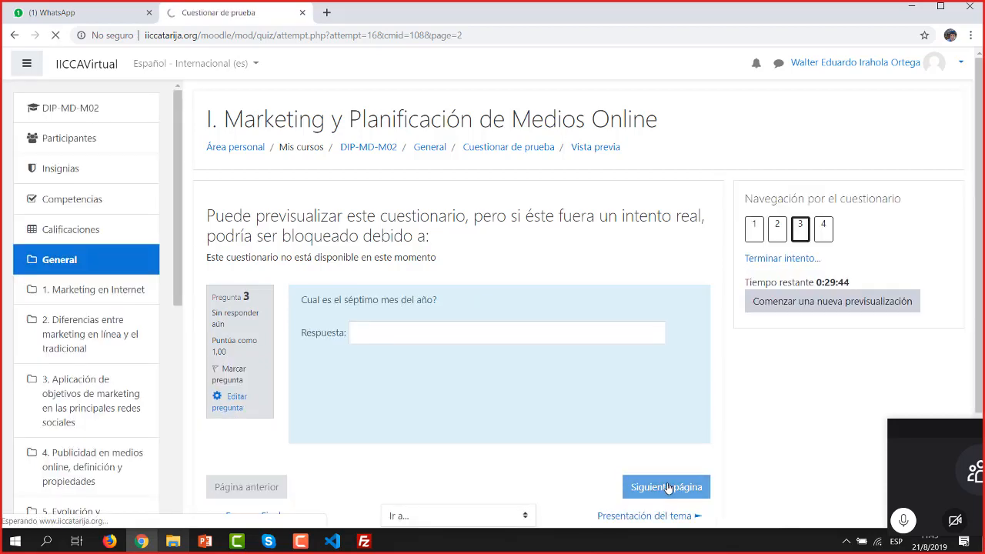
left_click(668, 487)
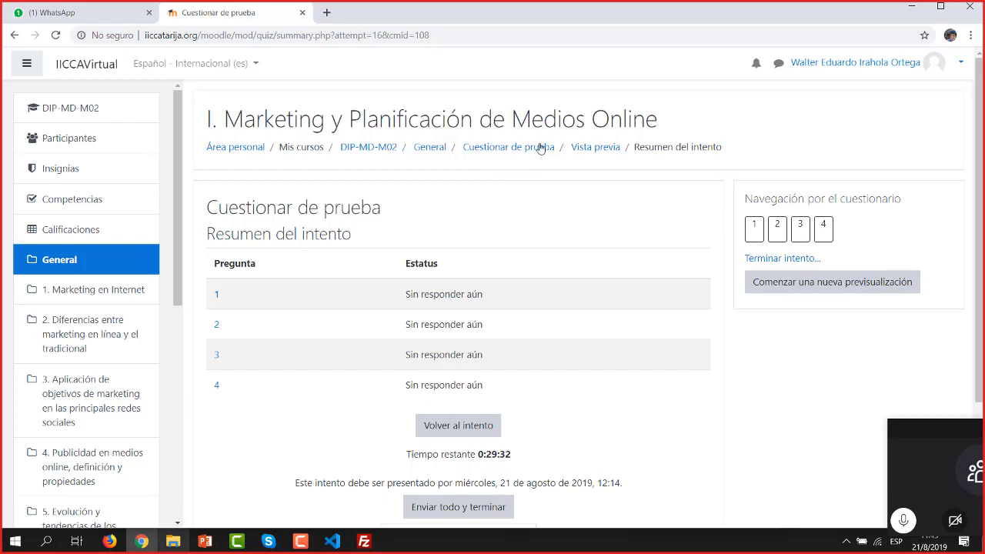
- Return to course DIP-MD-M02 and view the availability details of the quiz Cuestionar de prueba
left_click(365, 148)
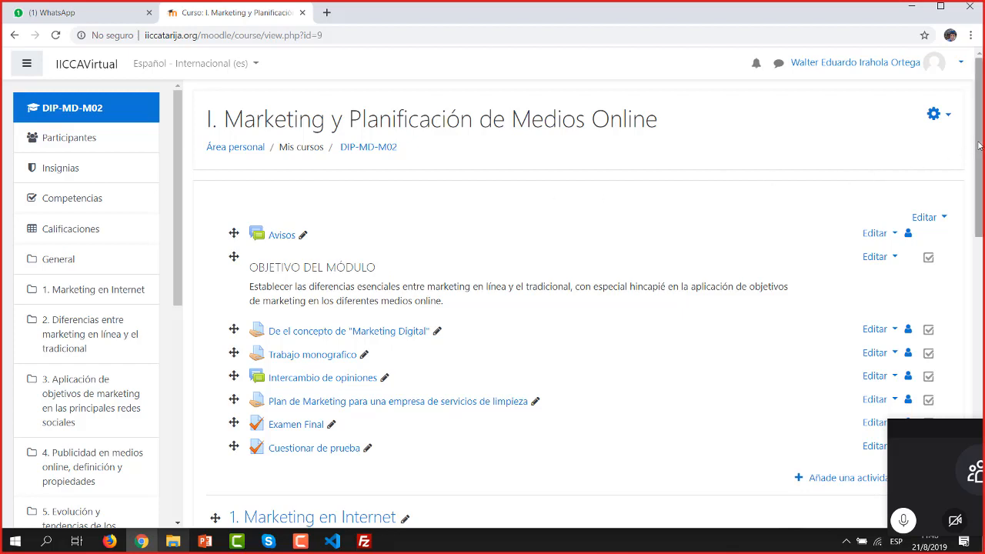
scroll(981, 143, "down", 1)
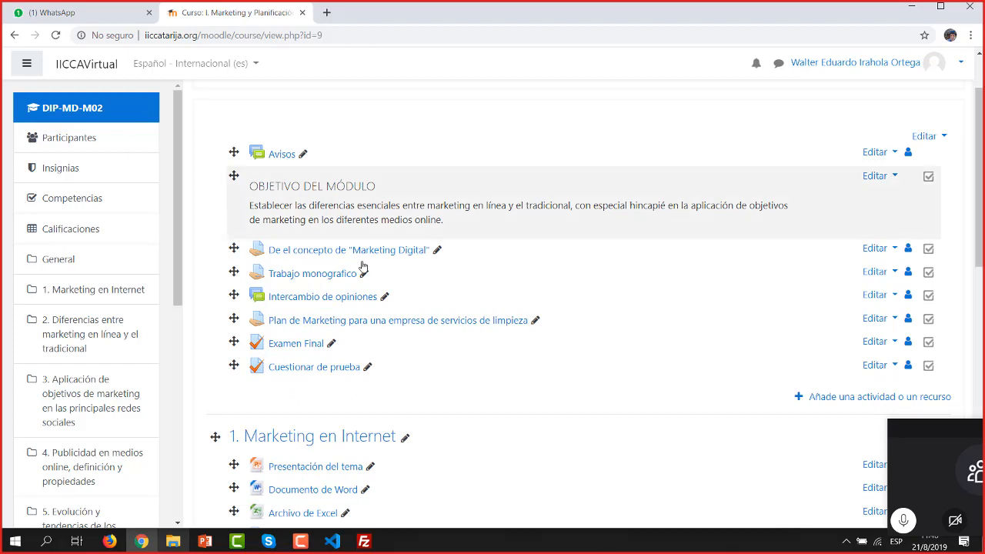
left_click(316, 373)
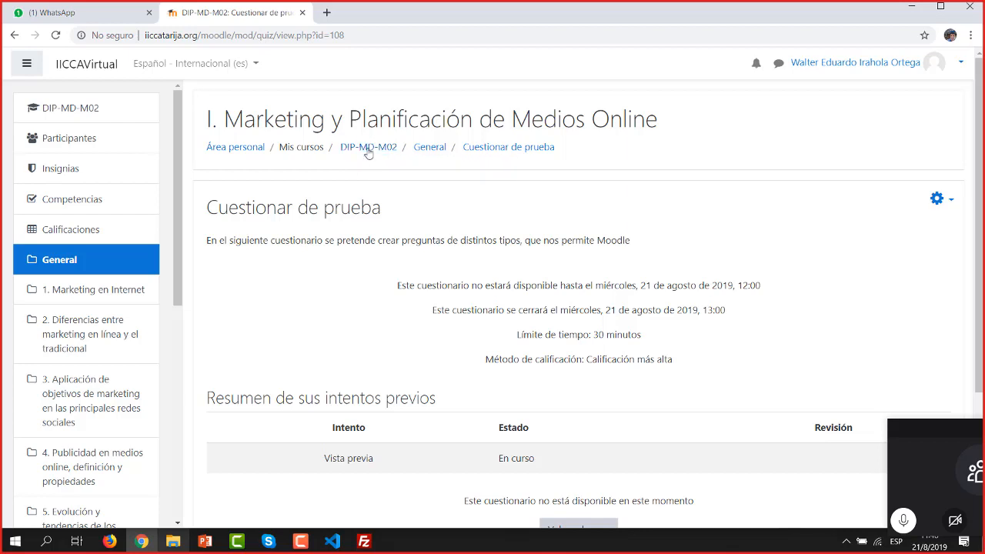
- Reopen the quiz Cuestionar de prueba from the course page and continue its preview (Vista previa)
left_click(359, 150)
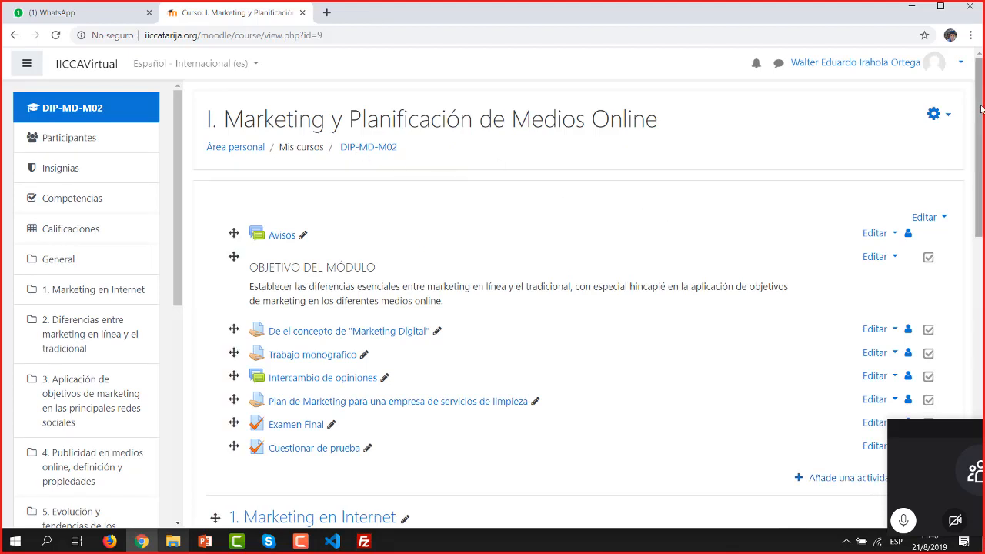
scroll(369, 409, "down", 1)
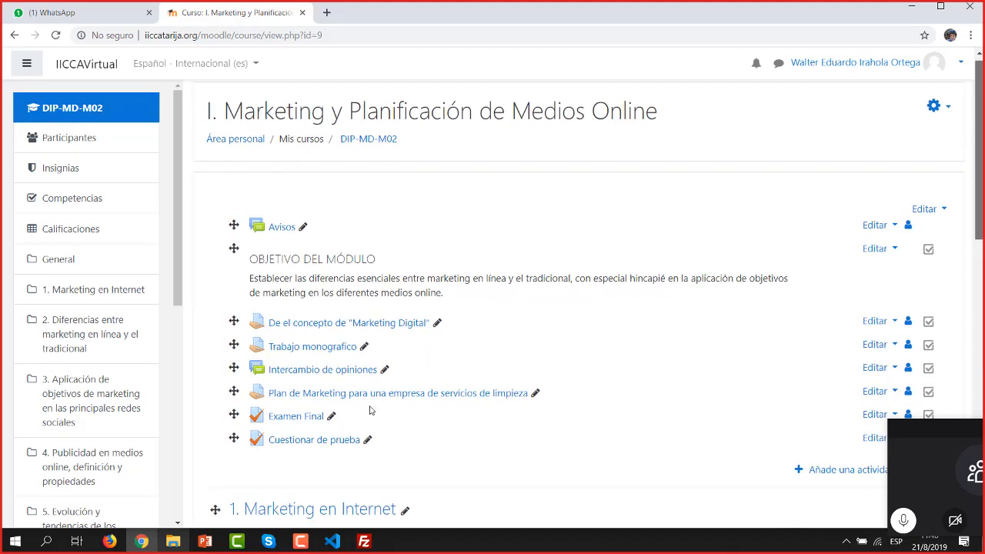
scroll(297, 392, "down", 2)
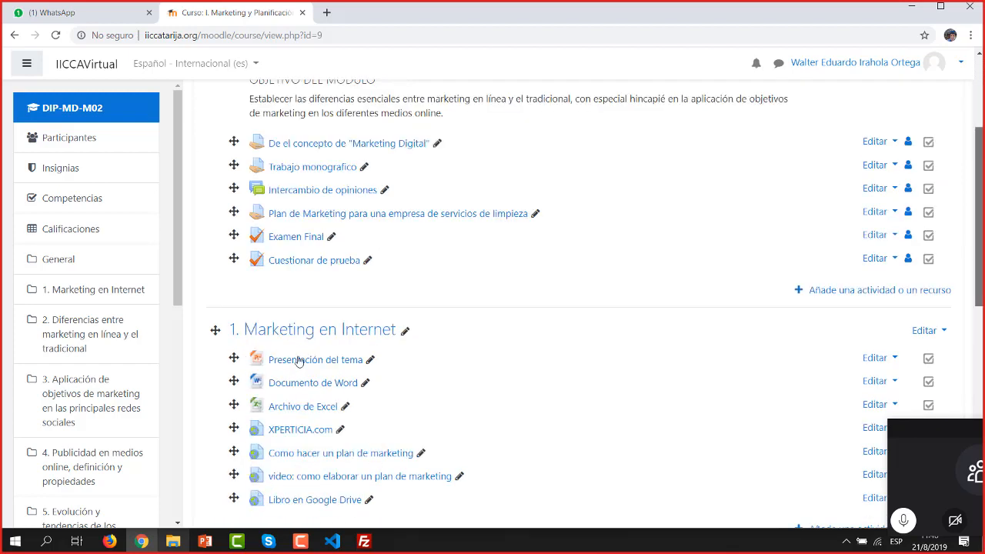
left_click(305, 263)
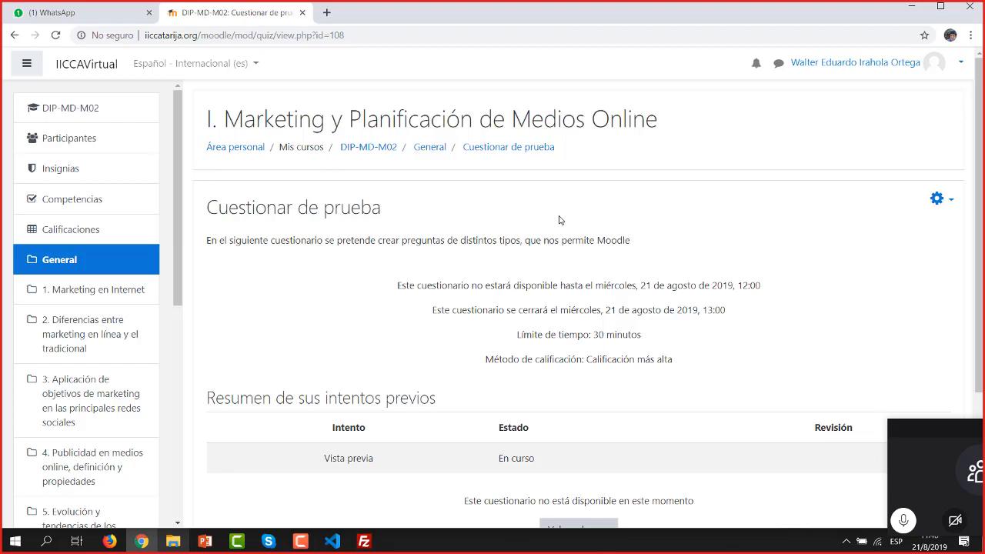
left_click(939, 201)
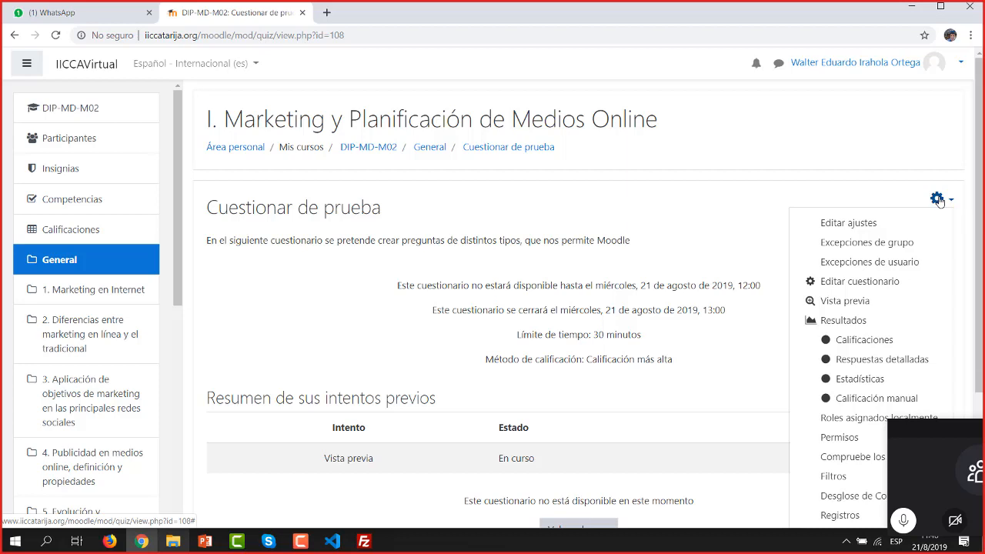
left_click(889, 308)
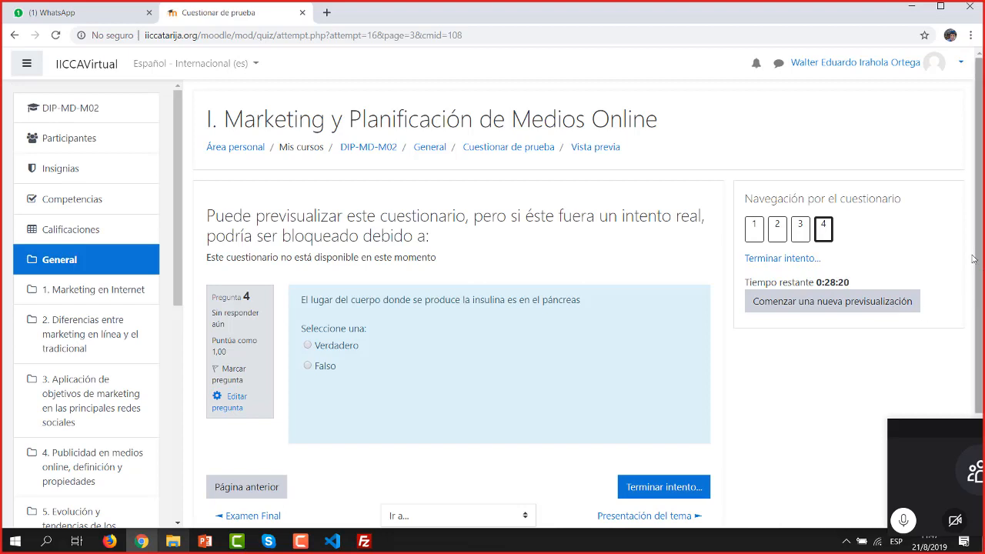
- Look through questions 1, 2 and 3 with the preview's question navigation and return to course DIP-MD-M02
left_click(755, 228)
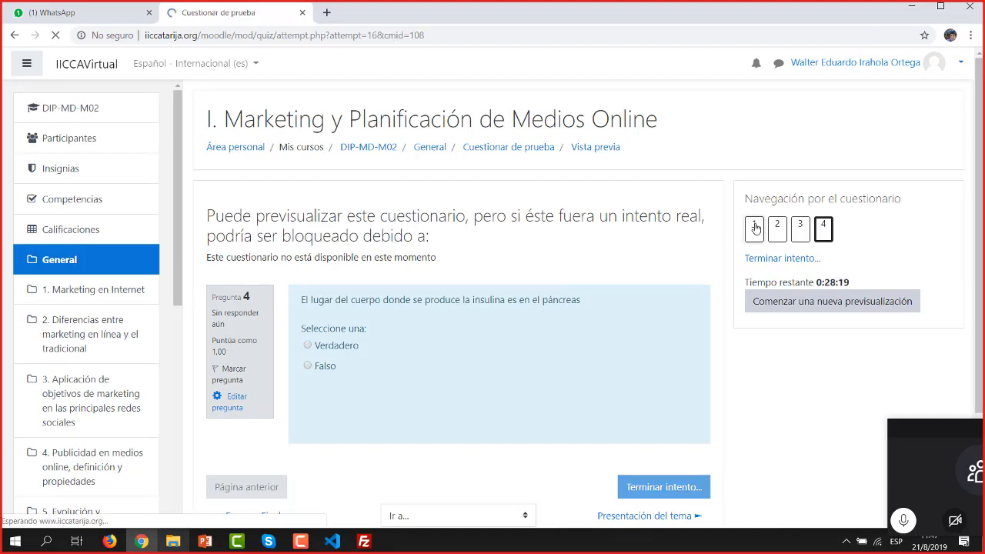
left_click(782, 228)
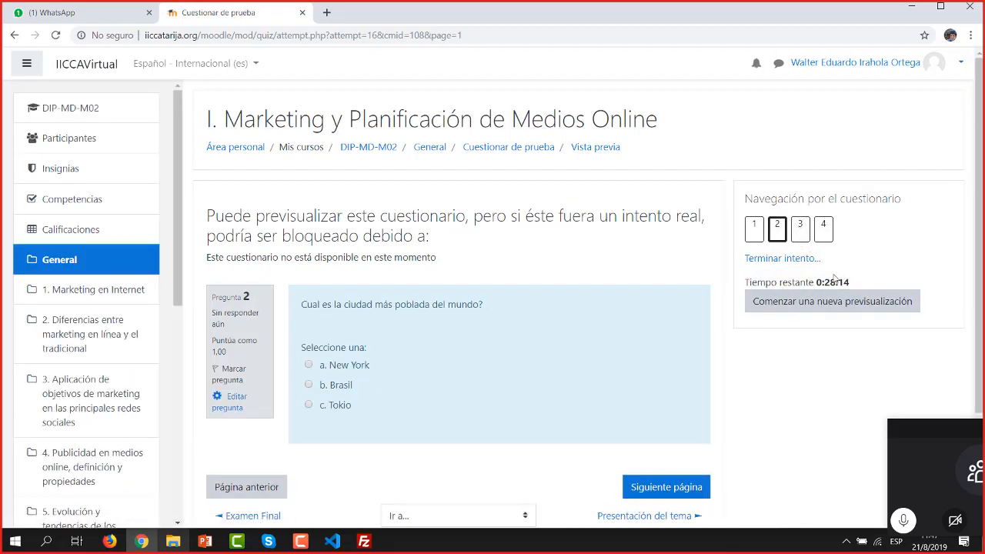
left_click(803, 230)
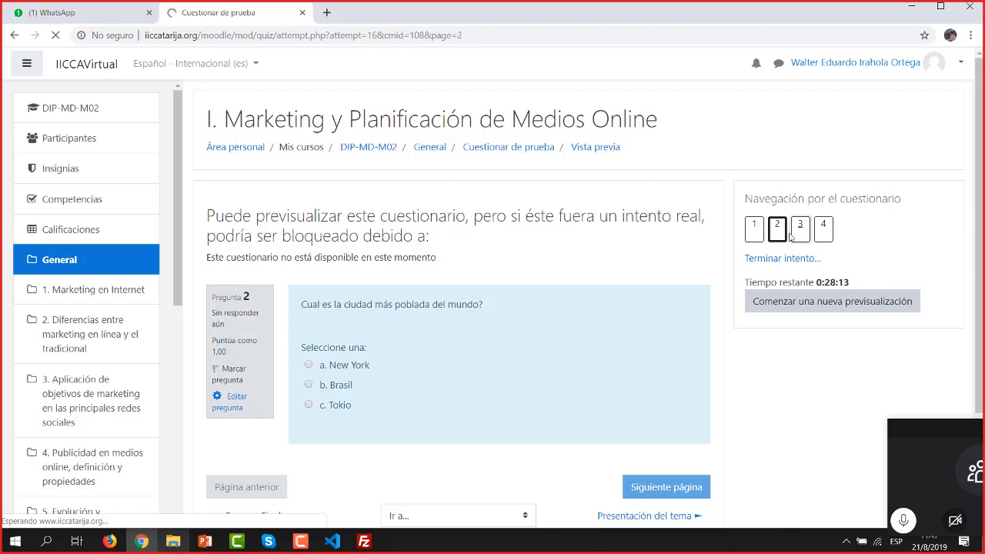
left_click(754, 229)
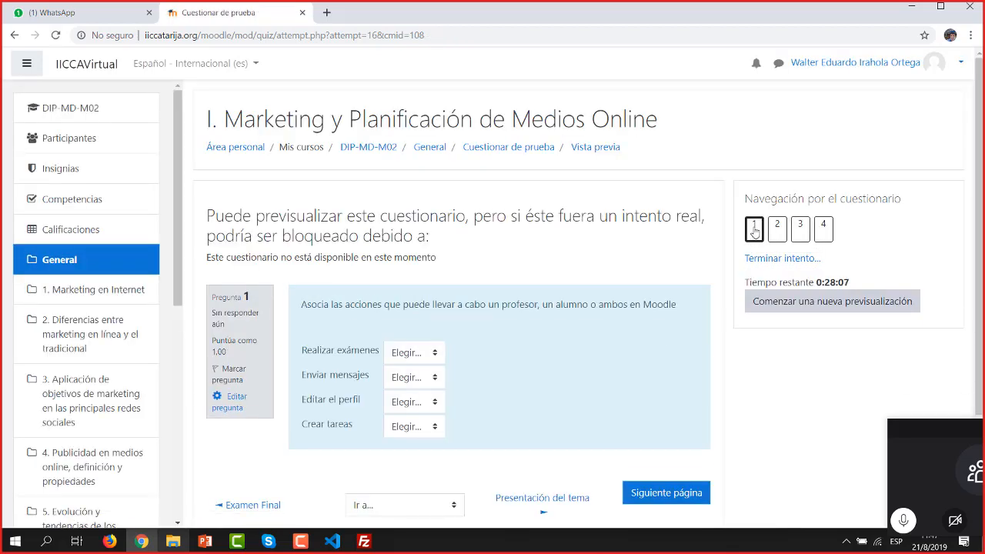
left_click(379, 150)
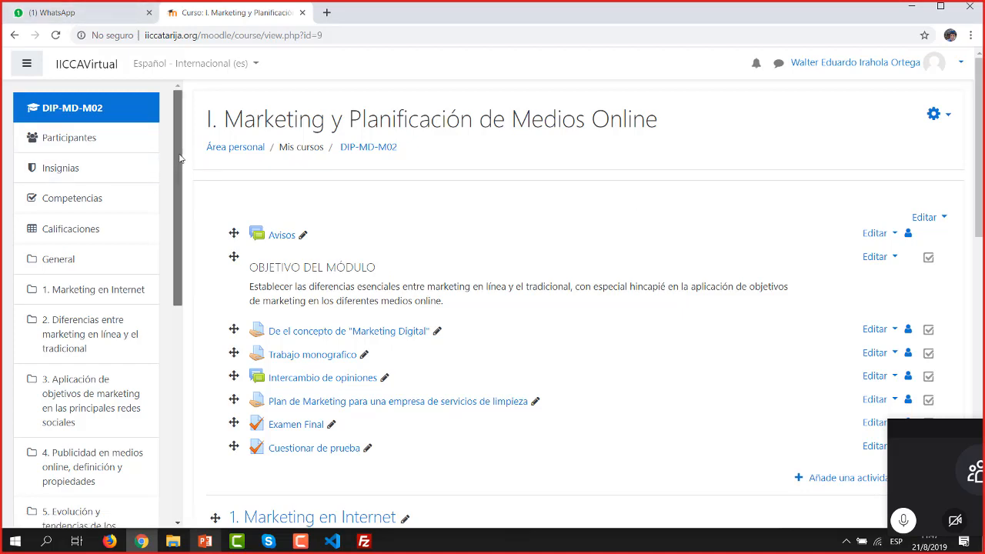
- Switch to PowerPoint and review the activities on the slide Como crear cuestionarios, highlighting calificación máxima and temporalización
left_click(205, 542)
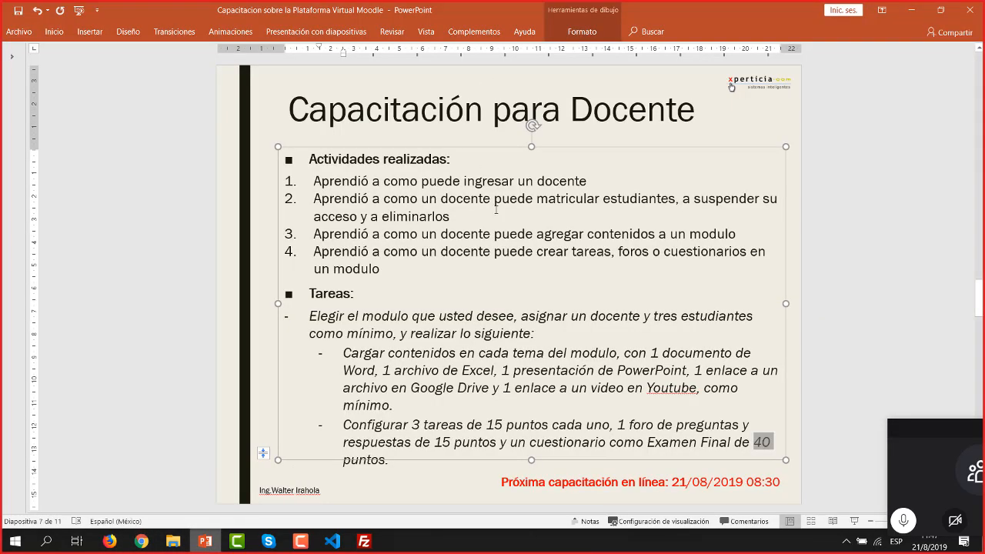
scroll(496, 209, "down", 1)
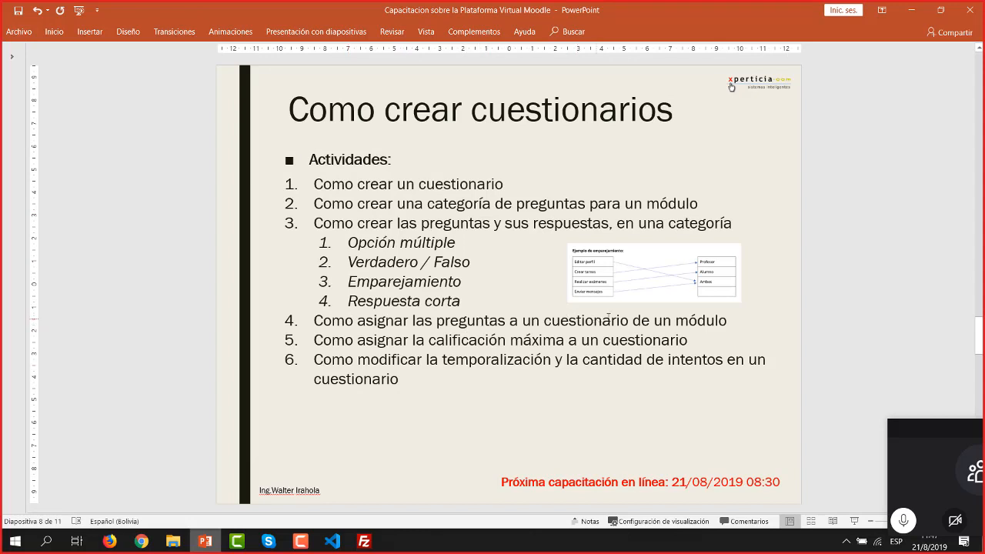
left_click(697, 320)
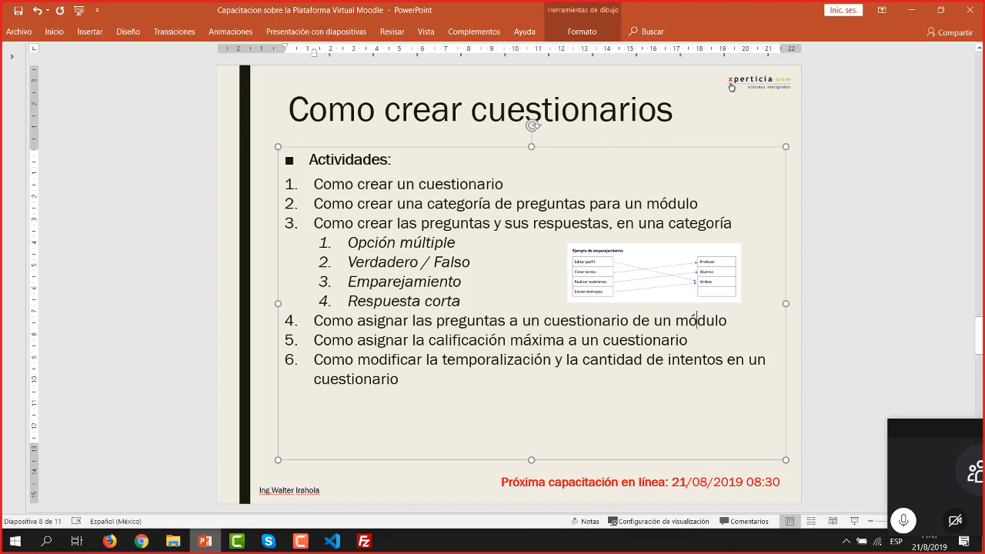
left_click_drag(429, 340, 567, 339)
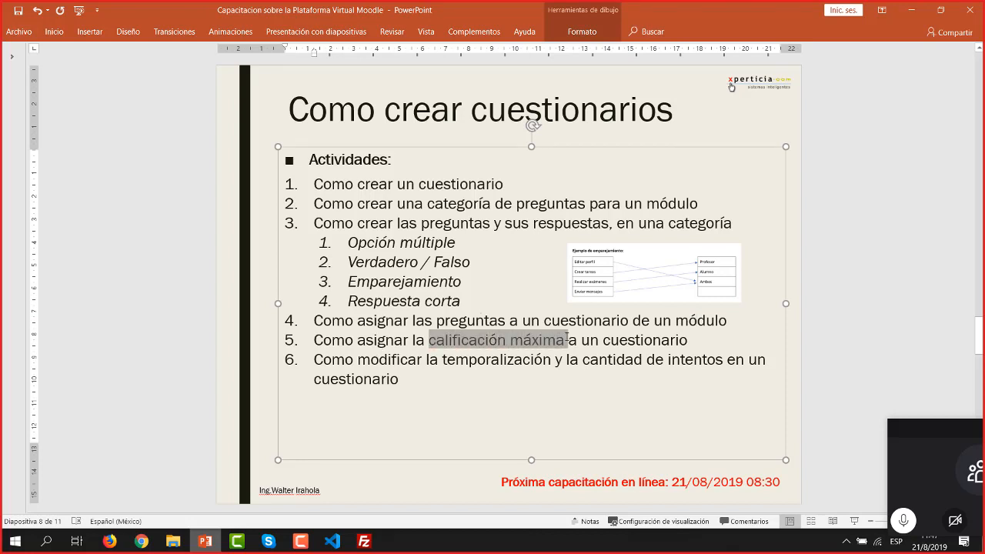
left_click(522, 341)
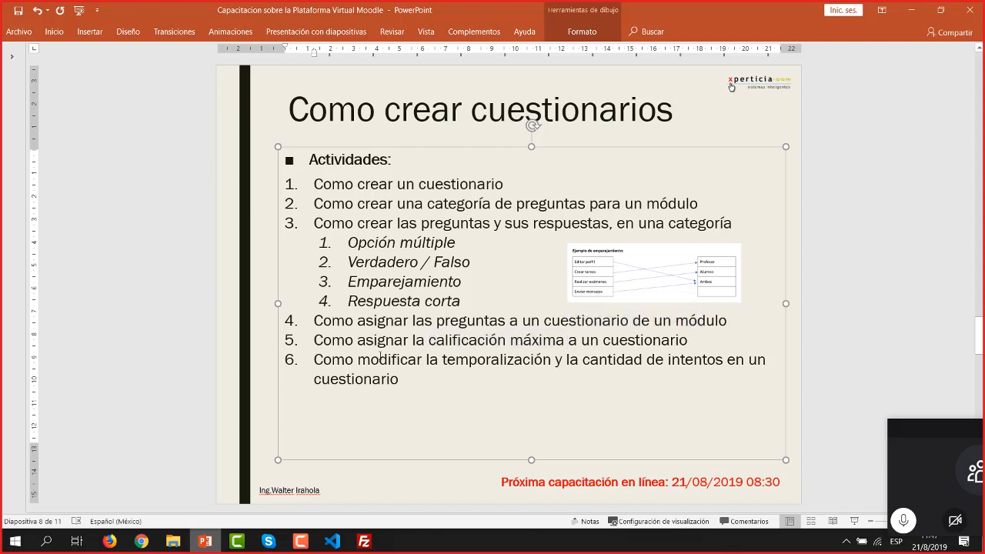
double_click(478, 360)
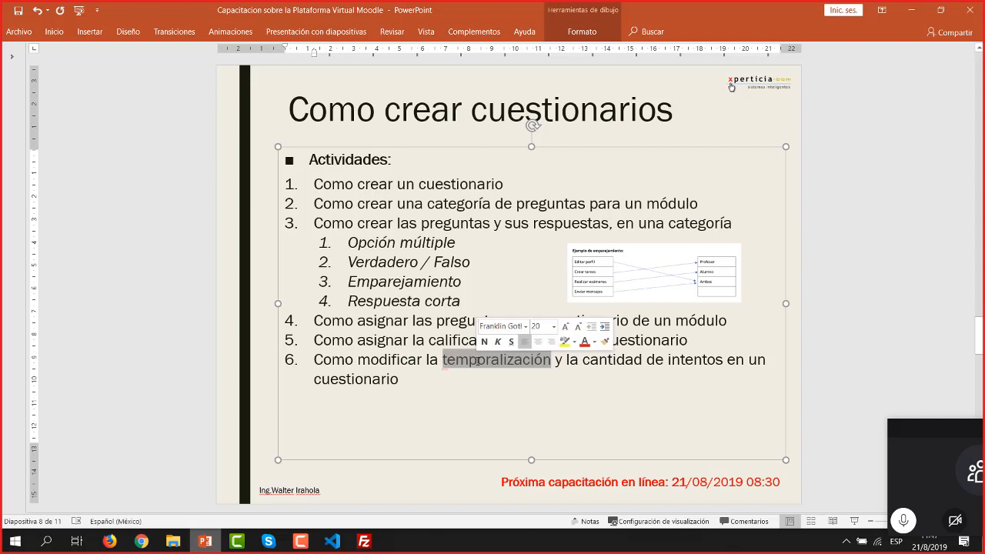
left_click(669, 365)
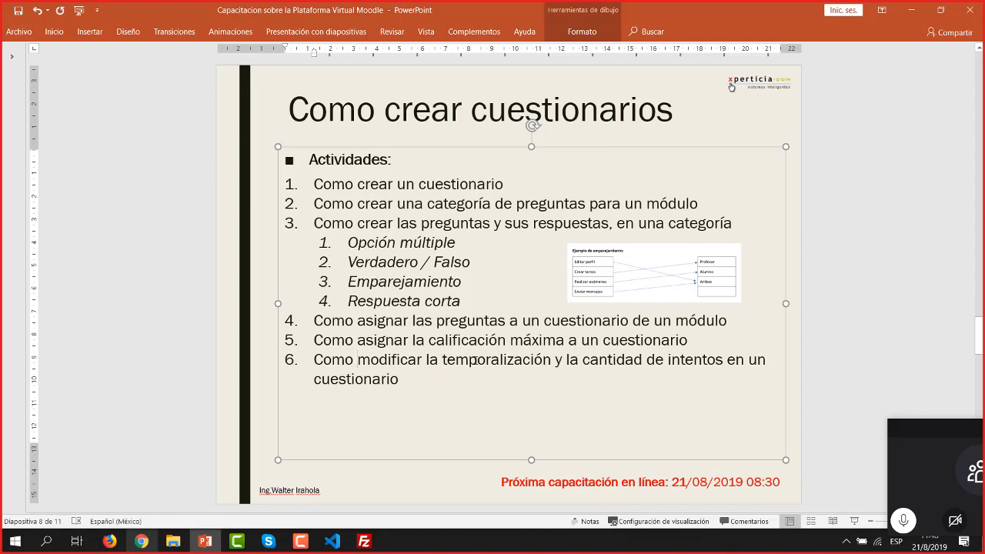
double_click(514, 360)
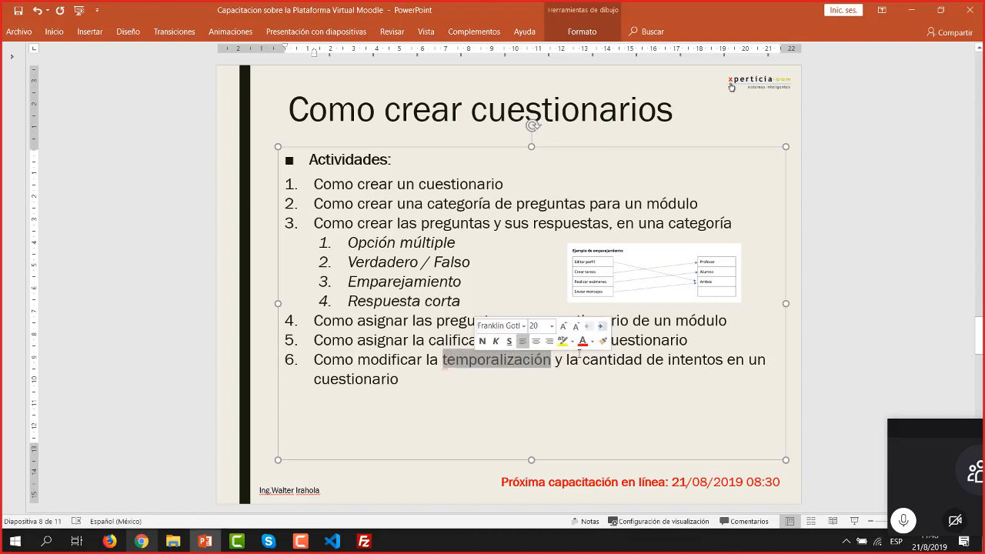
left_click(580, 361)
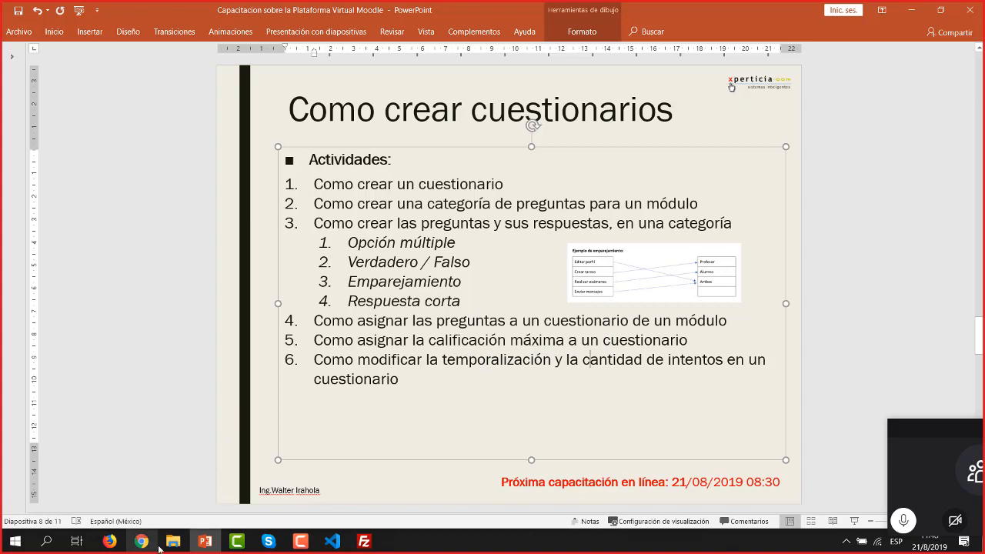
- Switch back to Moodle in Chrome and open the settings (Editar ajustes) of the quiz Cuestionar de prueba
key("alt+Tab")
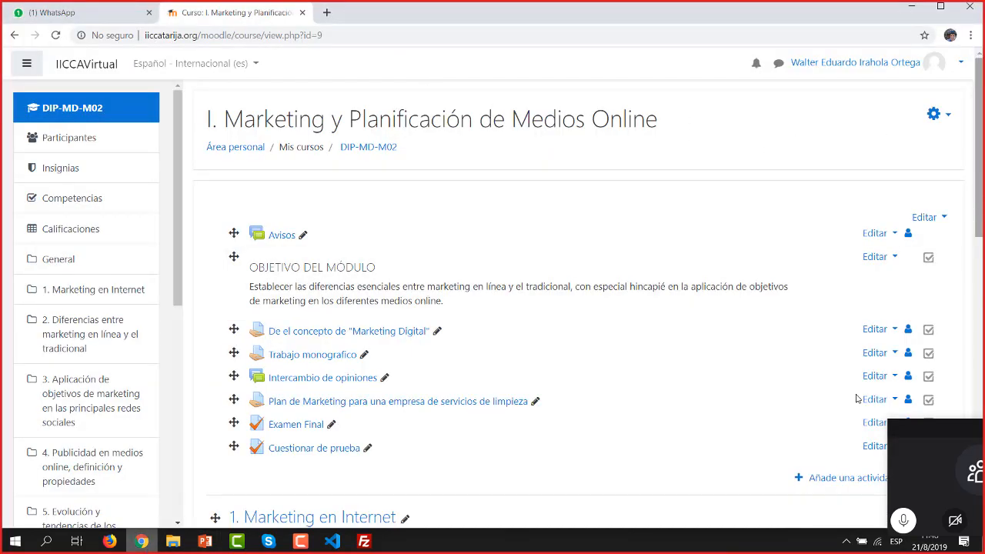
scroll(970, 206, "down", 1)
scroll(842, 180, "down", 3)
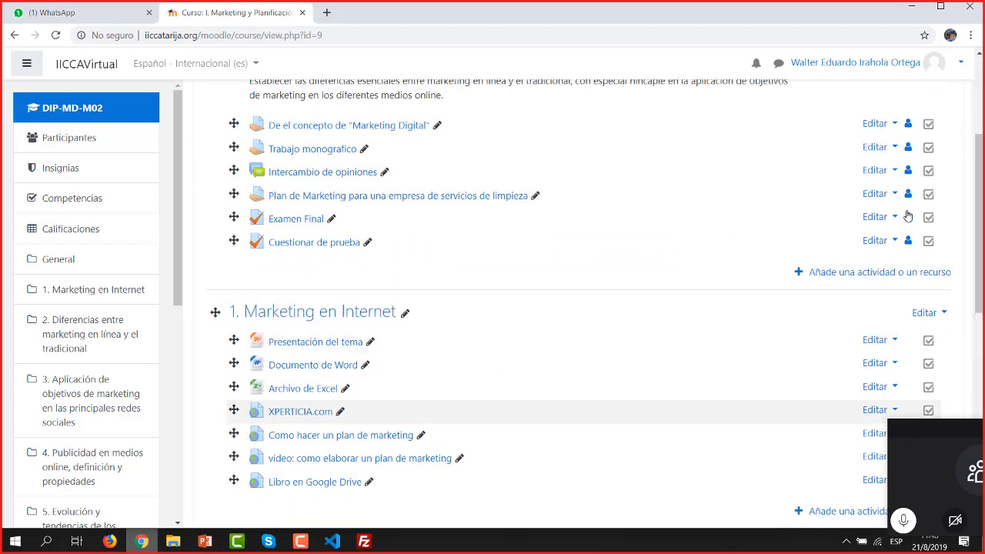
left_click(876, 241)
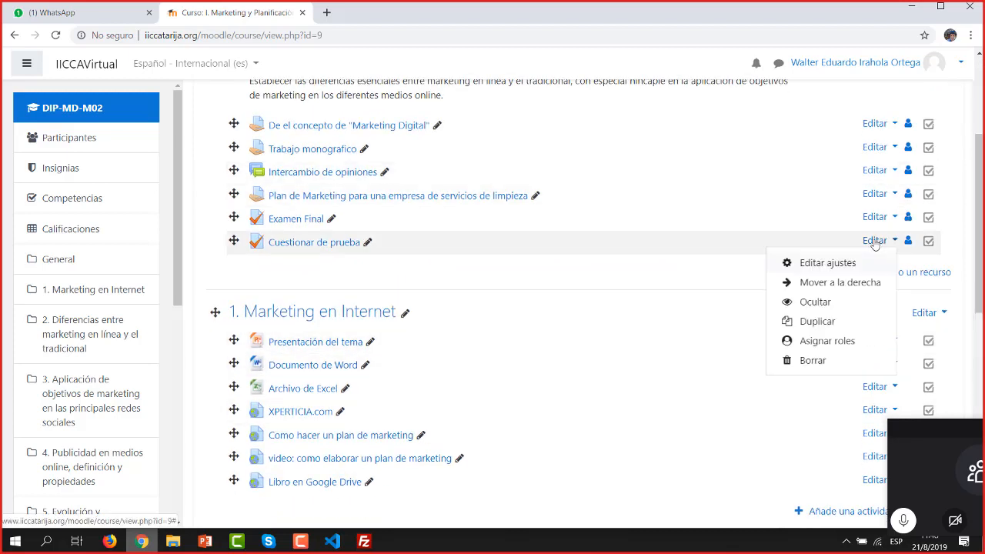
left_click(827, 263)
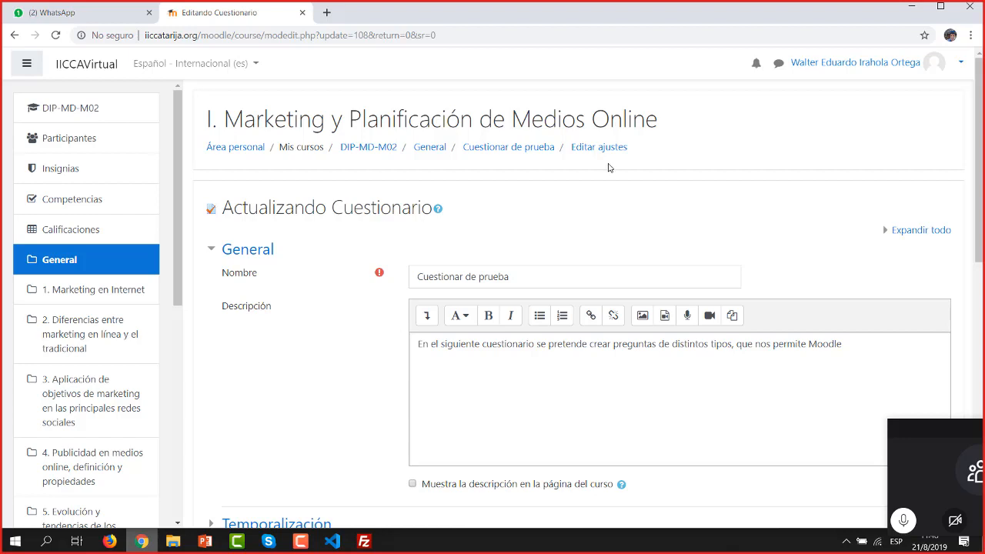
- In the quiz's Temporalización settings, set the opening hour to 15:00 and the closing hour to 16:00 on 21 agosto 2019
left_click_drag(980, 83, 981, 233)
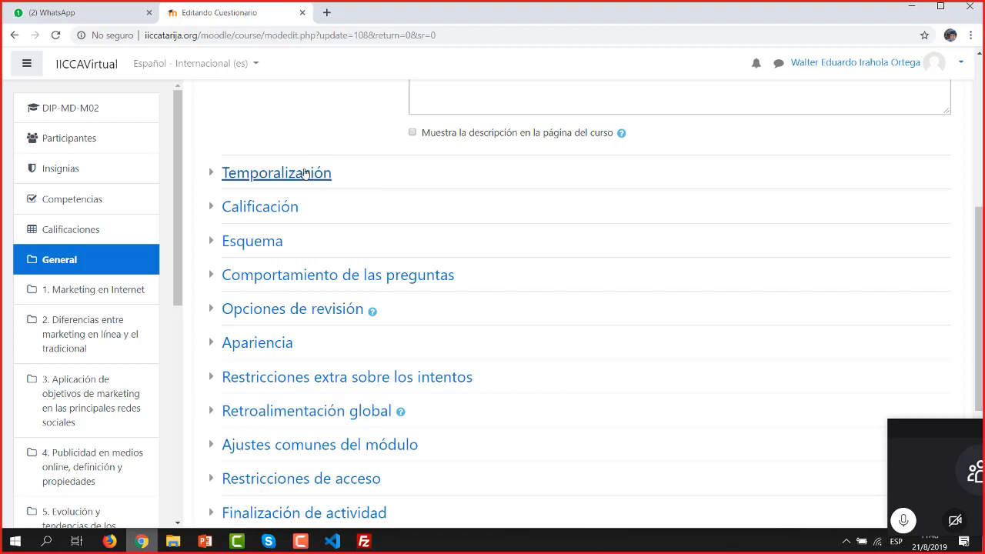
left_click(282, 176)
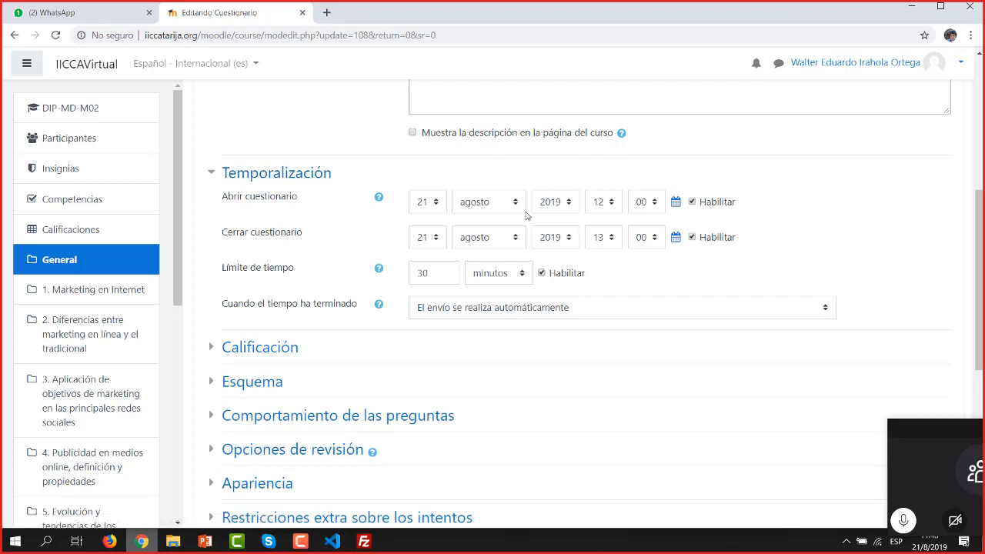
left_click(605, 206)
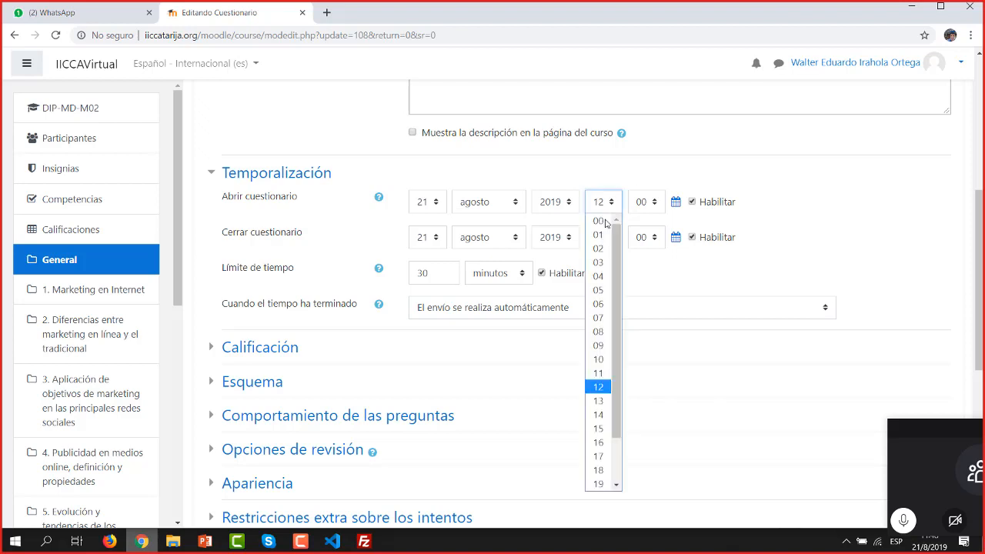
left_click(607, 431)
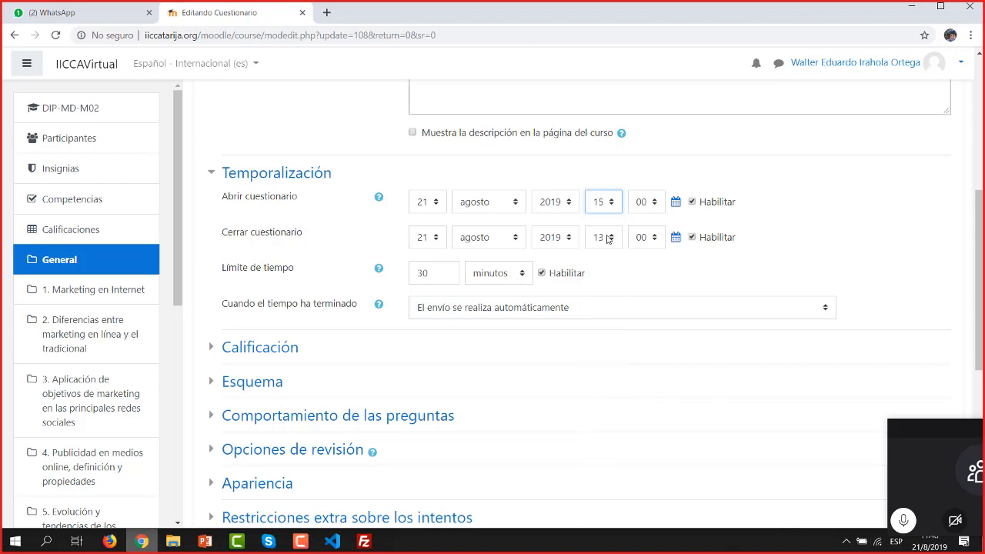
left_click(605, 237)
left_click(599, 481)
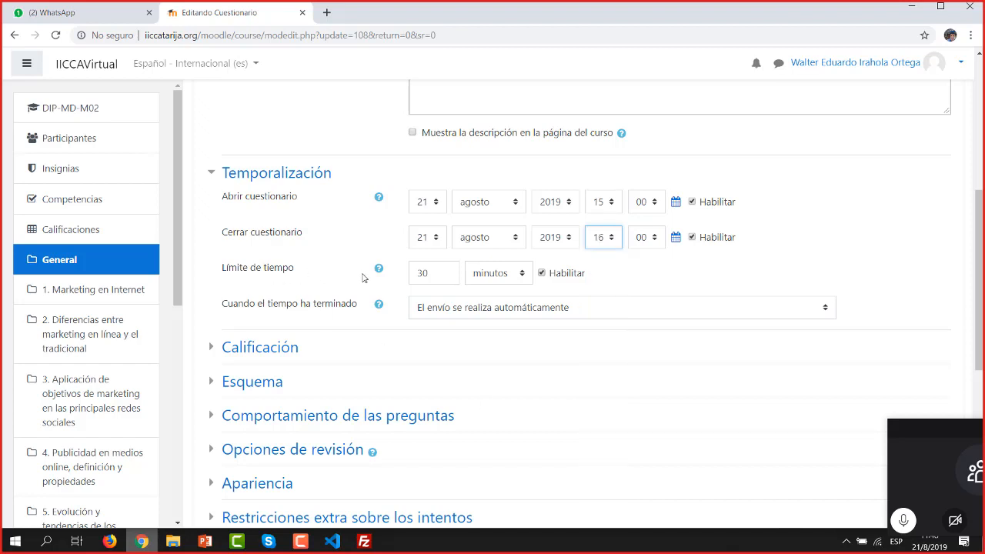
left_click(702, 288)
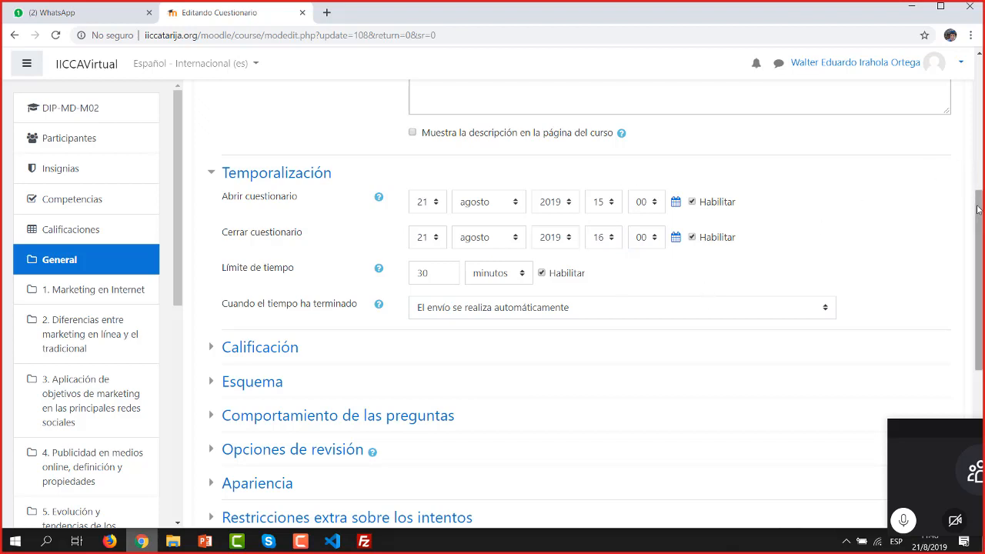
- In the quiz's Calificación settings, set Intentos permitidos to 2
left_click_drag(979, 203, 980, 237)
left_click(269, 334)
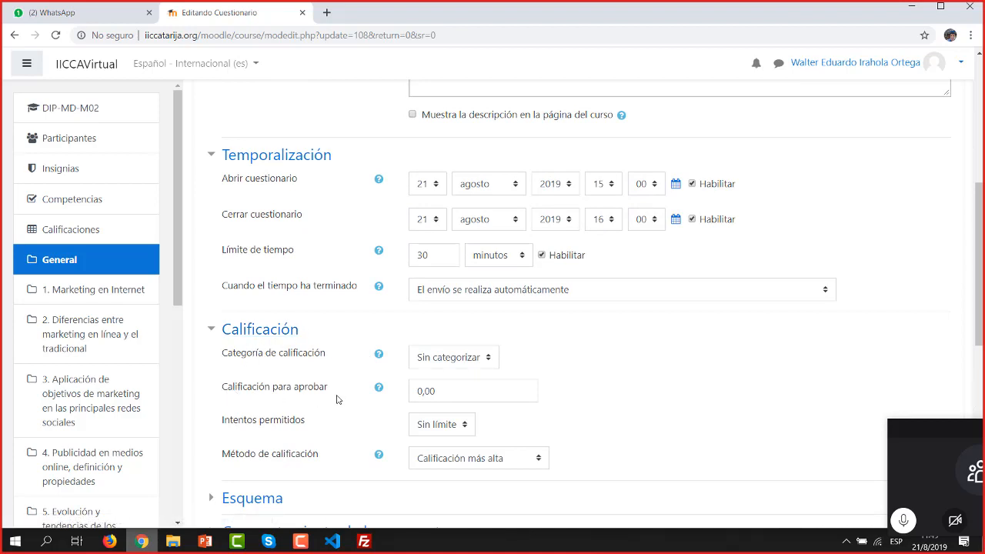
left_click(441, 391)
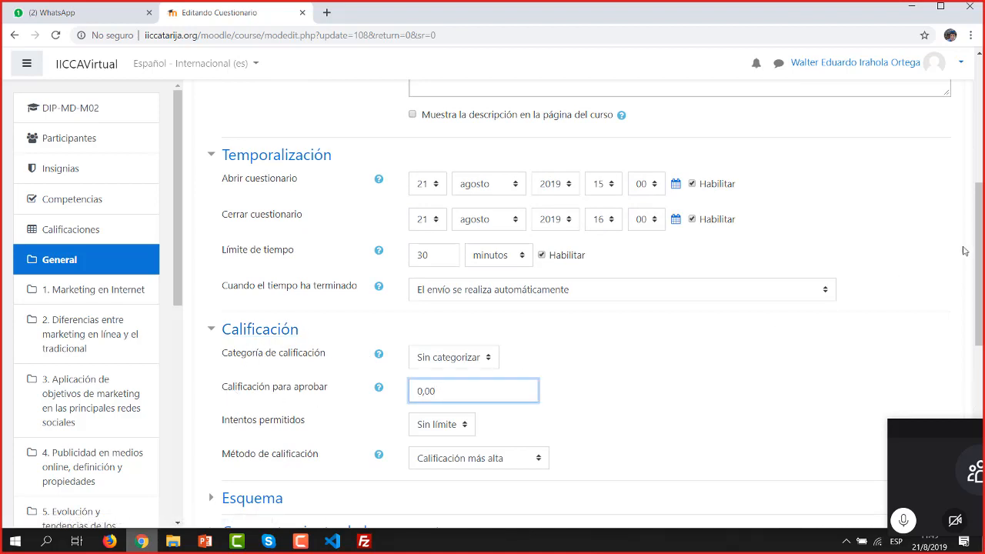
left_click_drag(982, 261, 983, 297)
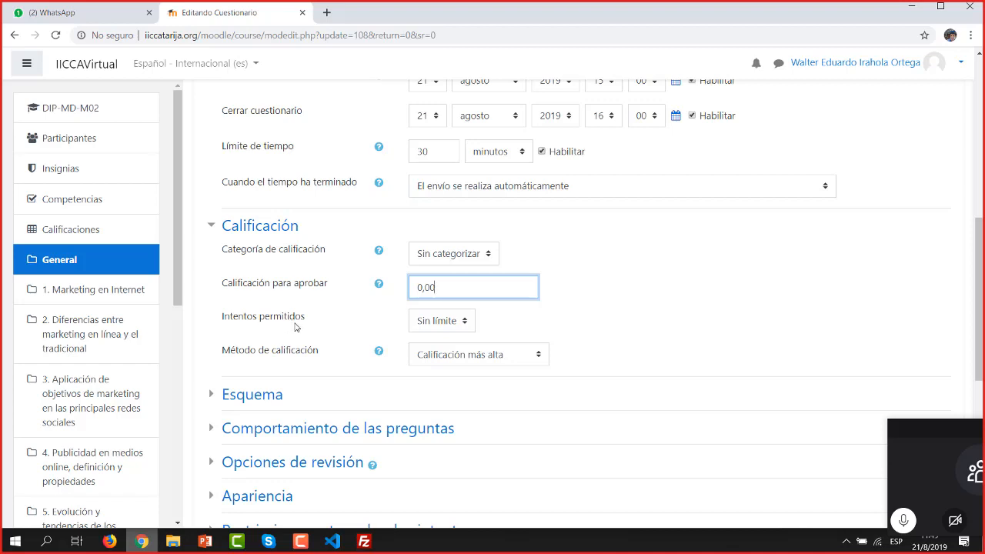
left_click(491, 327)
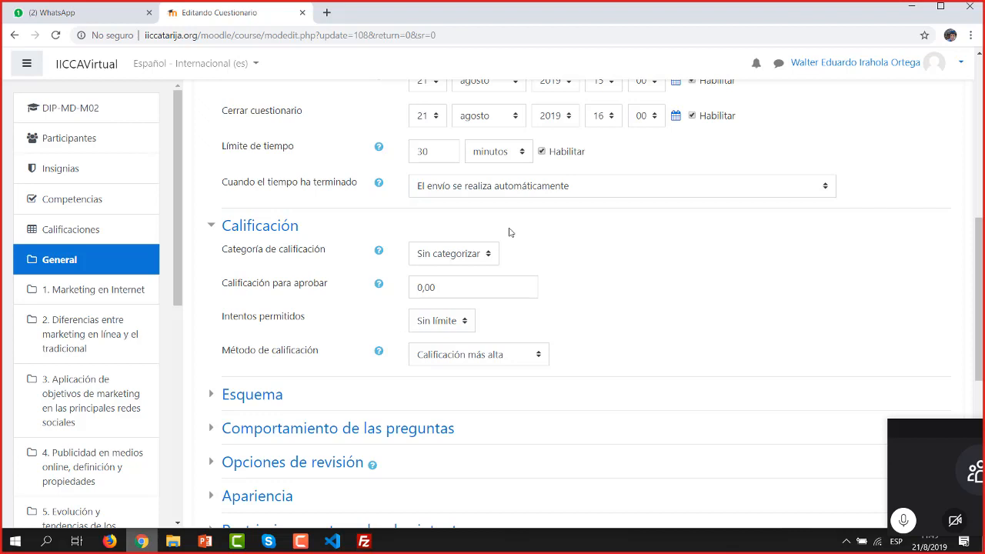
left_click(463, 327)
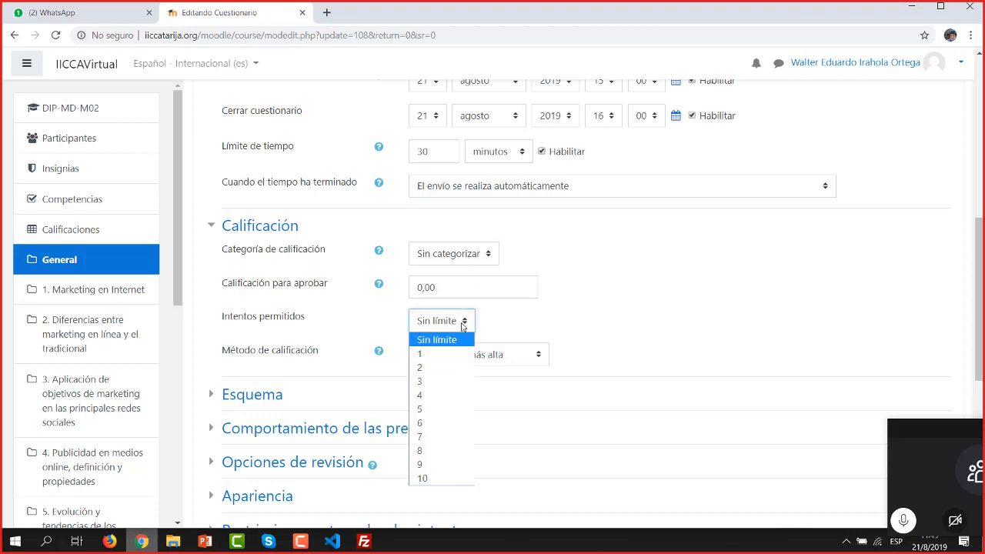
left_click(428, 371)
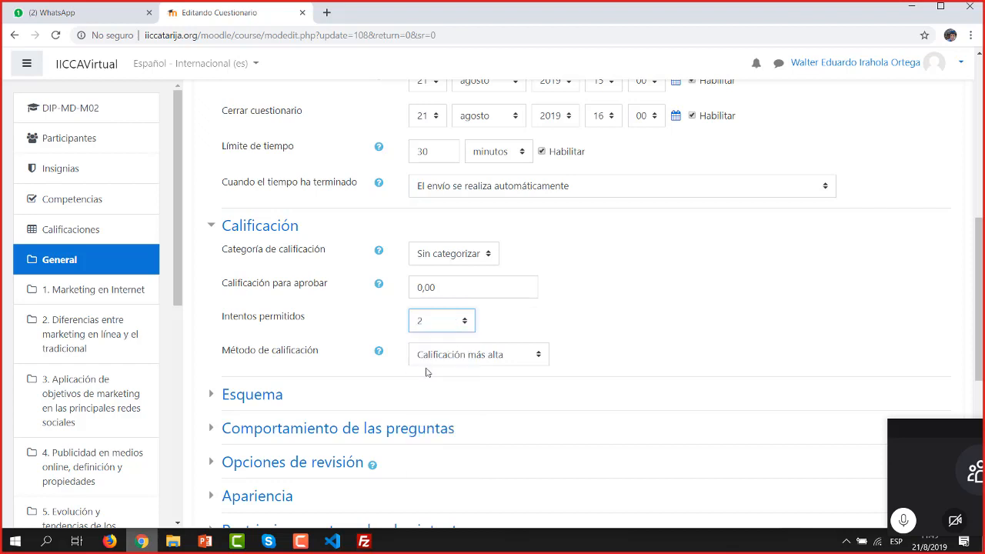
left_click(514, 323)
double_click(274, 319)
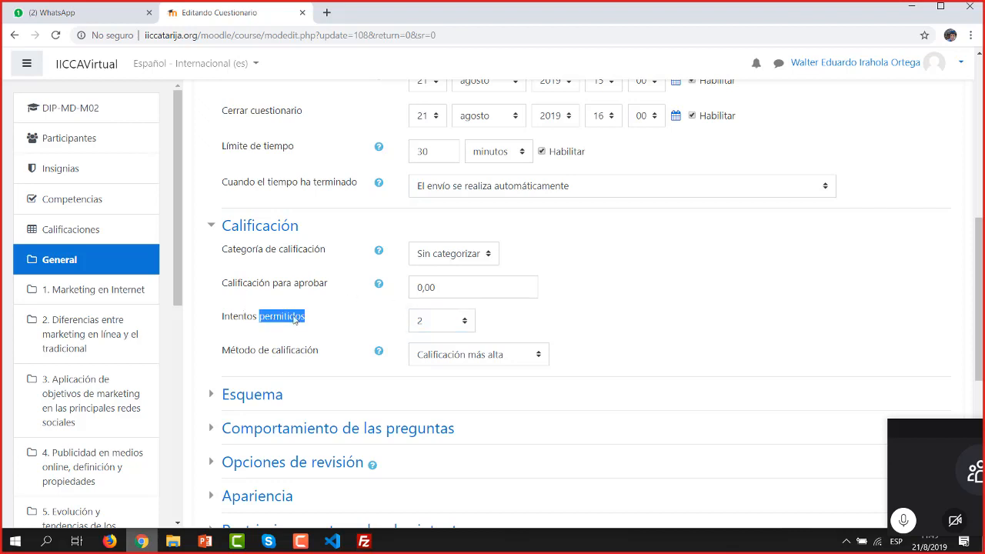
left_click(510, 319)
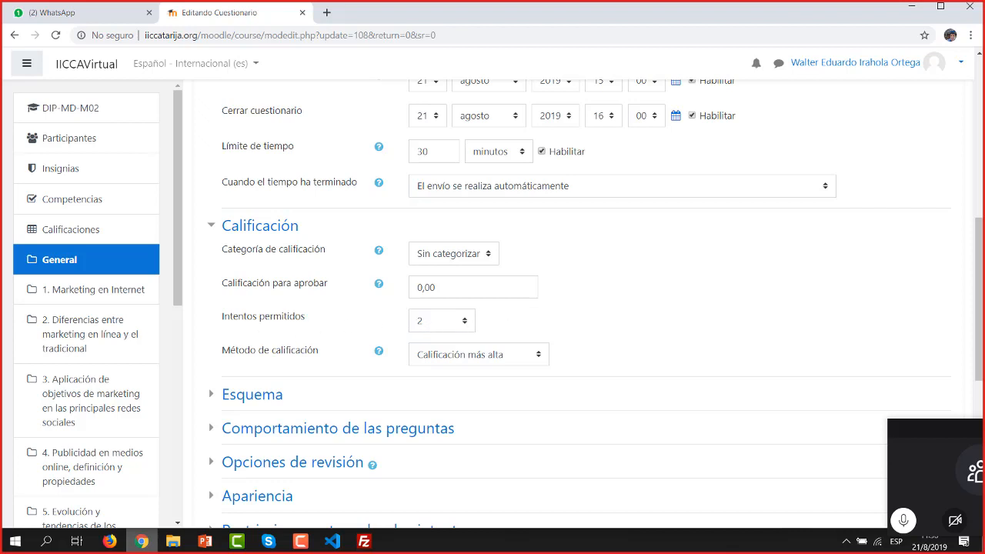
- Try the Método de calificación options Promedio de calificaciones, Primer intento and Último intento
left_click_drag(981, 259, 983, 228)
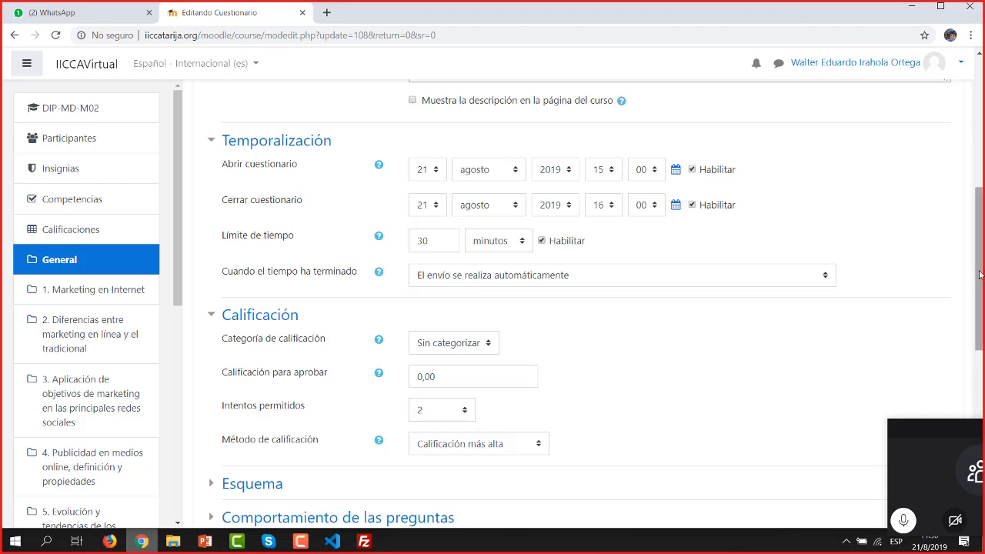
left_click_drag(982, 275, 983, 329)
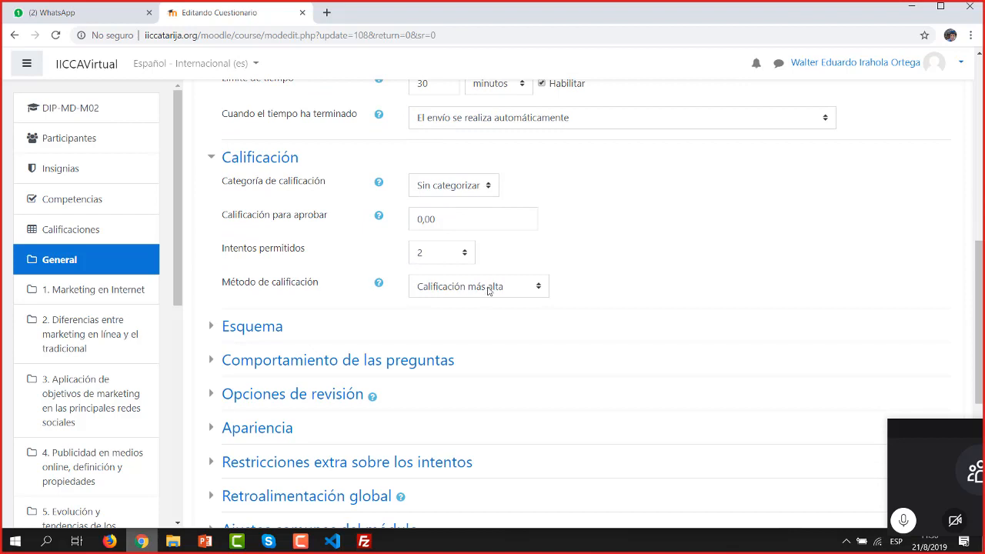
left_click(520, 285)
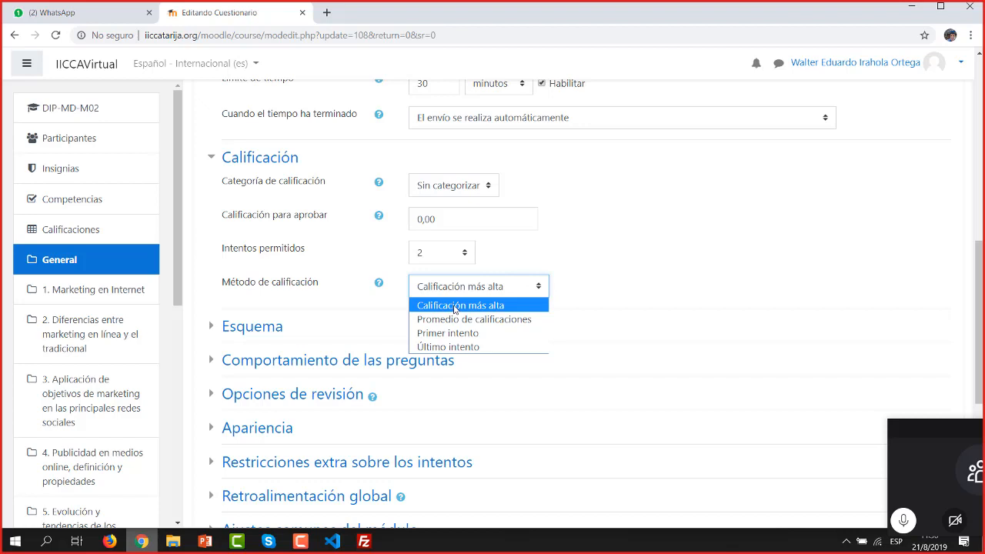
left_click(507, 320)
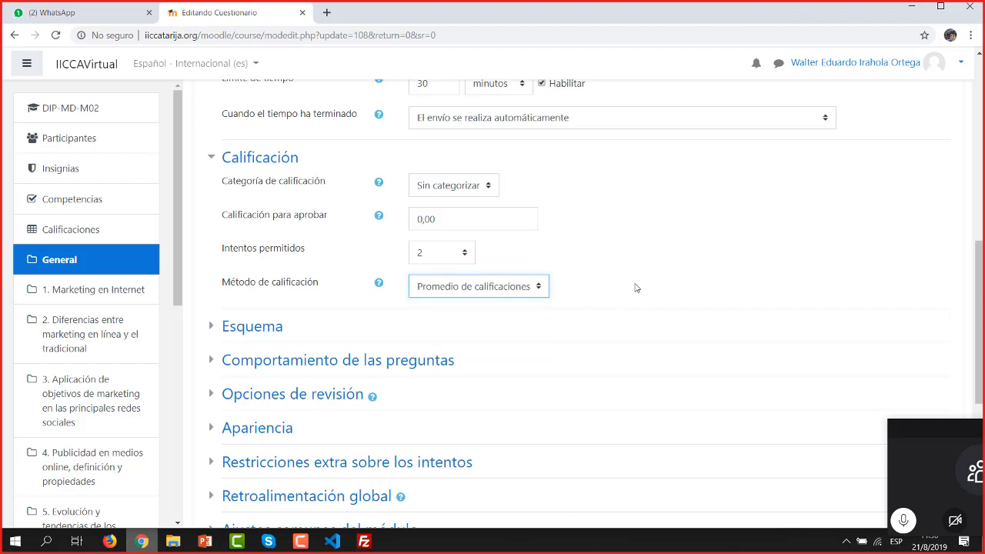
left_click(488, 292)
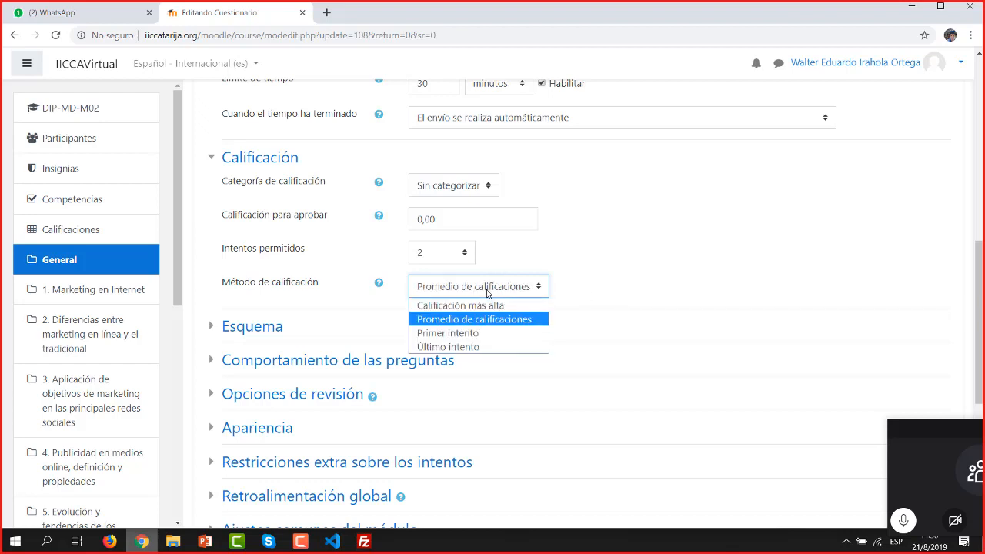
left_click(466, 334)
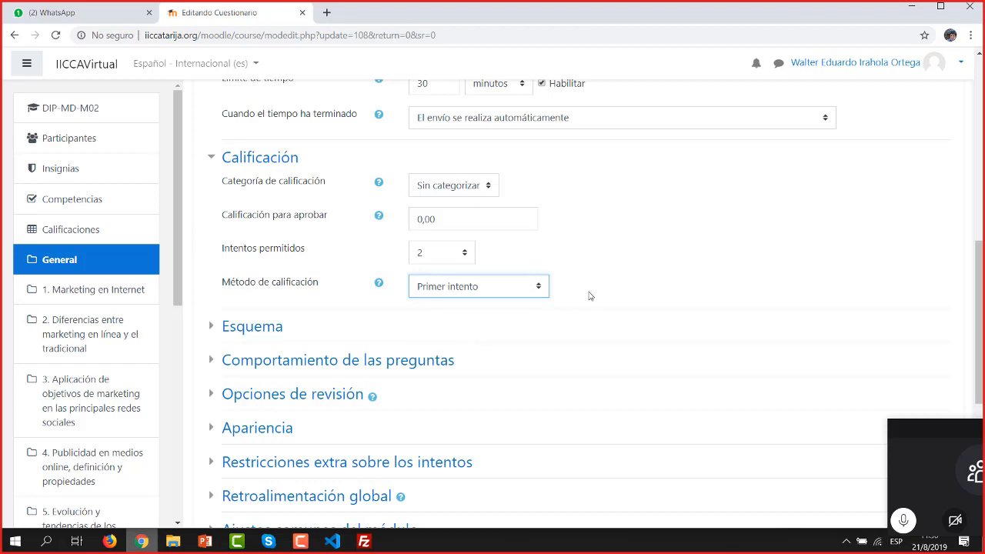
left_click(480, 288)
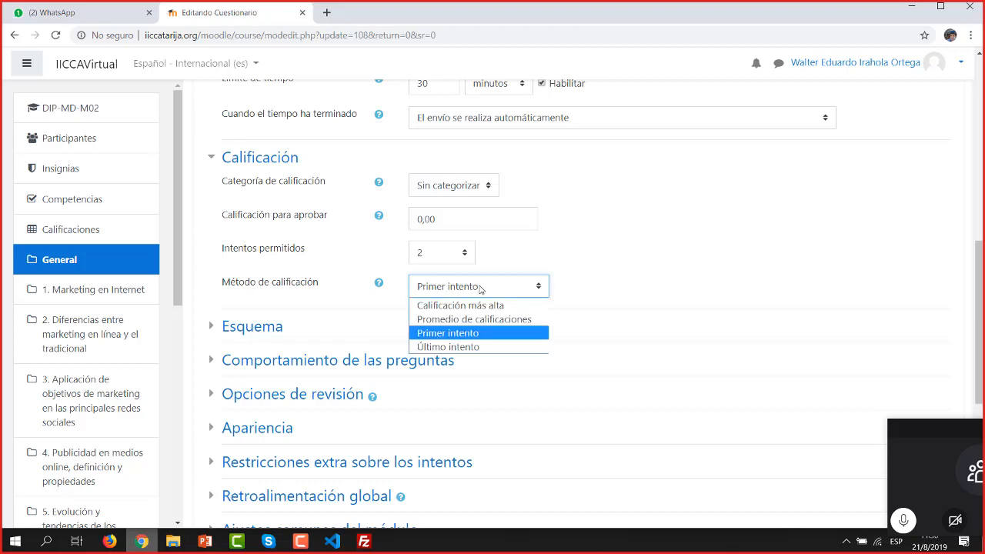
left_click(477, 346)
left_click(624, 275)
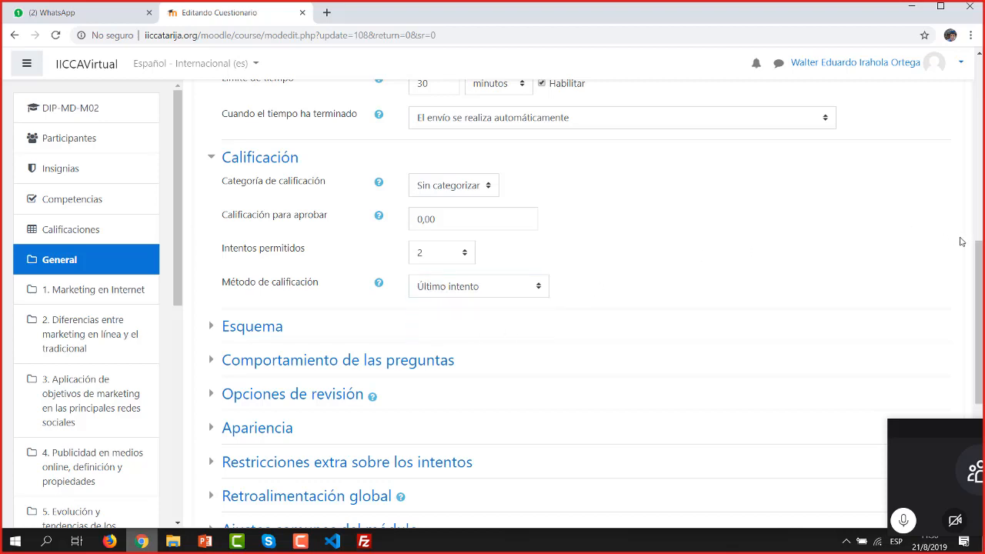
- Set Método de calificación to Calificación más alta, save the quiz changes and return to the course
scroll(982, 282, "up", 8)
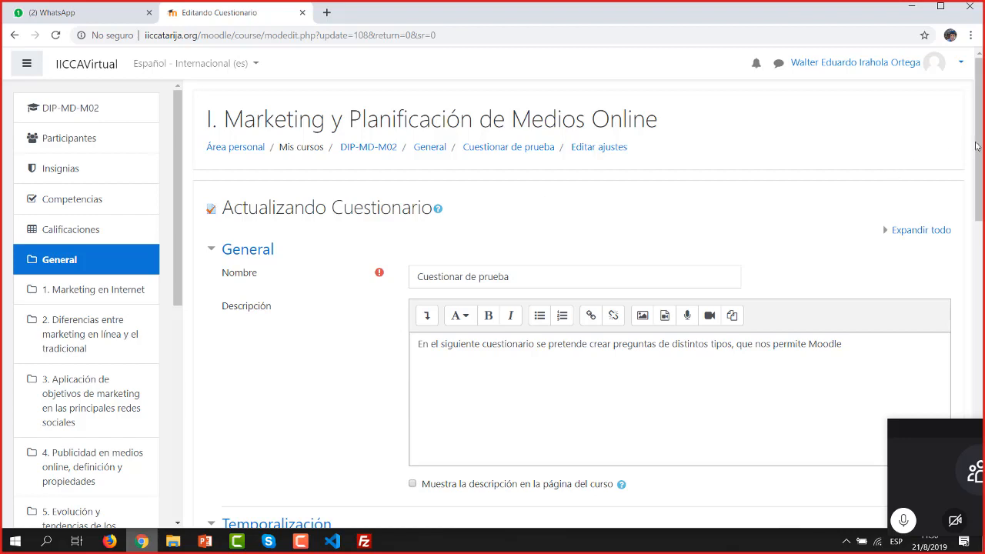
scroll(978, 243, "down", 3)
scroll(978, 244, "down", 3)
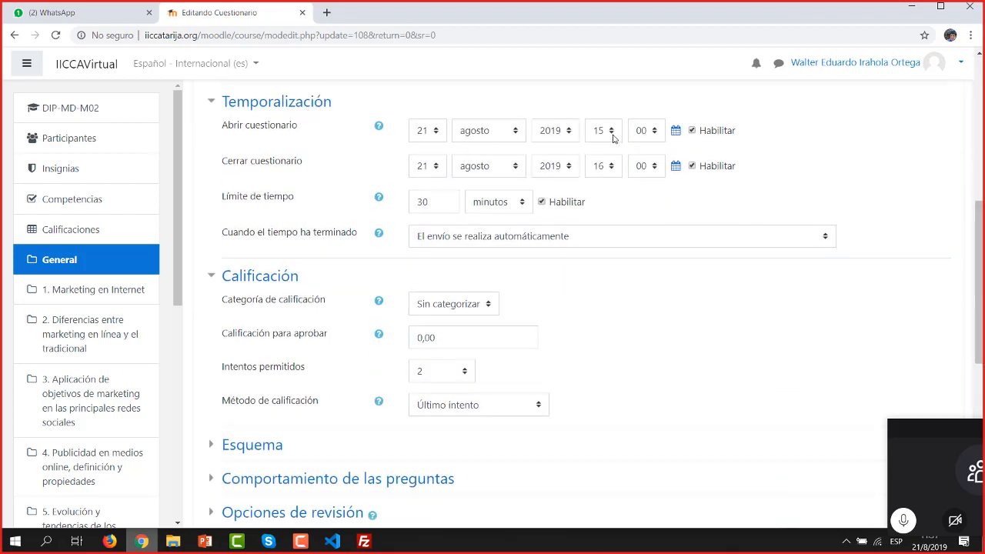
double_click(243, 199)
left_click(508, 378)
left_click(524, 406)
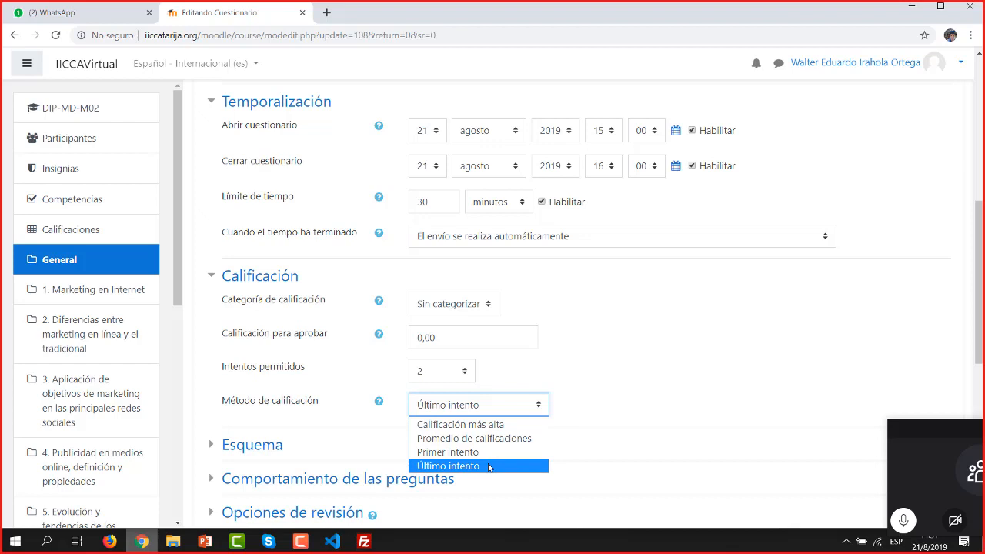
left_click(496, 426)
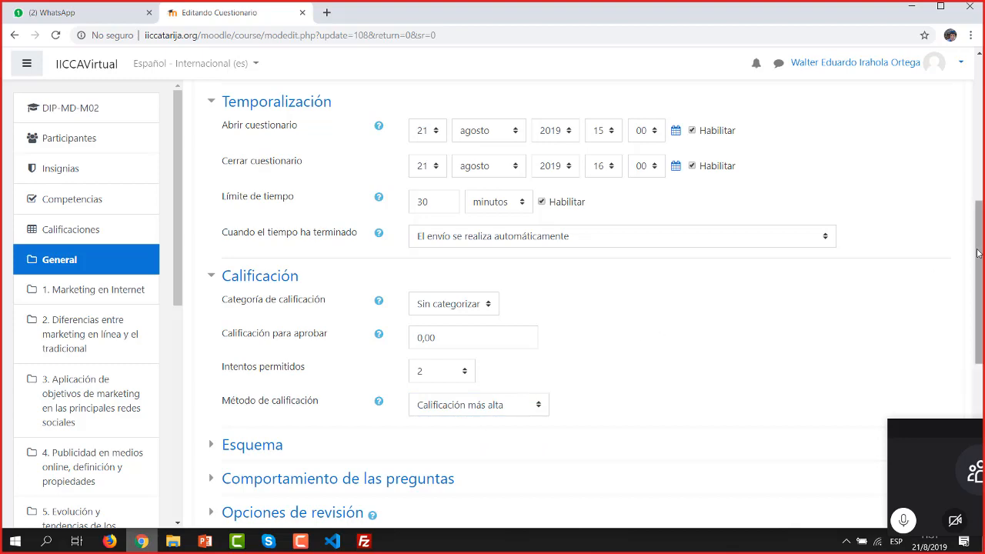
left_click_drag(978, 246, 975, 391)
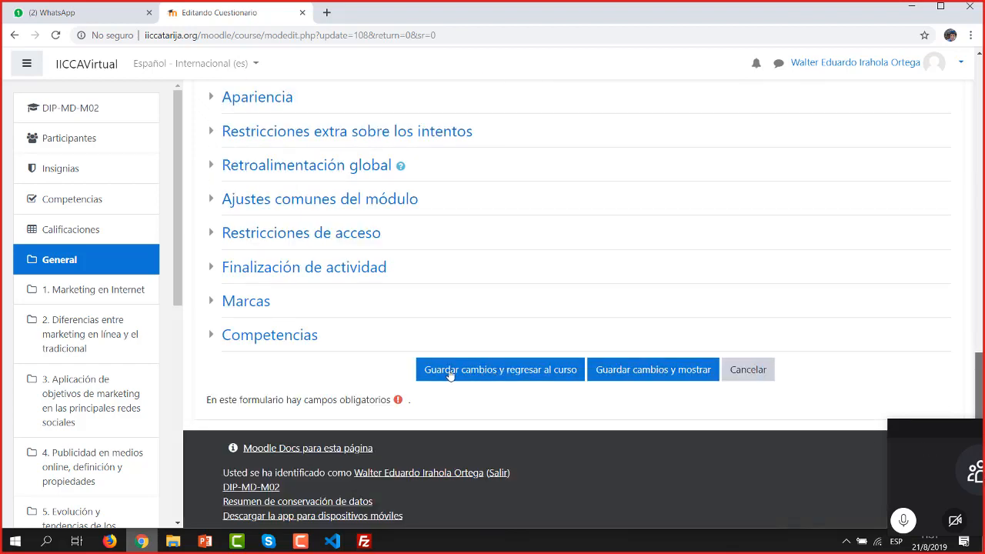
left_click(473, 369)
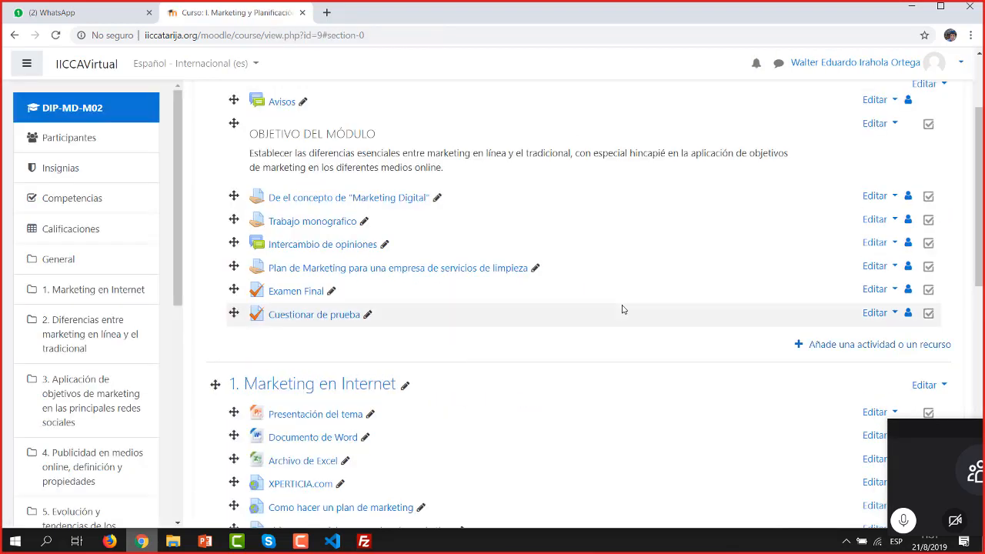
- Open Cuestionar de prueba to check its opening and closing times and grading method, and return to course DIP-MD-M02
left_click(297, 316)
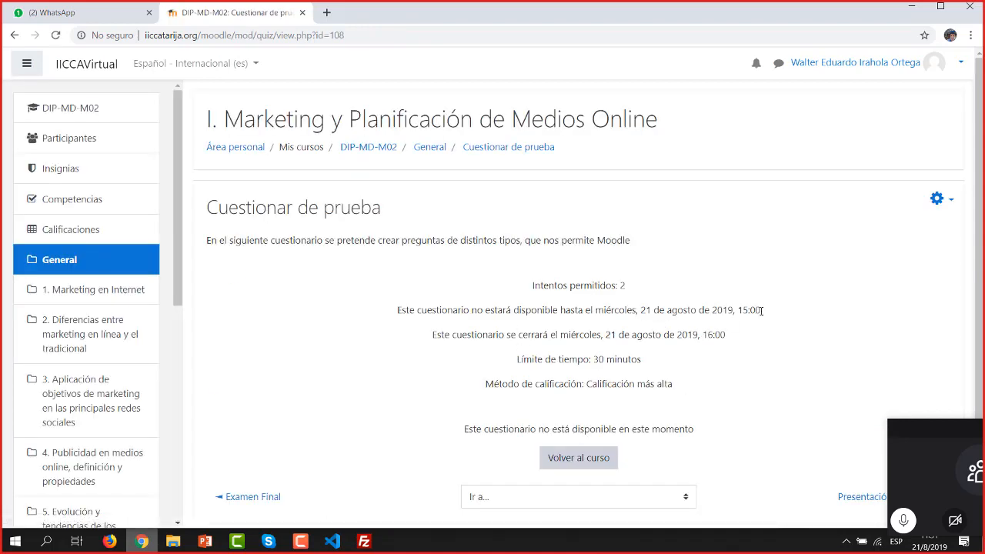
left_click_drag(761, 310, 721, 337)
left_click_drag(485, 383, 579, 387)
left_click(359, 148)
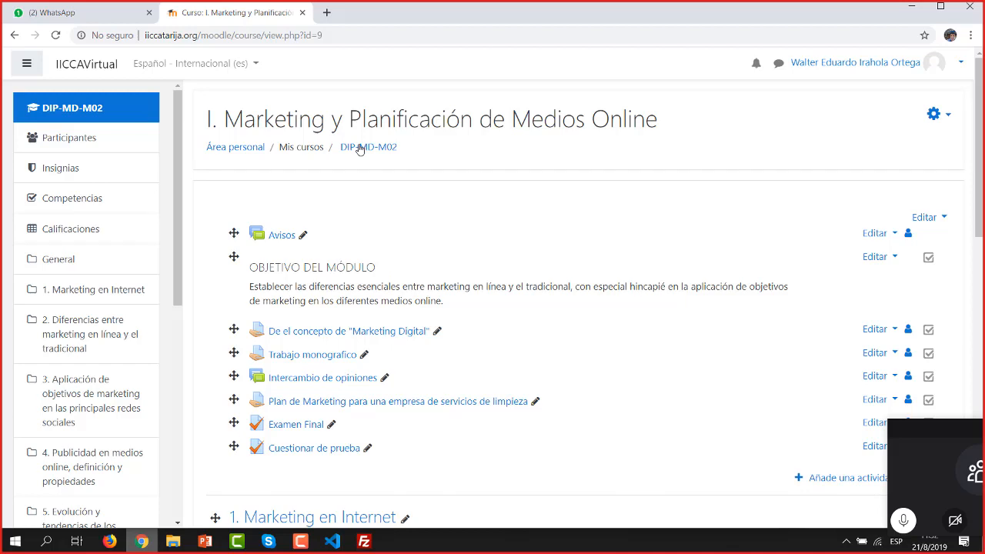
- Switch to PowerPoint and review the Preguntas and Actividades slides of Como crear cuestionarios
left_click(204, 542)
scroll(485, 381, "down", 1)
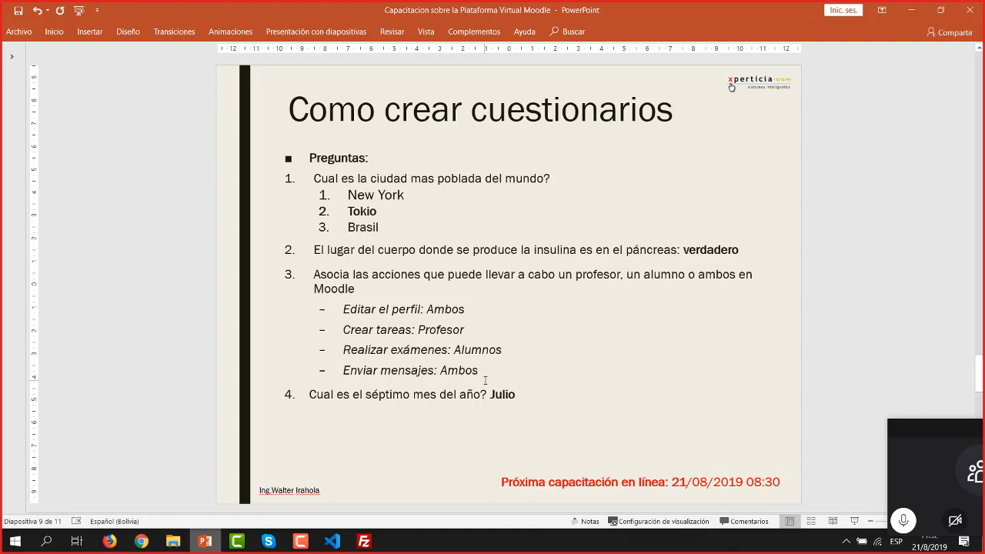
left_click(406, 253)
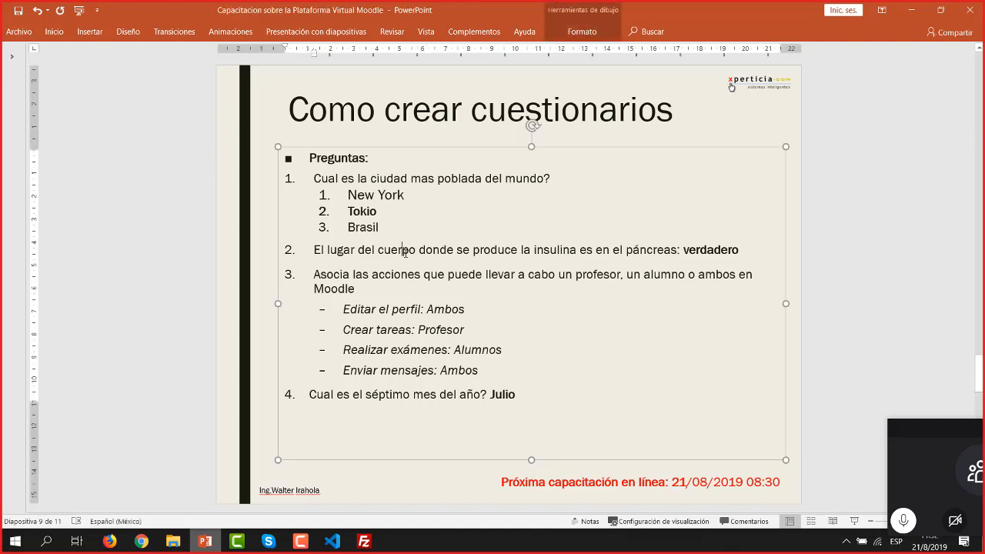
scroll(406, 254, "up", 1)
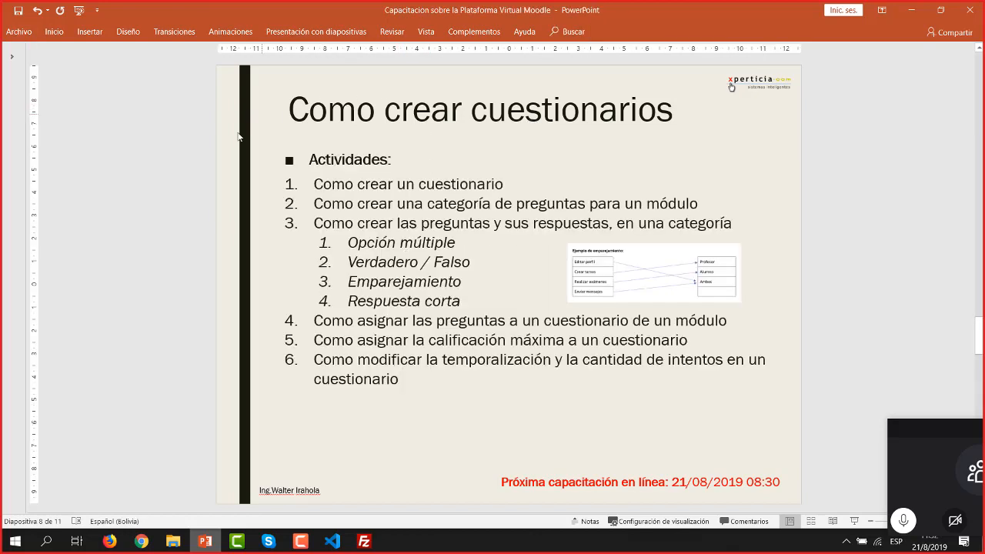
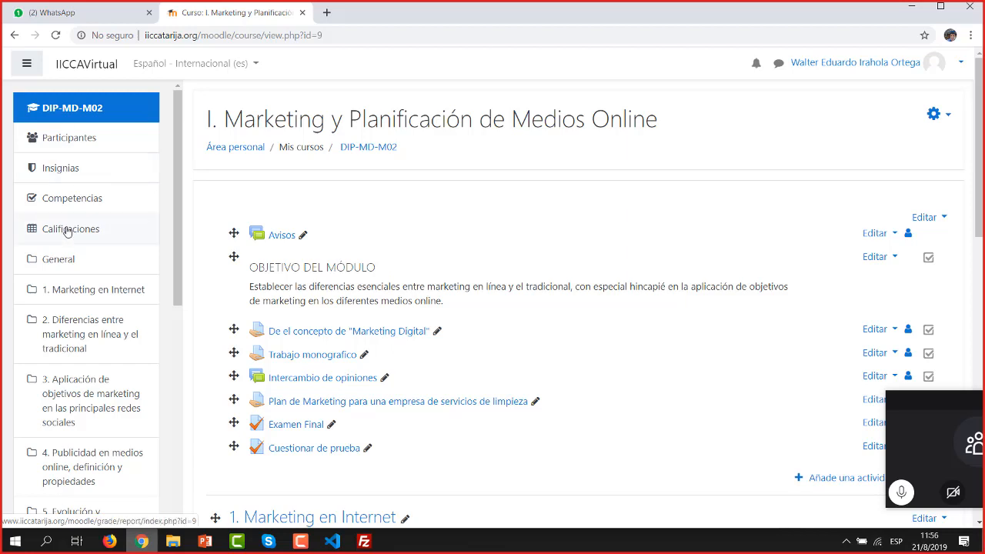
- Open the course's Calificaciones and examine the Informe del Calificador across all activity columns through Total del curso
left_click(67, 231)
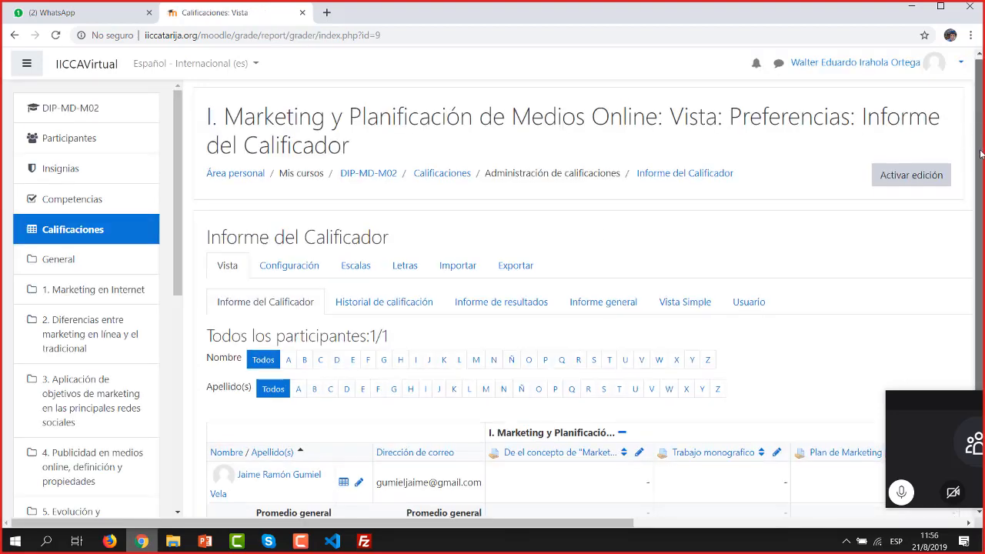
scroll(608, 331, "down", 2)
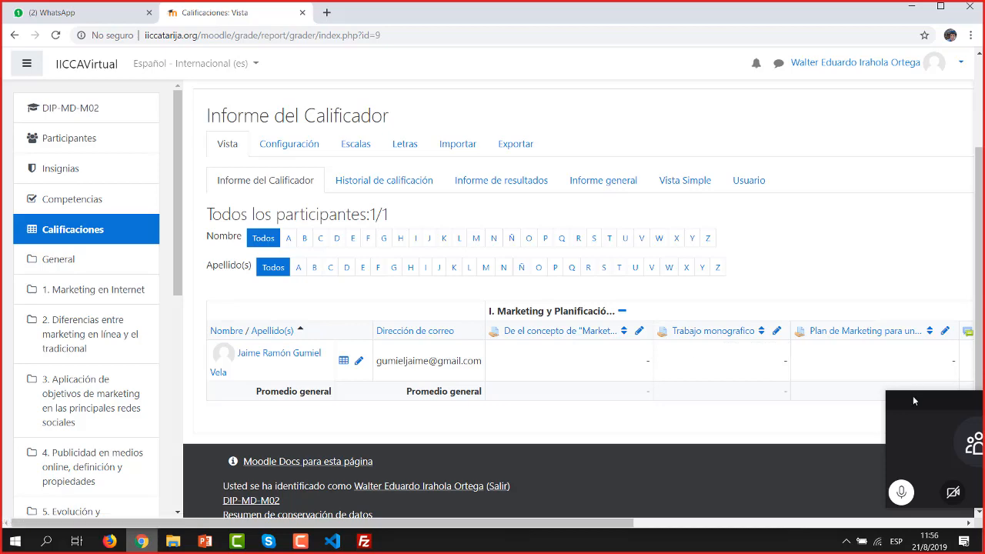
left_click_drag(913, 395, 915, 100)
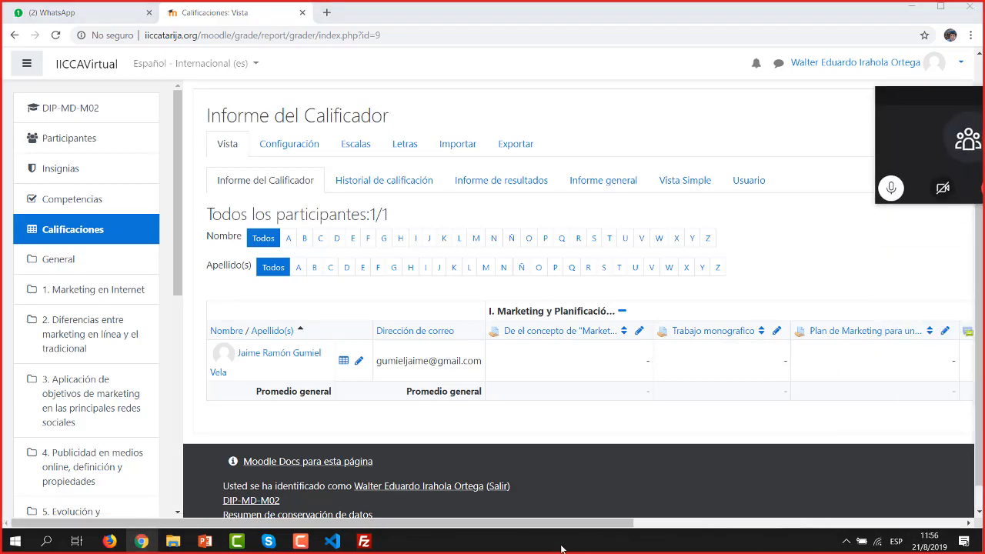
left_click_drag(562, 523, 643, 524)
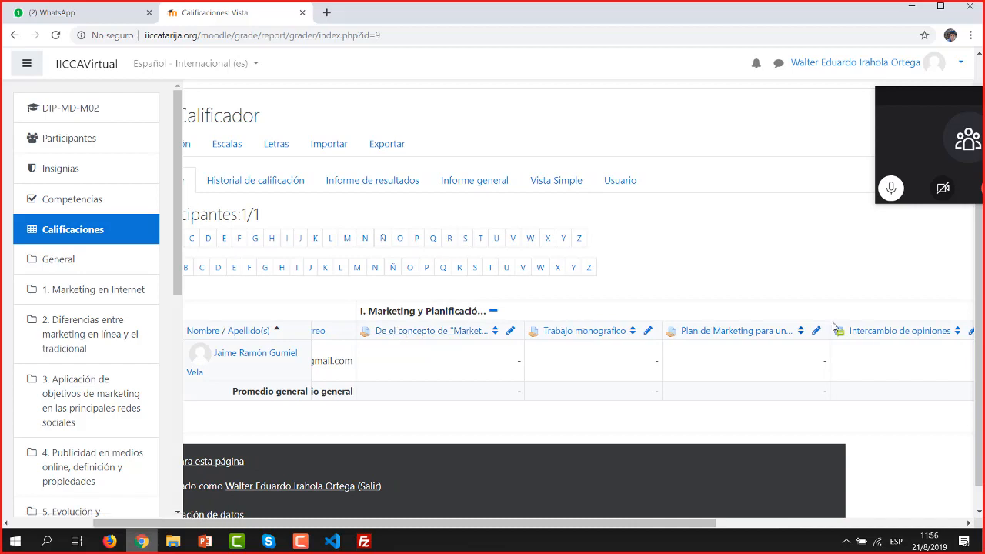
left_click_drag(578, 521, 878, 488)
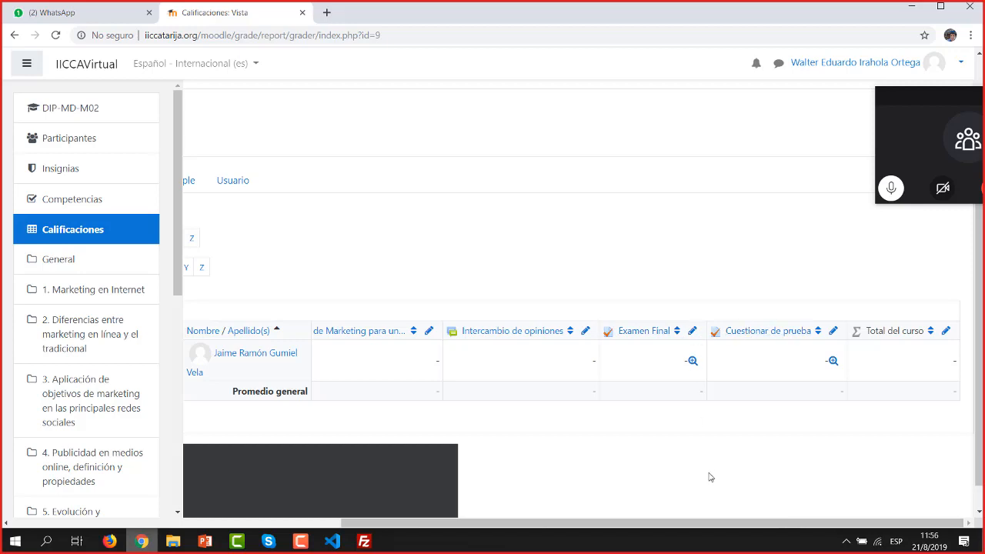
left_click_drag(703, 521, 499, 523)
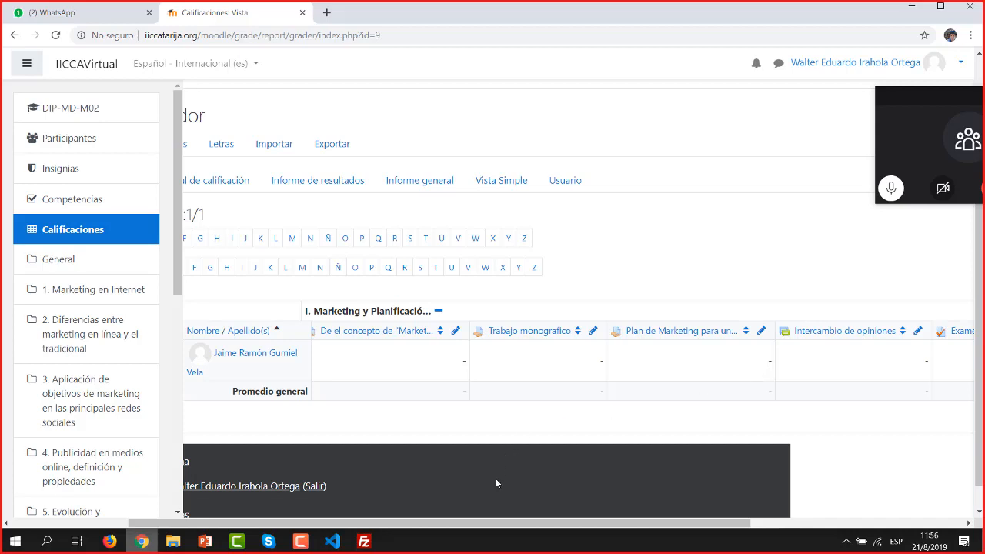
left_click_drag(481, 524, 238, 531)
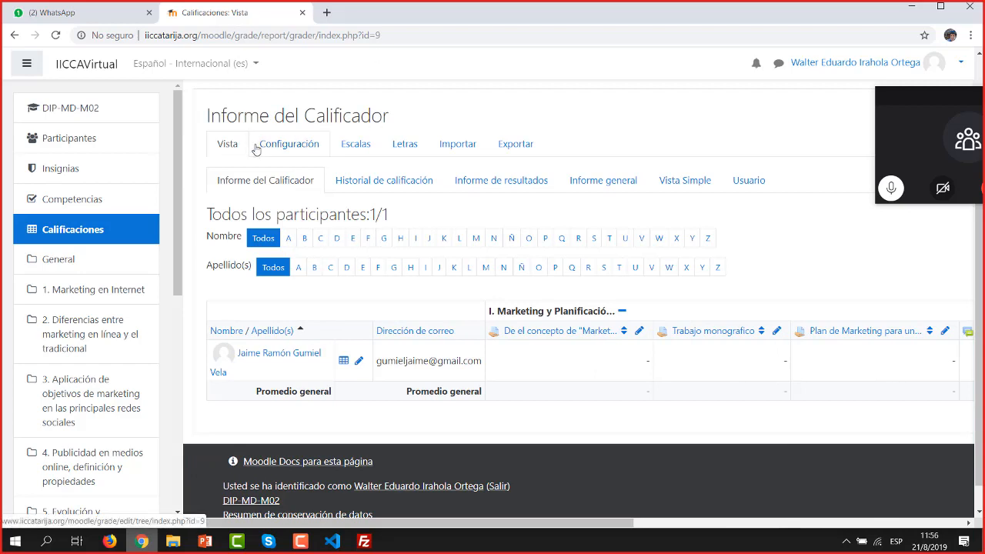
- Open the grade Configuración and review each activity's weight and maximum grade, including the edit options of Examen Final
left_click(286, 145)
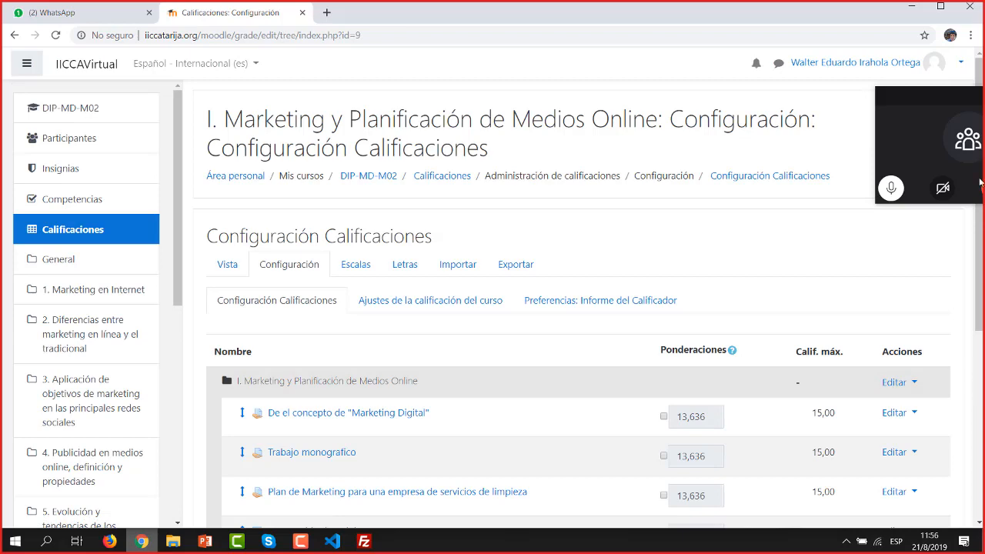
scroll(979, 231, "down", 3)
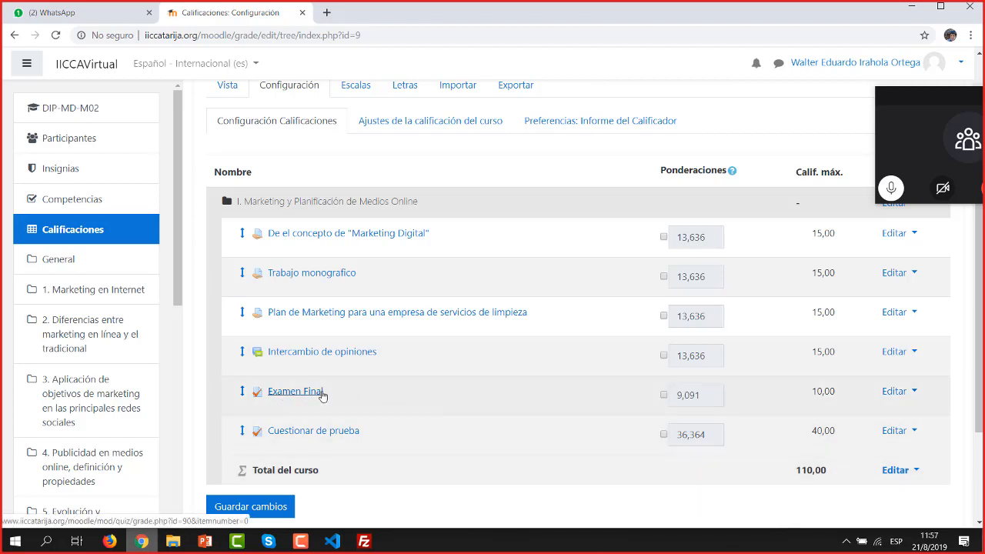
double_click(821, 391)
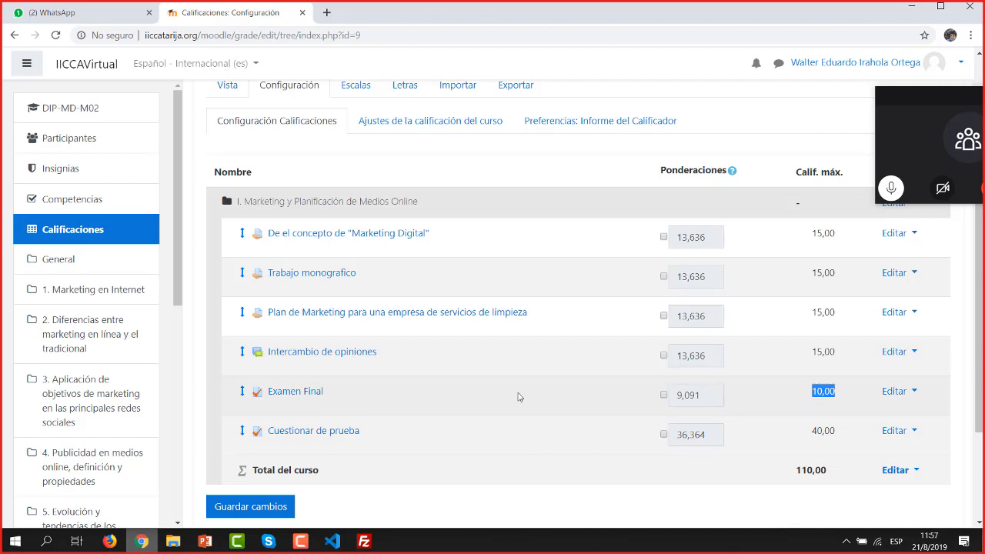
left_click(895, 394)
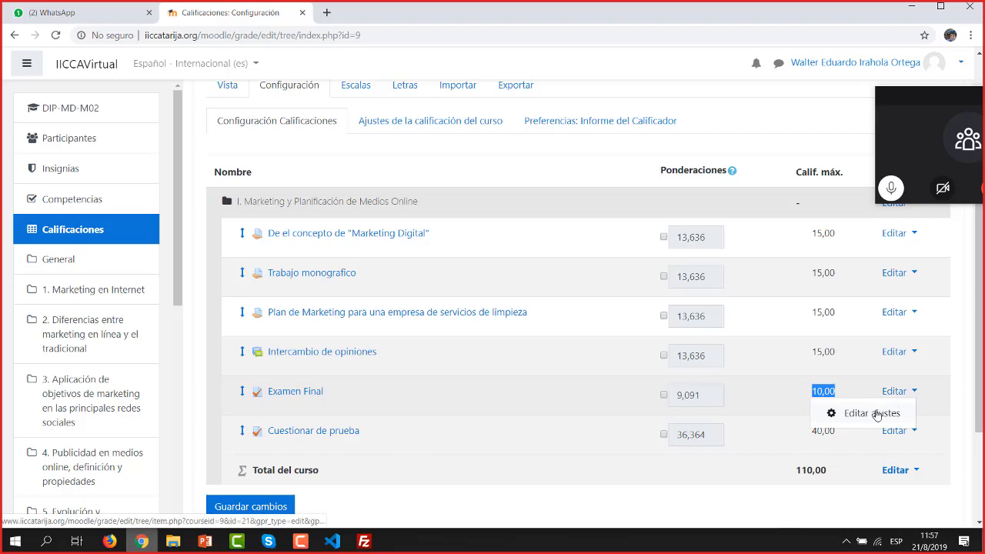
key("Escape")
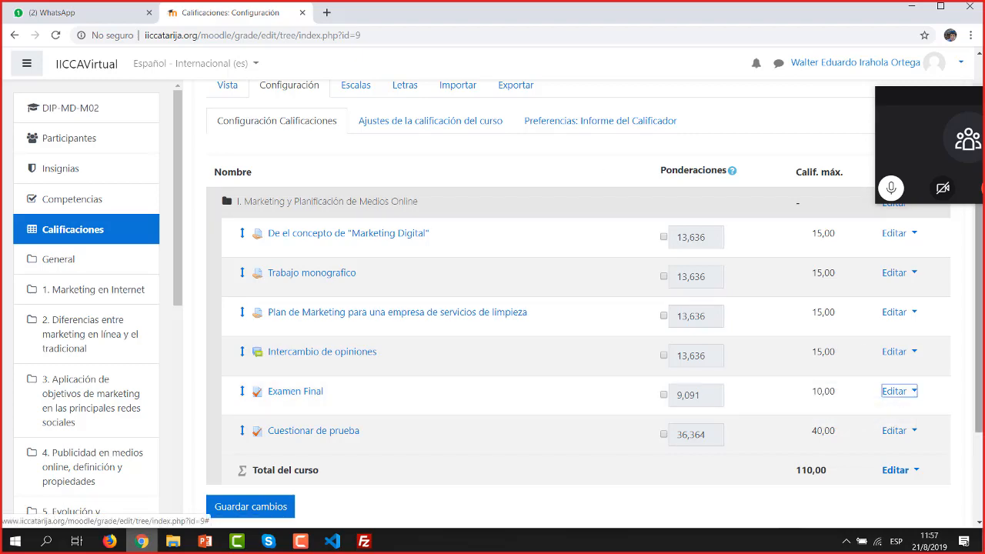
scroll(981, 327, "up", 3)
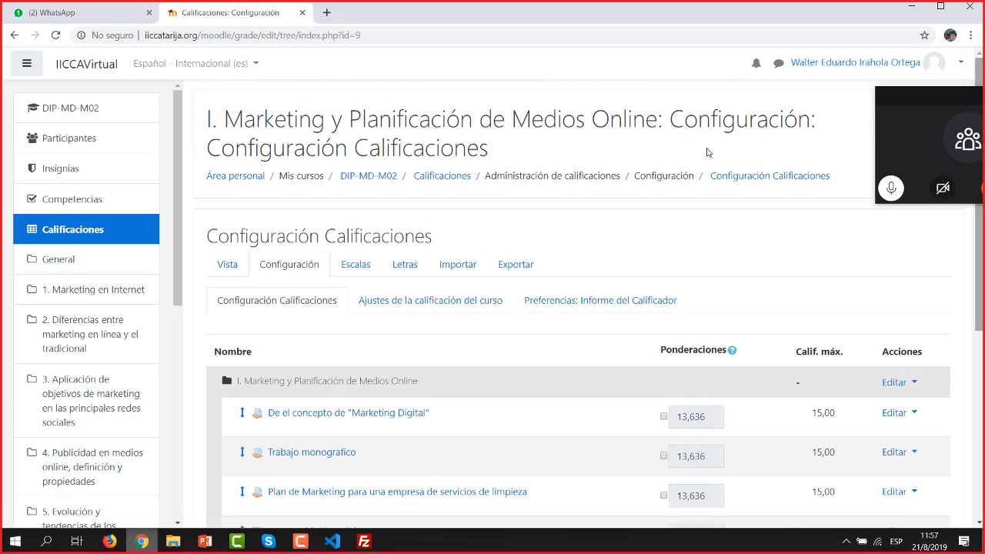
- Return to course DIP-MD-M02 and delete the Examen Final quiz, confirming the deletion
left_click(369, 177)
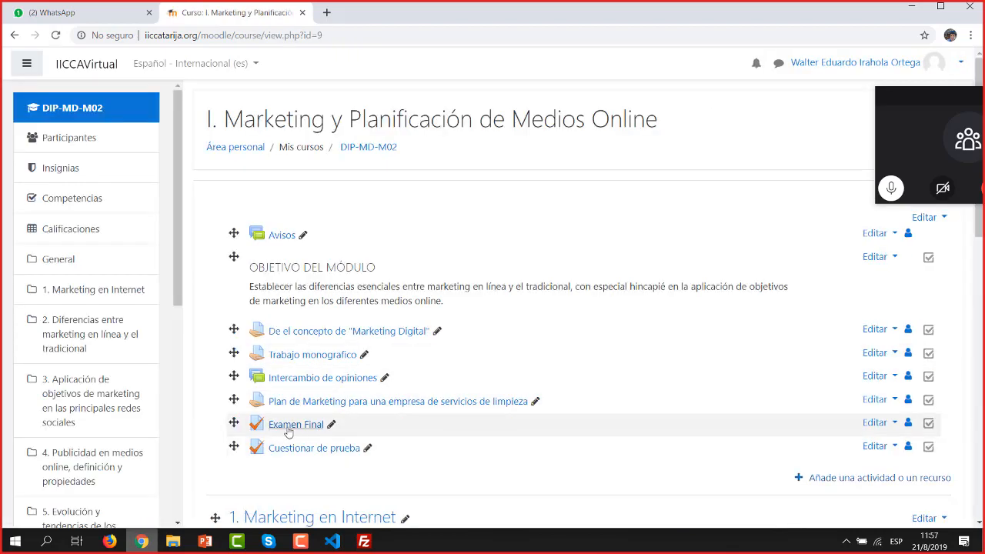
left_click(878, 423)
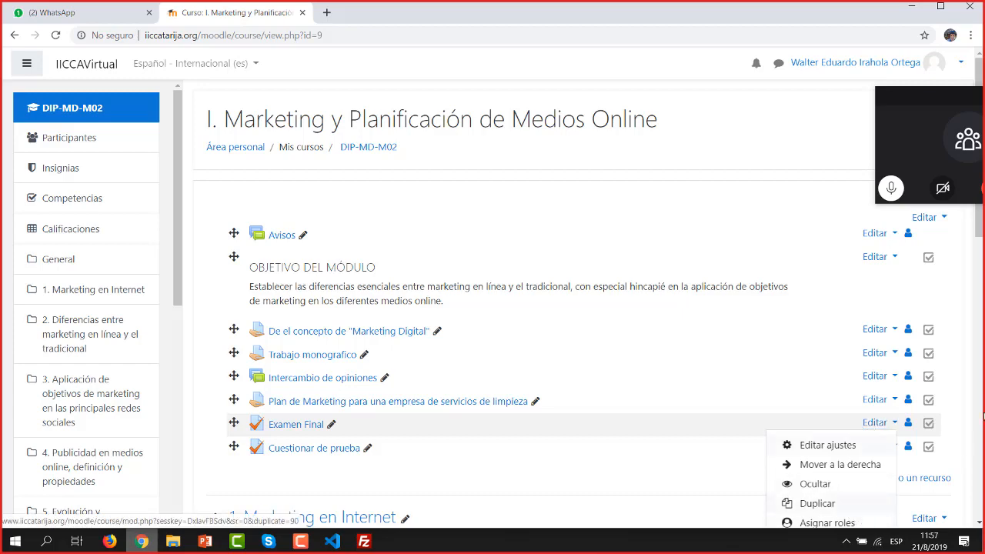
scroll(885, 347, "down", 1)
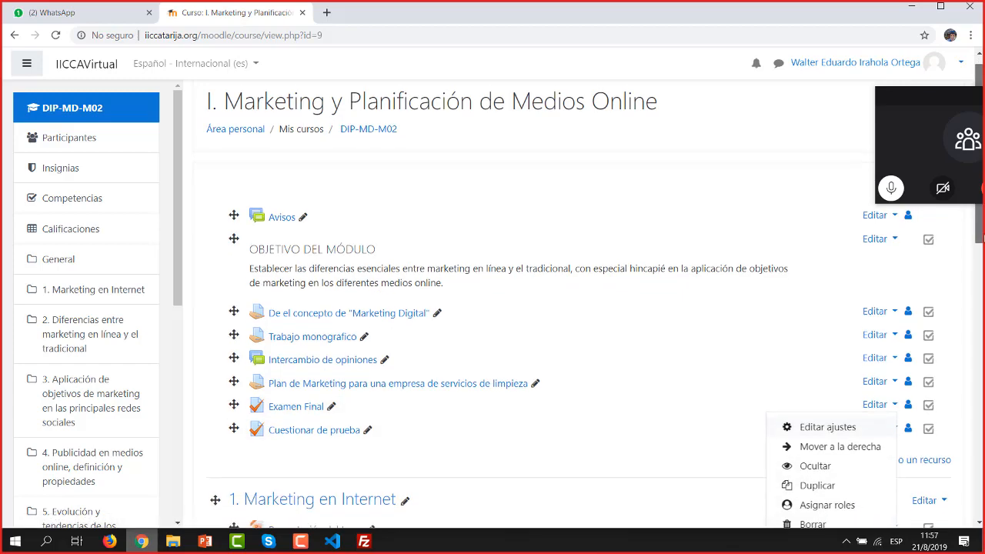
left_click(811, 474)
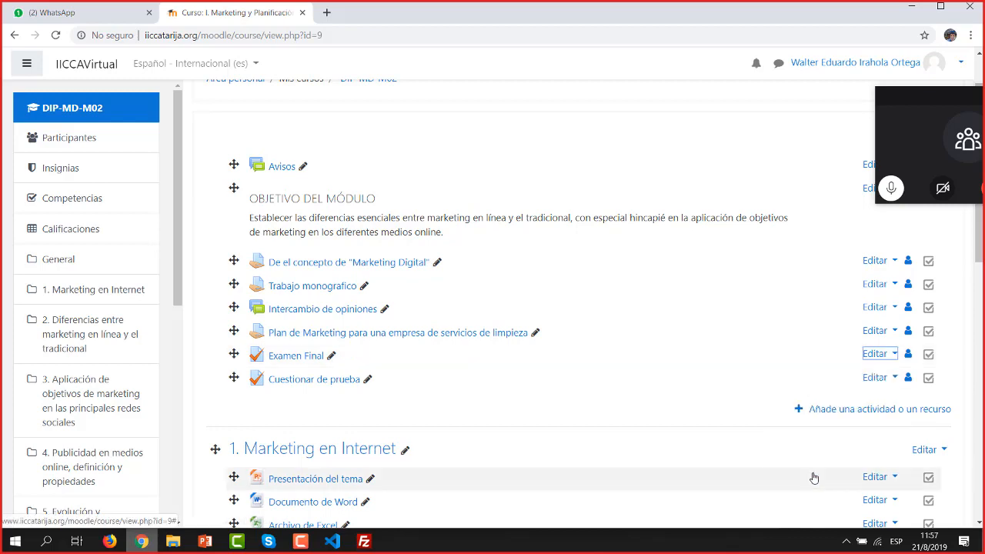
left_click(432, 368)
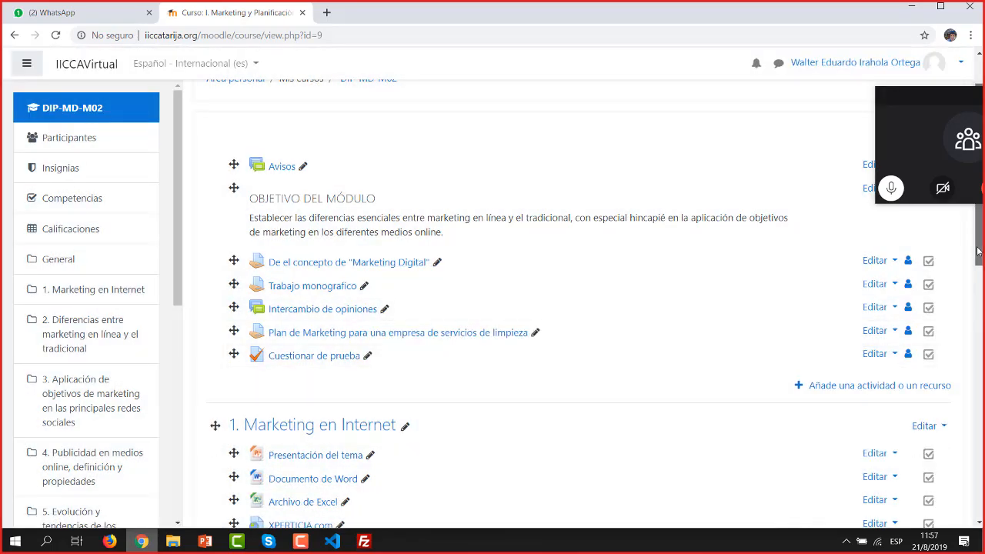
- Reopen Configuración Calificaciones for the course and check the Examen Final entry, item weights and course total
scroll(978, 254, "up", 1)
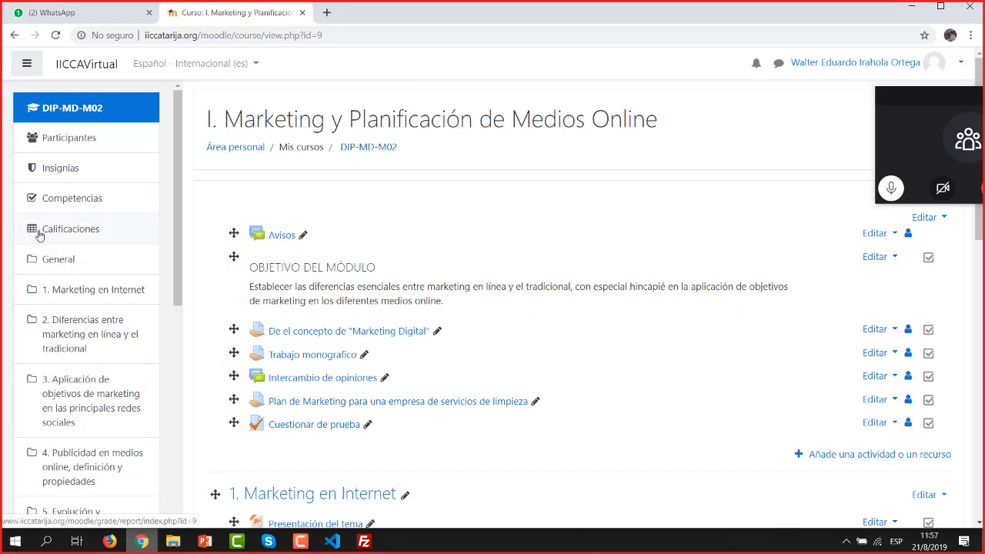
left_click(38, 233)
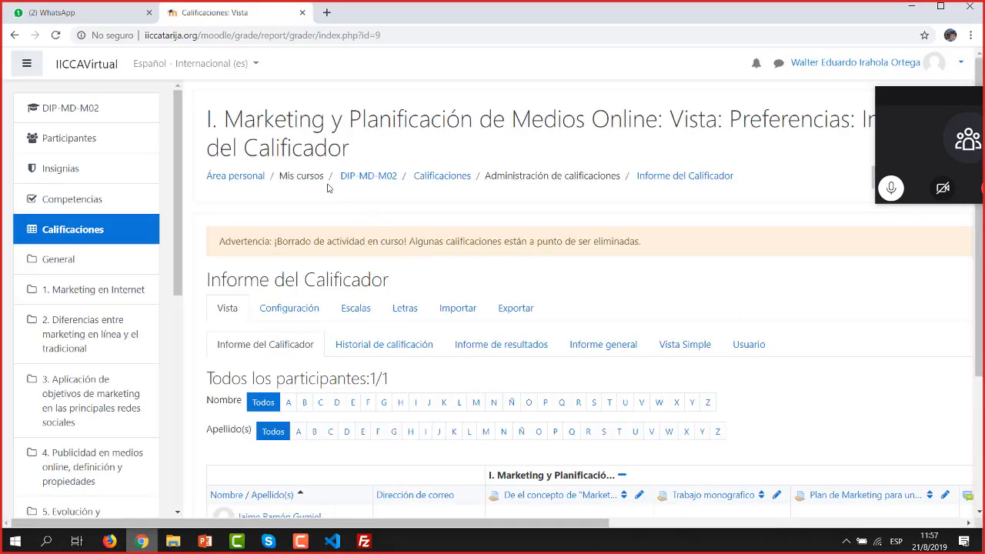
left_click(293, 314)
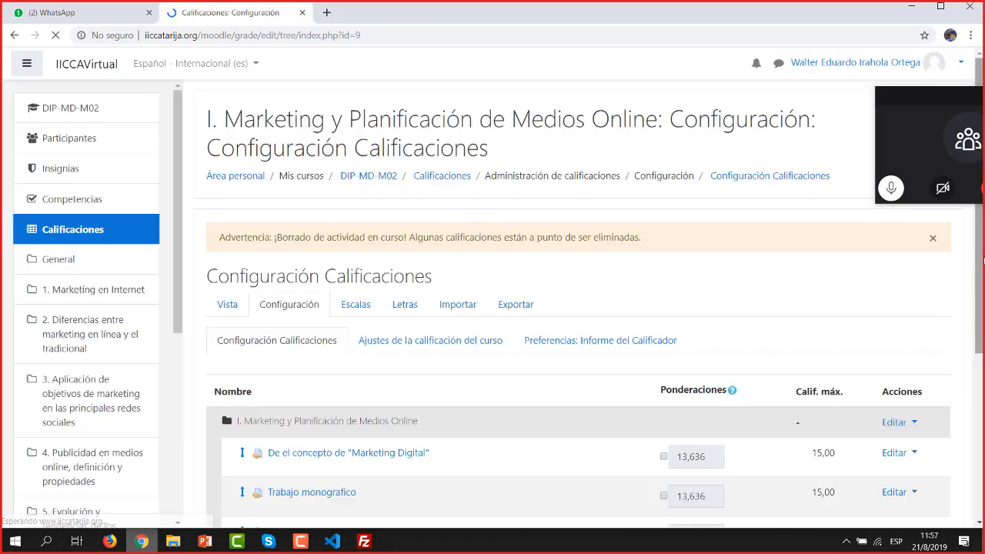
scroll(981, 339, "down", 2)
scroll(866, 319, "down", 1)
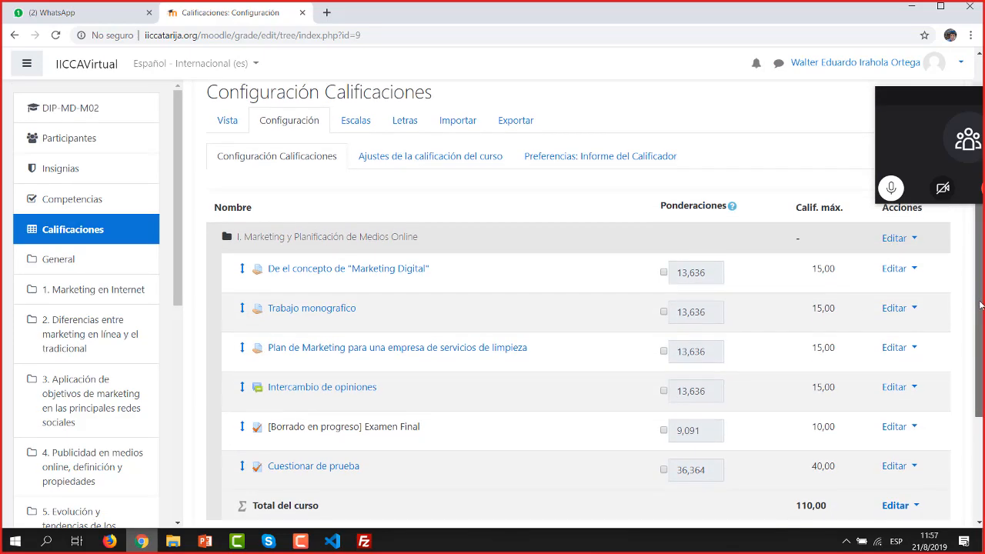
scroll(788, 278, "down", 1)
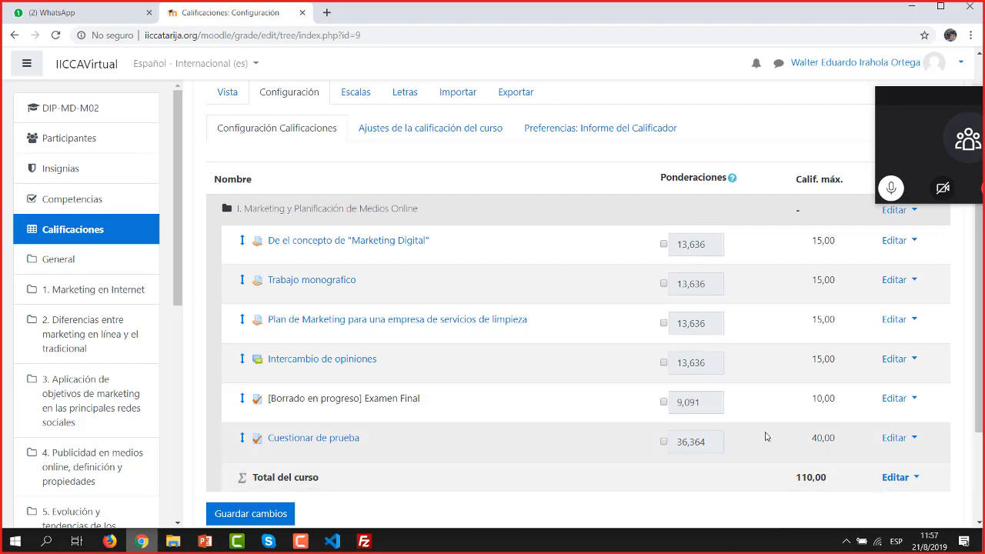
- Reload Configuración Calificaciones twice and recheck the Examen Final deletion status, the Ponderaciones and the maximum grades
left_click(55, 35)
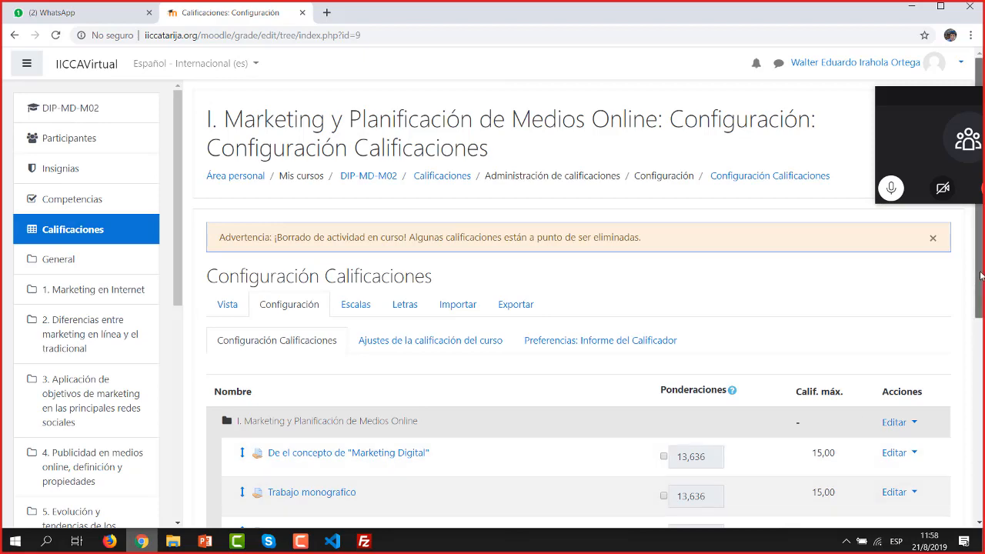
scroll(577, 346, "down", 3)
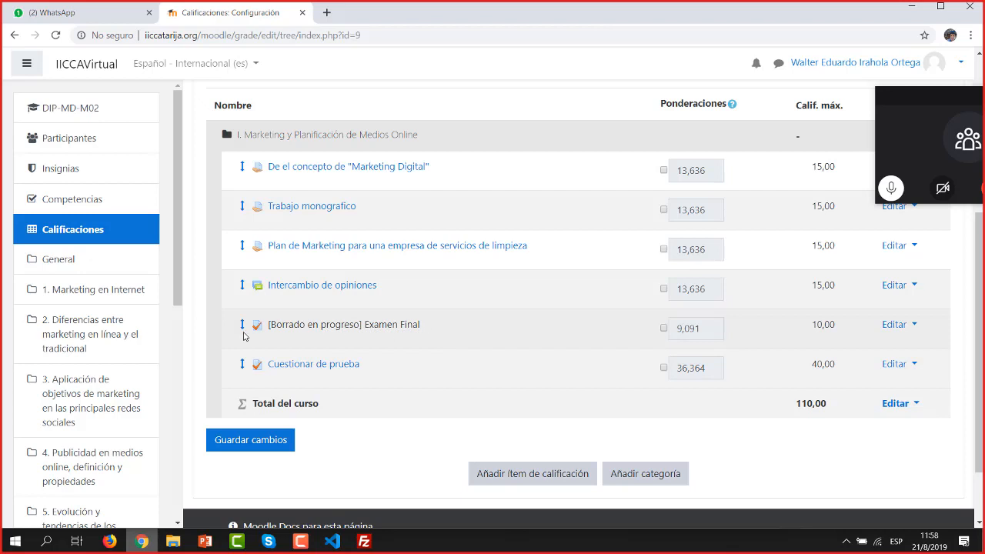
left_click(56, 35)
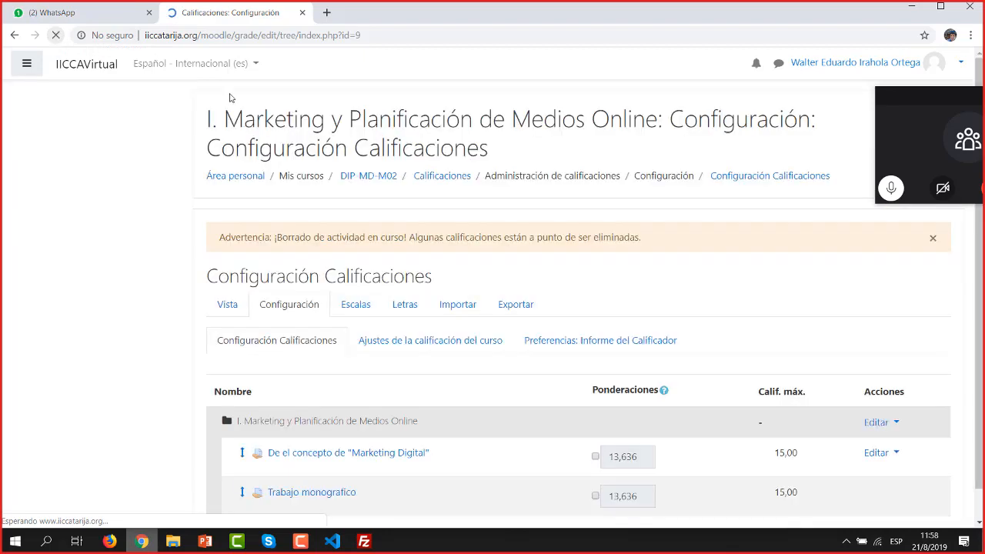
scroll(808, 370, "up", 4)
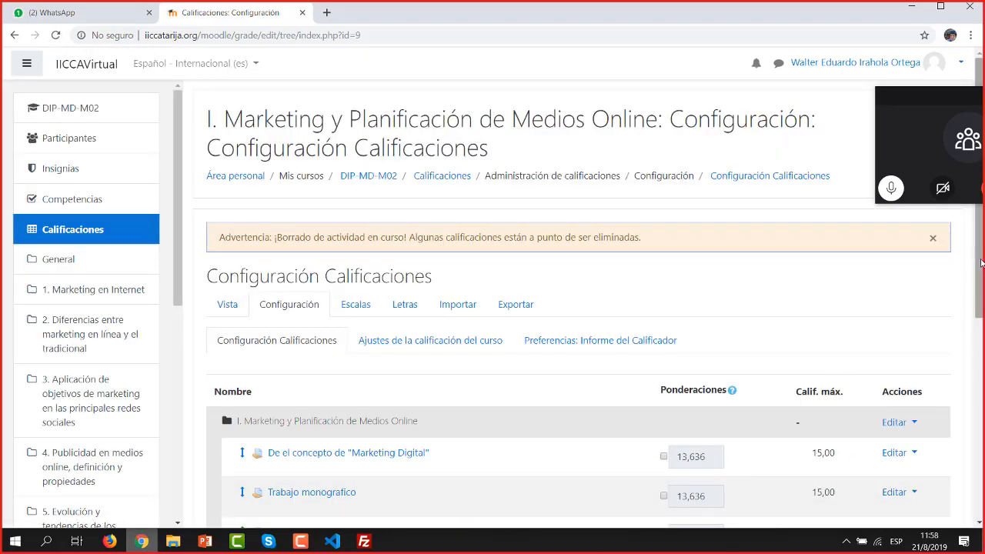
scroll(851, 286, "down", 3)
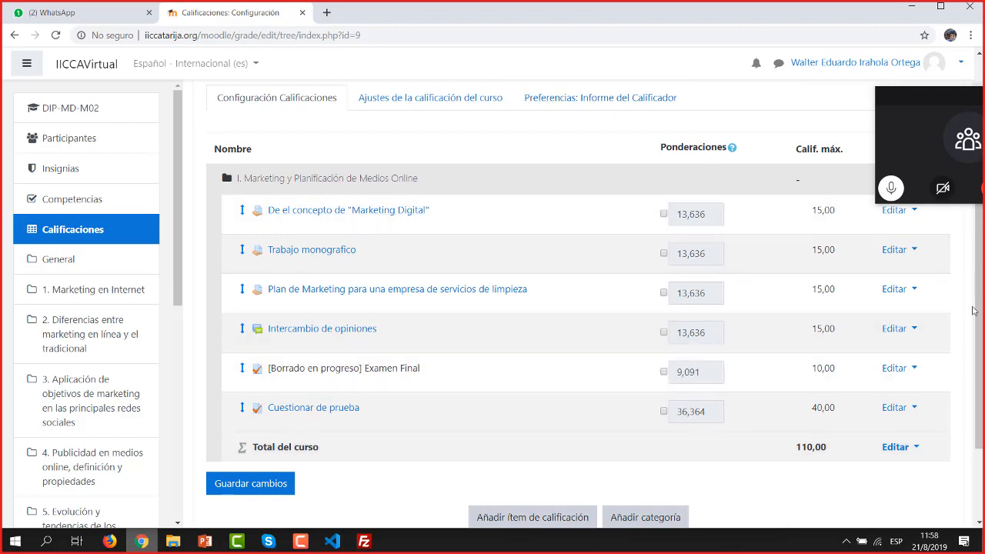
scroll(296, 255, "up", 2)
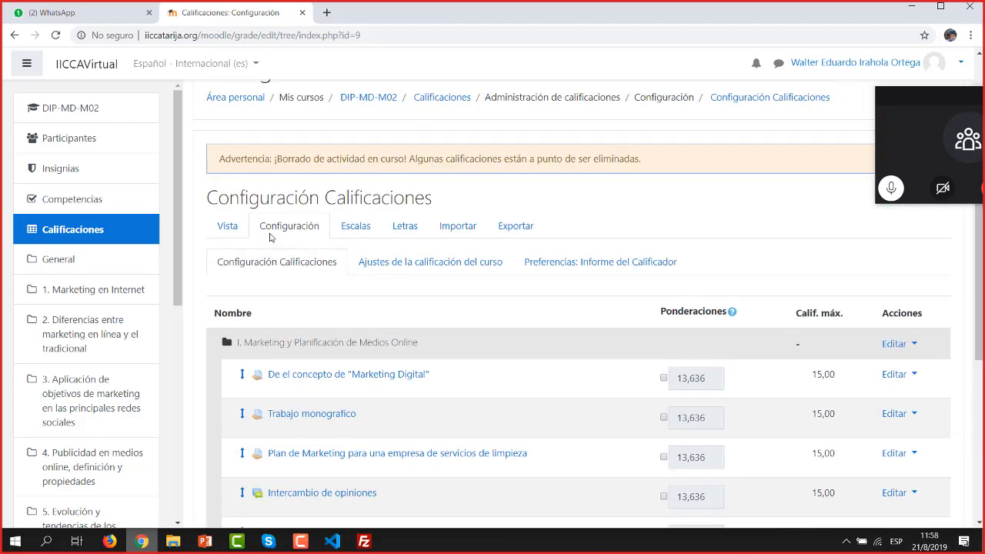
scroll(966, 328, "down", 2)
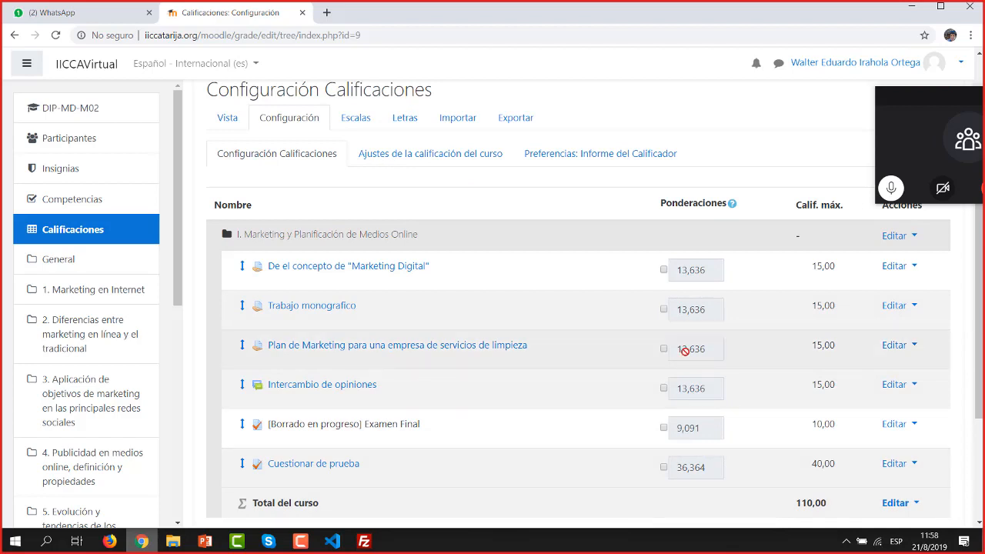
scroll(980, 311, "down", 1)
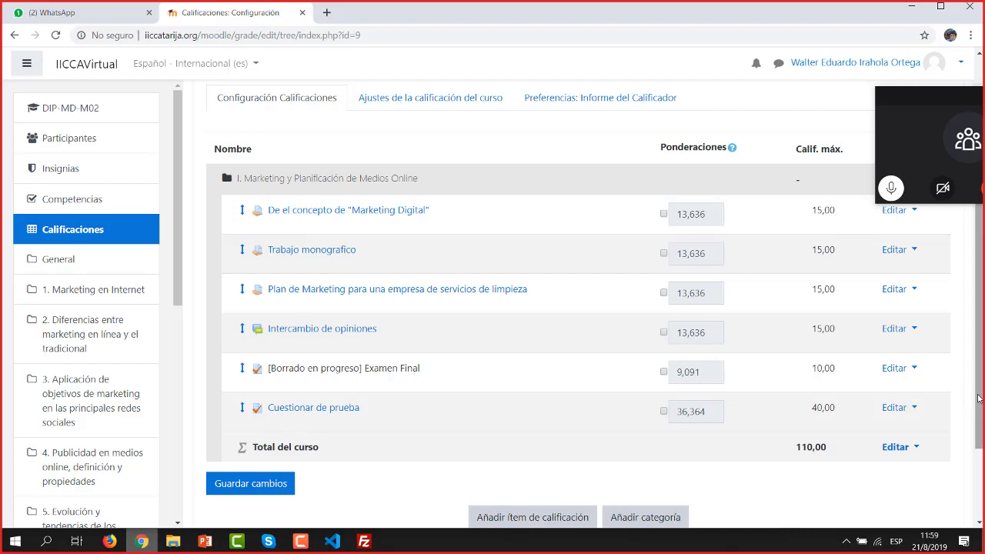
left_click_drag(978, 398, 969, 256)
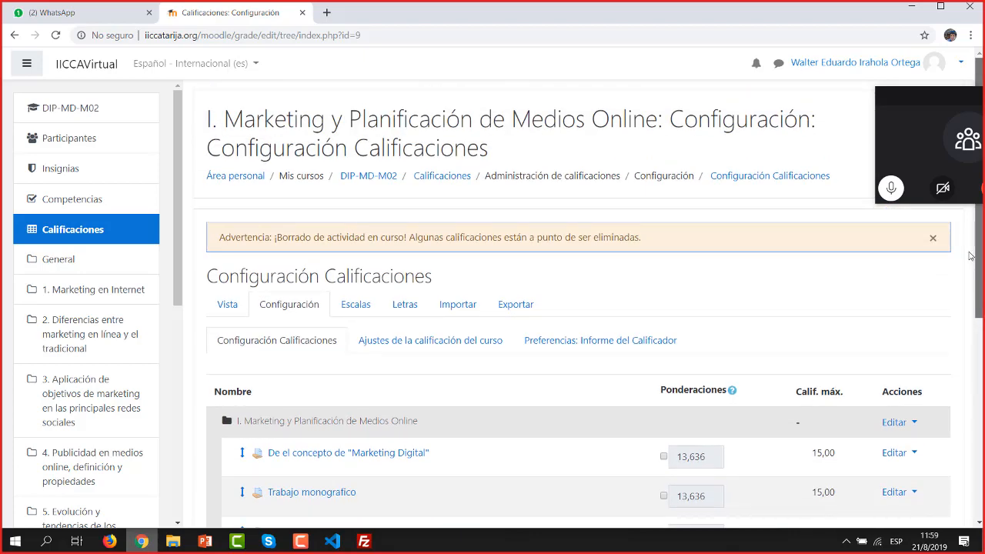
scroll(971, 257, "down", 3)
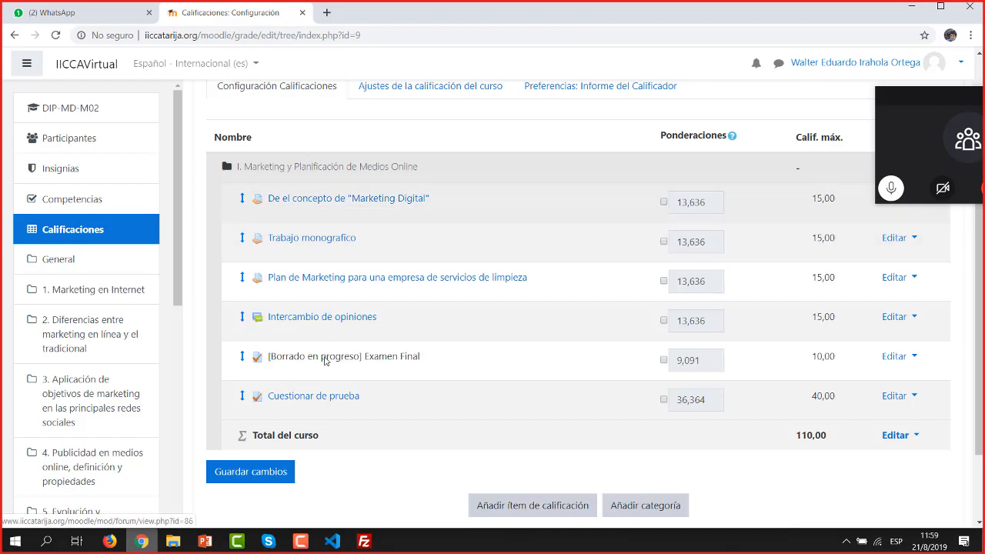
- Move the Trabajo monografico grade item to the first place in the category, above De el concepto de "Marketing Digital"
left_click(241, 241)
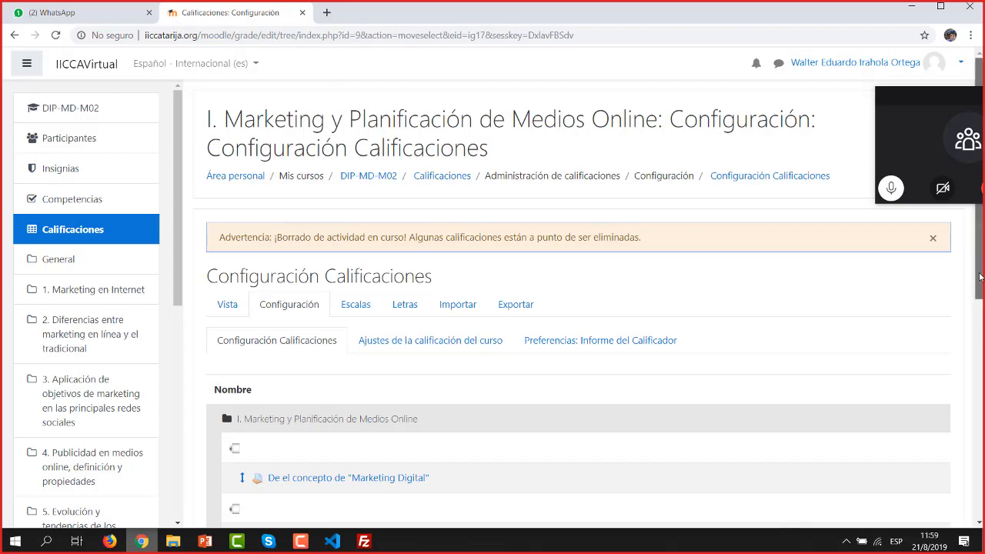
scroll(980, 277, "down", 4)
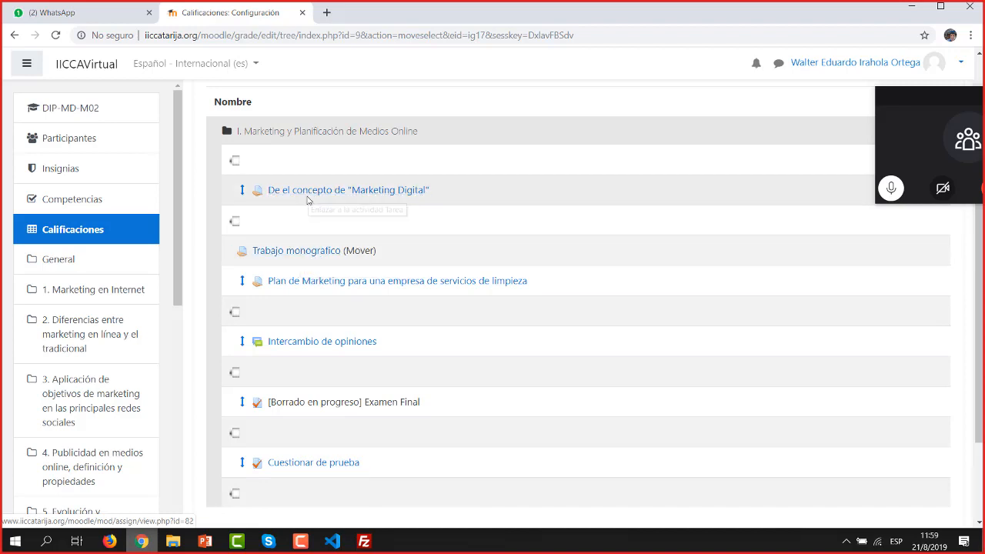
left_click(236, 163)
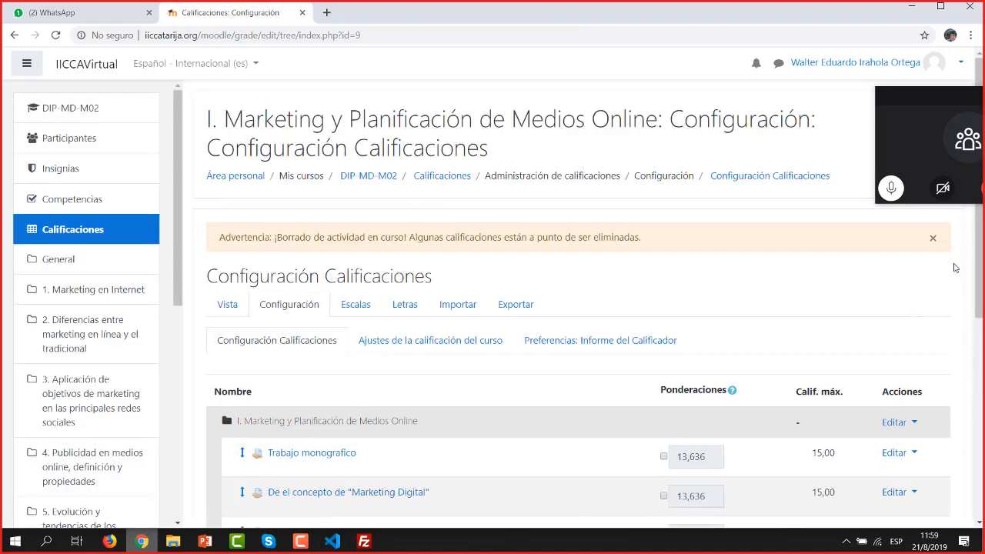
scroll(264, 253, "down", 3)
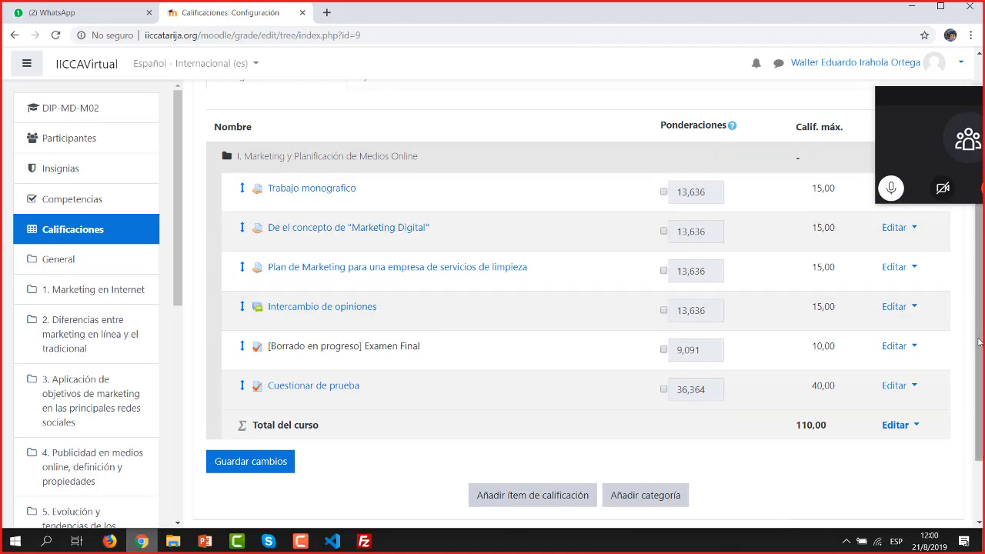
- Open the Informe del Calificador, check the order of the activity columns and leave the report
left_click_drag(980, 341, 979, 234)
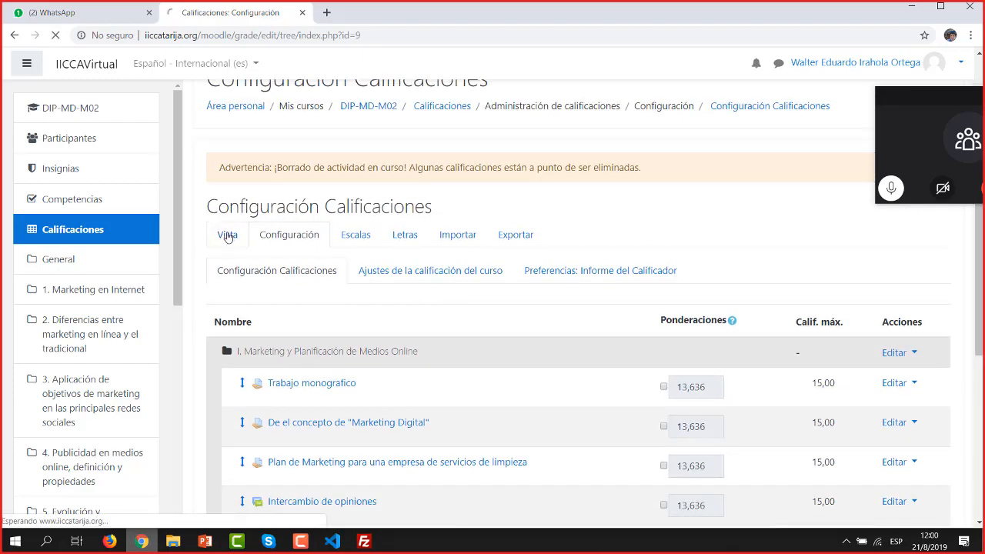
left_click(227, 236)
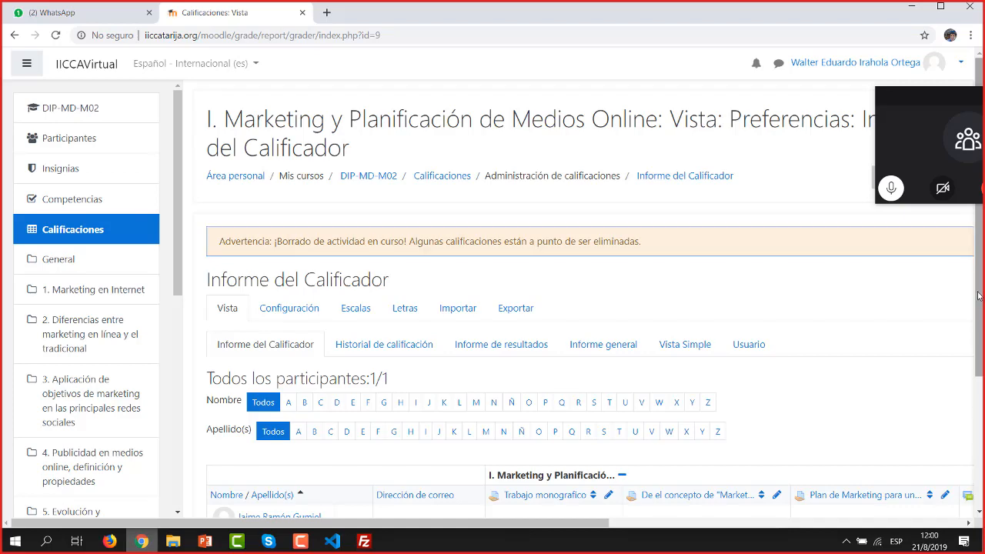
left_click_drag(980, 297, 980, 374)
scroll(523, 347, "down", 2)
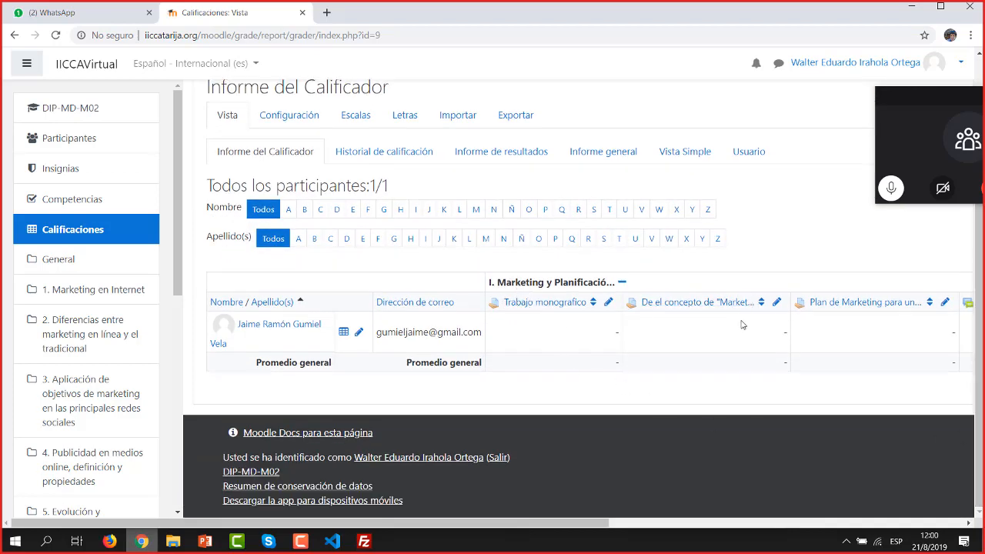
key("alt+Left")
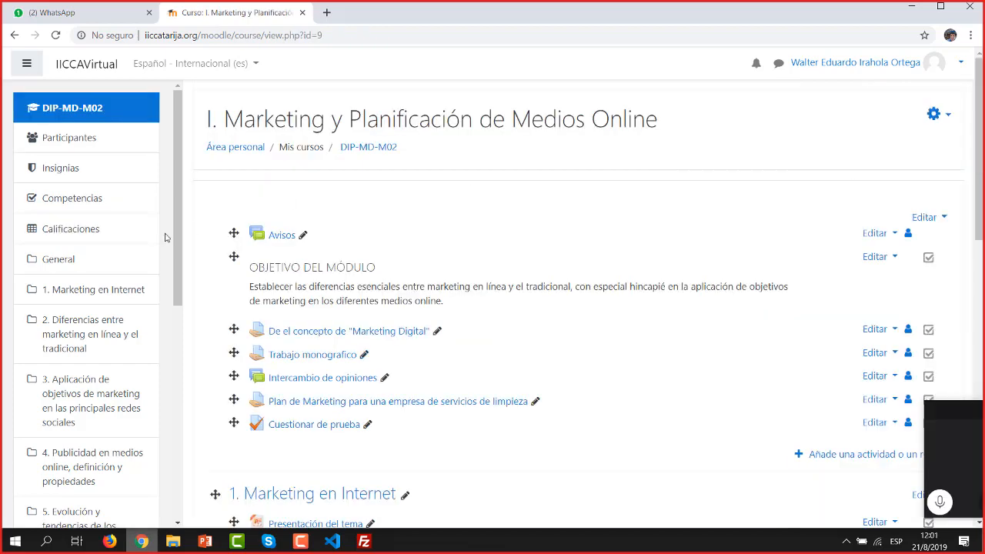
- Reopen the Calificaciones of course DIP-MD-M02 and turn on editing in the Informe del Calificador
left_click(61, 231)
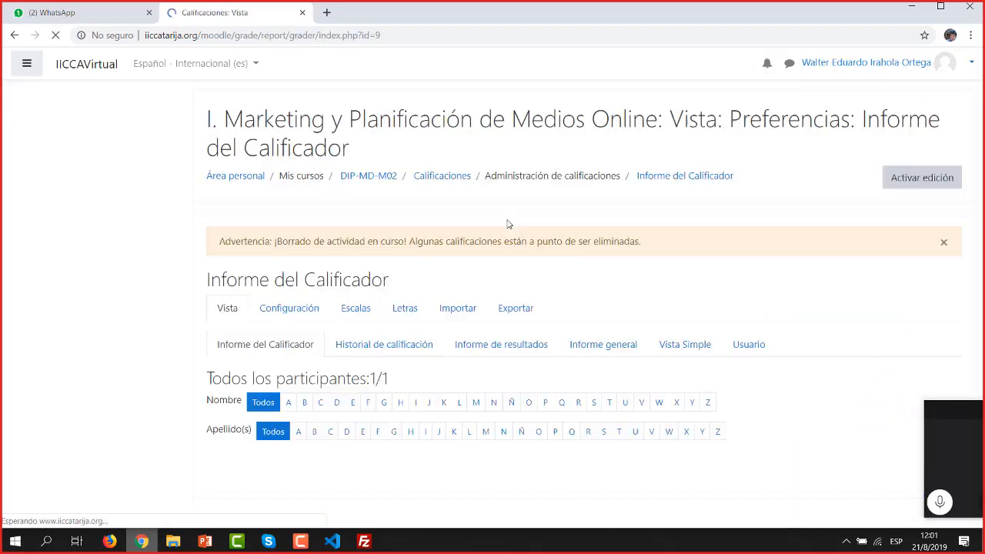
scroll(196, 241, "down", 2)
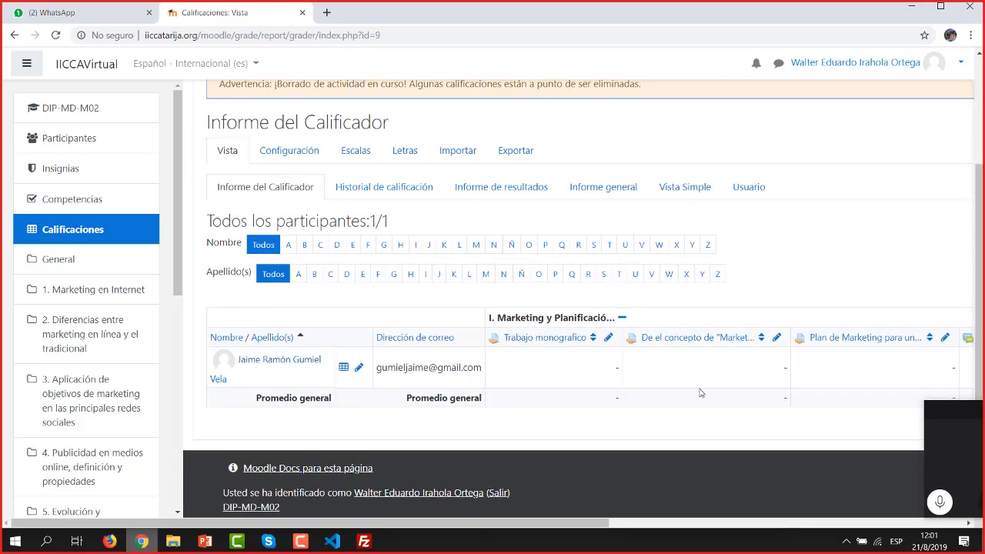
left_click_drag(447, 524, 427, 552)
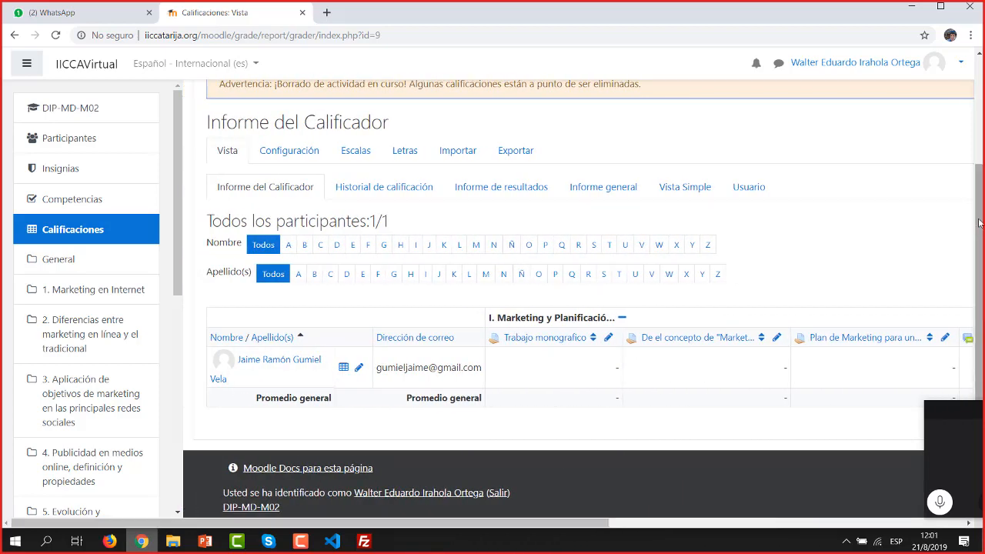
left_click_drag(979, 199, 982, 122)
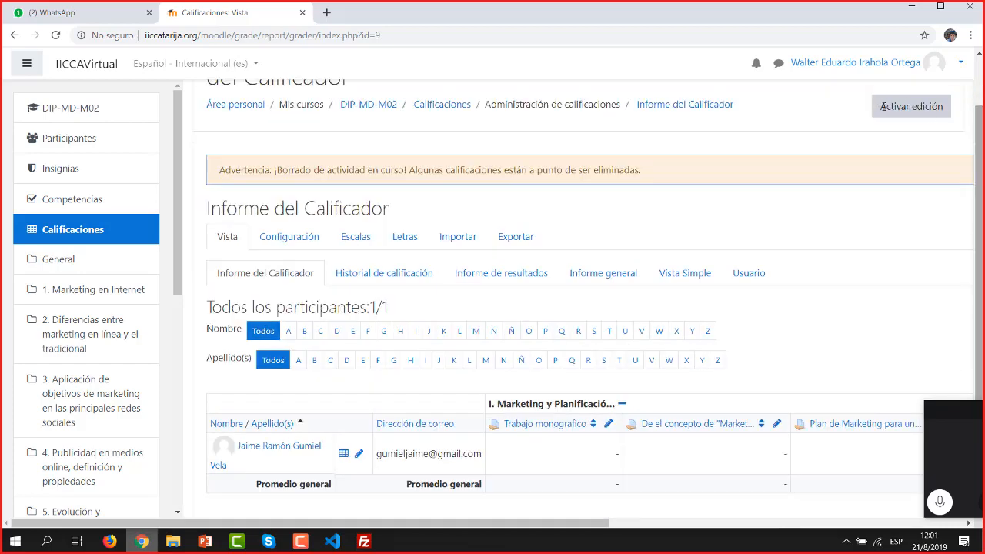
scroll(882, 107, "up", 1)
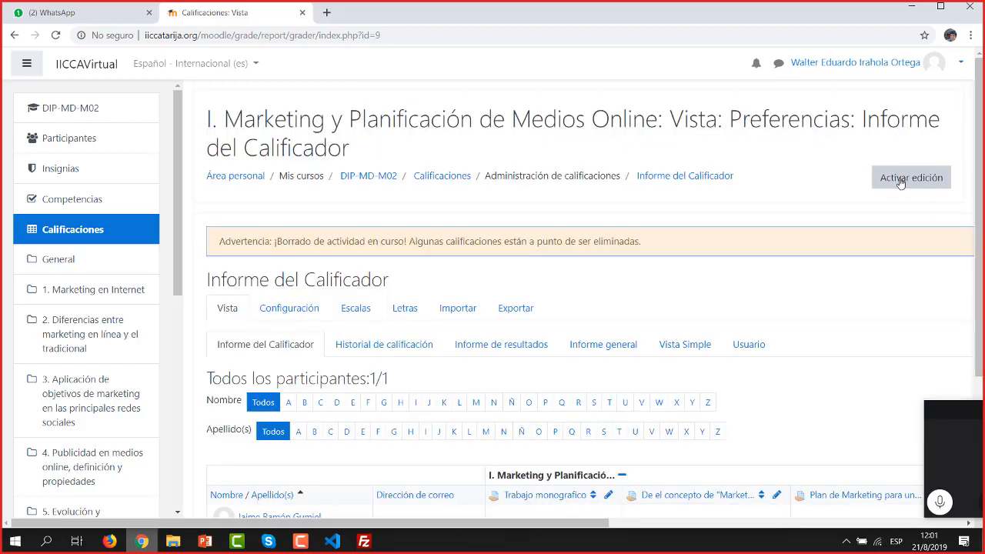
left_click(901, 182)
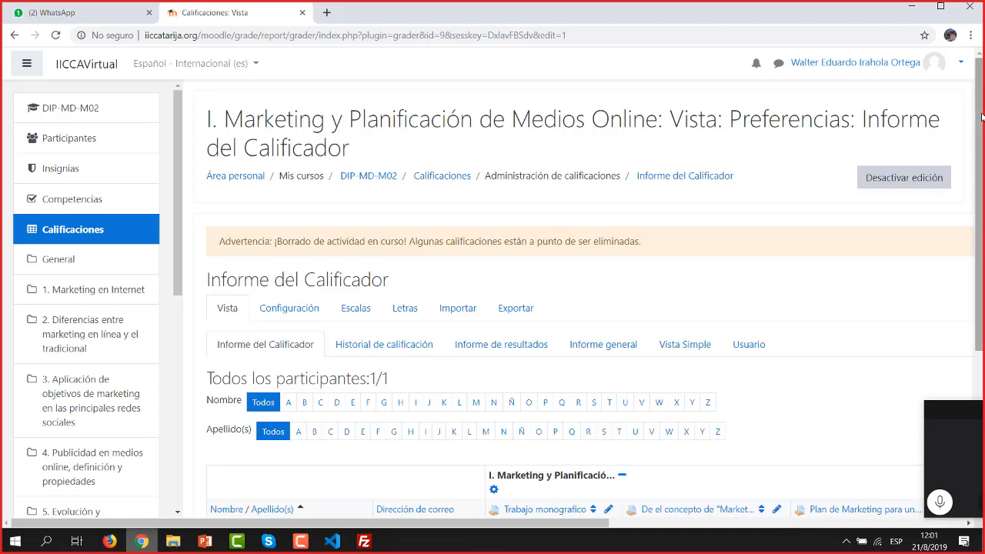
scroll(979, 133, "down", 1)
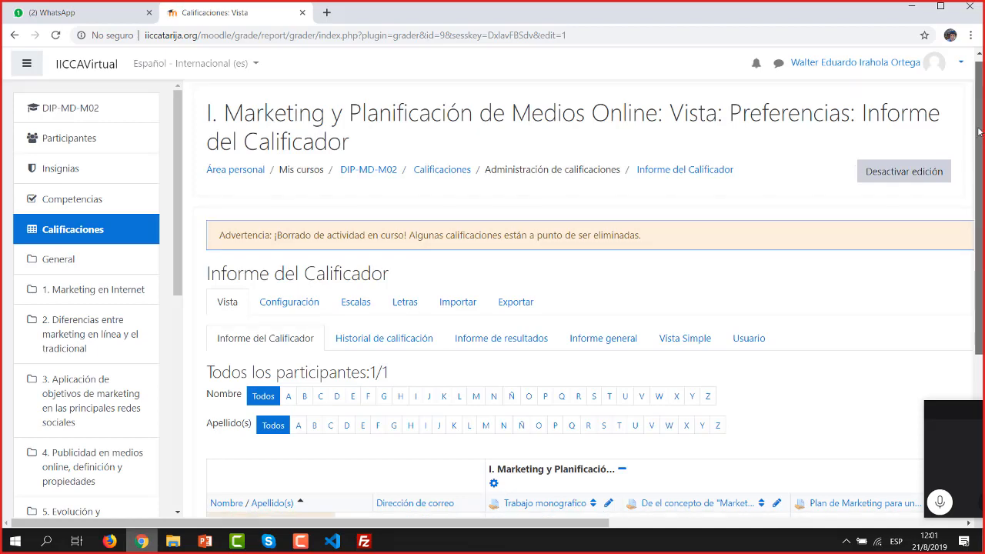
scroll(980, 132, "down", 2)
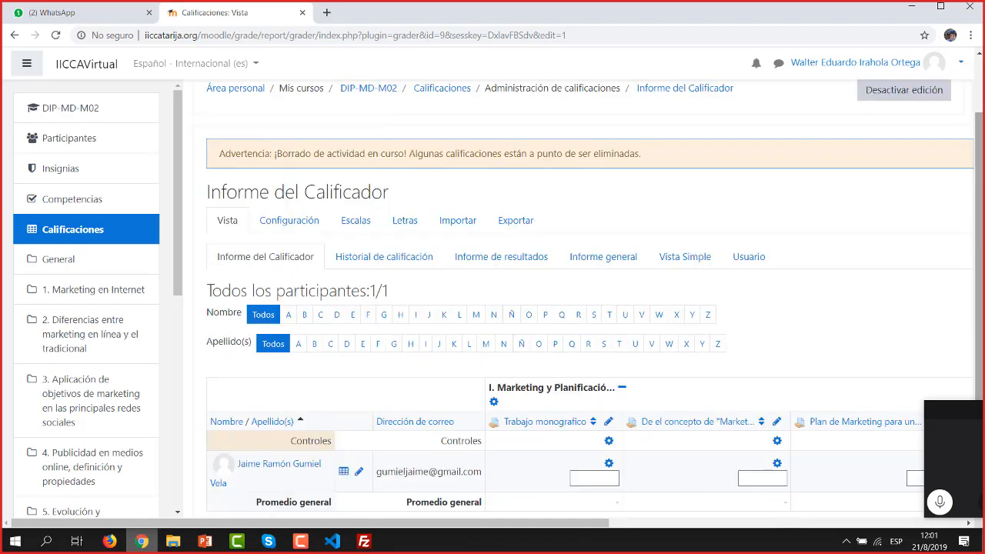
scroll(980, 132, "down", 3)
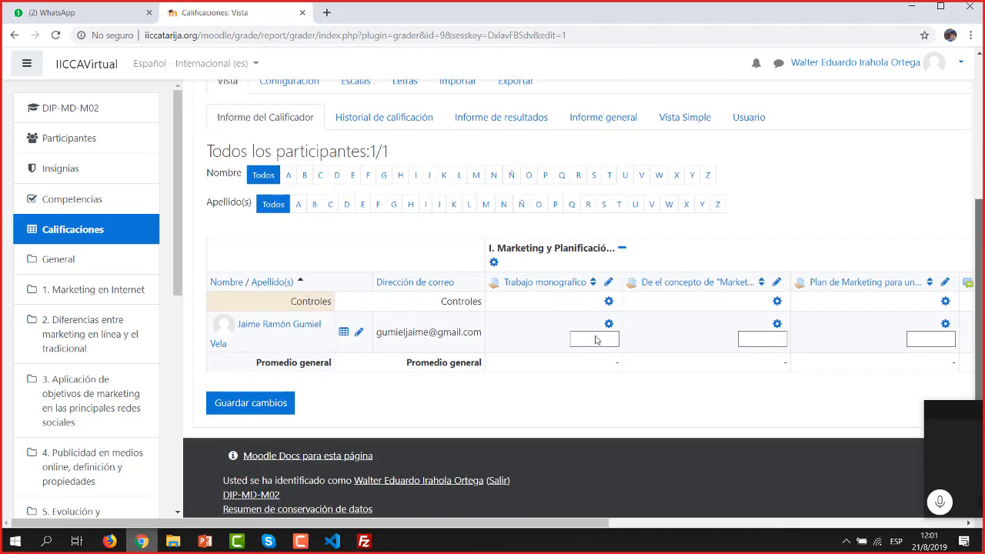
- Grade the student 5 in Trabajo monografico and 8 in De el concepto de "Marketing Digital", save and check the course total
left_click(586, 315)
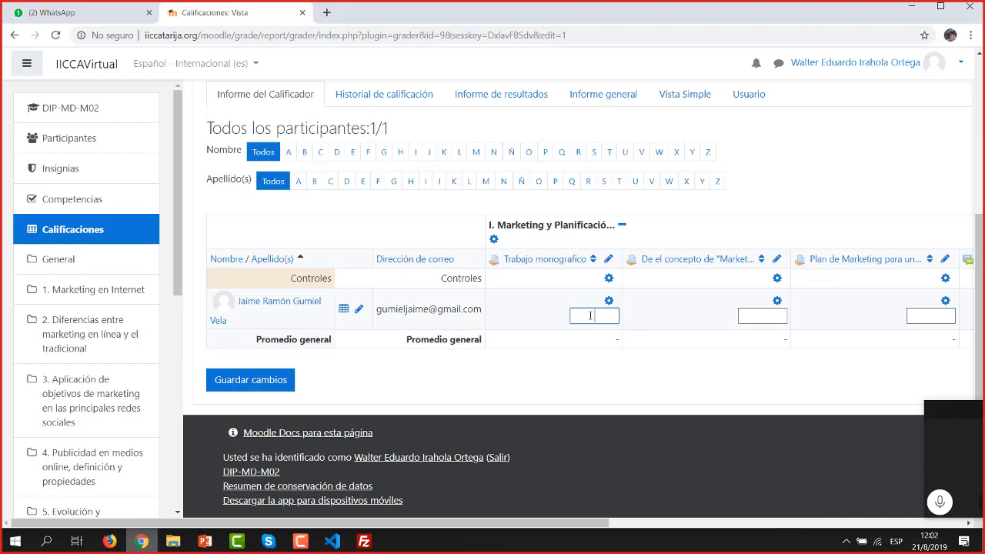
type("5")
left_click(763, 316)
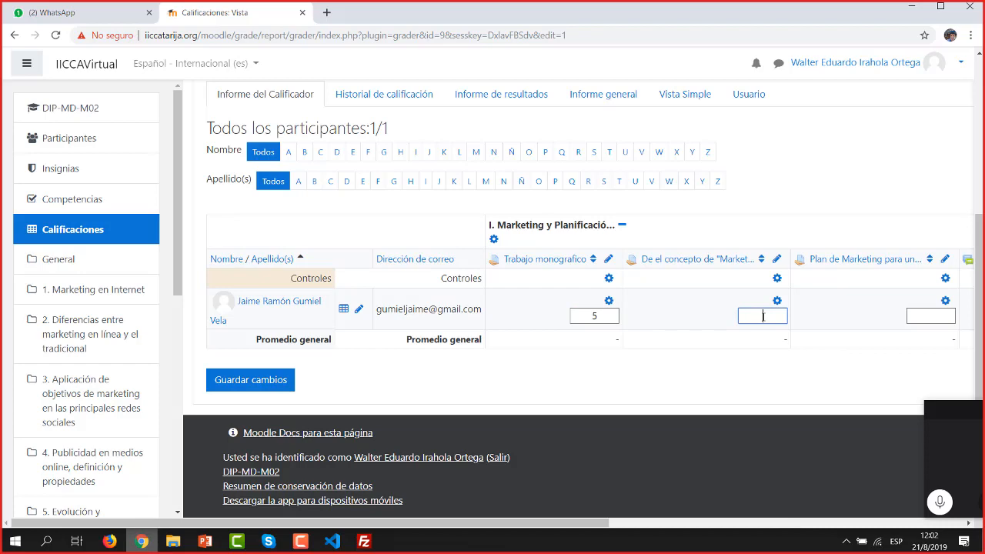
type("8")
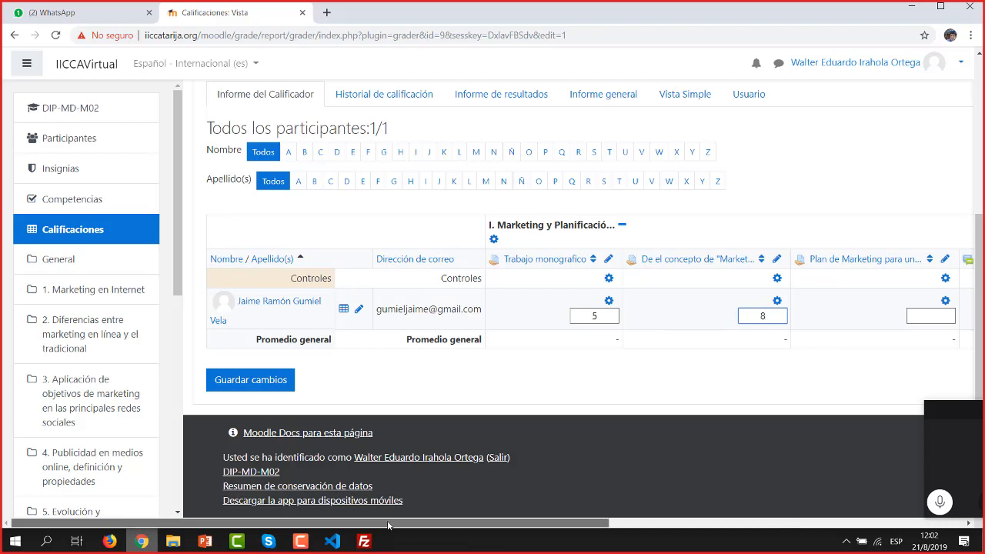
left_click_drag(389, 525, 411, 539)
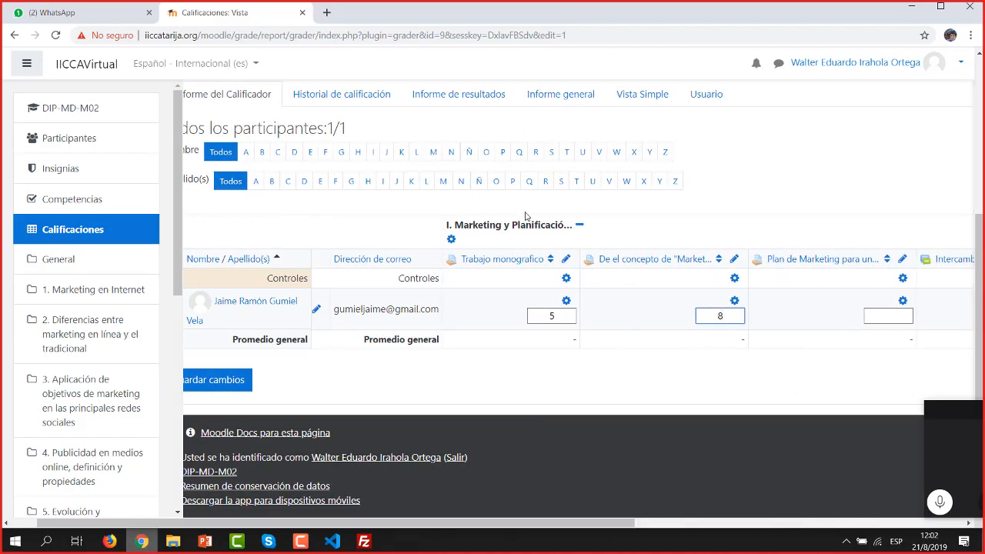
left_click_drag(475, 519, 885, 500)
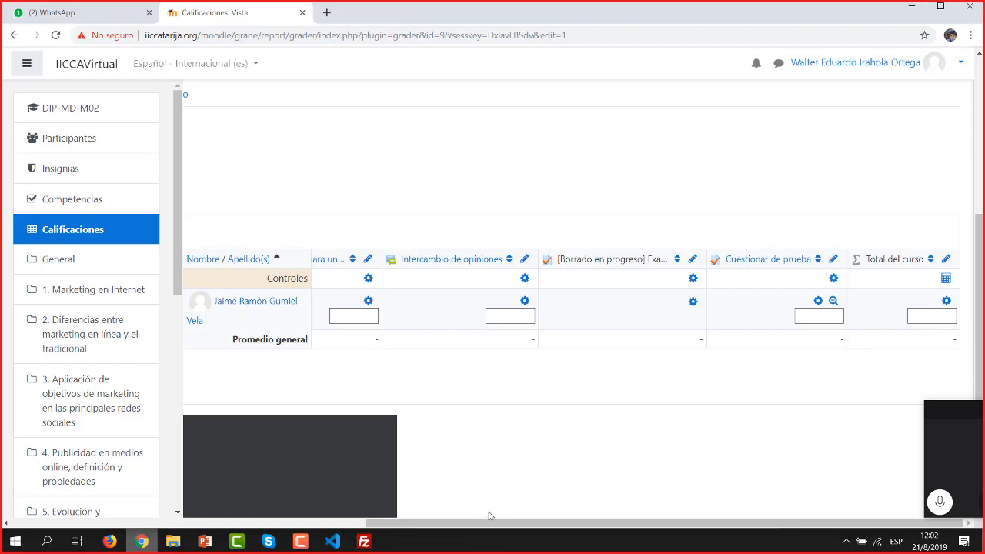
left_click_drag(490, 524, 120, 533)
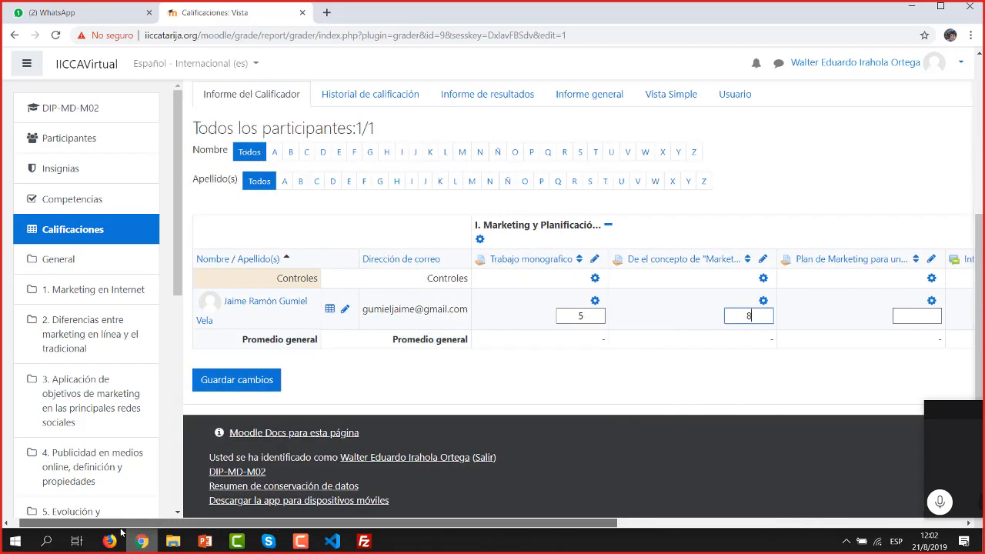
left_click(239, 380)
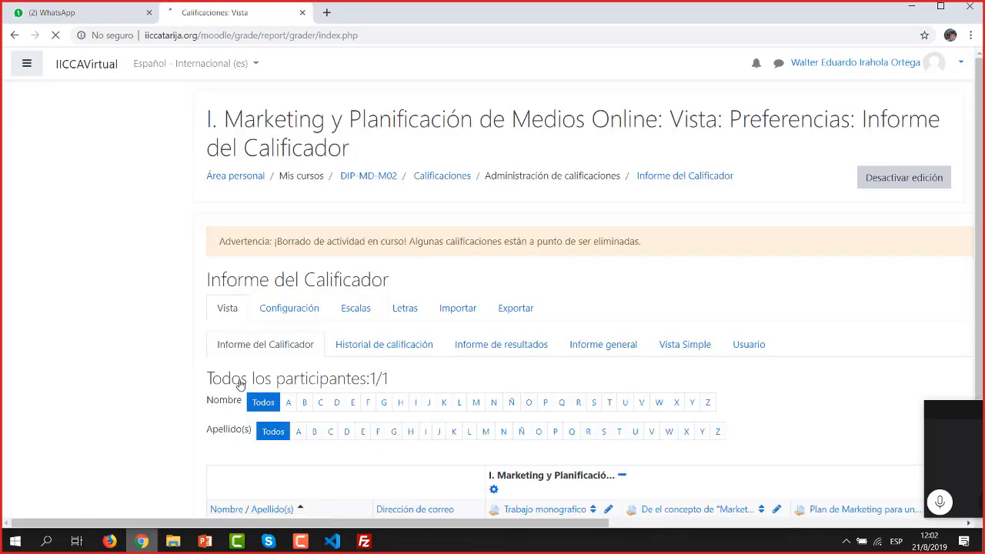
scroll(913, 333, "down", 3)
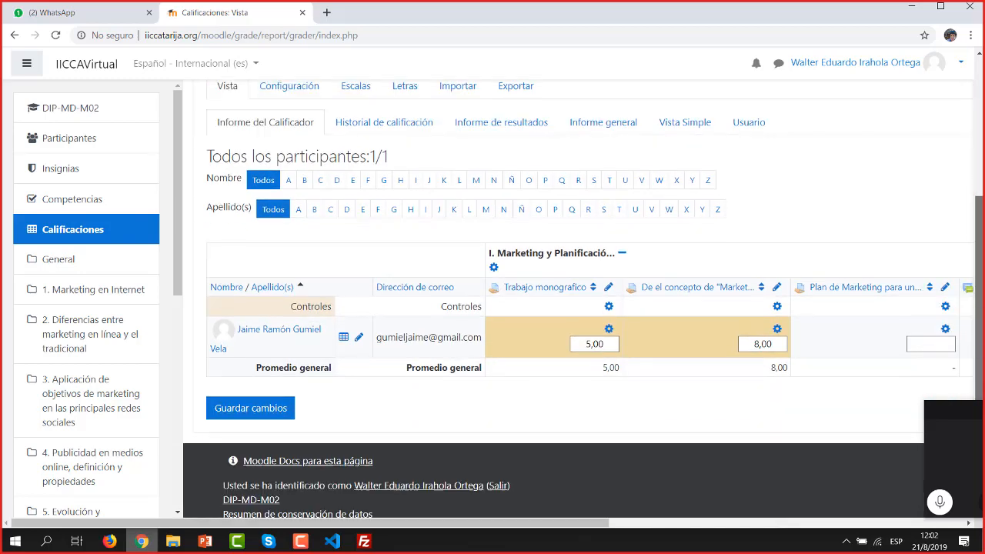
scroll(459, 464, "down", 1)
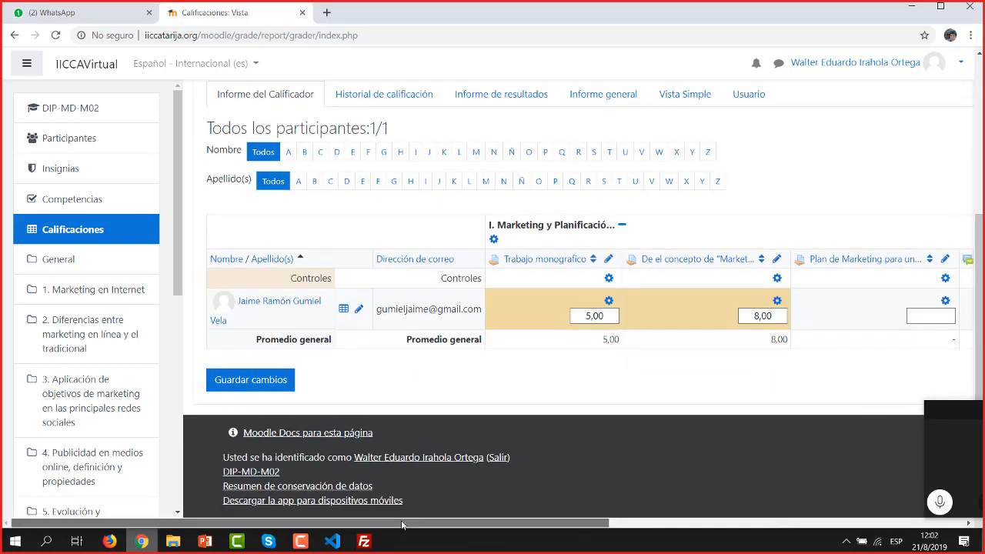
left_click_drag(402, 524, 873, 502)
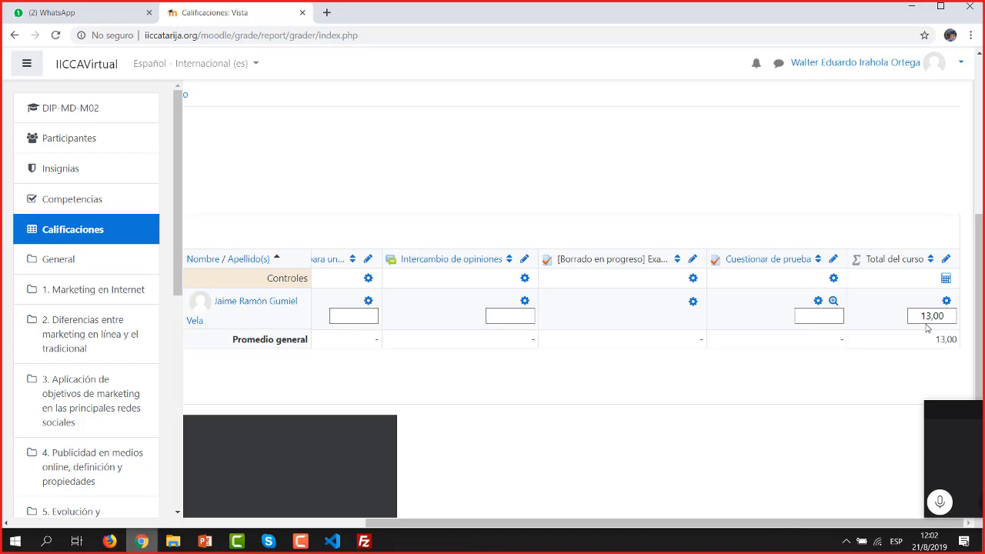
- Grade the student 10 in the Plan de Marketing assignment, save the changes and recheck the course total
left_click_drag(517, 524, 221, 529)
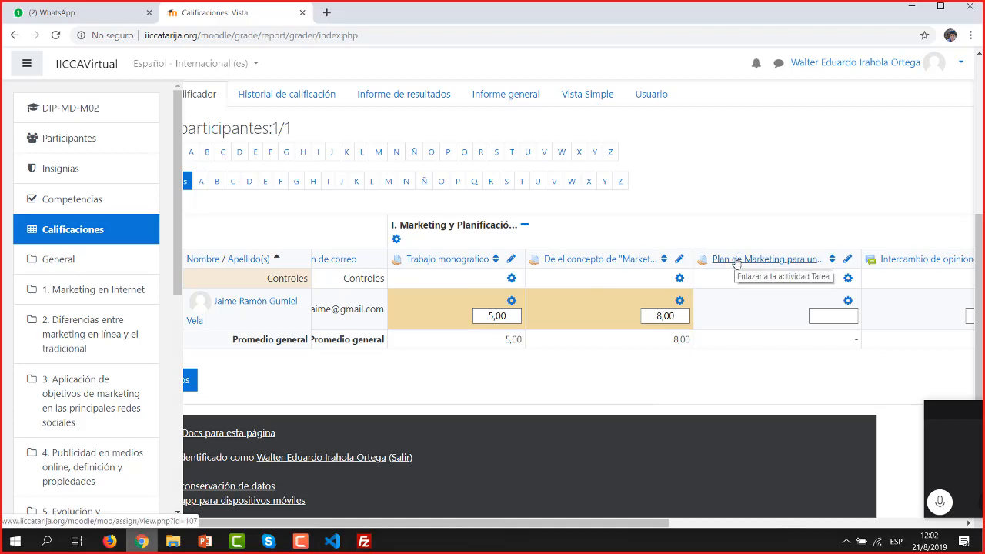
left_click(828, 314)
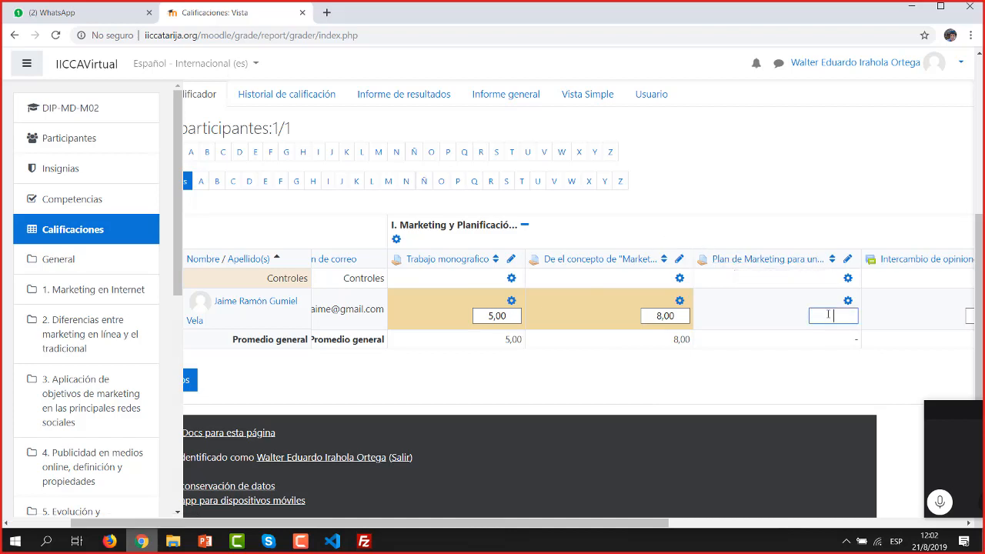
type("10")
left_click_drag(497, 531, 437, 531)
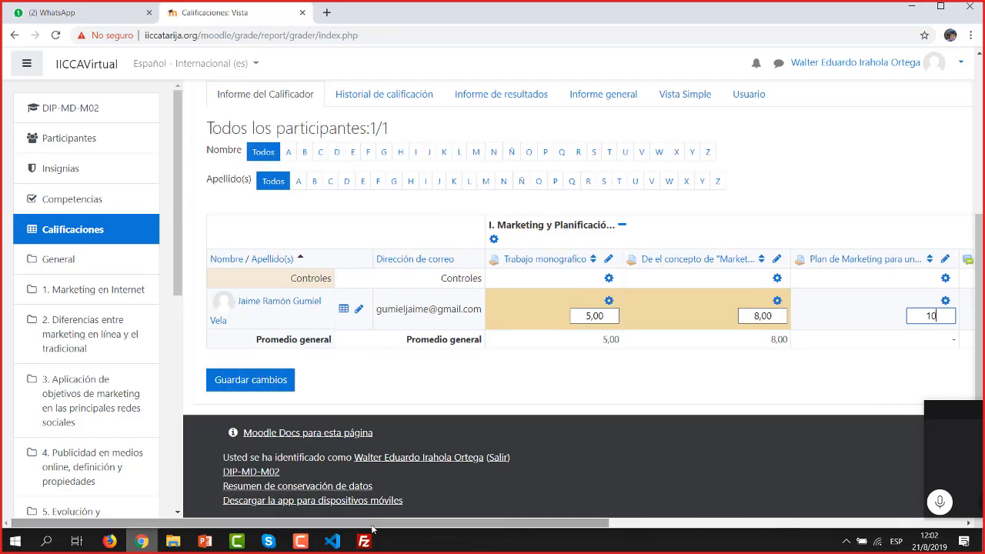
left_click(266, 389)
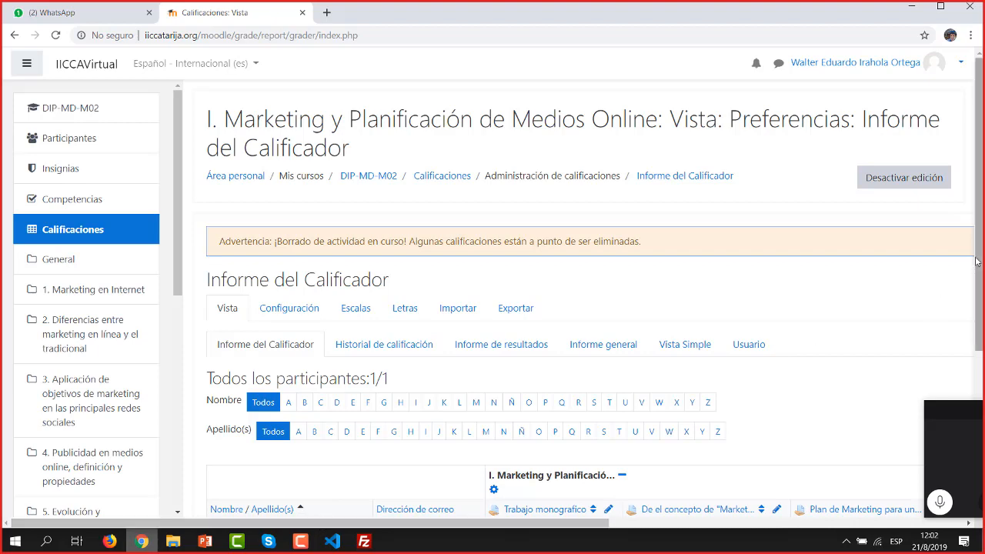
scroll(981, 272, "down", 3)
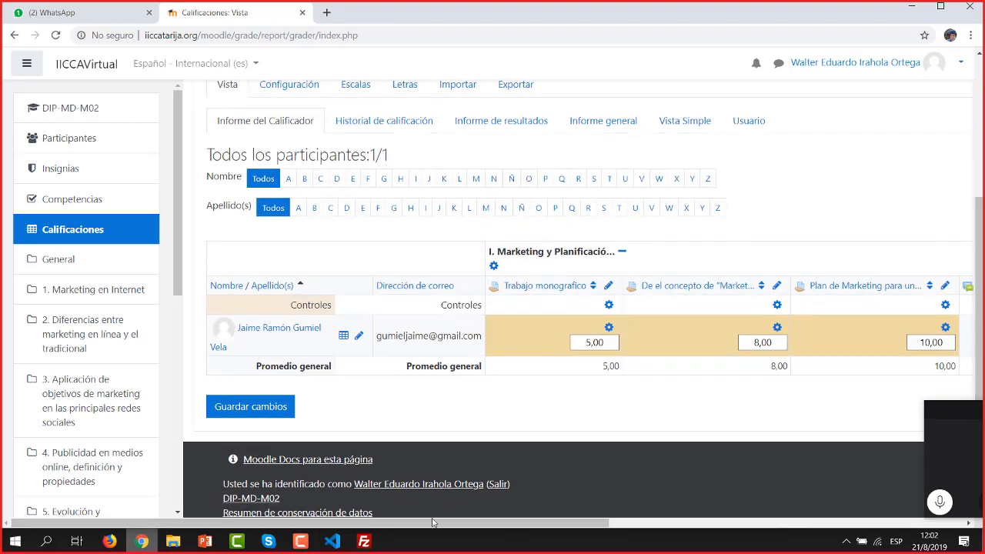
left_click_drag(433, 522, 787, 523)
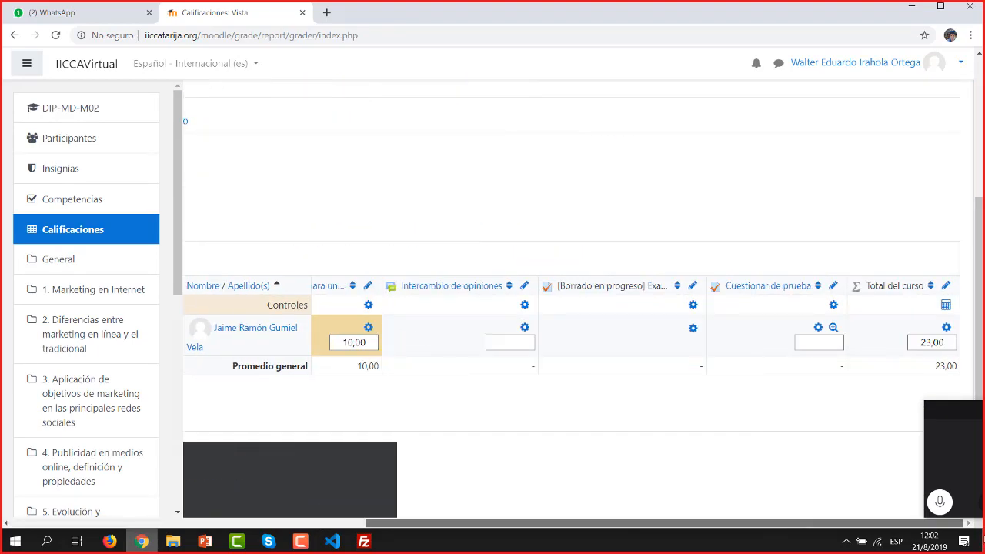
left_click(816, 344)
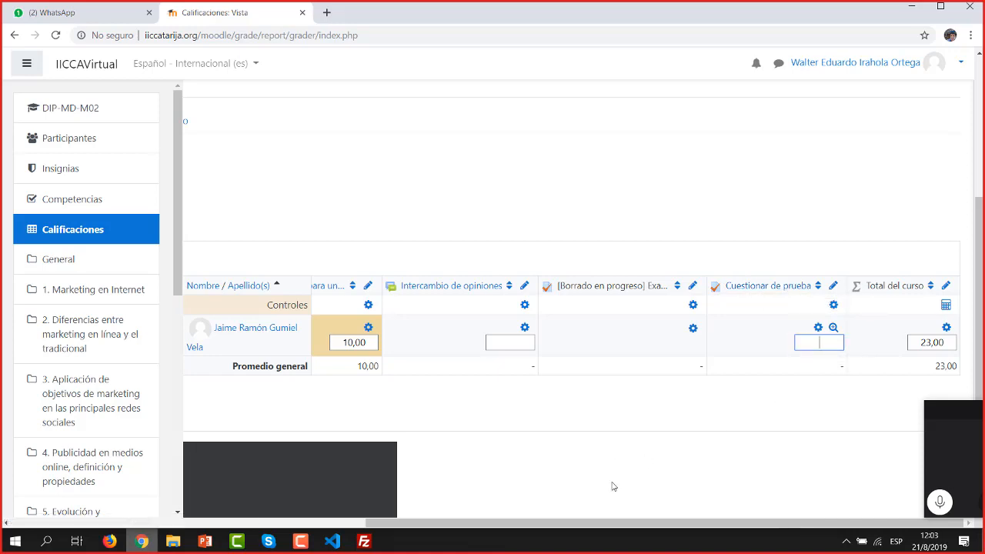
left_click_drag(594, 519, 218, 492)
left_click_drag(978, 241, 977, 154)
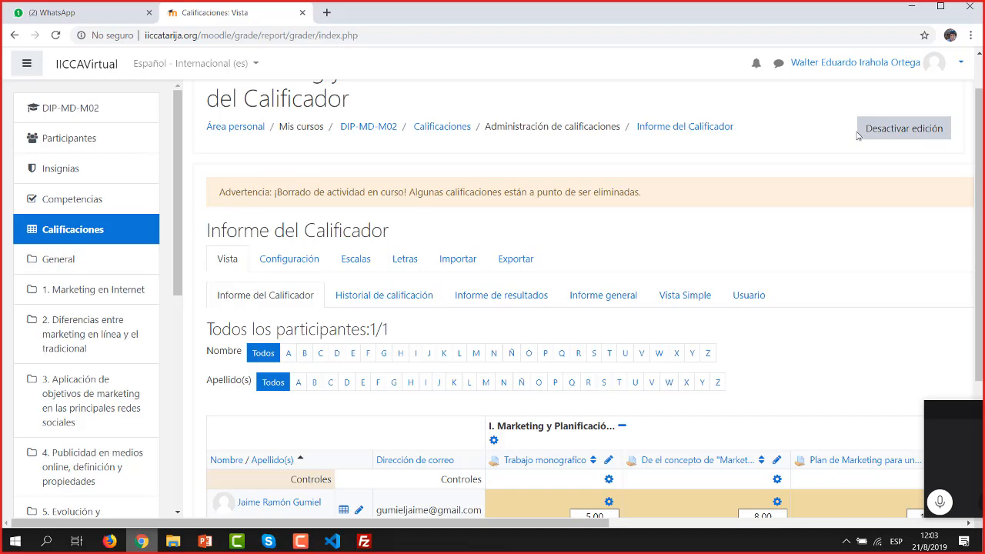
- Turn off editing in the Informe del Calificador and review the student's grades in the activity columns
left_click(902, 136)
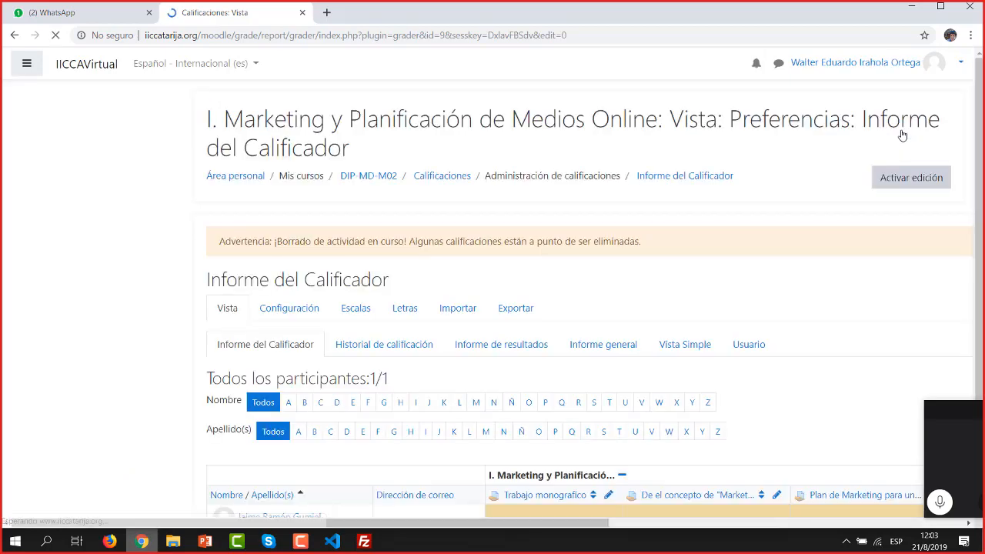
scroll(722, 306, "down", 3)
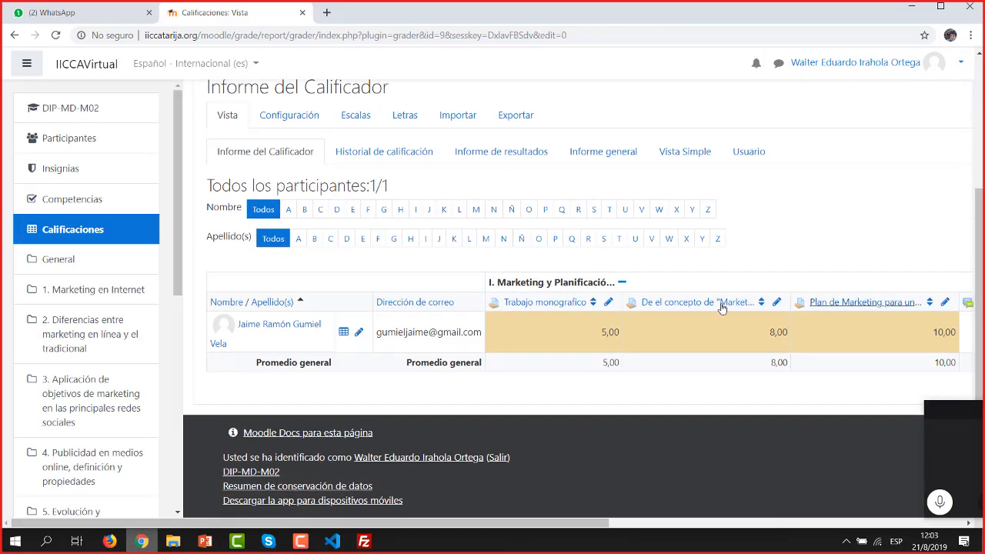
left_click_drag(534, 523, 334, 541)
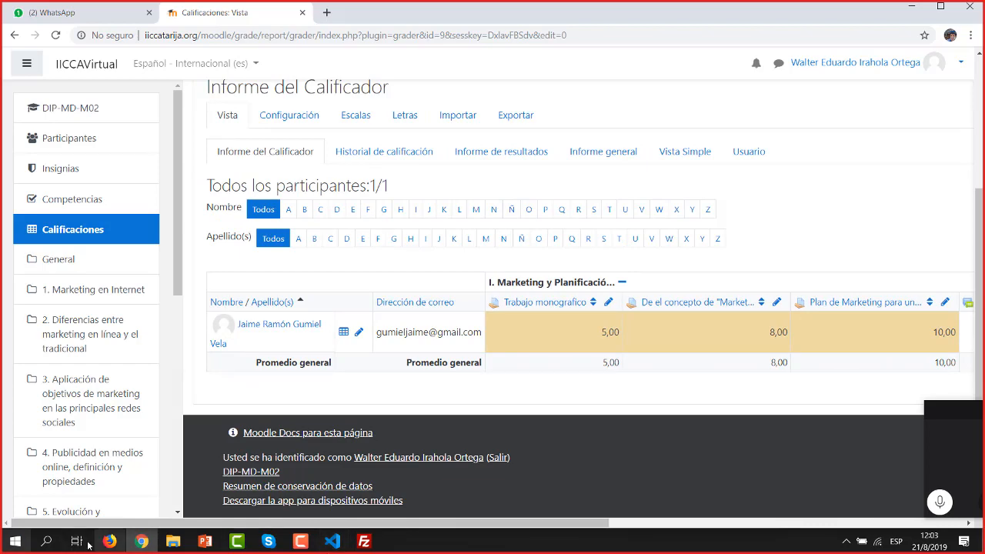
- Switch to PowerPoint and review the agenda points on viewing and grading submitted assignments in the Capacitación para Docentes slide
left_click(205, 542)
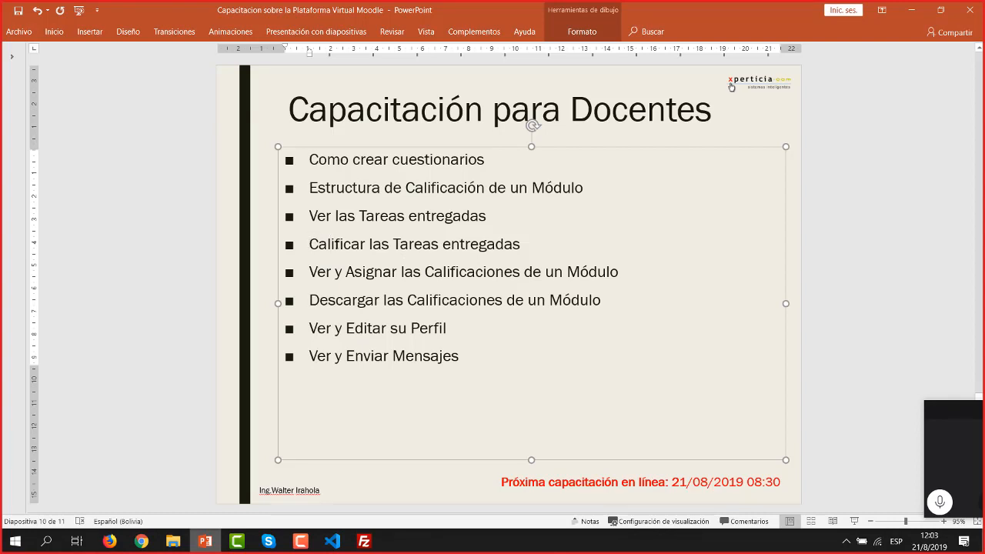
double_click(421, 243)
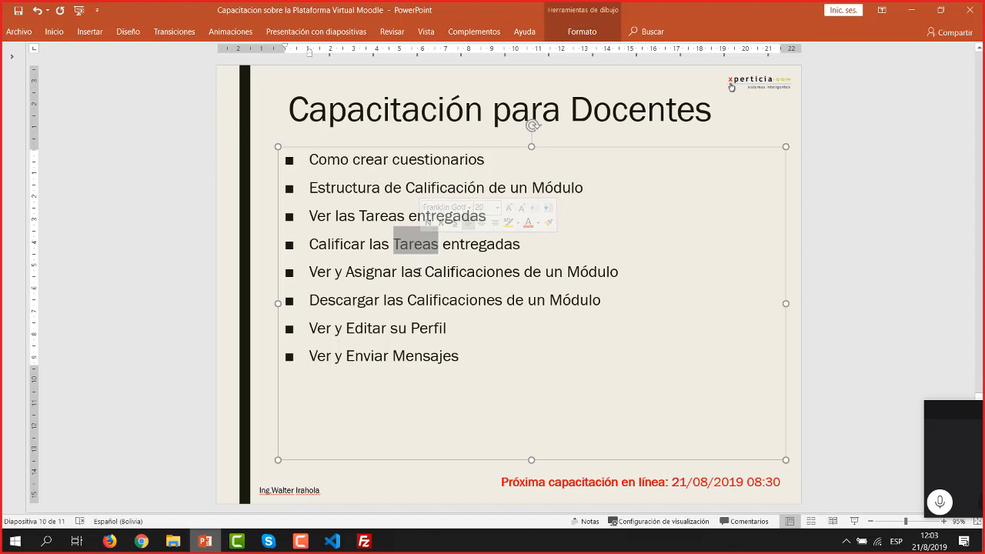
left_click(421, 271)
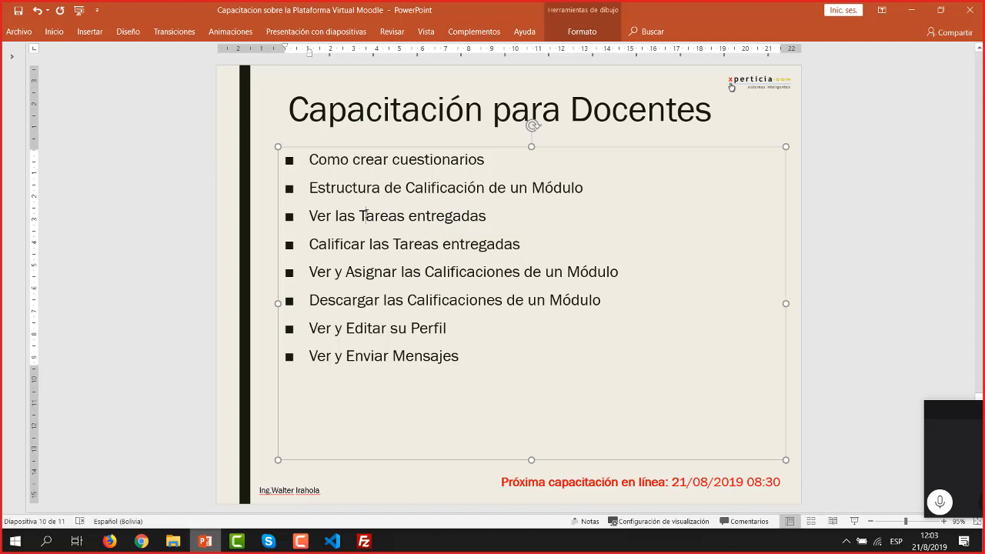
double_click(439, 217)
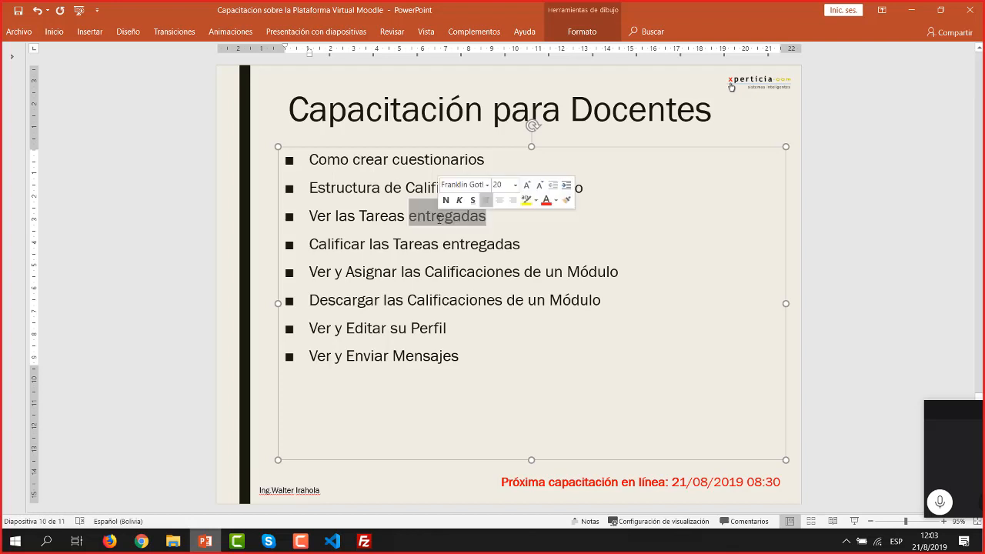
double_click(384, 216)
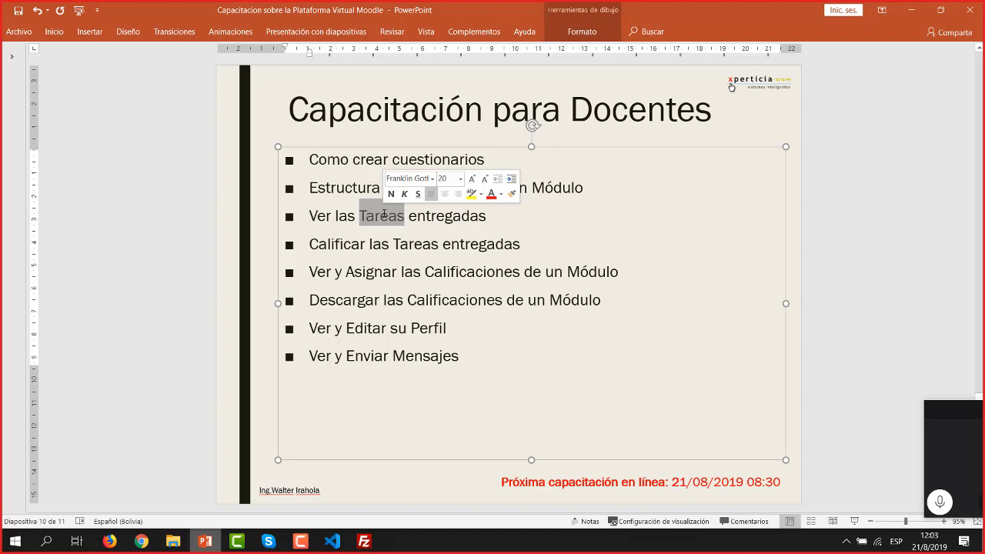
left_click(431, 216)
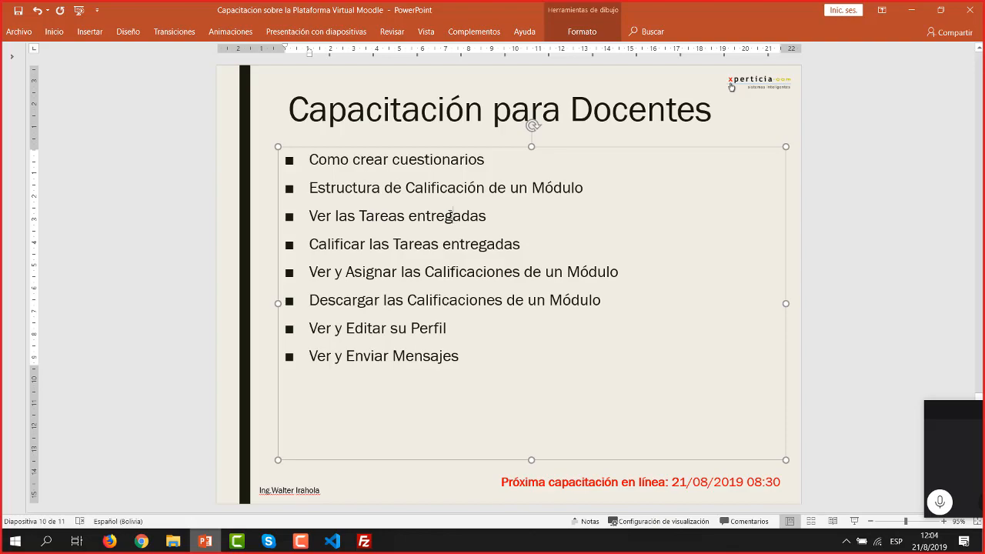
- Switch to Chrome, open the course's Participantes list, add the Estudiante role to the participant with the Profesor role and save
left_click(142, 541)
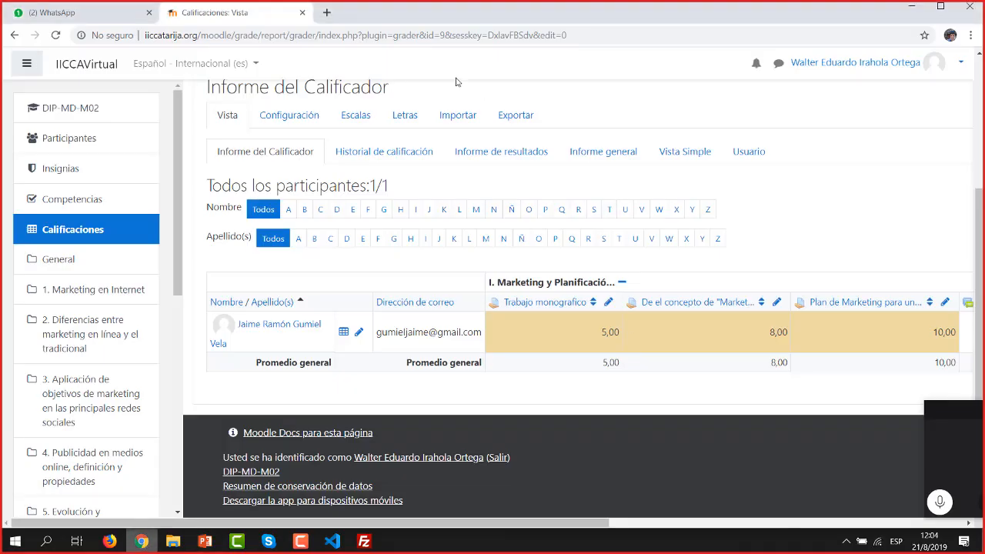
left_click(981, 84)
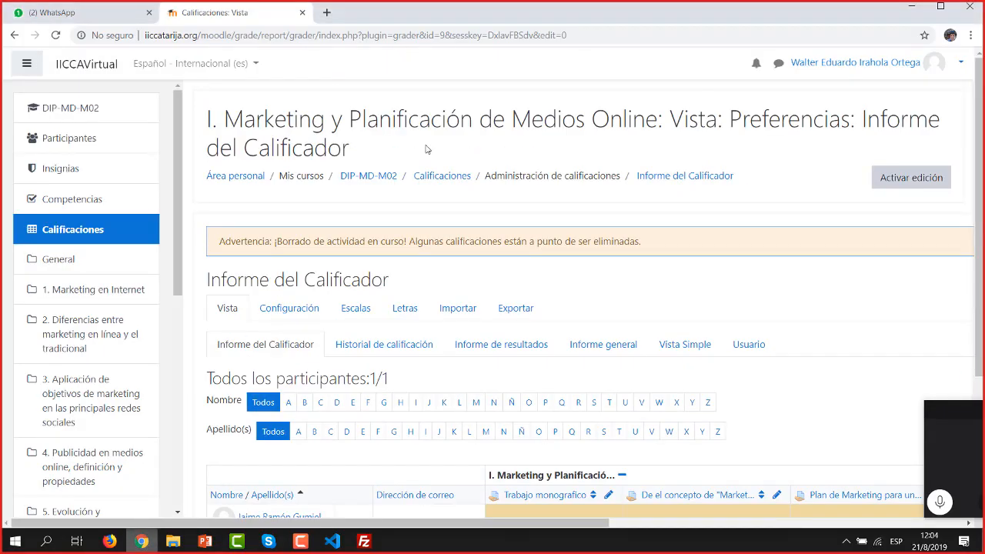
left_click(66, 139)
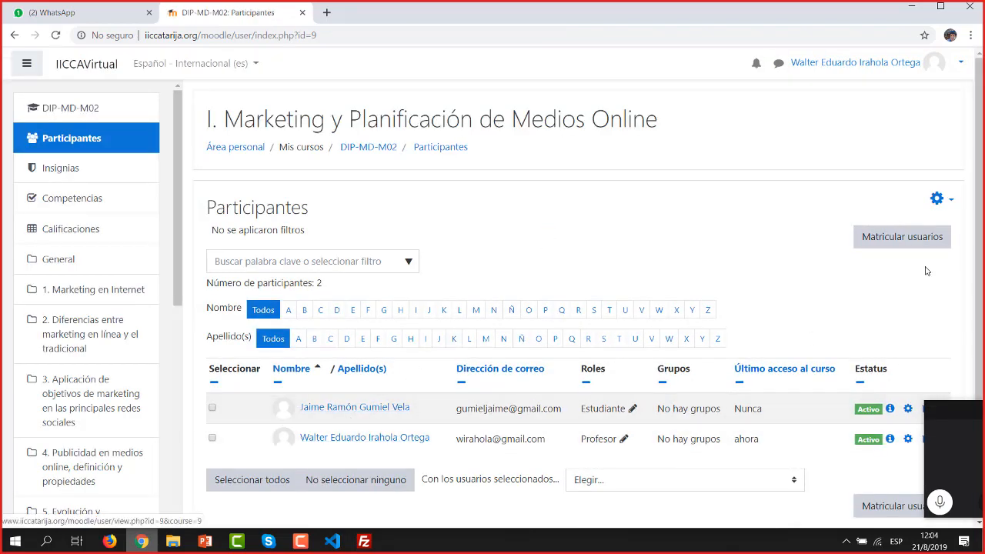
scroll(583, 301, "down", 2)
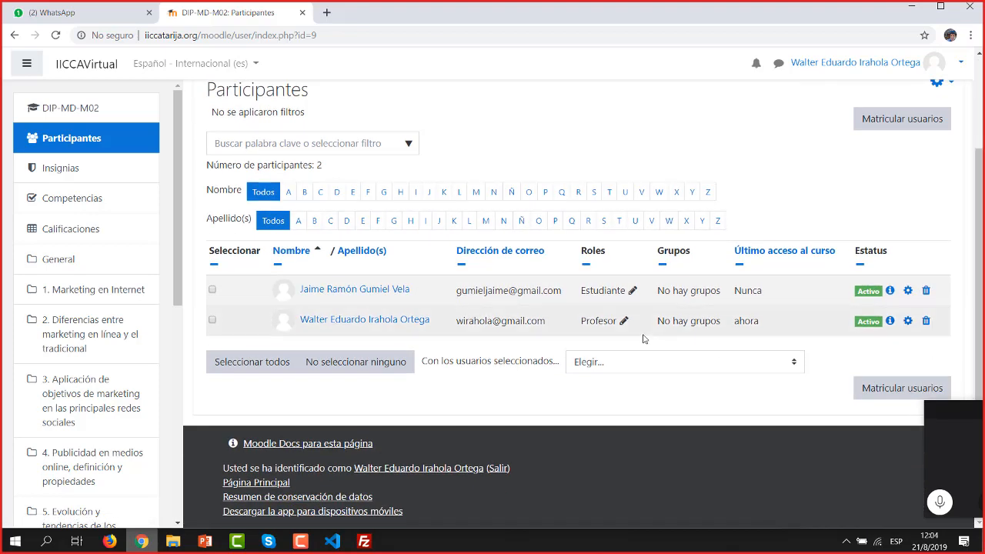
left_click(623, 320)
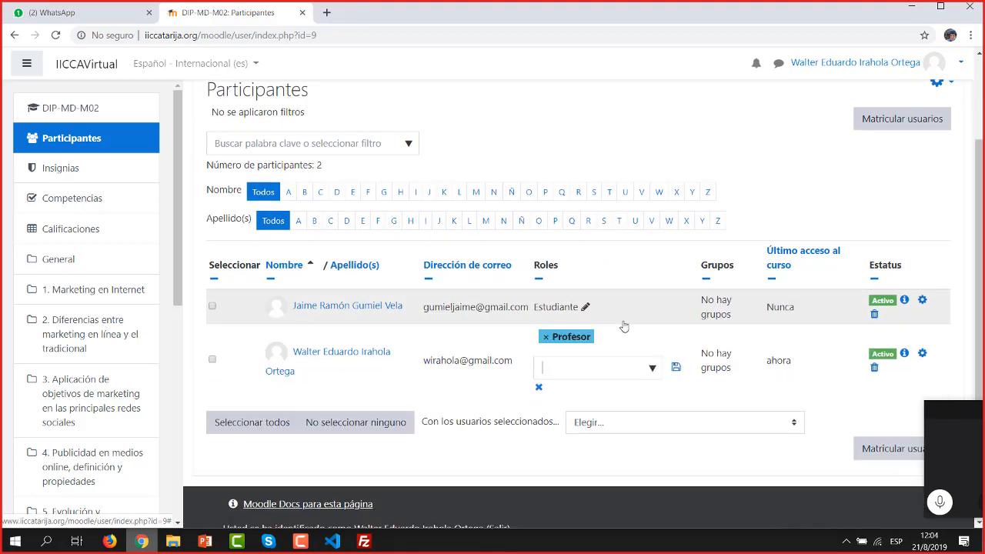
left_click(653, 368)
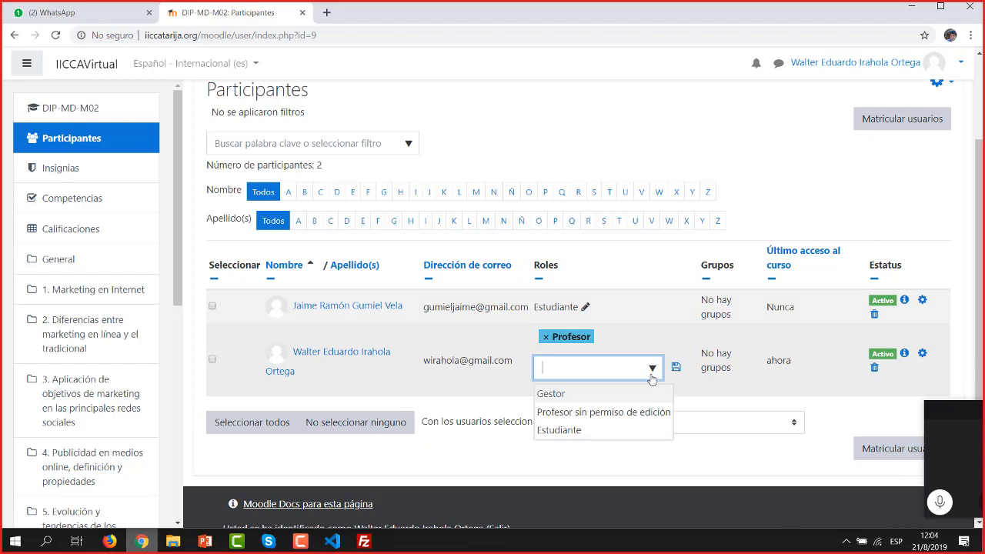
left_click(579, 434)
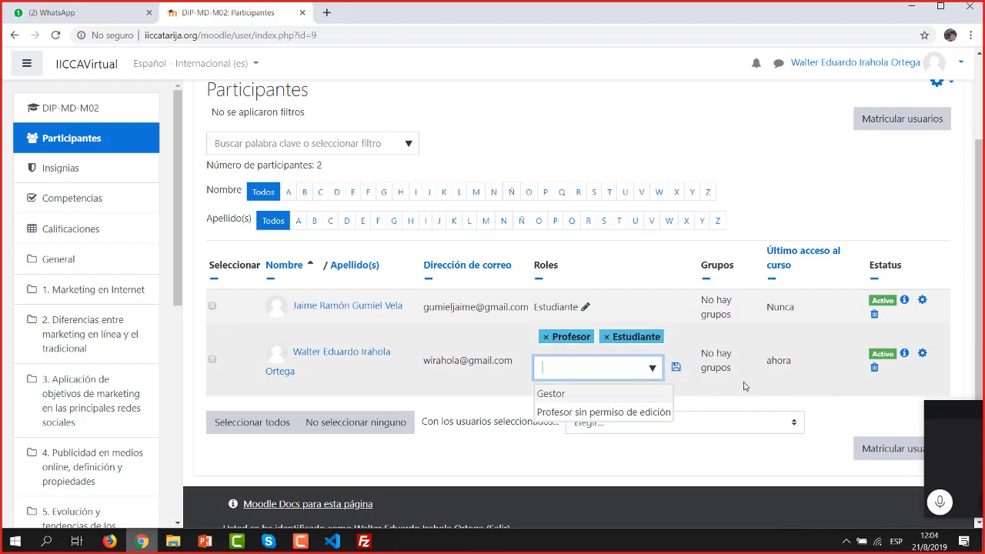
left_click(676, 368)
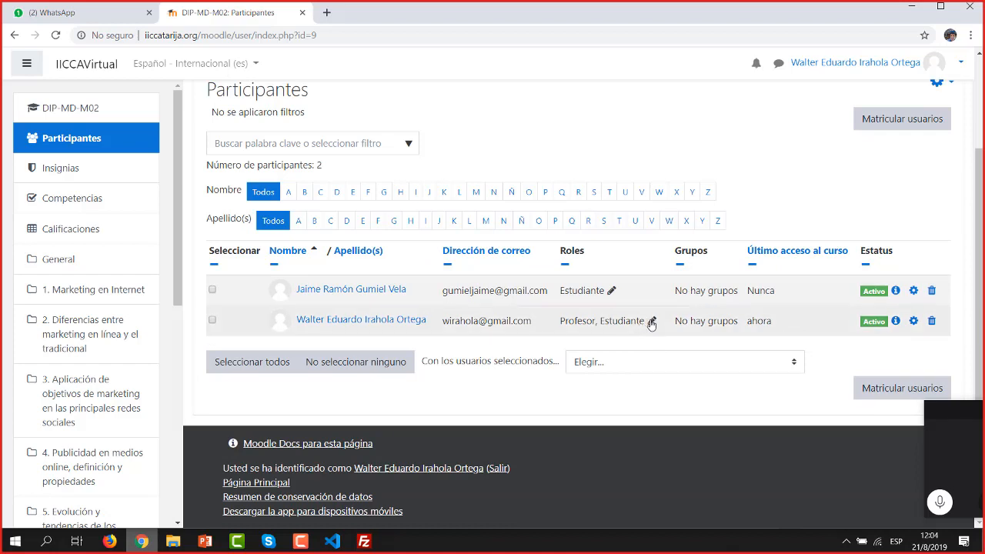
- Visit the DIP-MD-M02 course page, return to Participantes, remove the Estudiante role from the teacher's entry and save
scroll(538, 270, "up", 2)
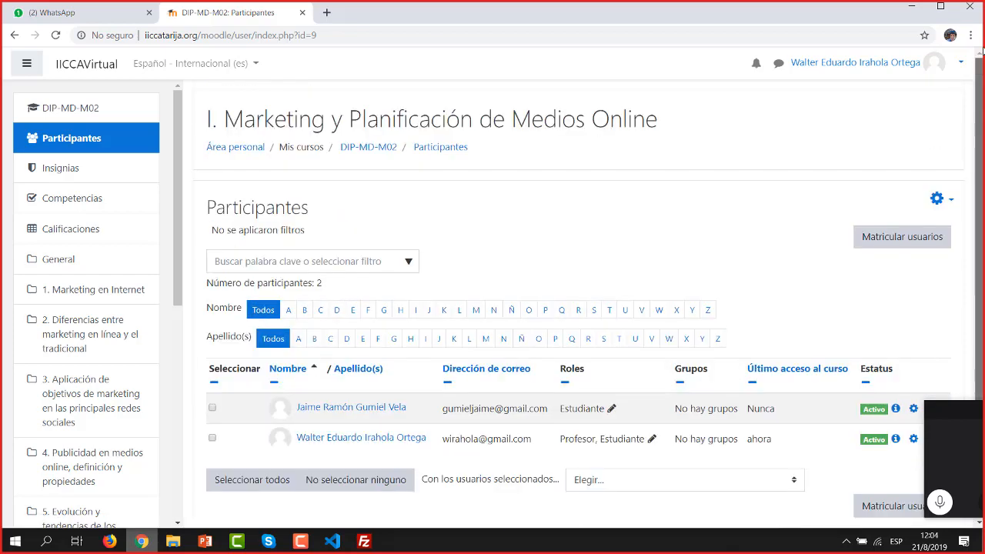
left_click(365, 149)
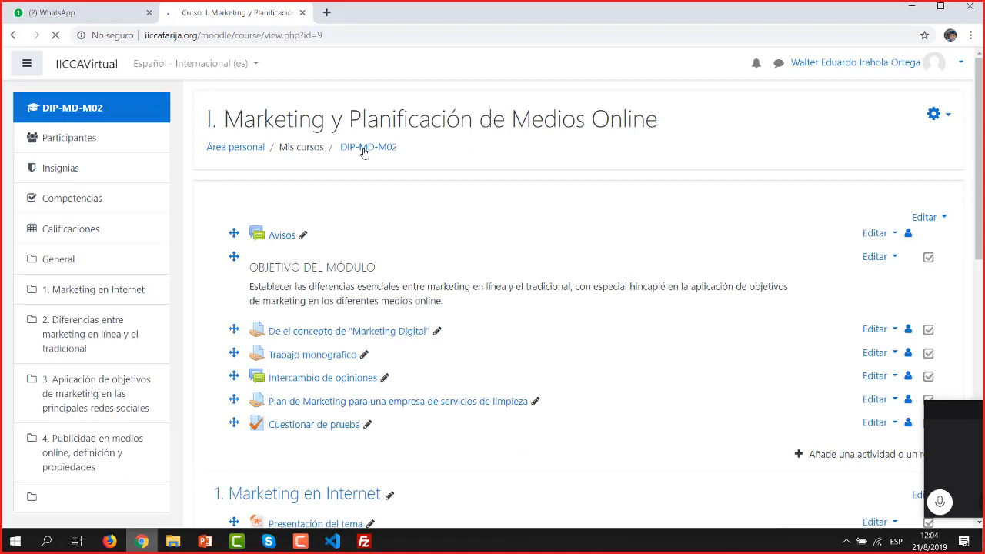
left_click(56, 139)
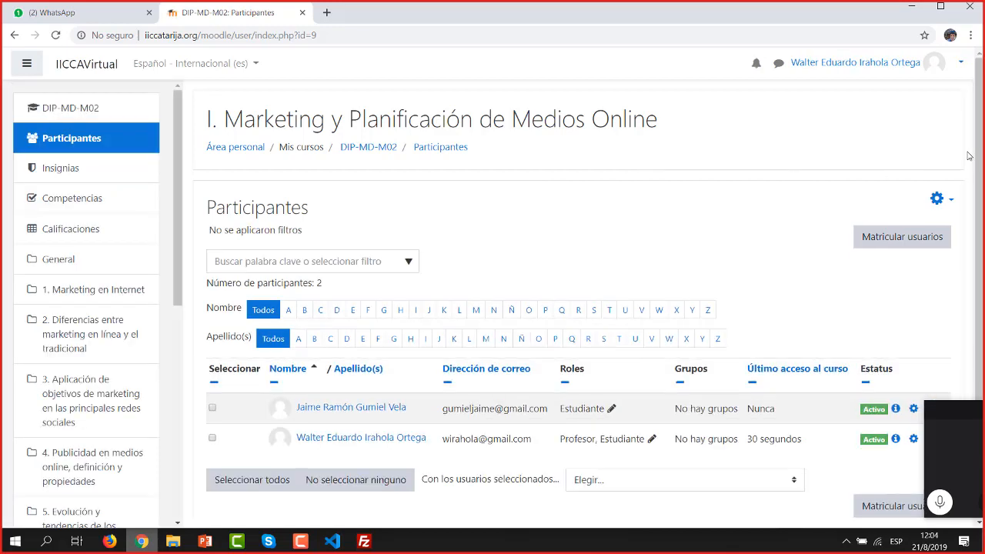
scroll(976, 159, "down", 2)
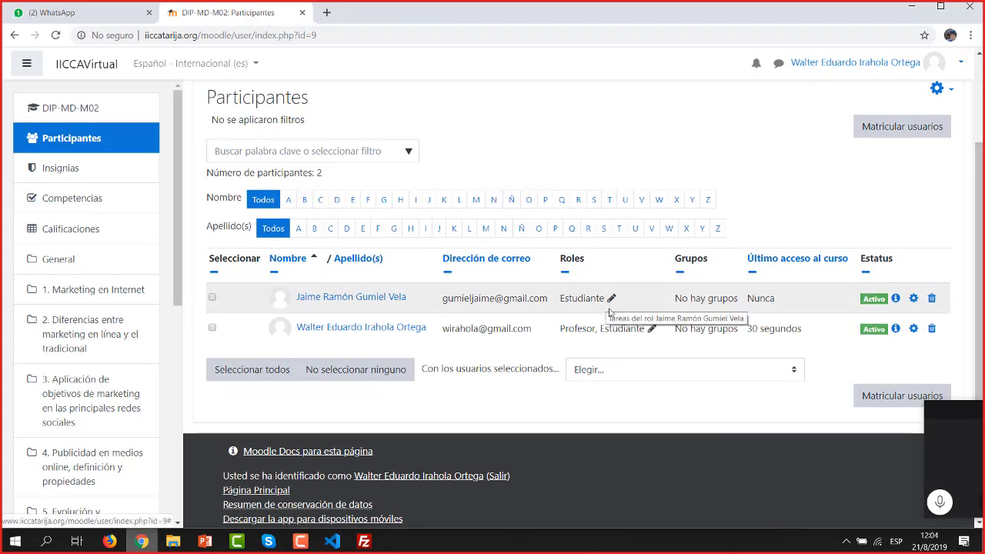
left_click(652, 329)
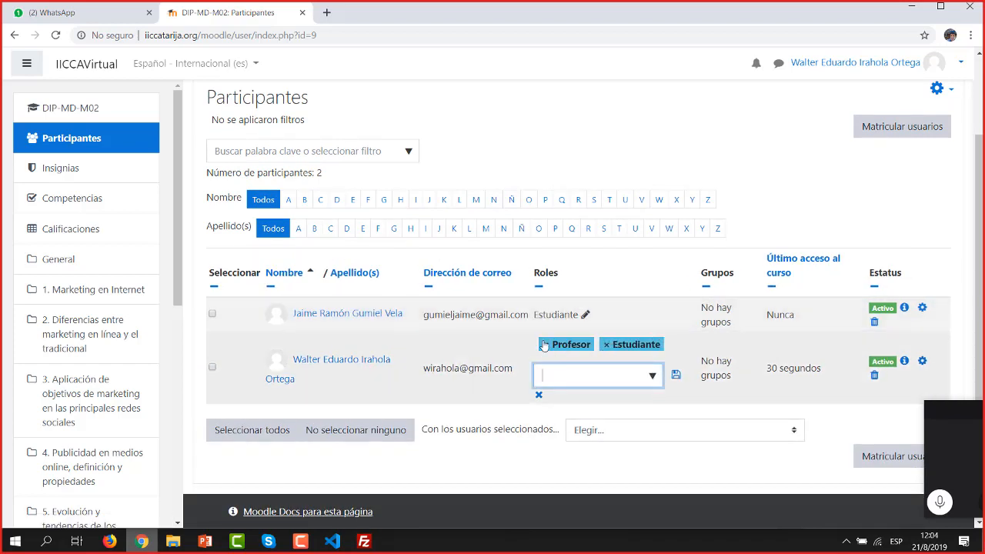
left_click(608, 345)
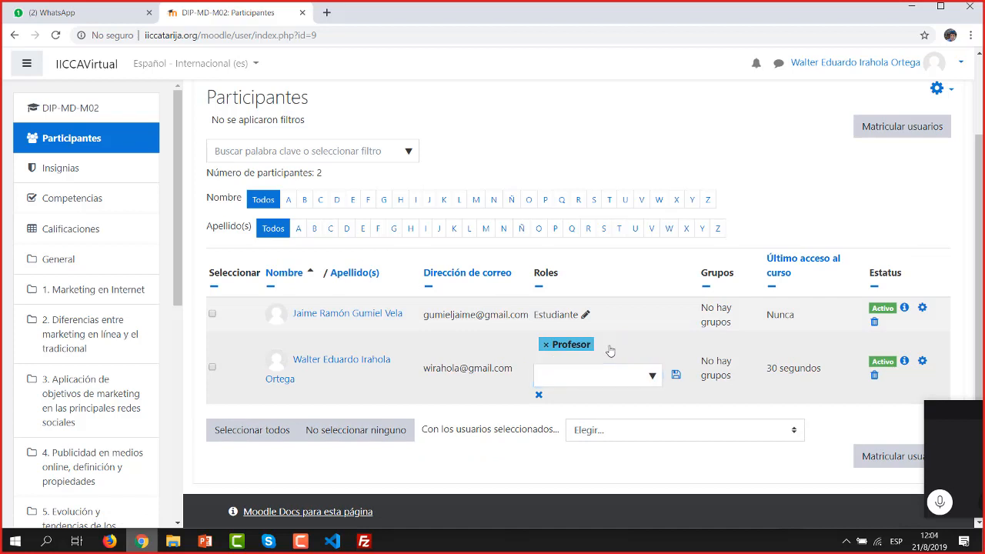
left_click(676, 379)
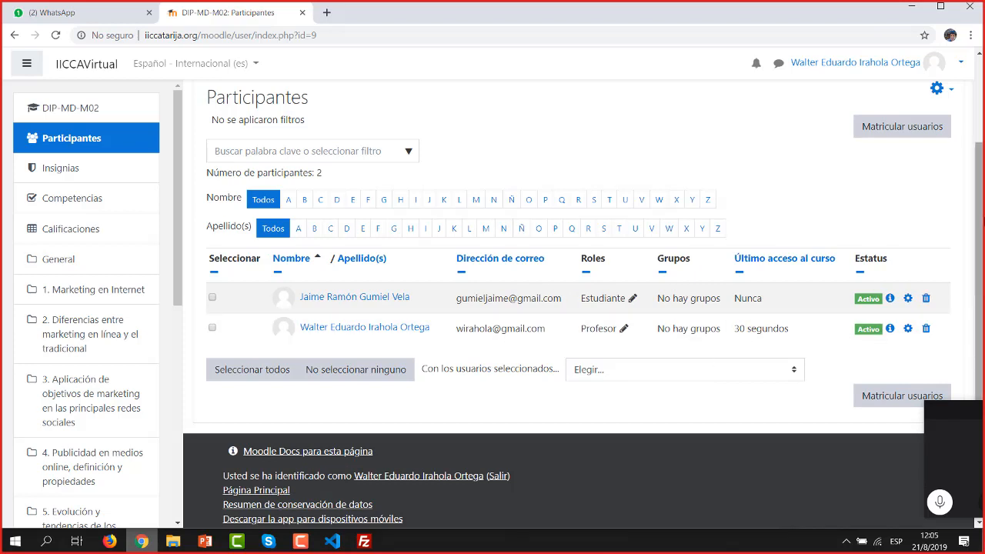
- Assign the Estudiante role again to the teacher's entry alongside Profesor and save the role assignment
left_click(624, 329)
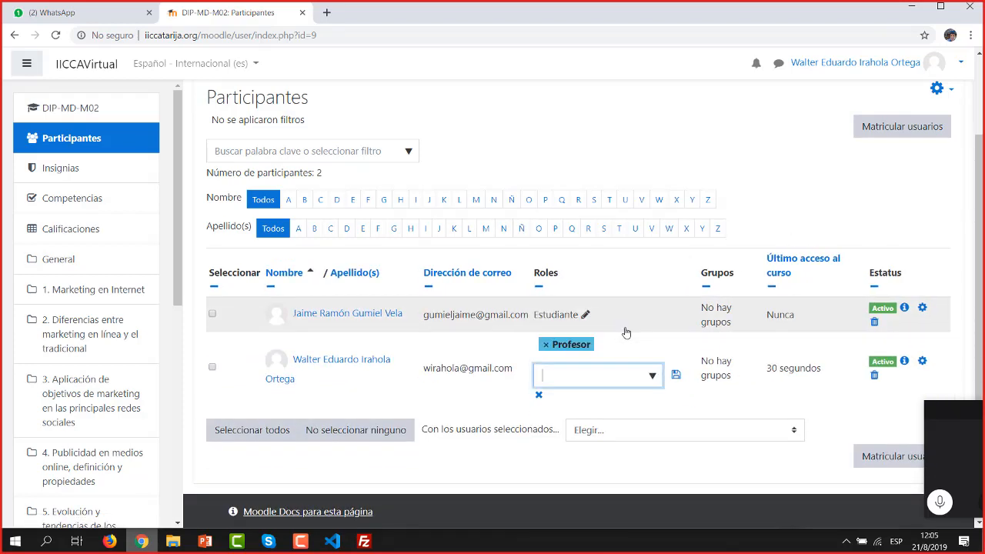
left_click(653, 376)
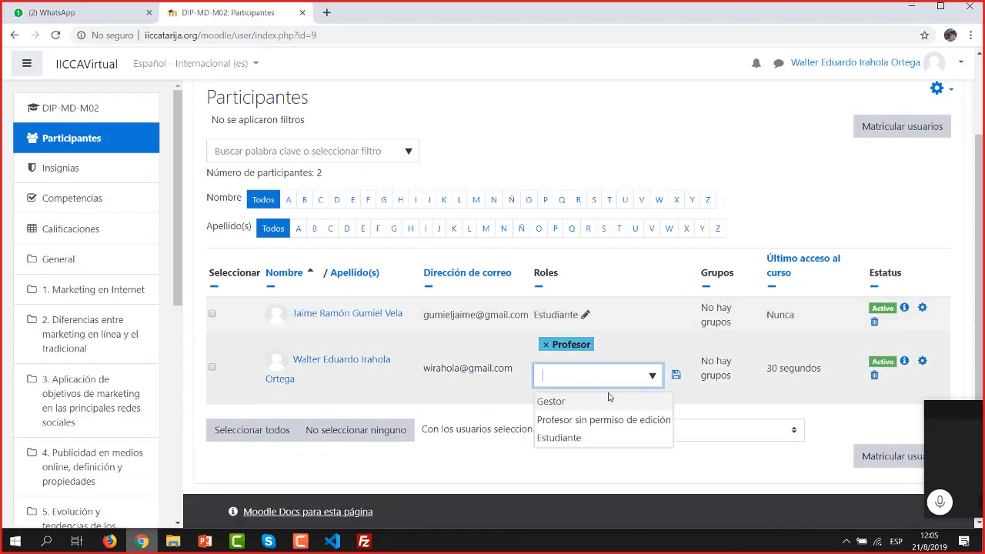
left_click(574, 438)
left_click(677, 376)
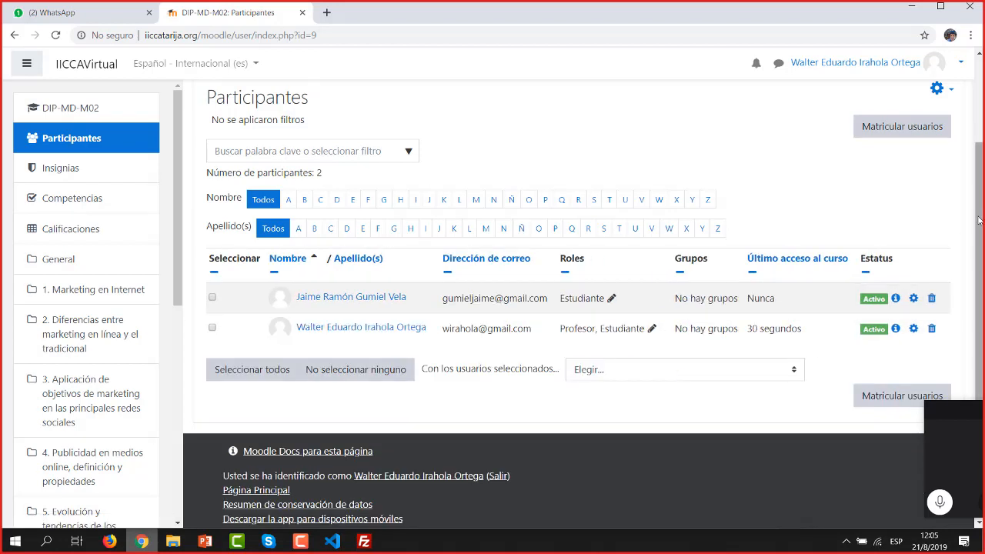
- Open the Trabajo monografico assignment from the DIP-MD-M02 course page and examine its grading summary, submission start date and submission status
scroll(979, 221, "up", 2)
left_click(369, 147)
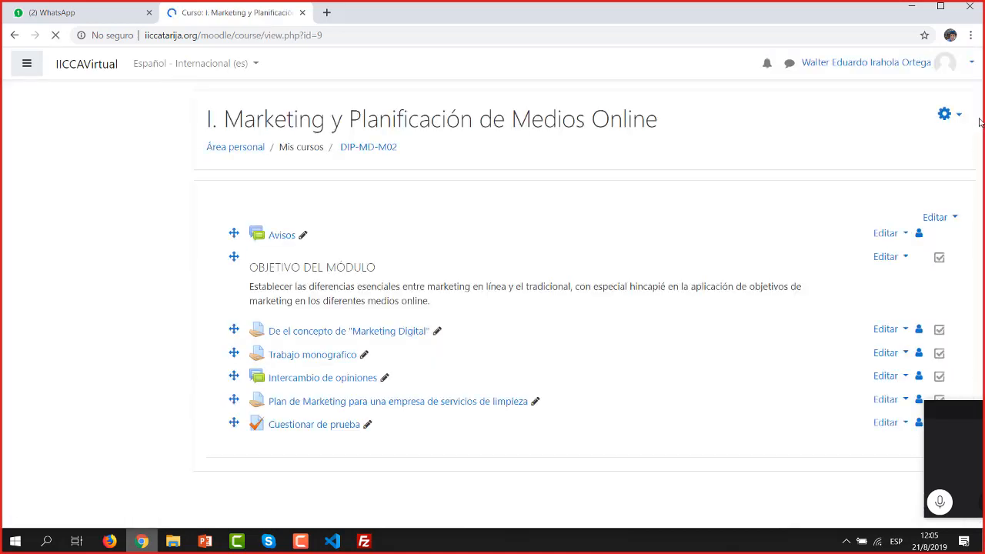
left_click(309, 347)
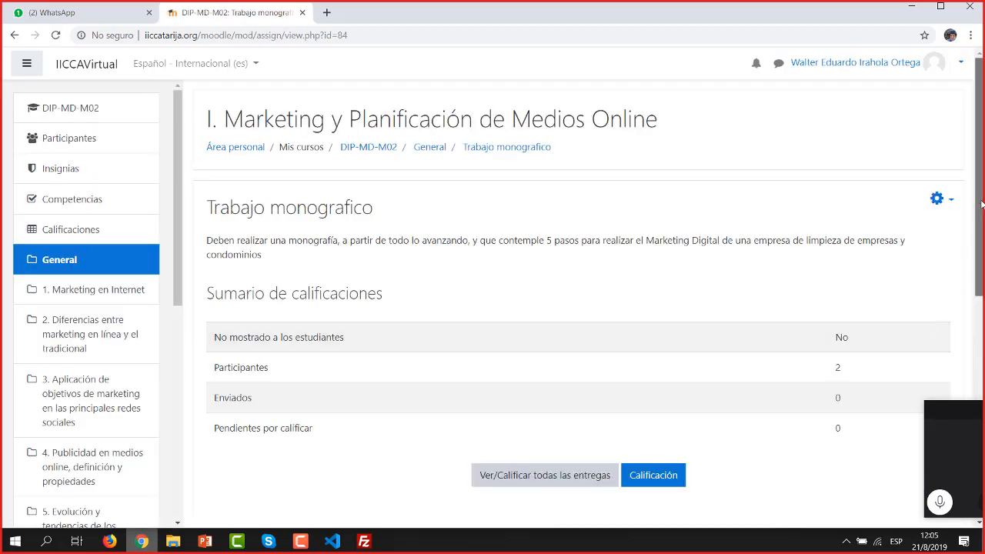
left_click_drag(982, 204, 968, 247)
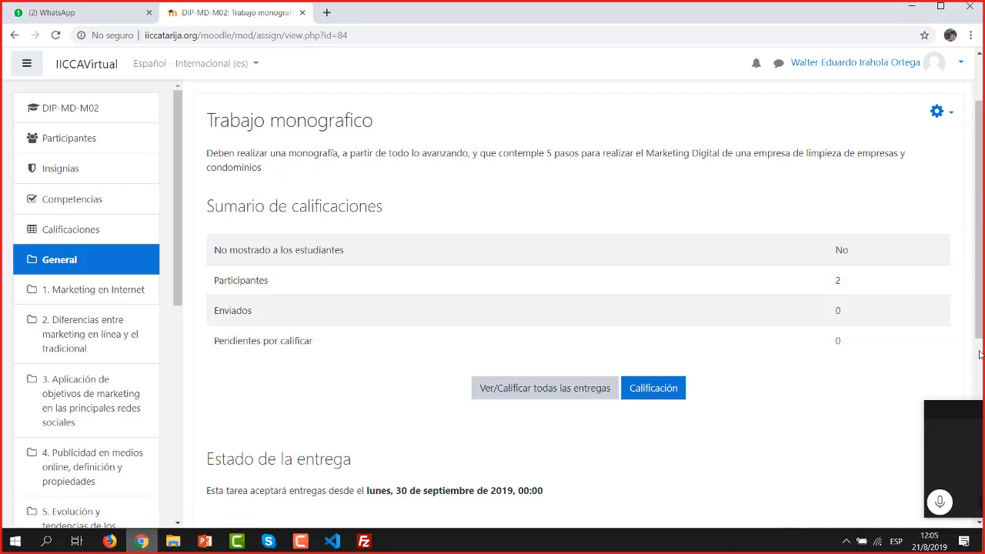
scroll(980, 301, "down", 5)
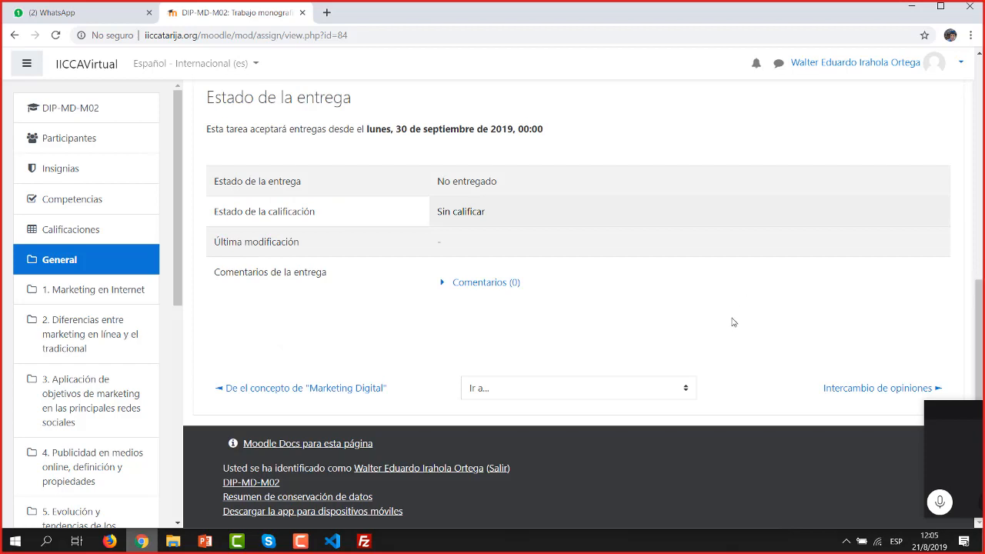
scroll(733, 322, "up", 1)
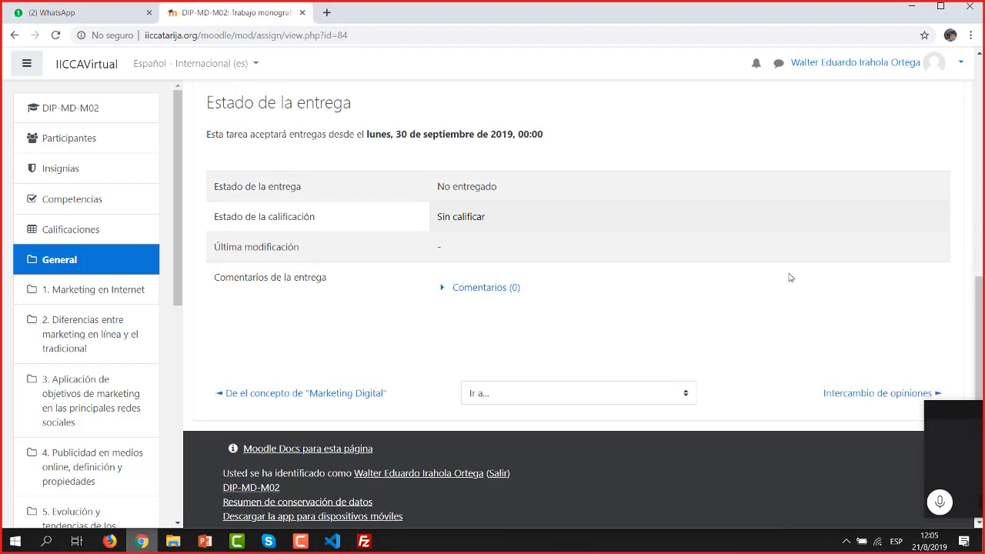
scroll(475, 269, "up", 1)
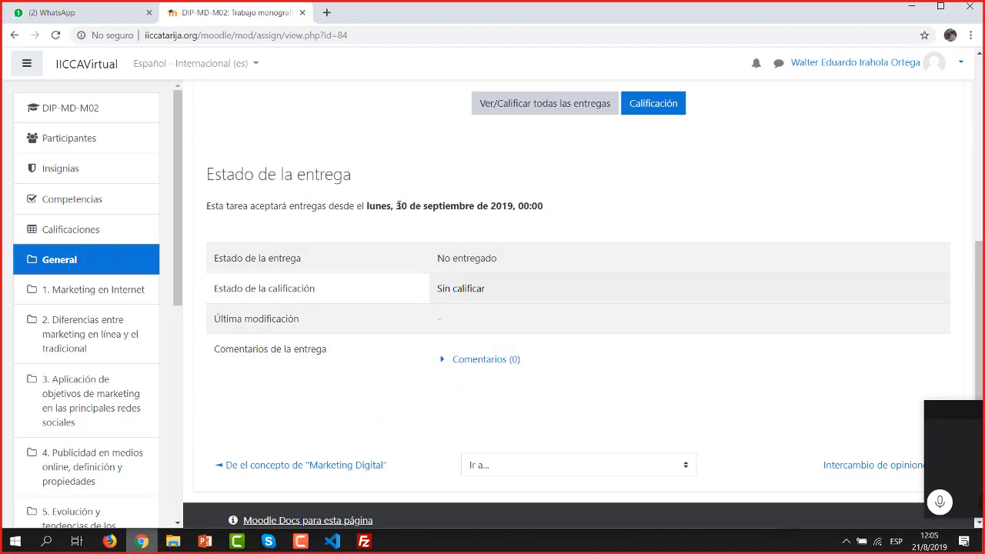
left_click_drag(406, 205, 501, 205)
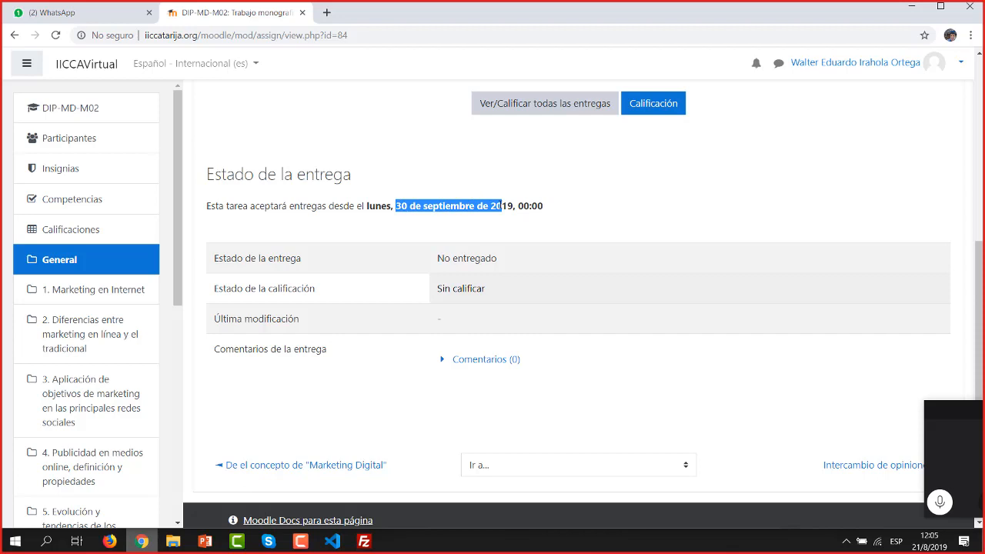
left_click(590, 219)
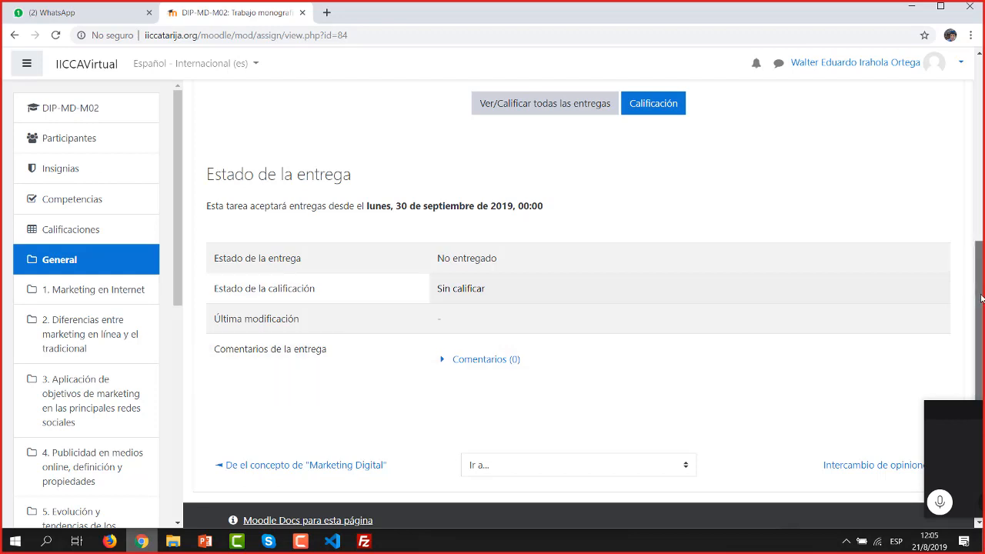
- Return to the DIP-MD-M02 course page, then switch to PowerPoint and highlight "Tareas entregadas" in the "Ver las Tareas entregadas" bullet
scroll(982, 298, "up", 5)
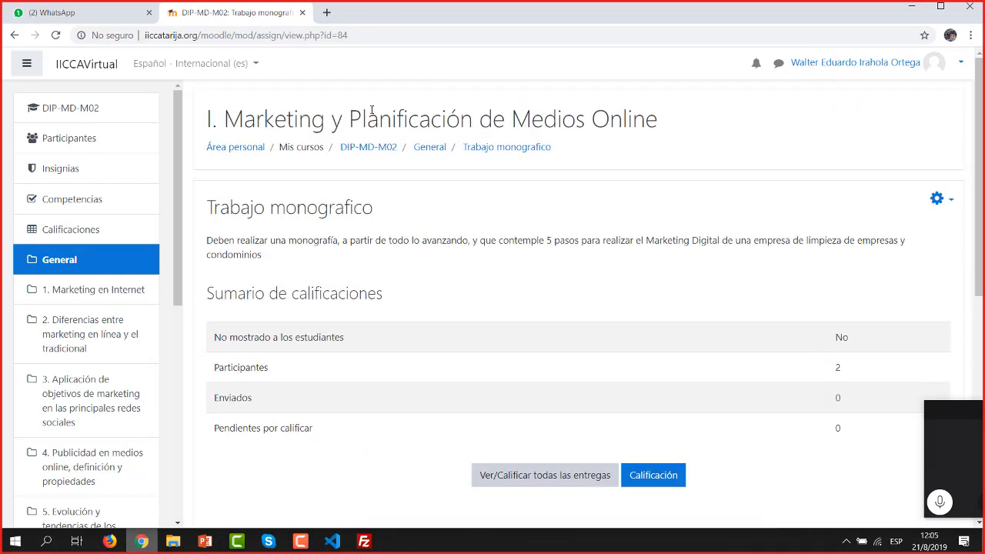
left_click(379, 148)
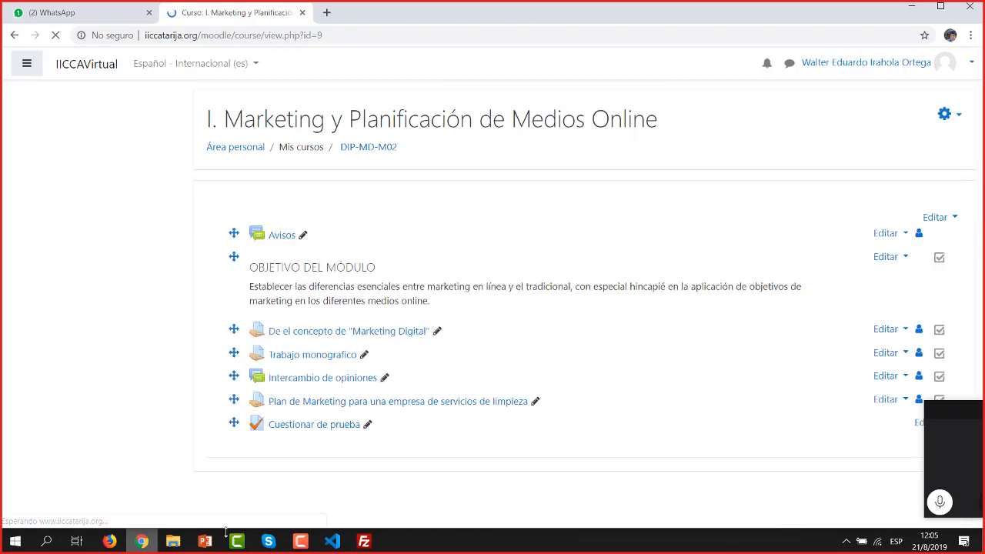
left_click(206, 542)
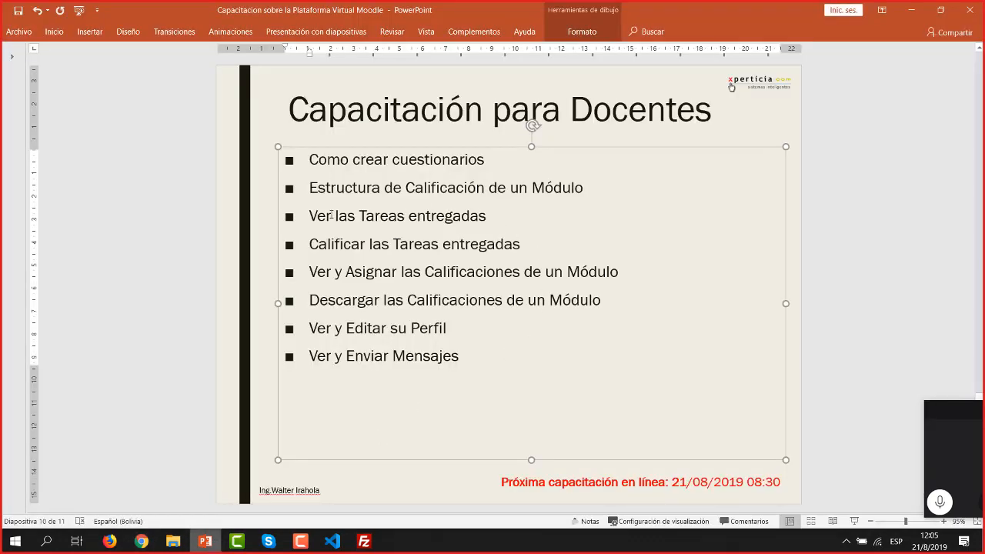
left_click_drag(359, 216, 486, 216)
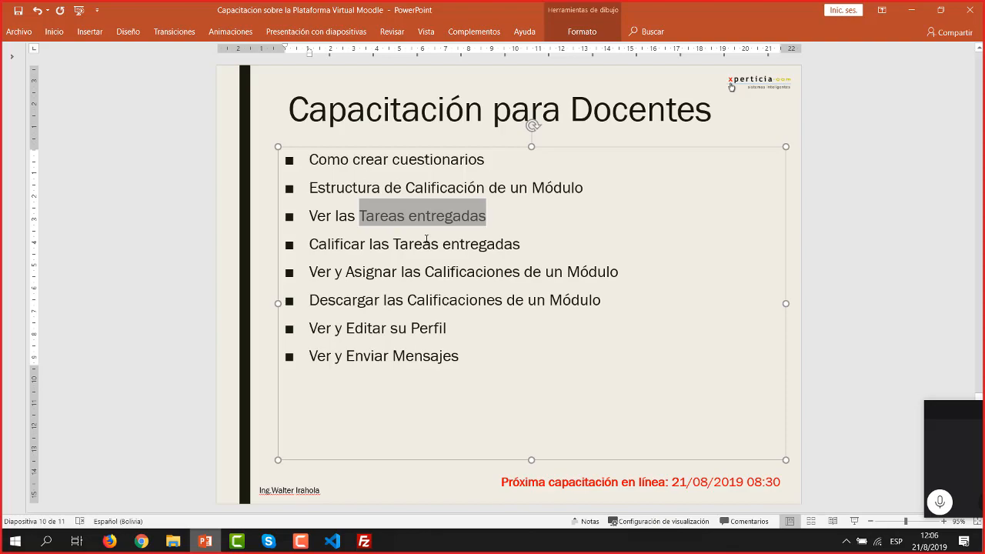
- Switch to Chrome, review the grading summary of the Trabajo monografico assignment, and return to the PowerPoint training agenda
left_click(142, 541)
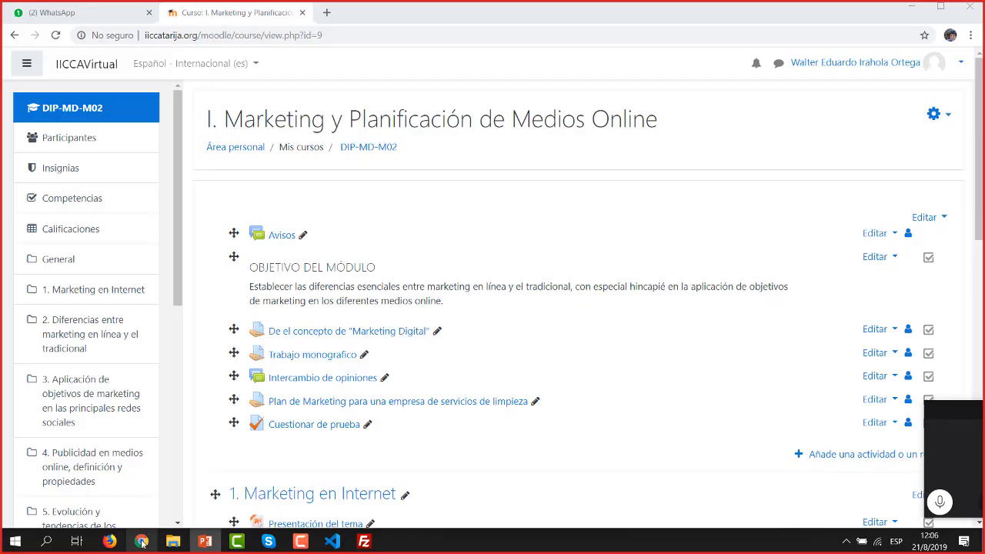
left_click(302, 355)
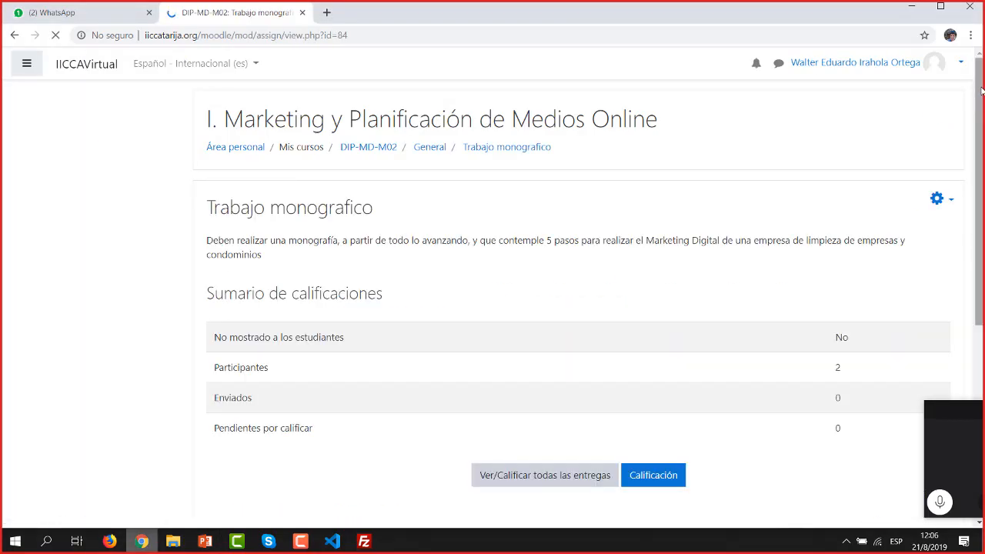
scroll(539, 323, "down", 3)
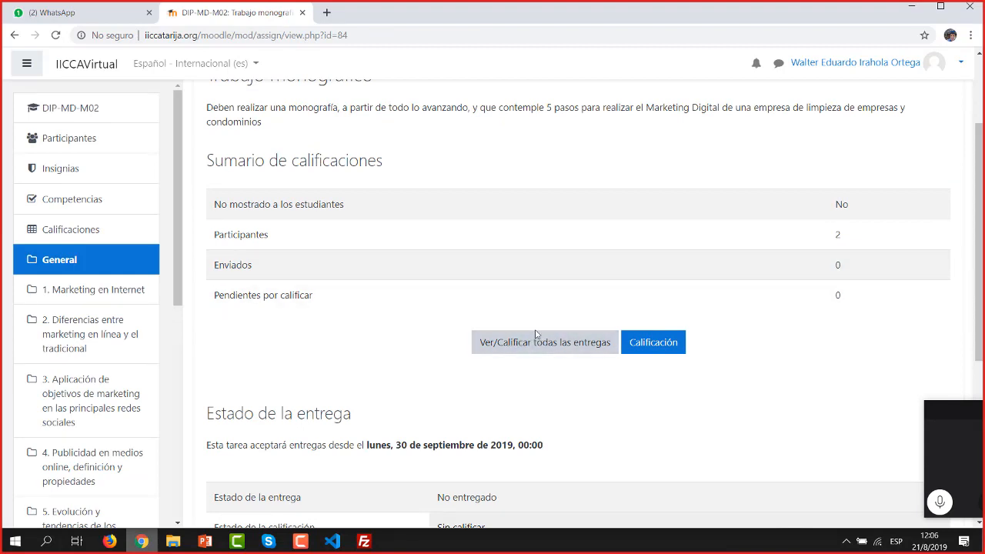
key("alt+Tab")
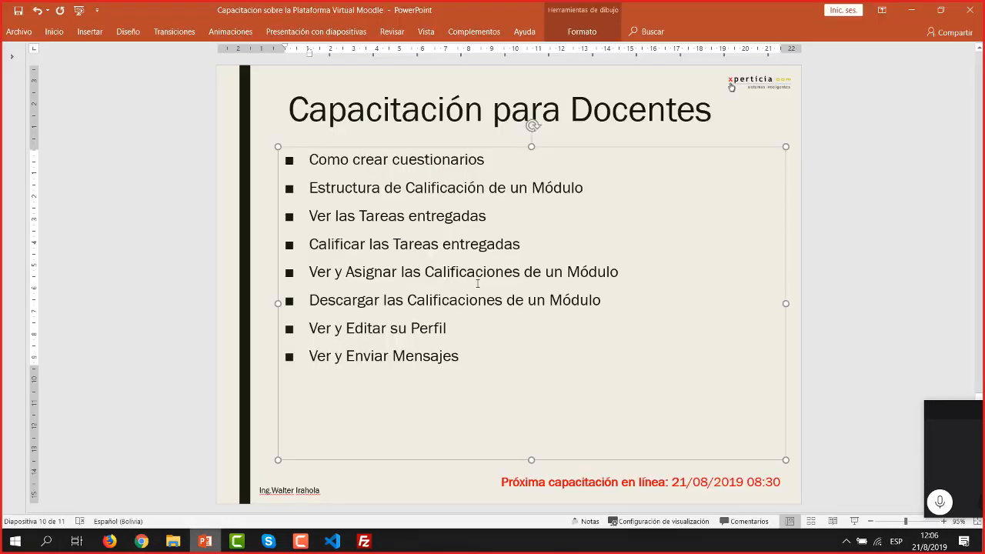